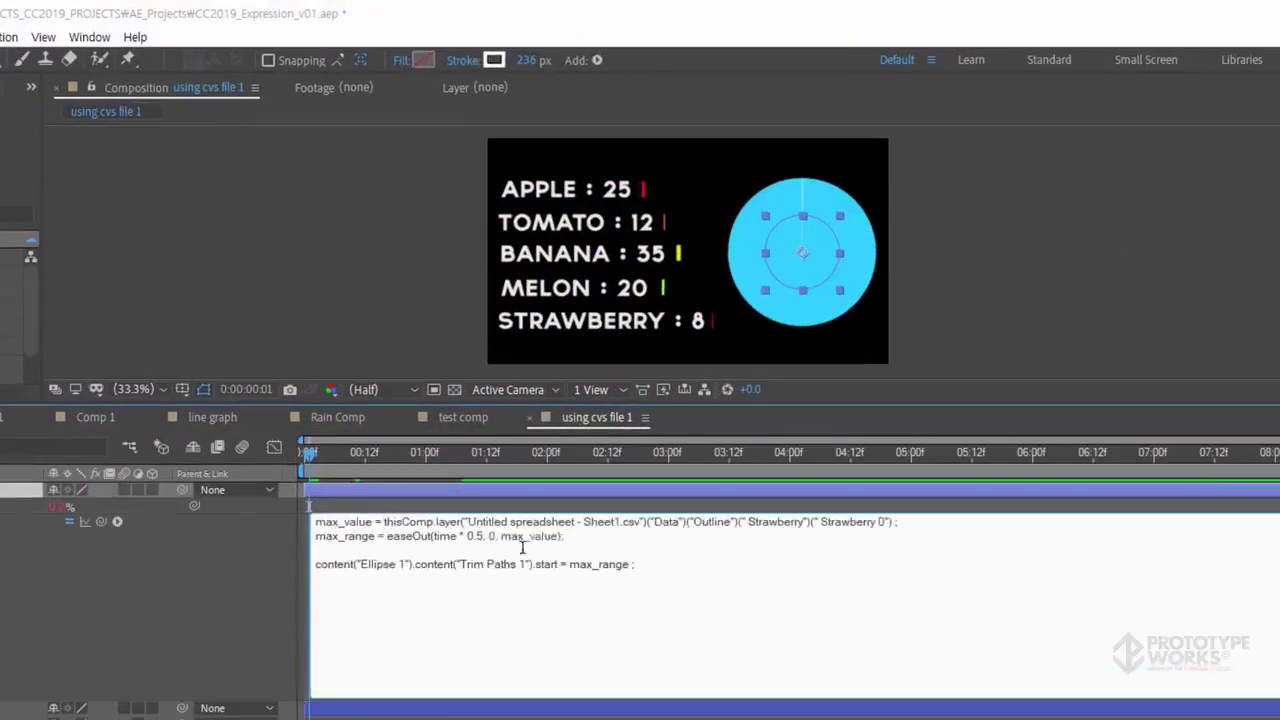
Change the expression offset to -2 and preview the pie chart animation.
text(- 2, 0, max_value);)
click(251, 601)
key(space)
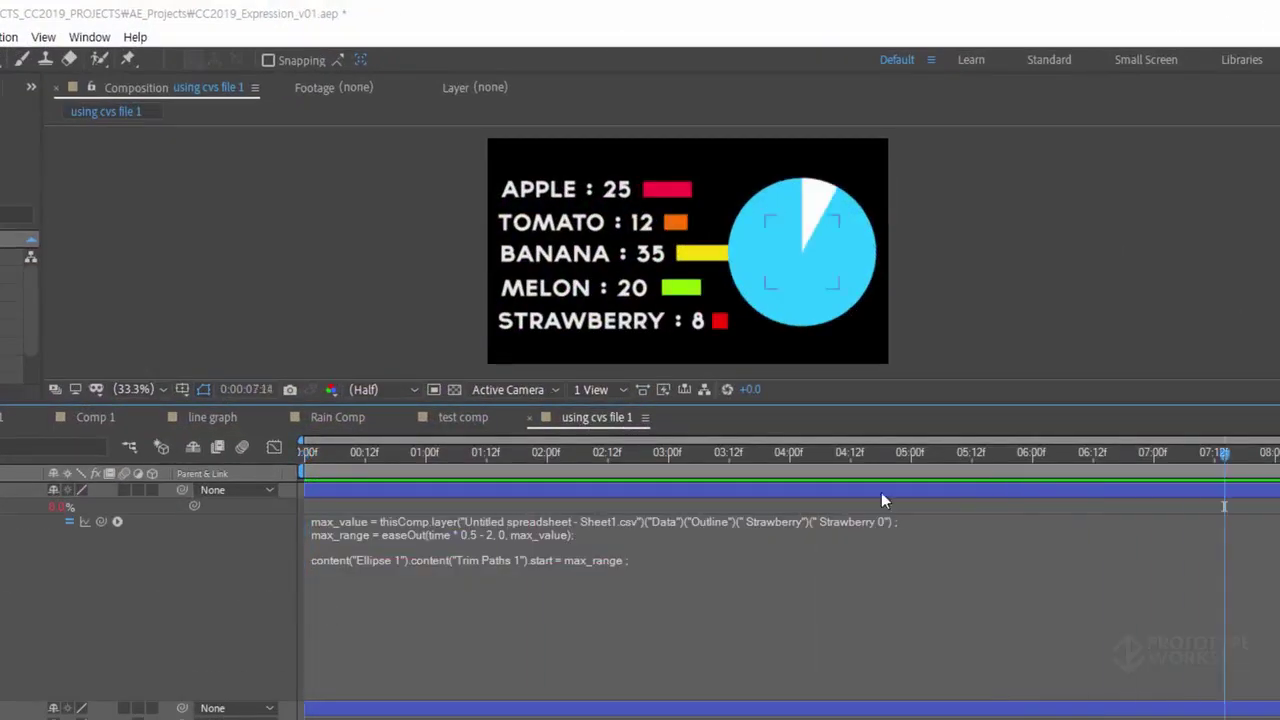
Set the expression offset to 1, then preview the masked footage and the title animation.
double_click(513, 535)
text(1)
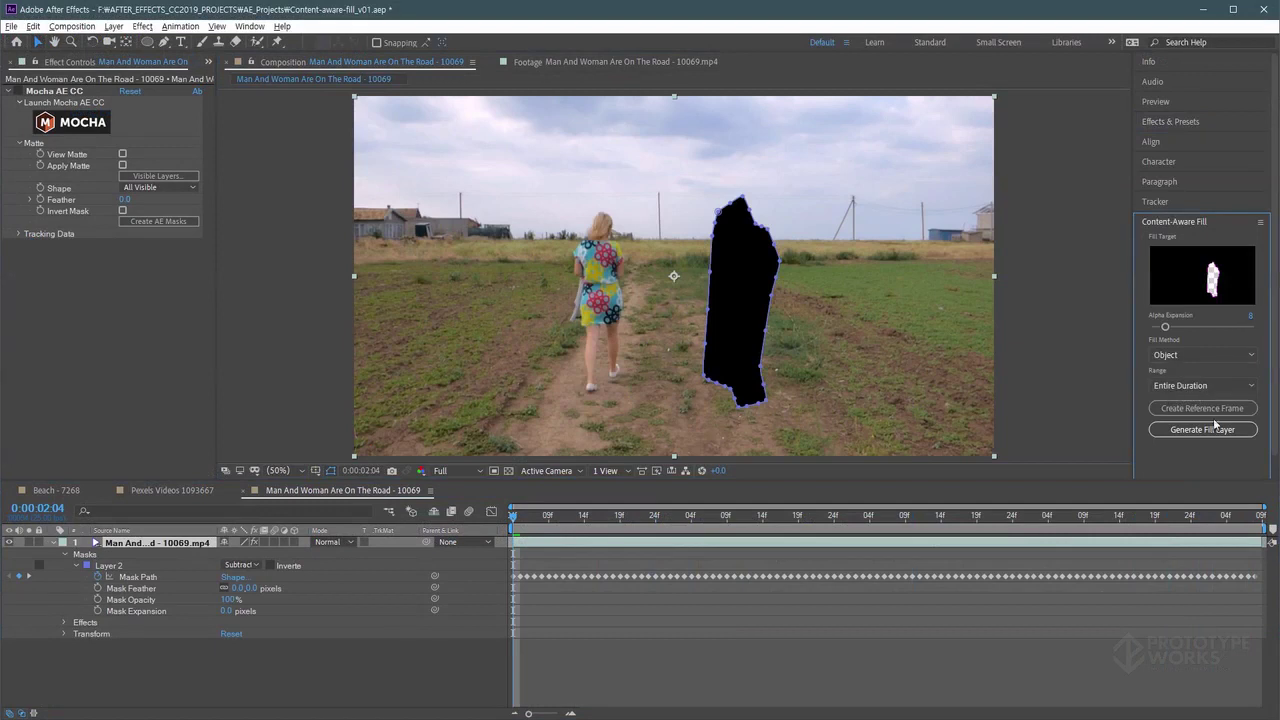
key(space)
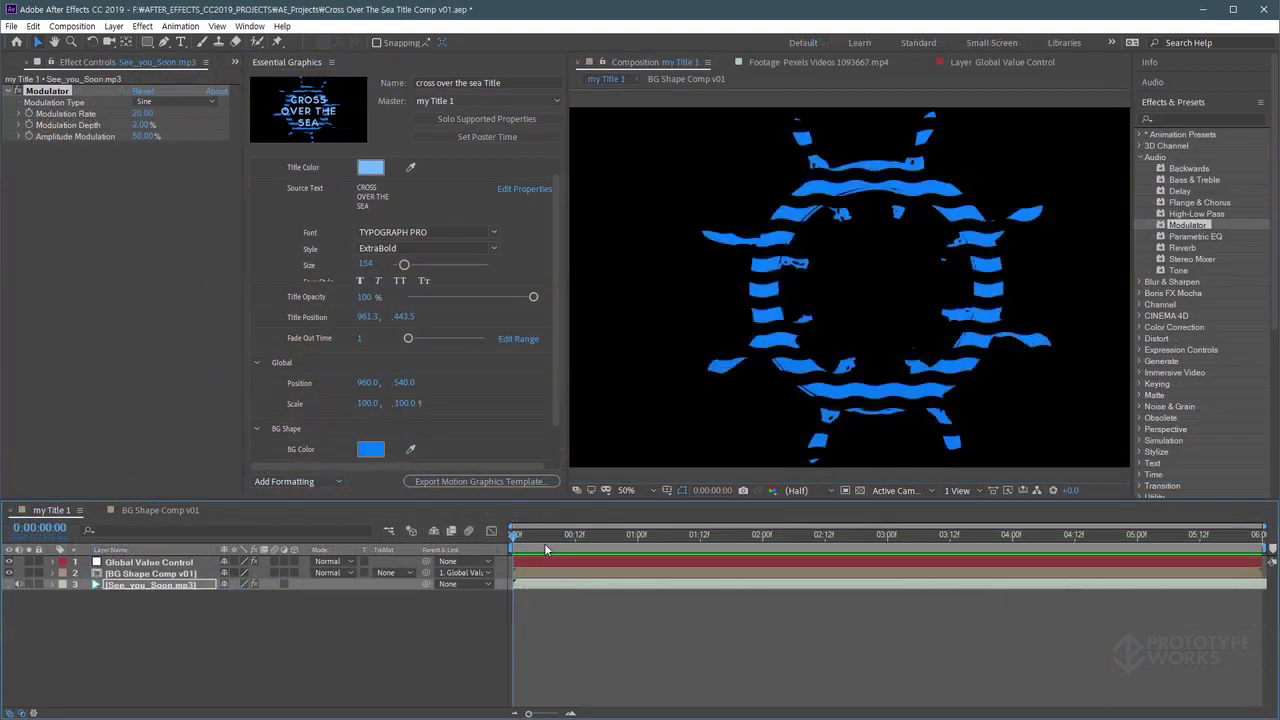
key(space)
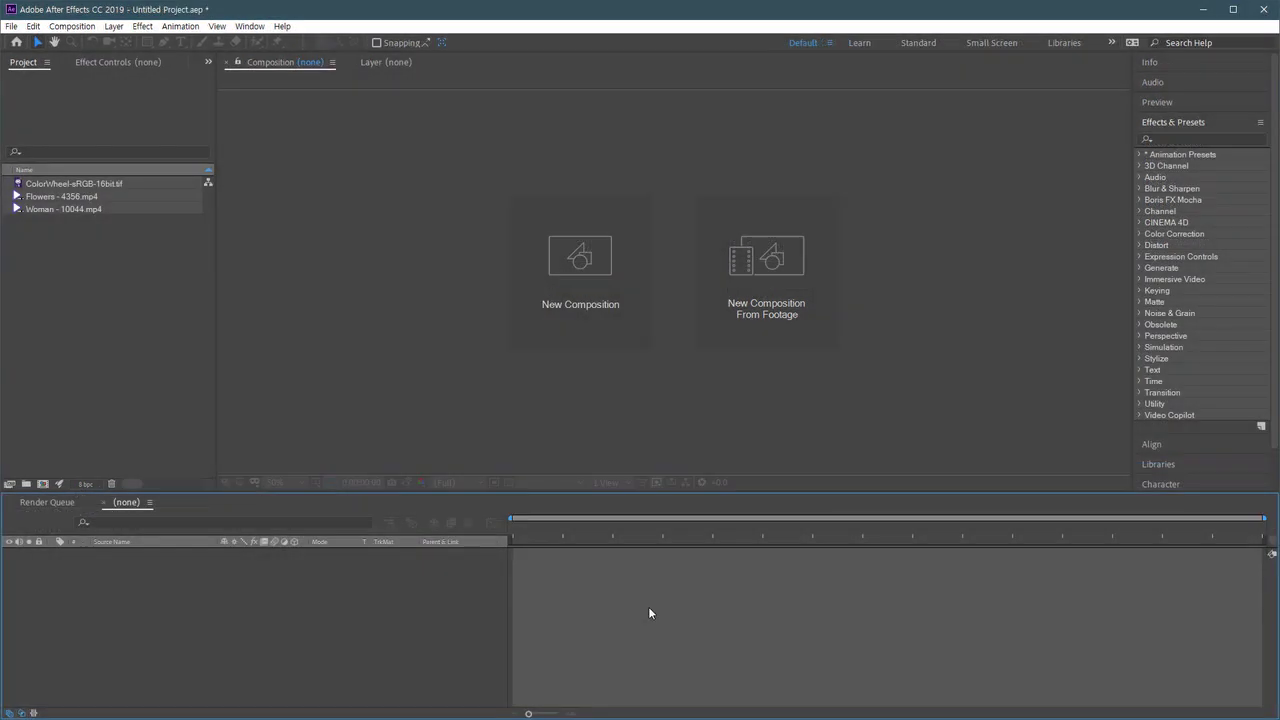
View the colour wheel footage in an enlarged preview, then close it.
click(153, 360)
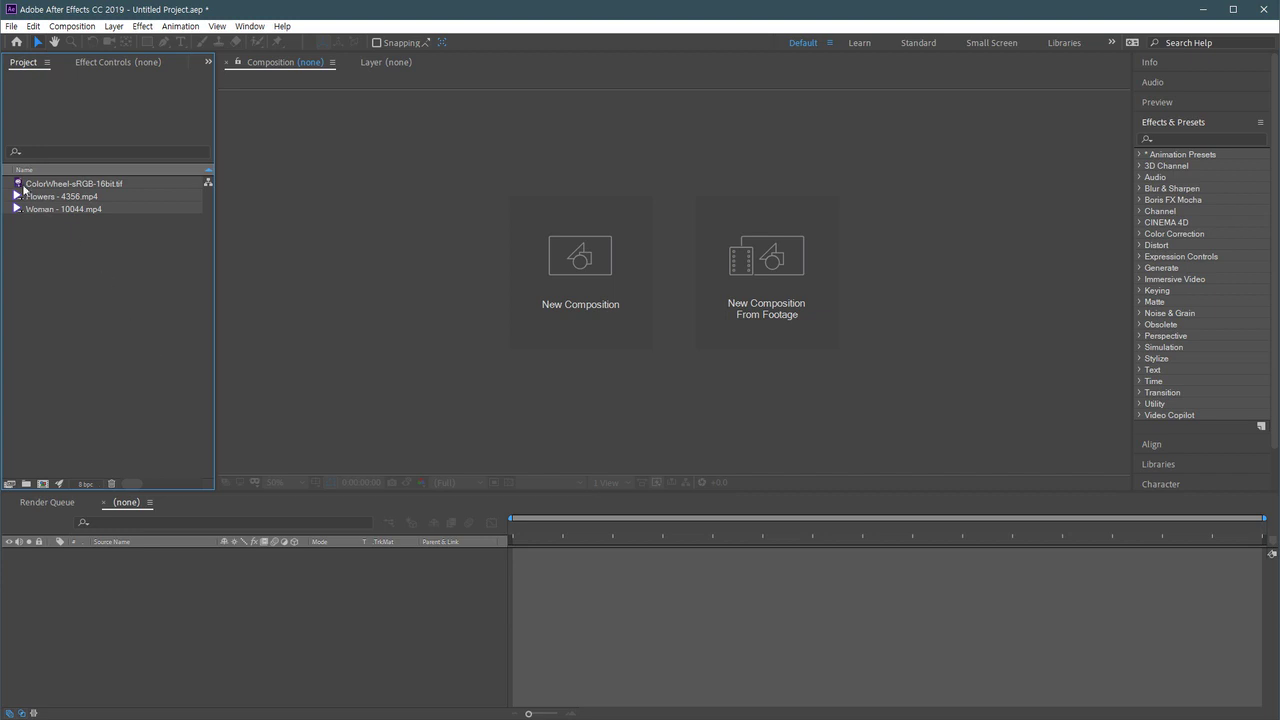
double_click(60, 184)
drag(313, 84, 419, 68)
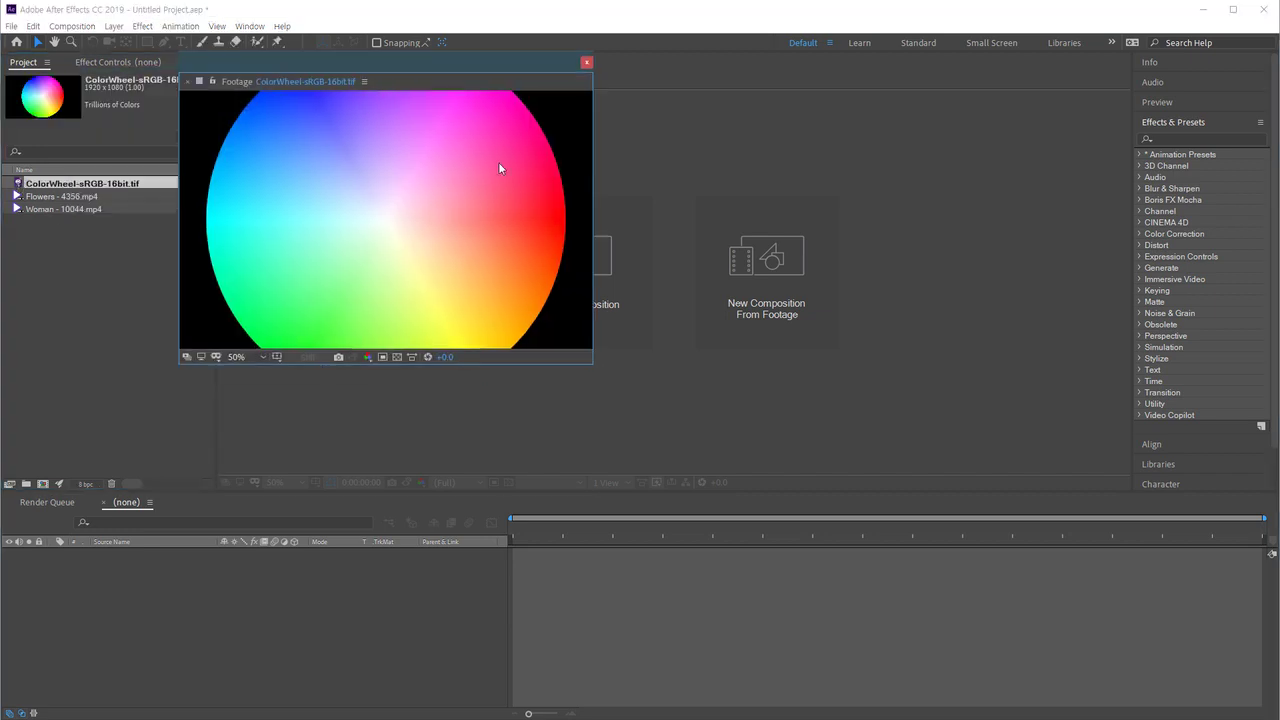
drag(592, 366, 962, 611)
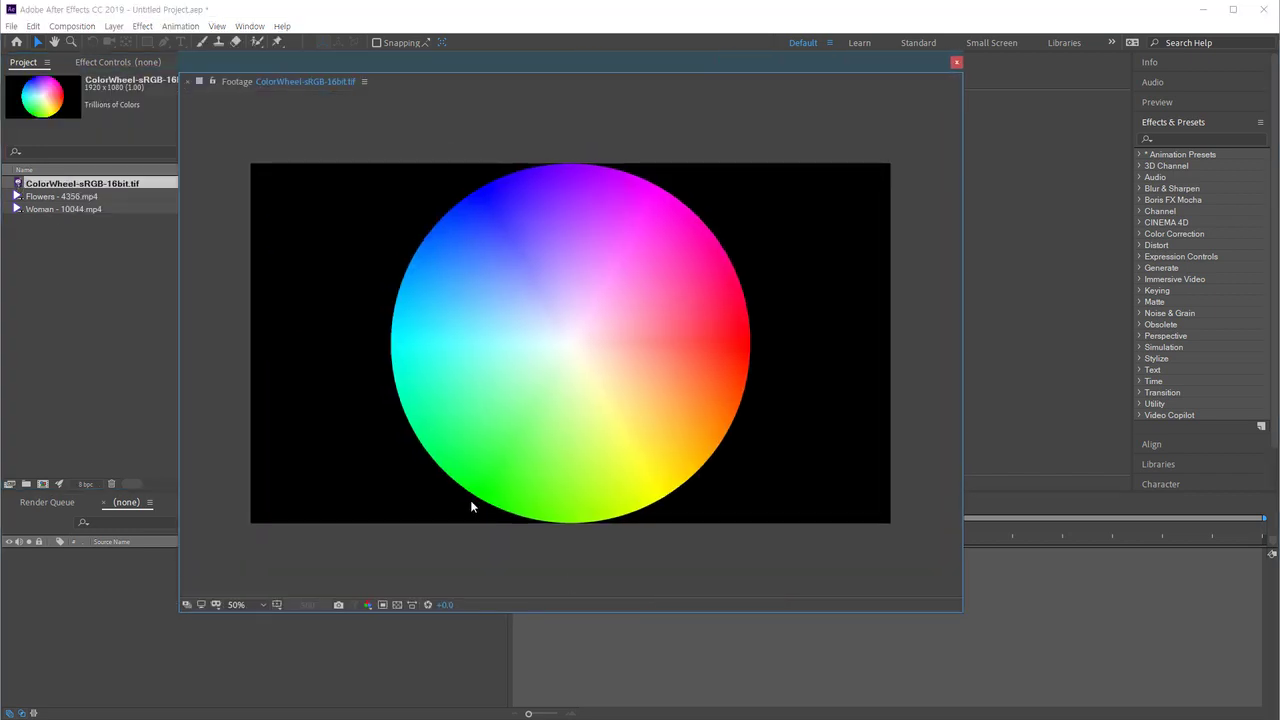
click(956, 62)
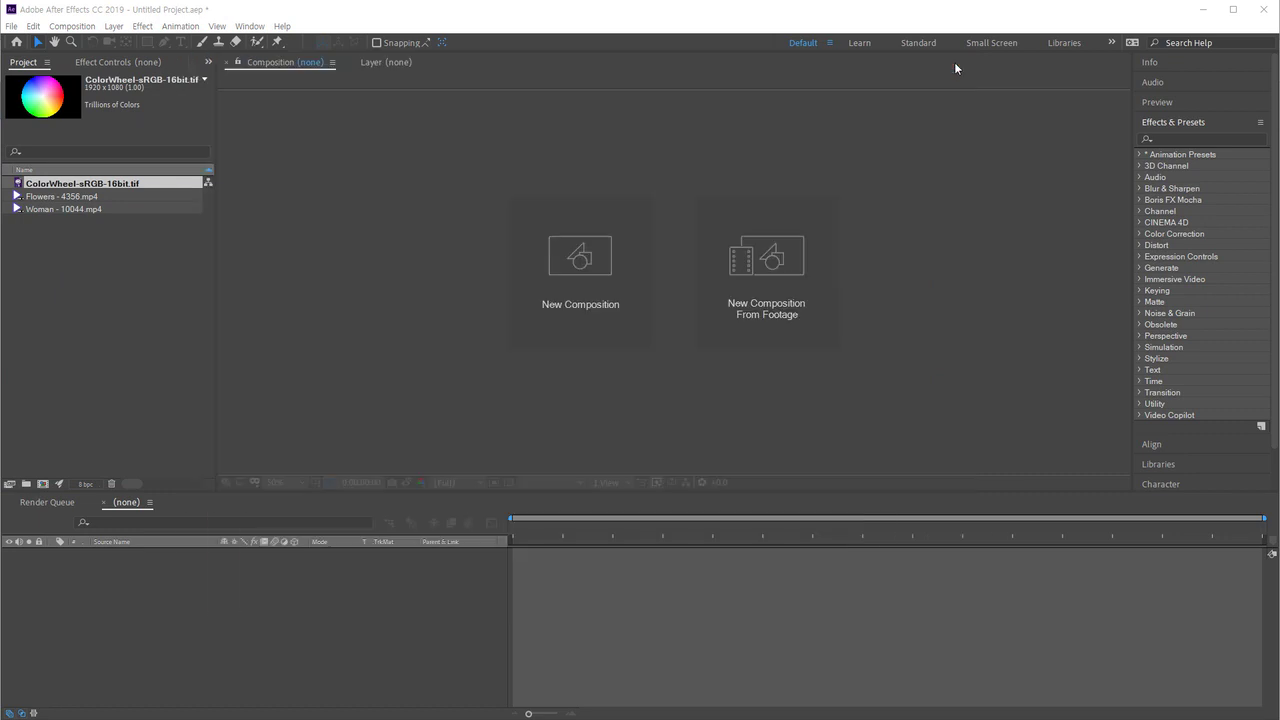
Create a new composition from the ColorWheel-sRGB-16bit footage and scrub its timeline.
click(140, 197)
click(88, 184)
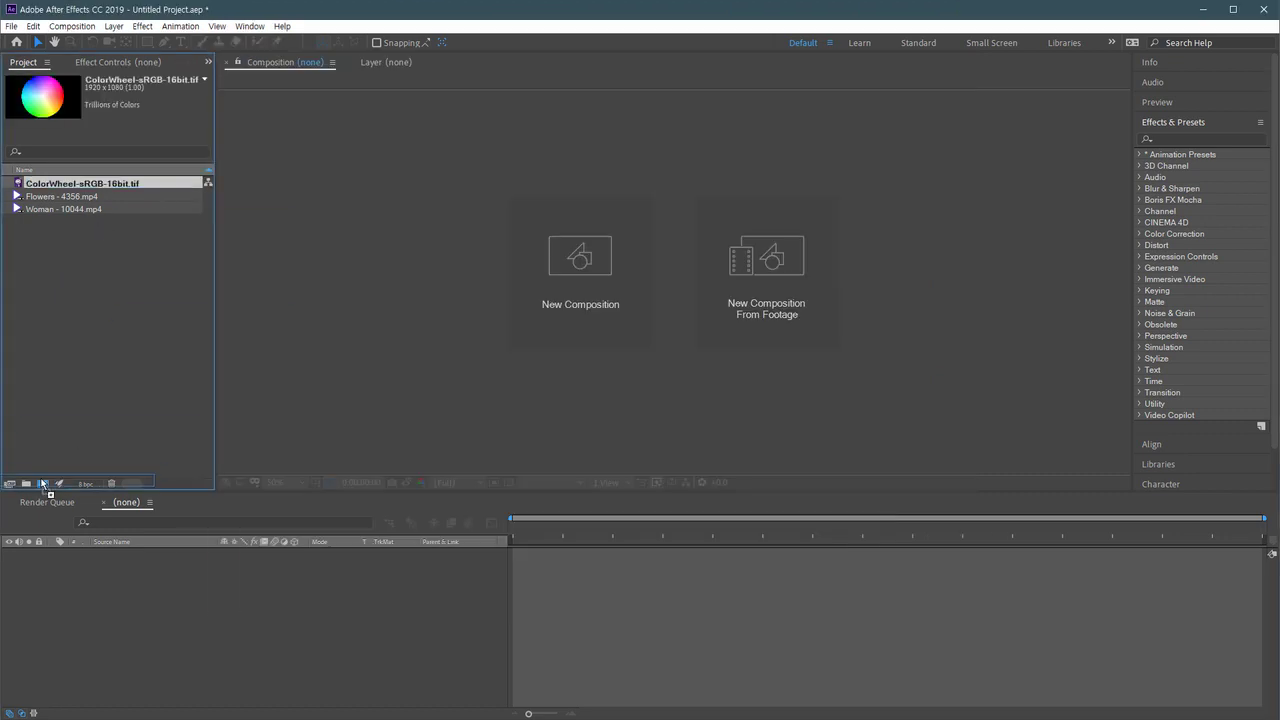
click(42, 483)
drag(597, 536, 512, 536)
Search 'lume' in Effects & Presets and apply Lumetri Color to the colour wheel.
click(1202, 139)
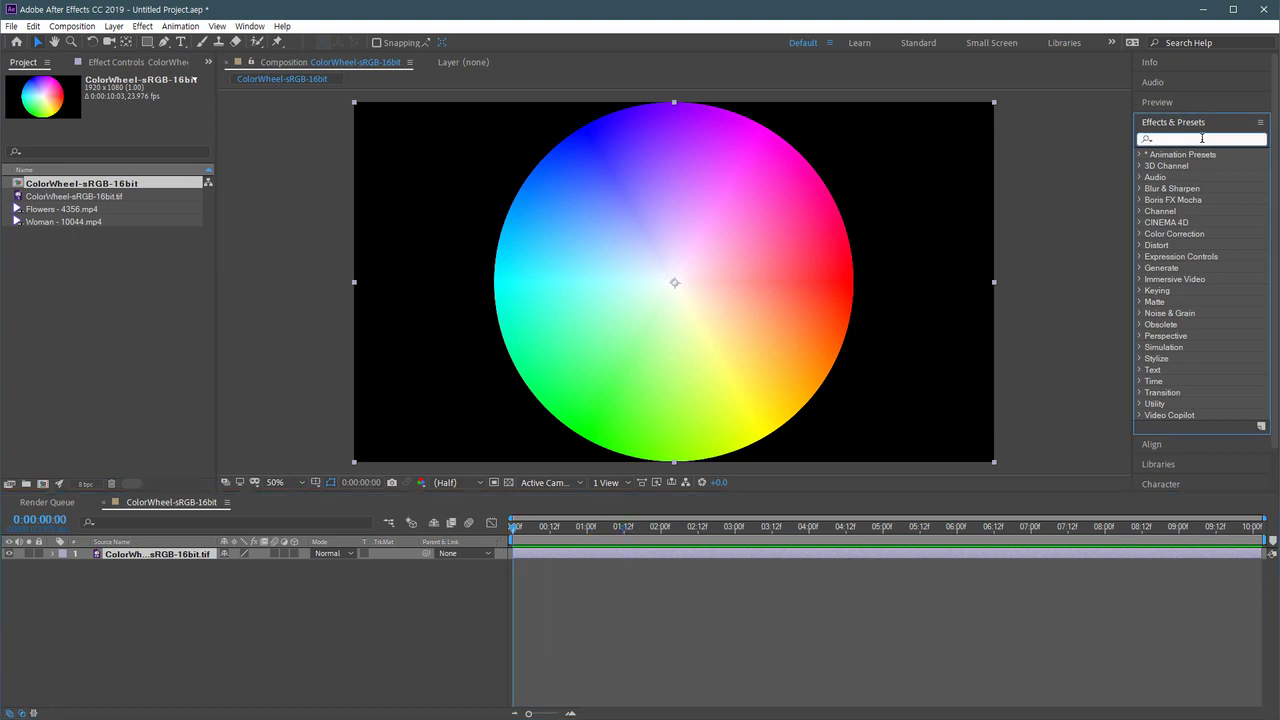
text(lum)
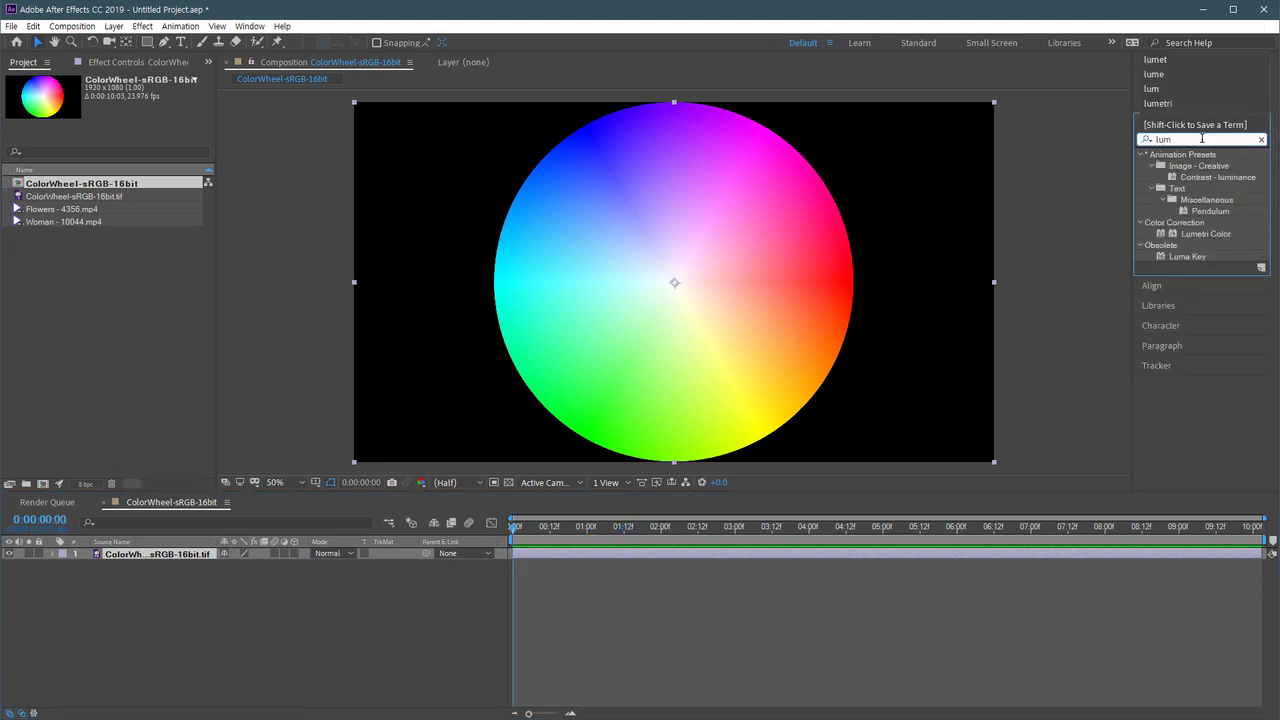
text(e)
mouse_move(1201, 165)
mouse_down()
mouse_move(690, 337)
mouse_move(673, 400)
mouse_up()
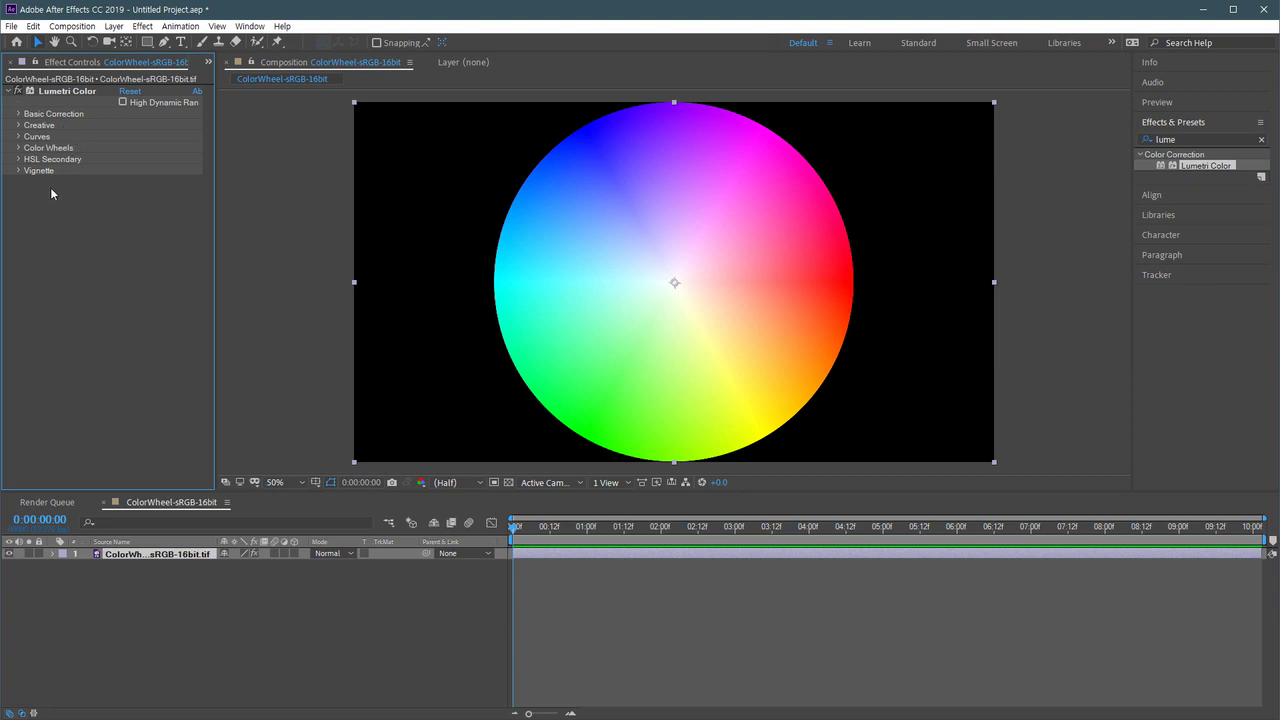
Expand Lumetri's Curves section and widen the Effect Controls settings area.
click(17, 136)
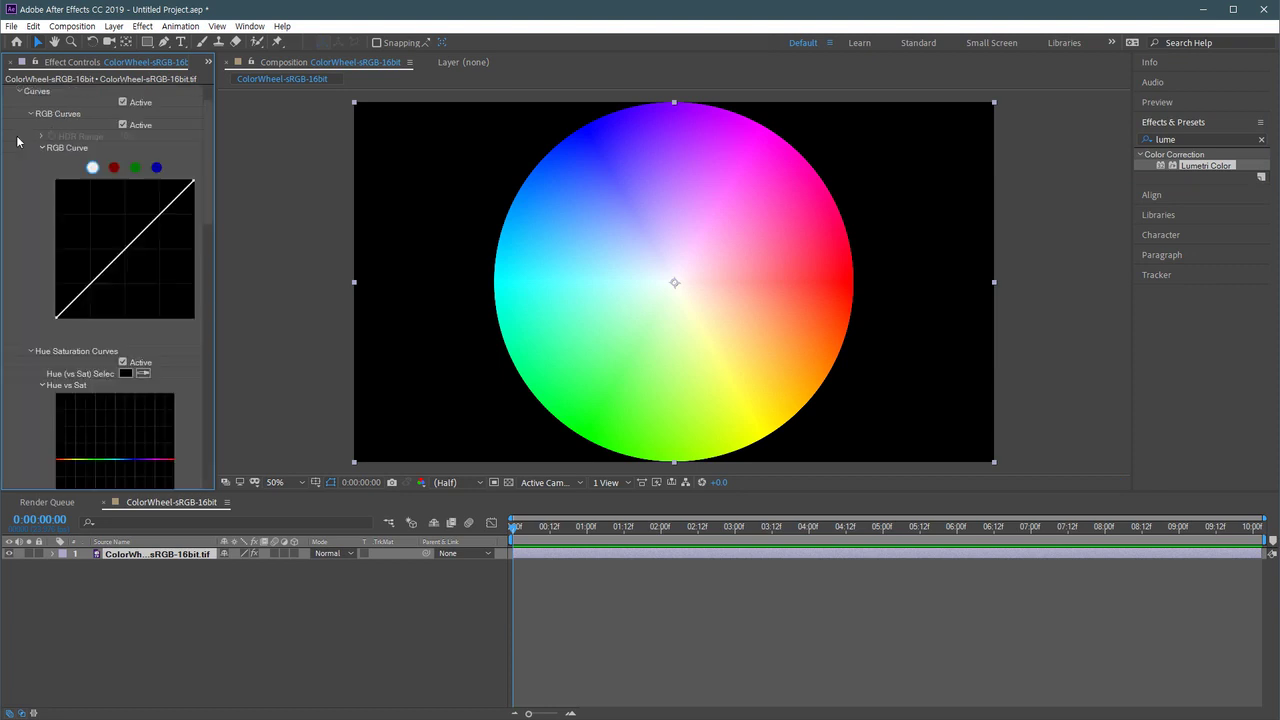
scroll(206, 206, up, 1)
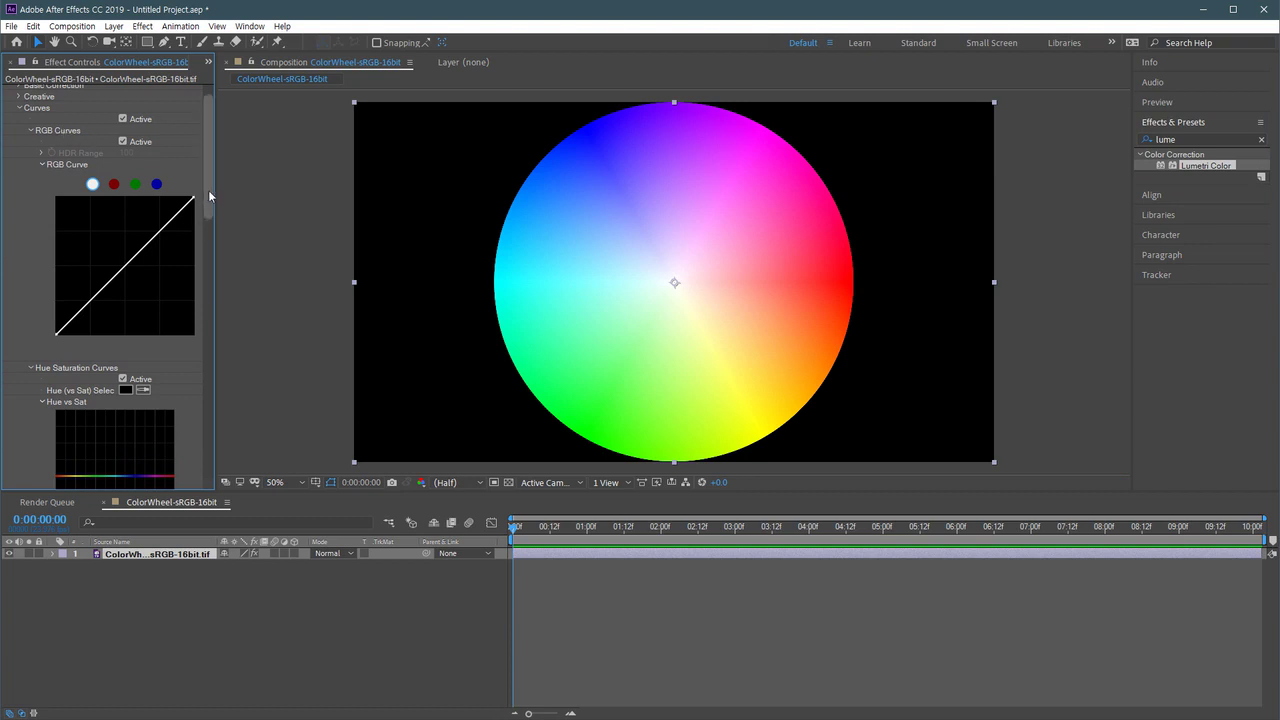
drag(208, 195, 206, 272)
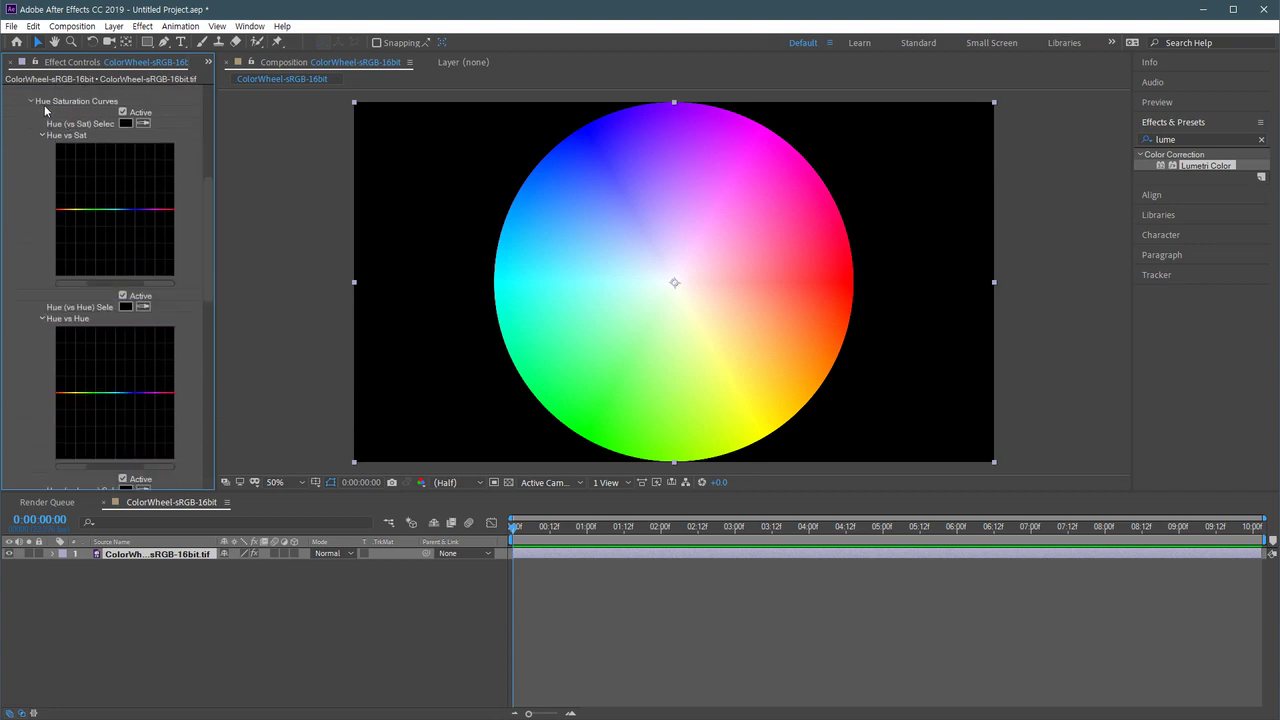
mouse_move(216, 251)
mouse_down()
mouse_move(311, 236)
mouse_move(304, 207)
mouse_up()
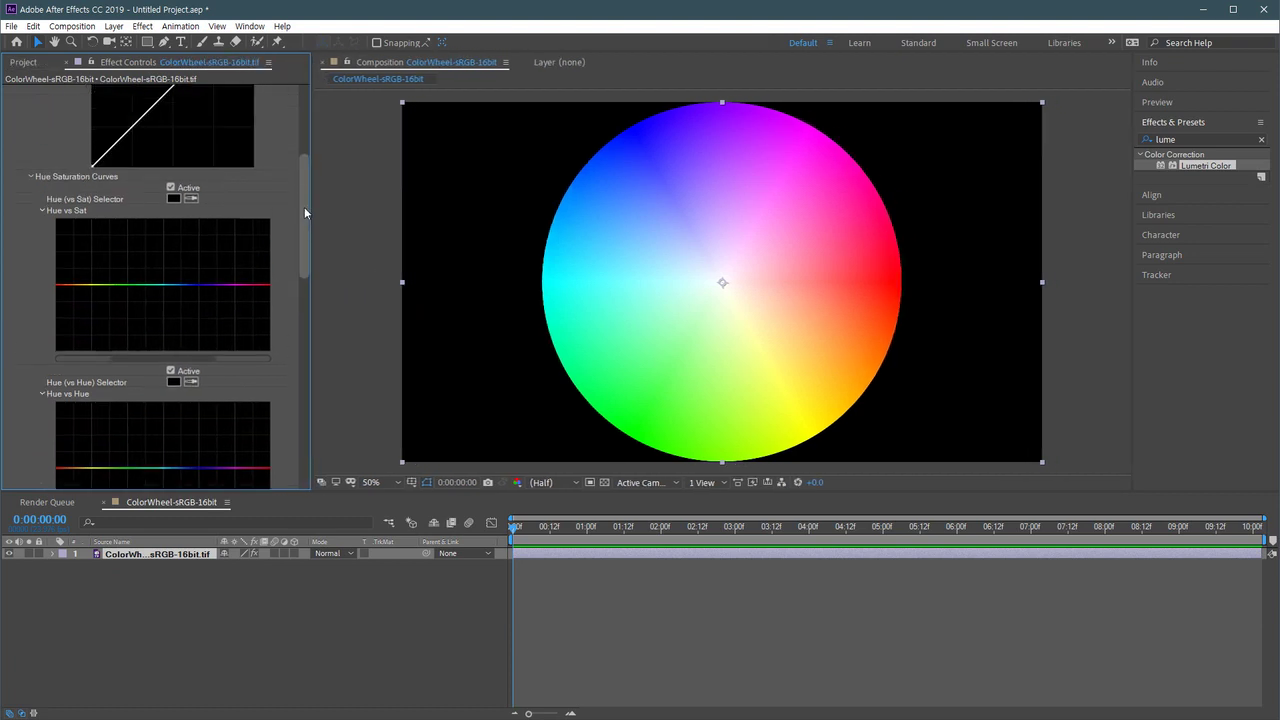
Collapse the Hue vs Sat, Hue vs Hue, Hue vs Luma, Luma vs Sat and Sat vs Sat graphs.
click(42, 211)
click(42, 245)
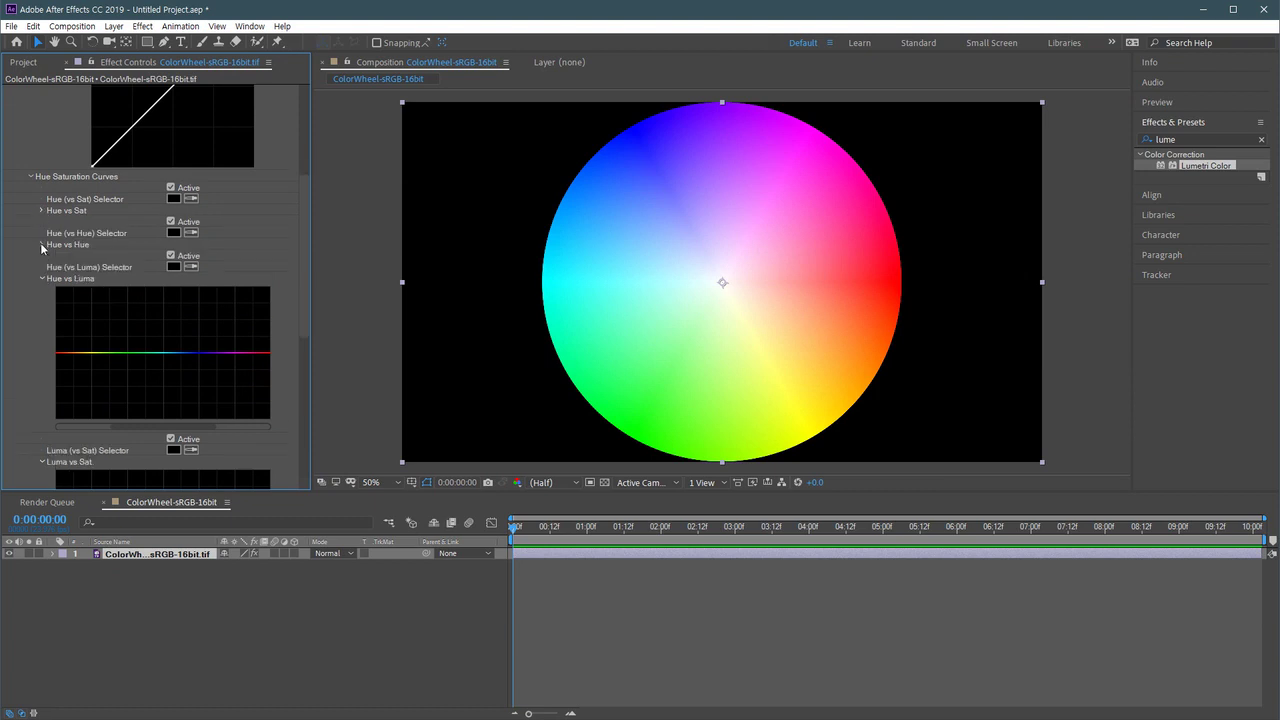
click(42, 278)
click(42, 312)
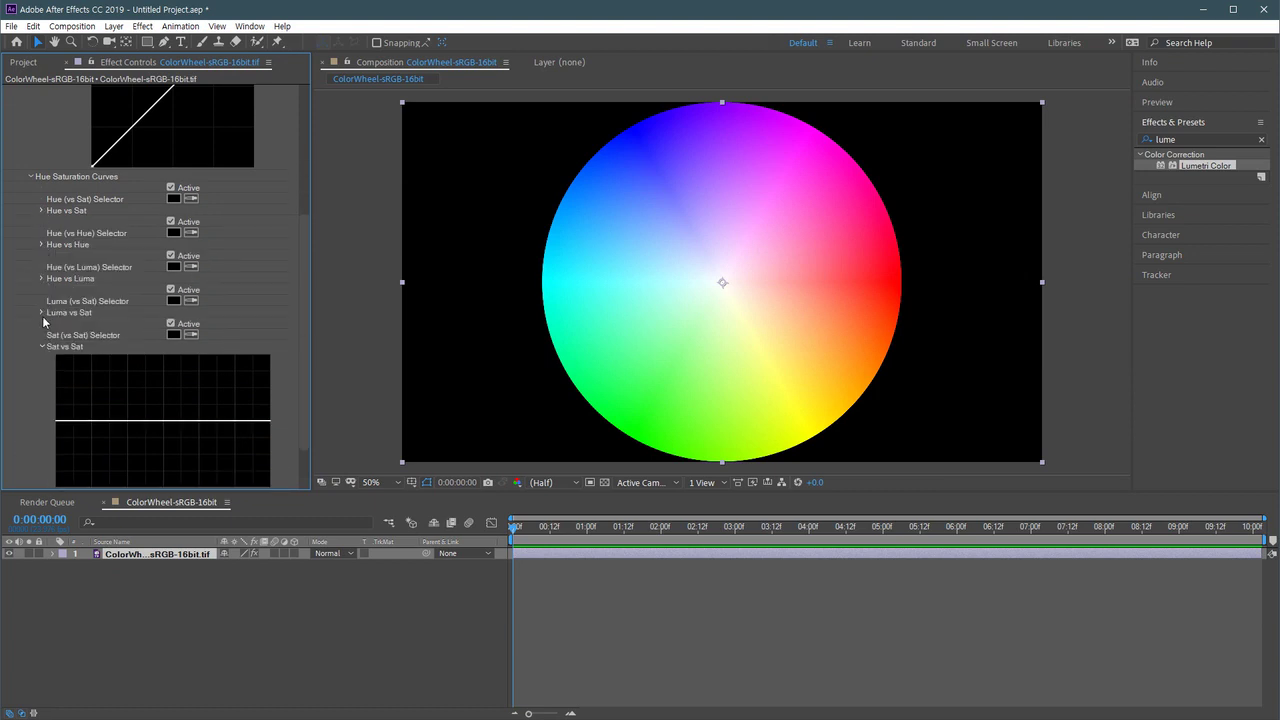
click(42, 346)
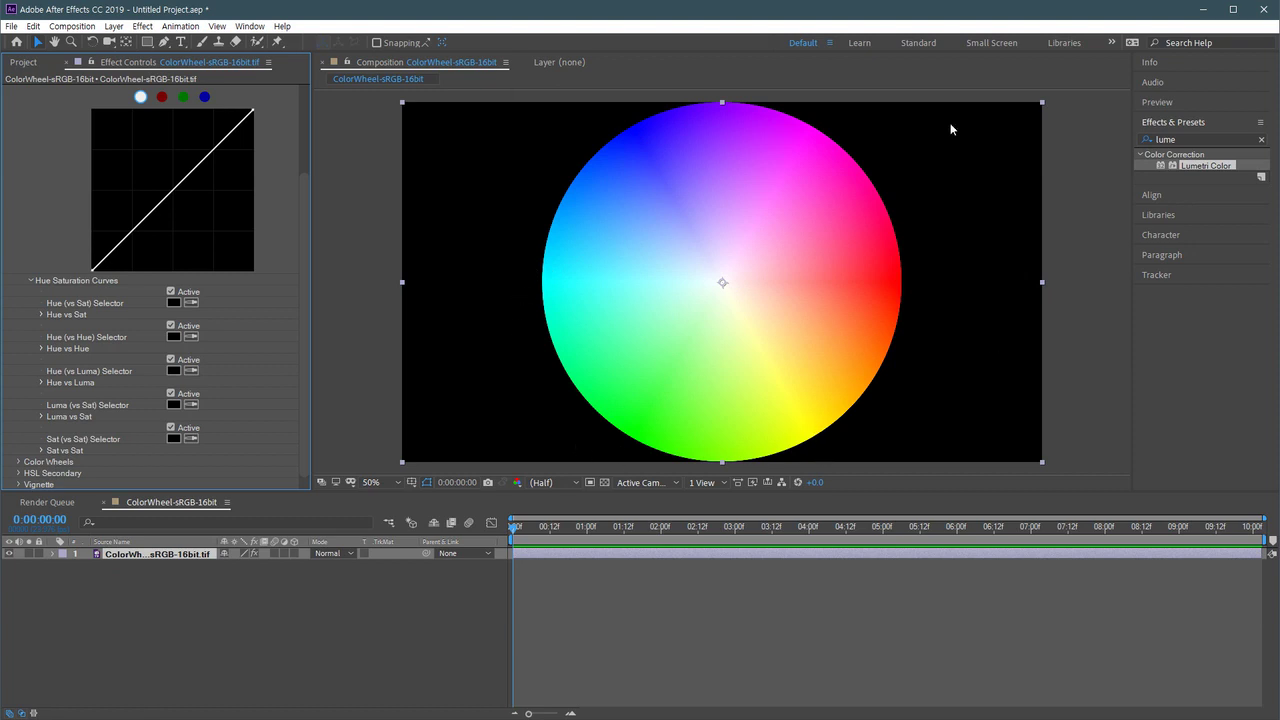
Expand the Hue vs Sat graph, add a middle point, lower it, then return it to flat.
click(41, 314)
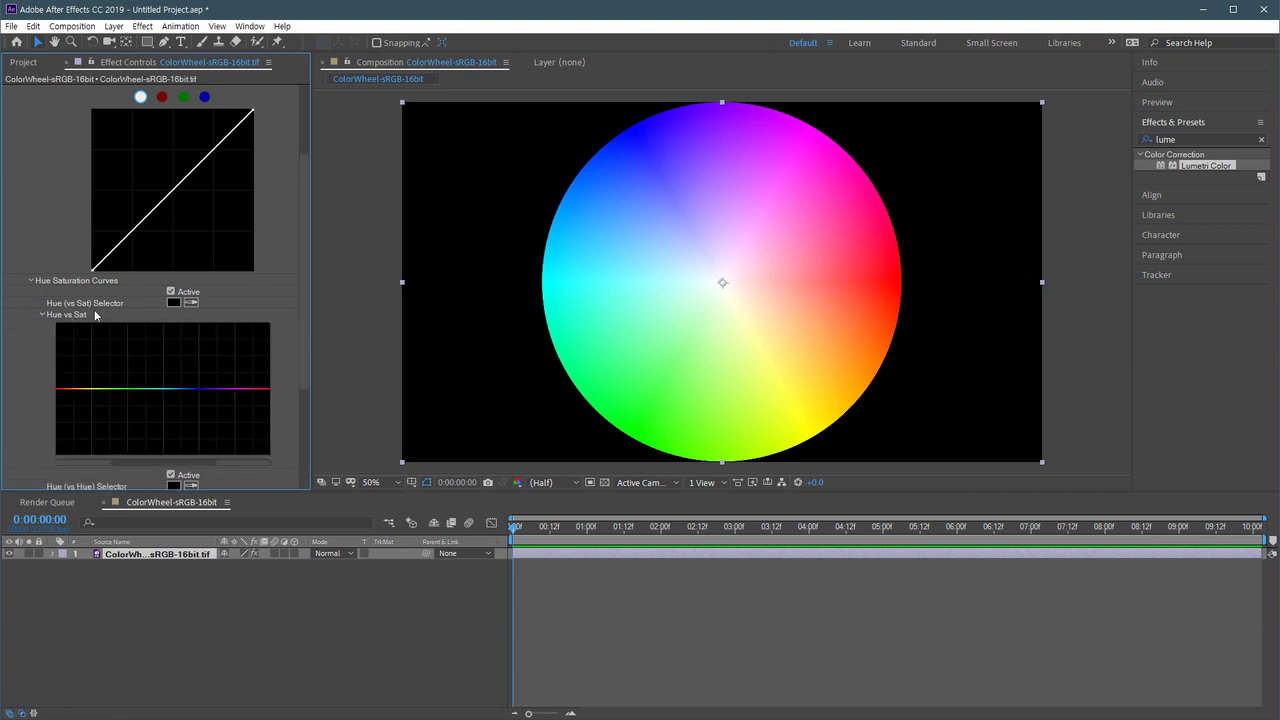
drag(305, 221, 298, 249)
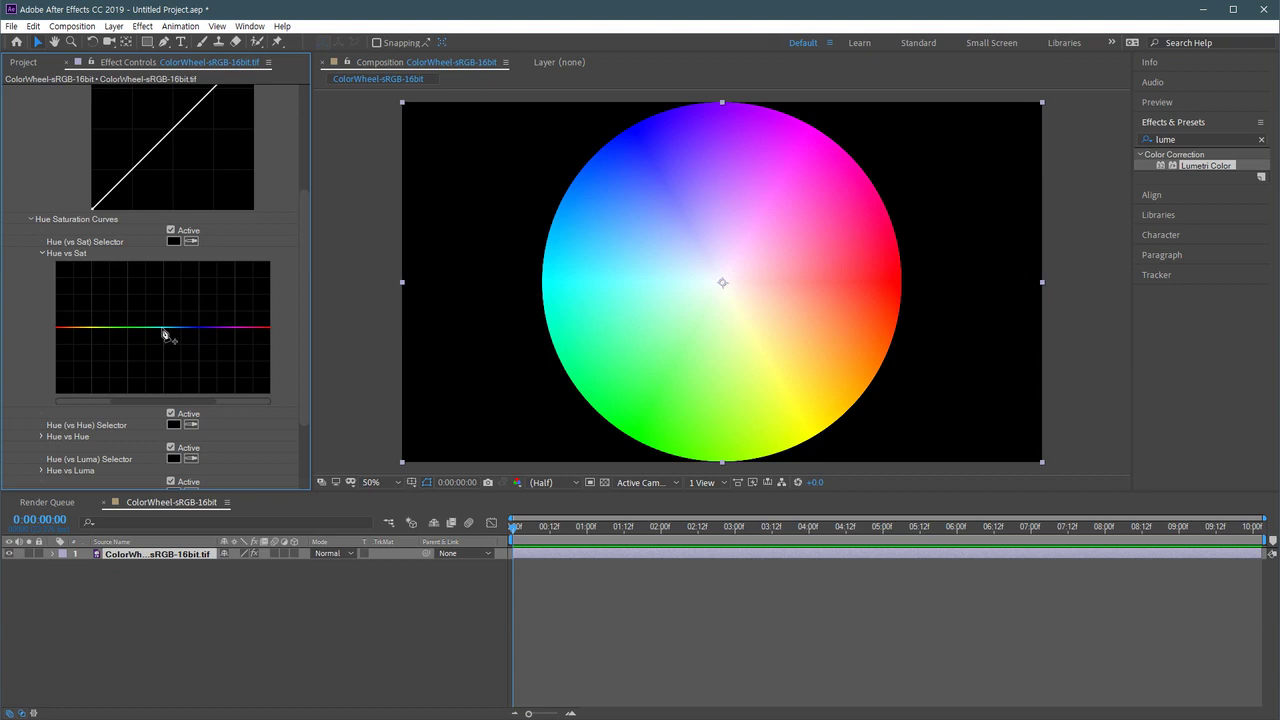
click(162, 328)
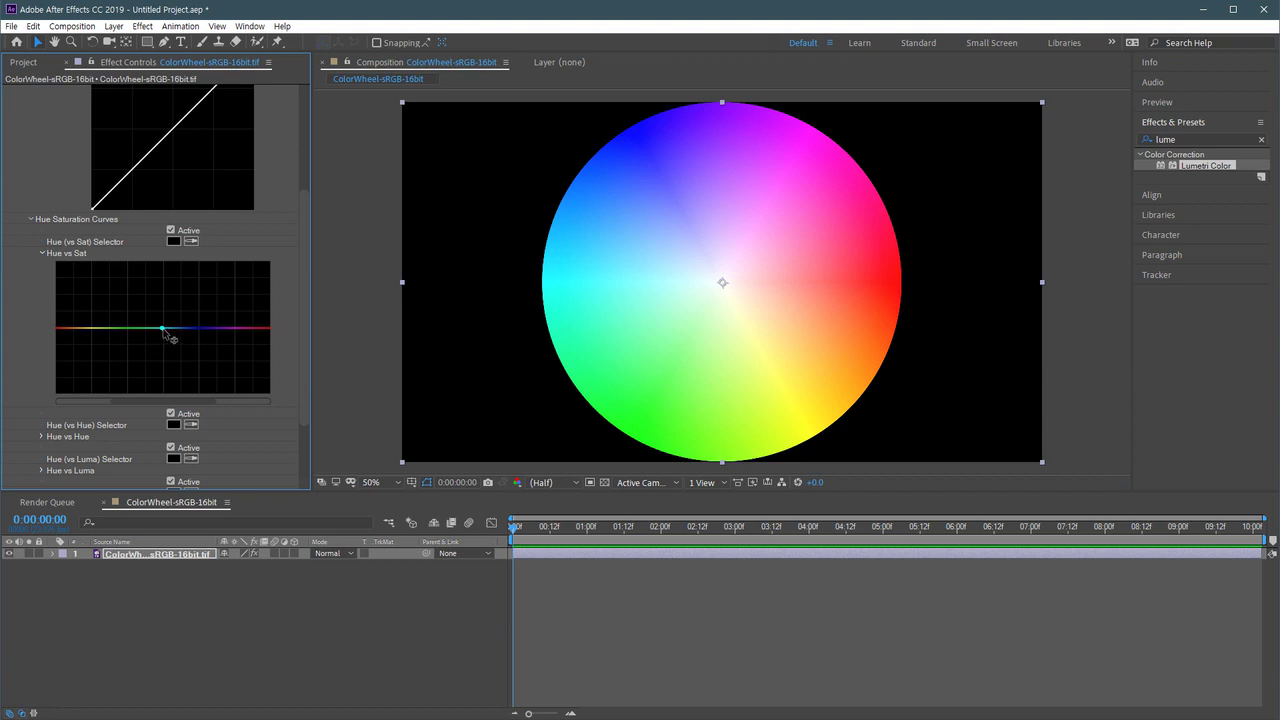
drag(161, 330, 166, 400)
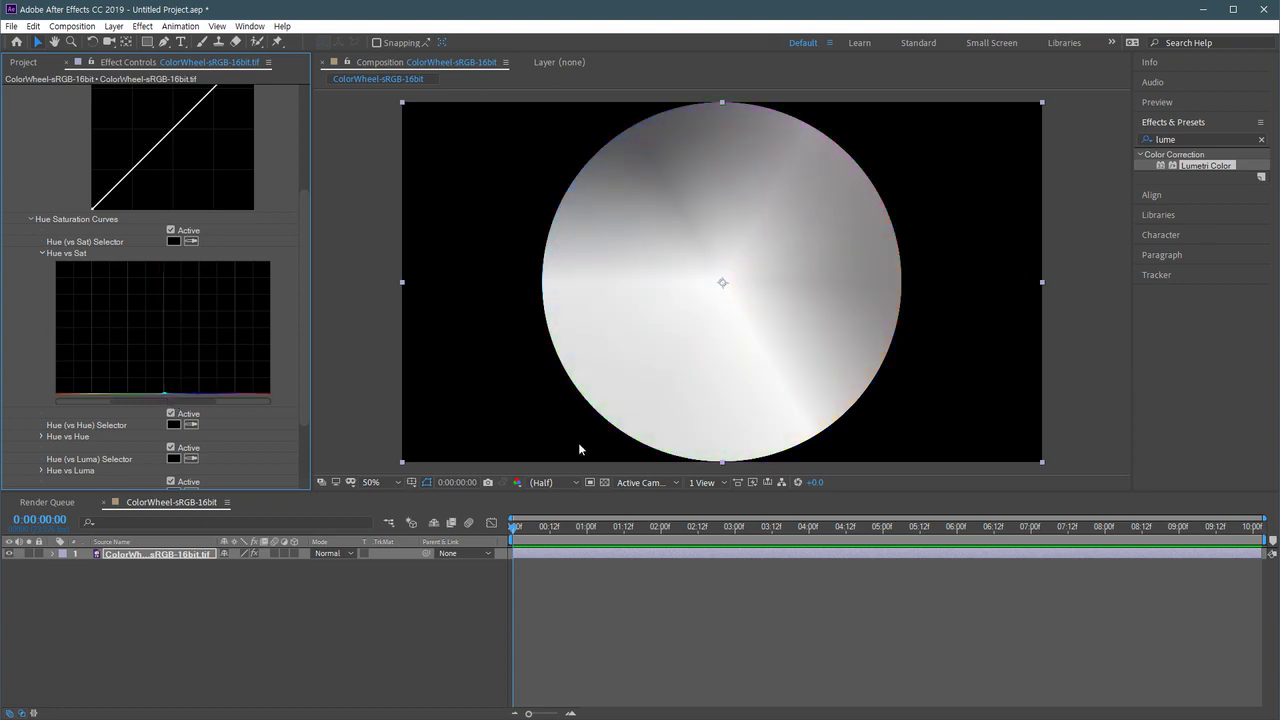
mouse_move(165, 396)
mouse_down()
mouse_move(166, 261)
mouse_move(163, 328)
mouse_up()
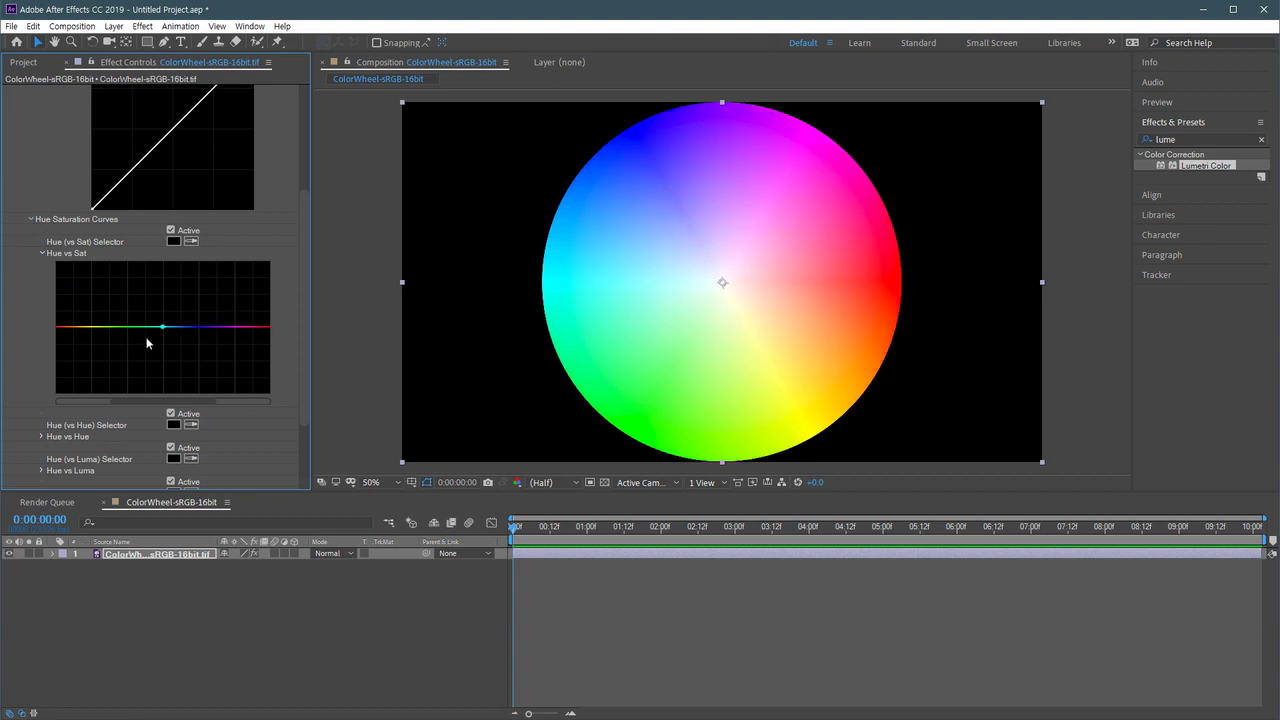
click(147, 328)
click(181, 327)
drag(163, 327, 166, 396)
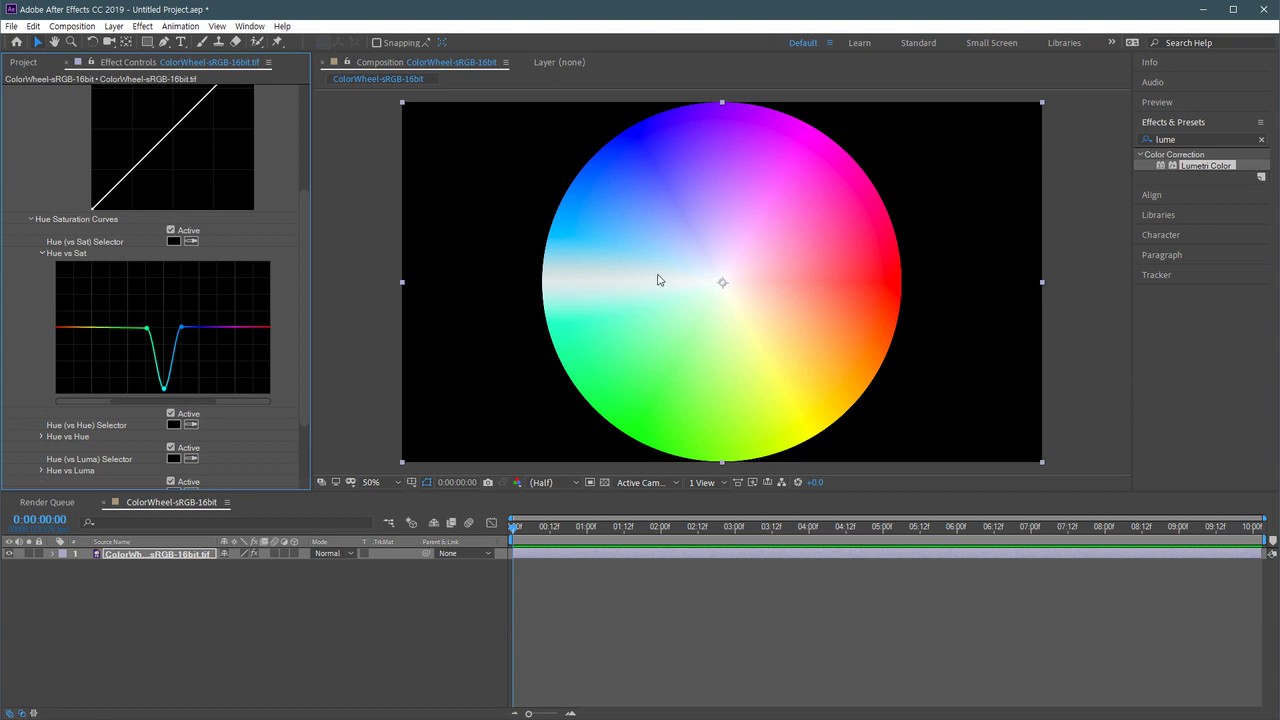
key(period)
drag(518, 351, 617, 352)
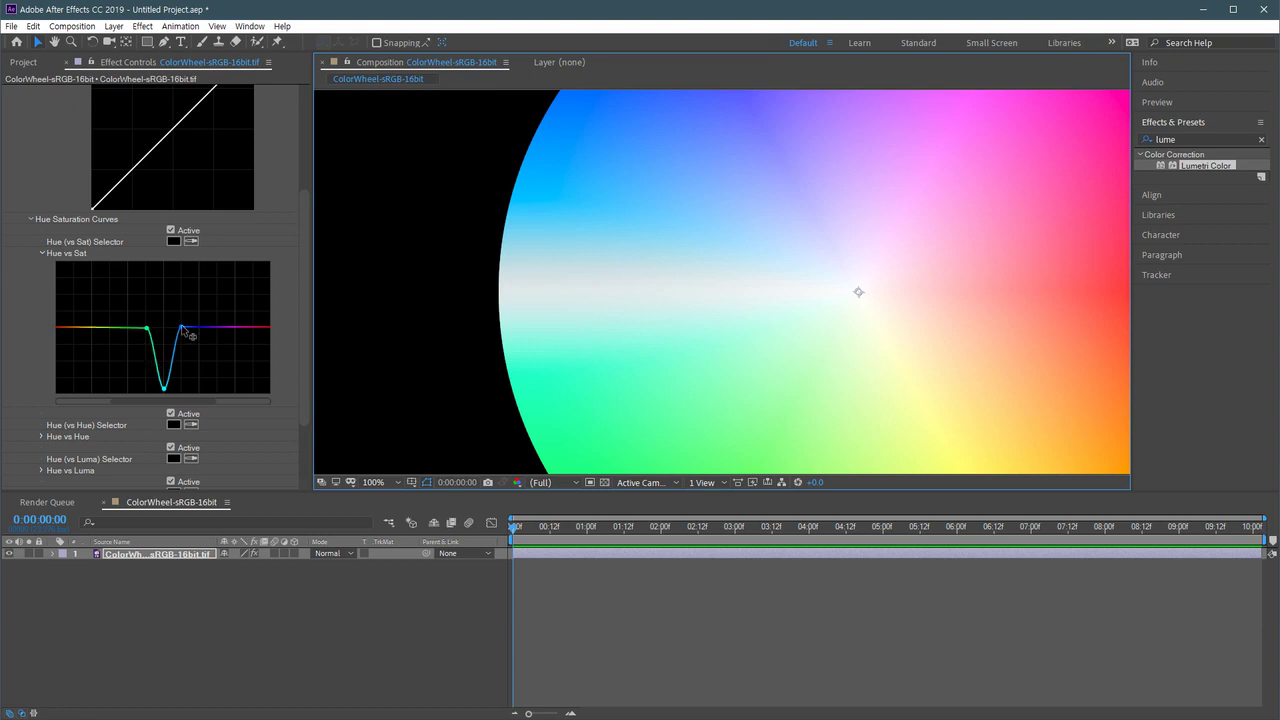
mouse_move(181, 328)
mouse_down()
mouse_move(193, 328)
mouse_move(131, 337)
mouse_up()
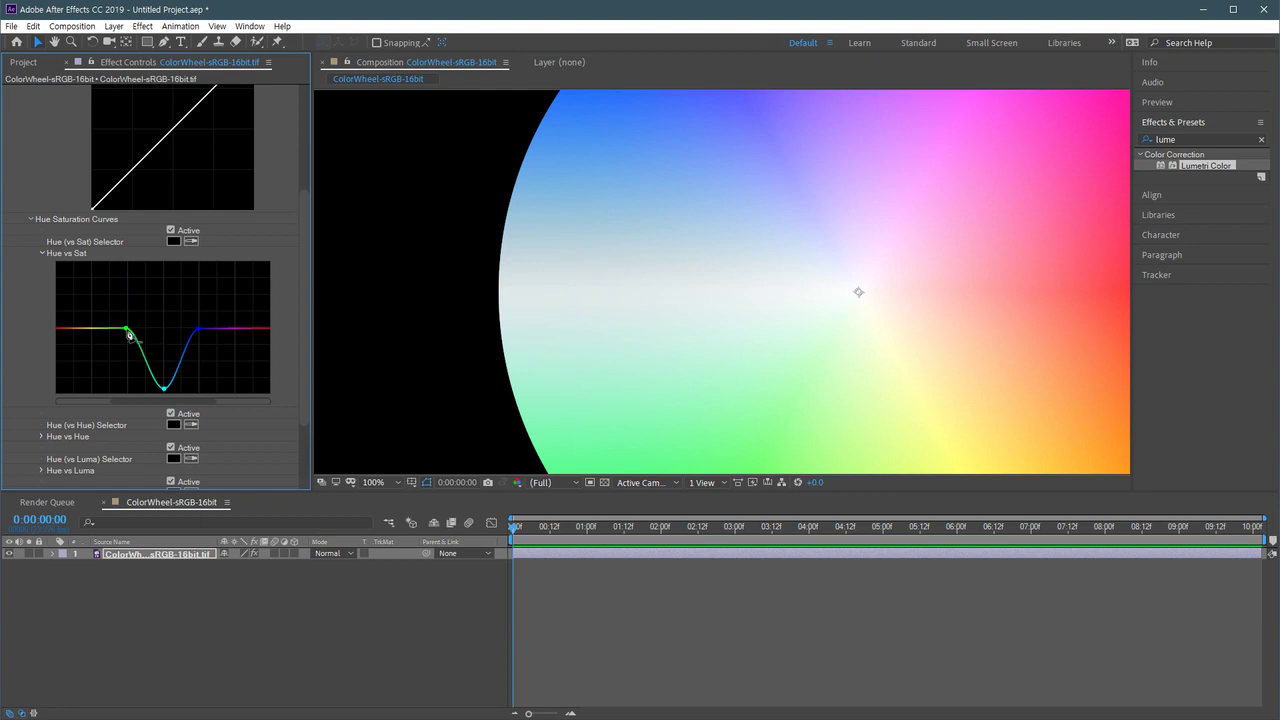
drag(128, 334, 165, 392)
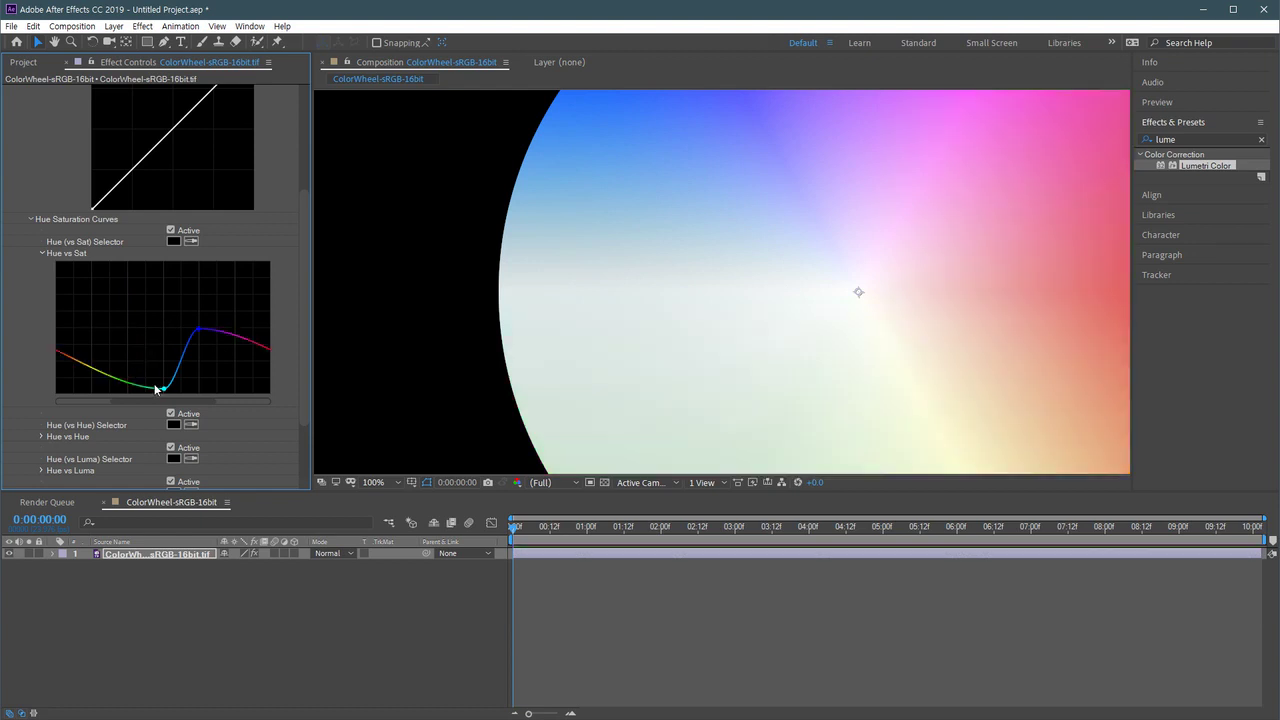
double_click(195, 326)
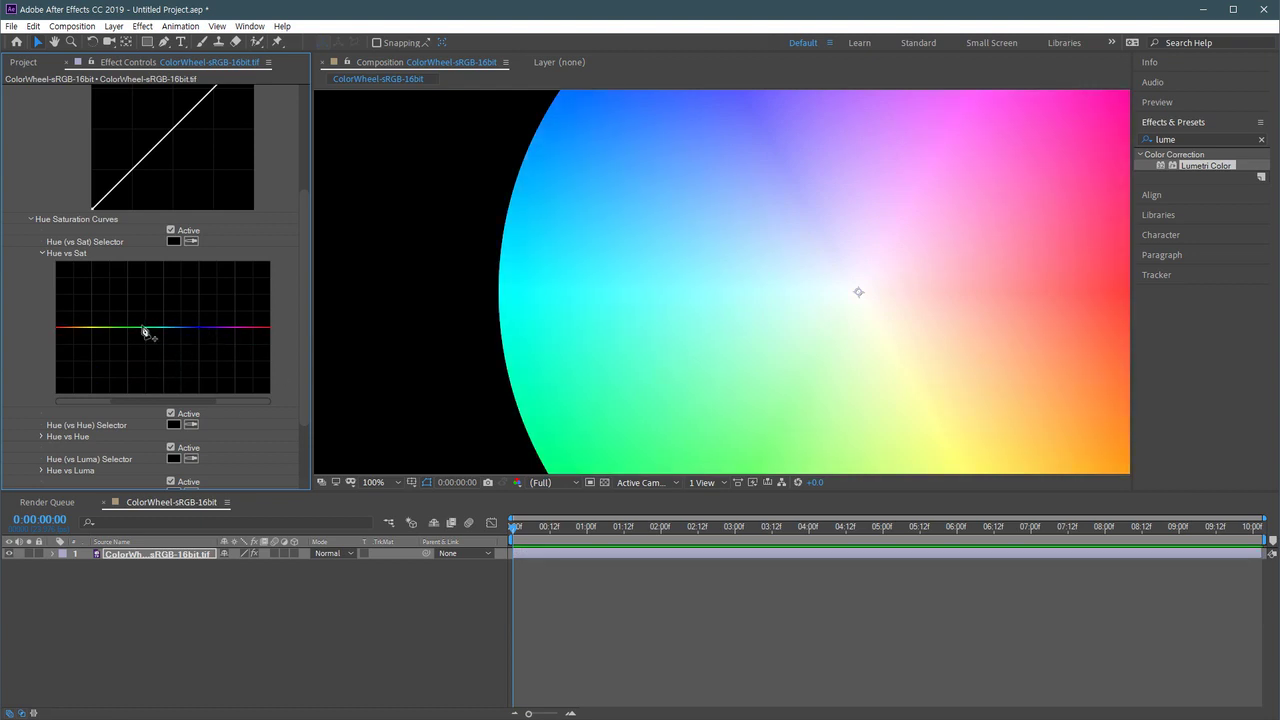
click(651, 340)
scroll(651, 340, down, 2)
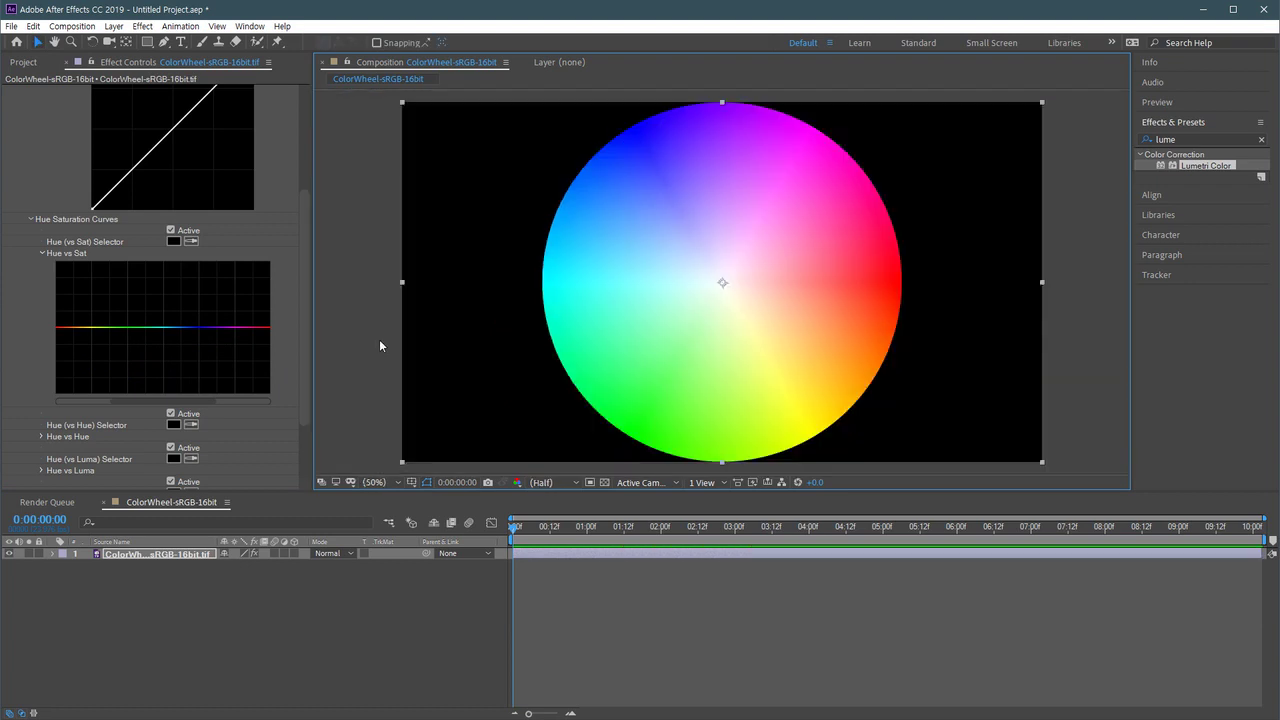
click(235, 328)
click(199, 329)
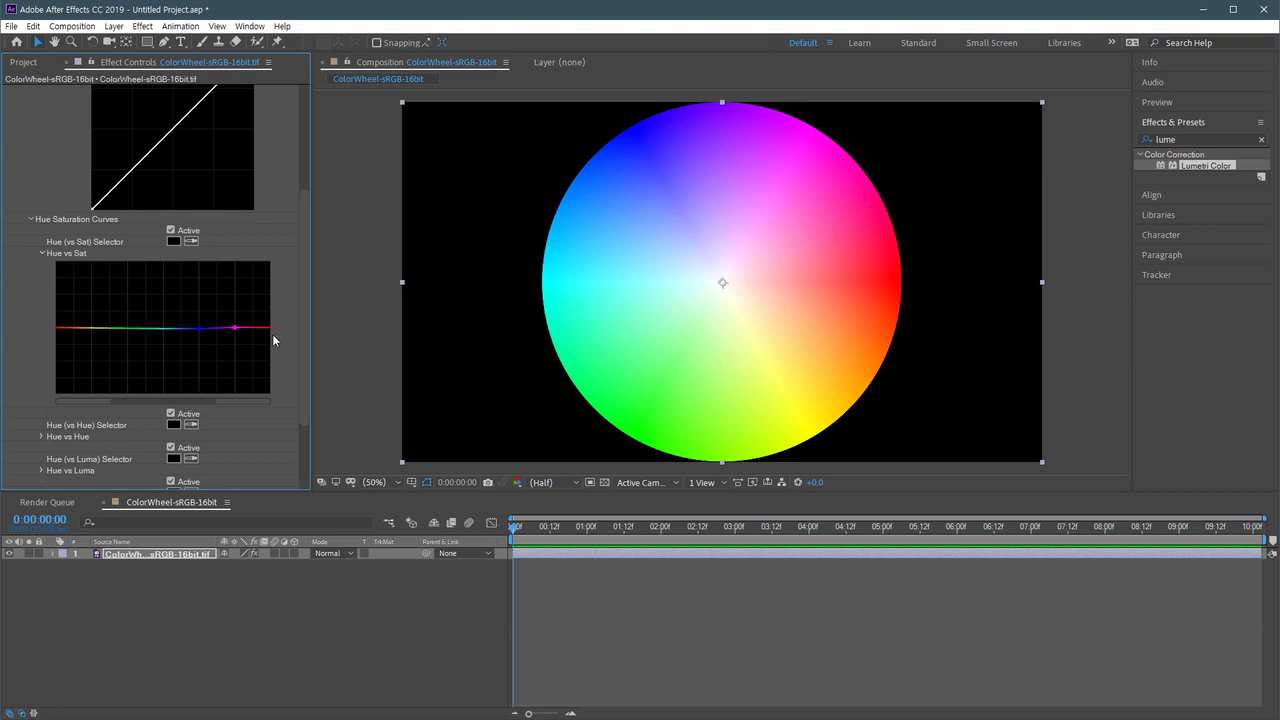
drag(235, 328, 234, 396)
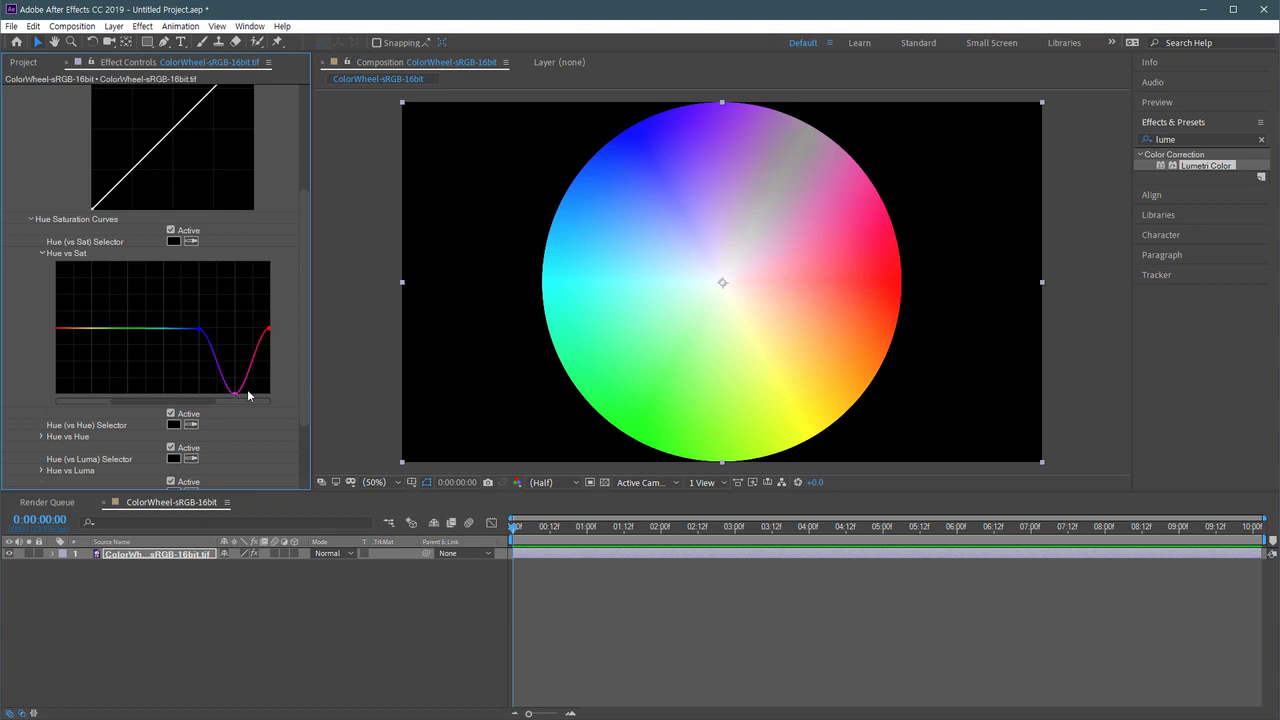
drag(234, 397, 237, 262)
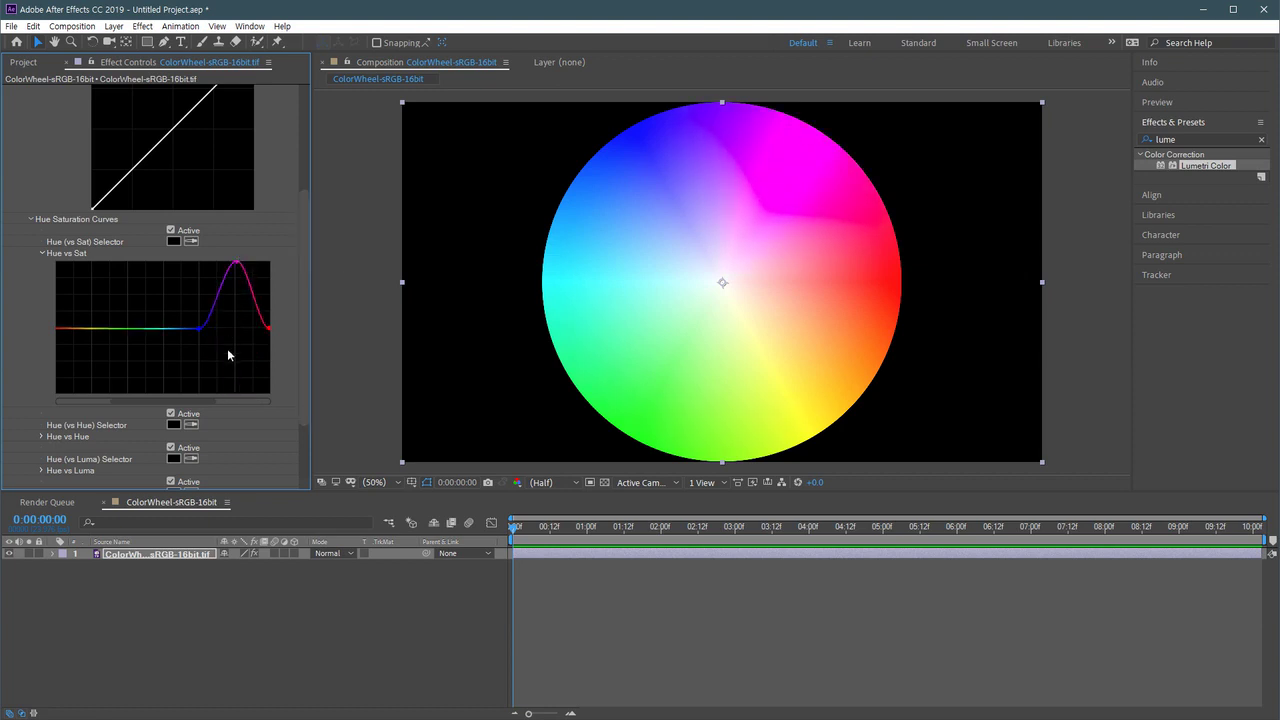
drag(201, 330, 163, 329)
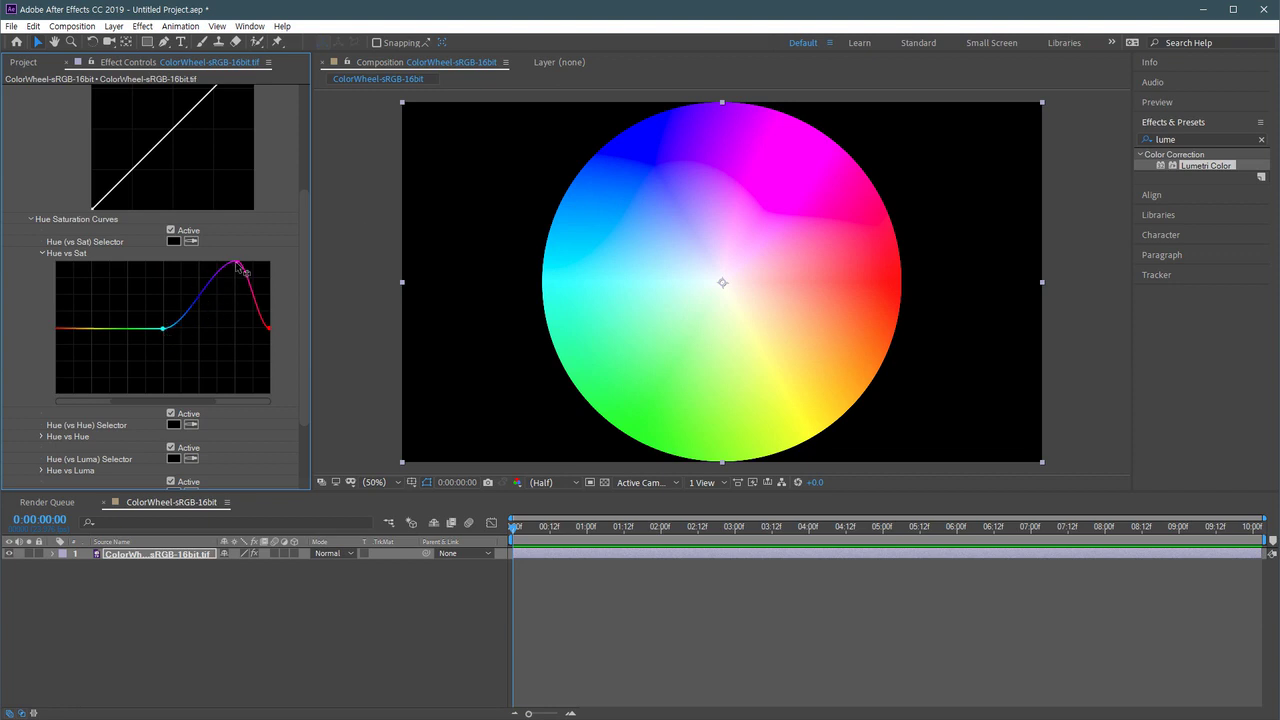
drag(234, 264, 212, 407)
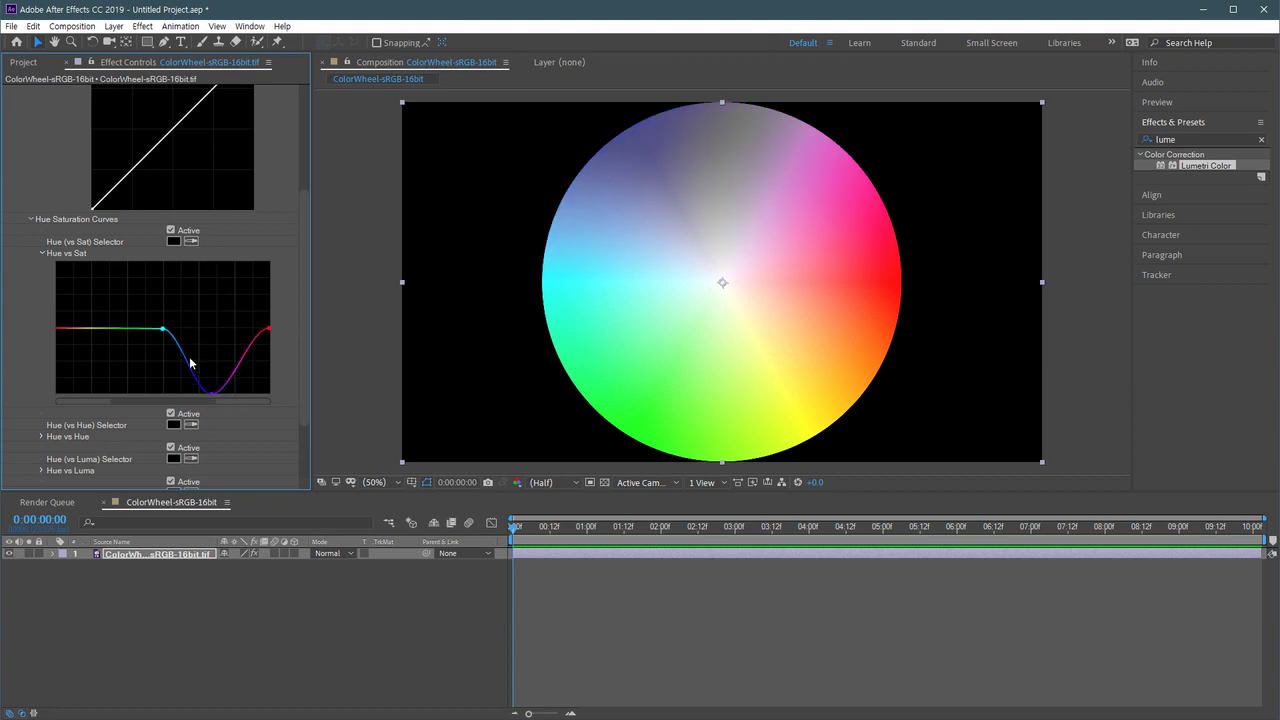
drag(163, 328, 128, 329)
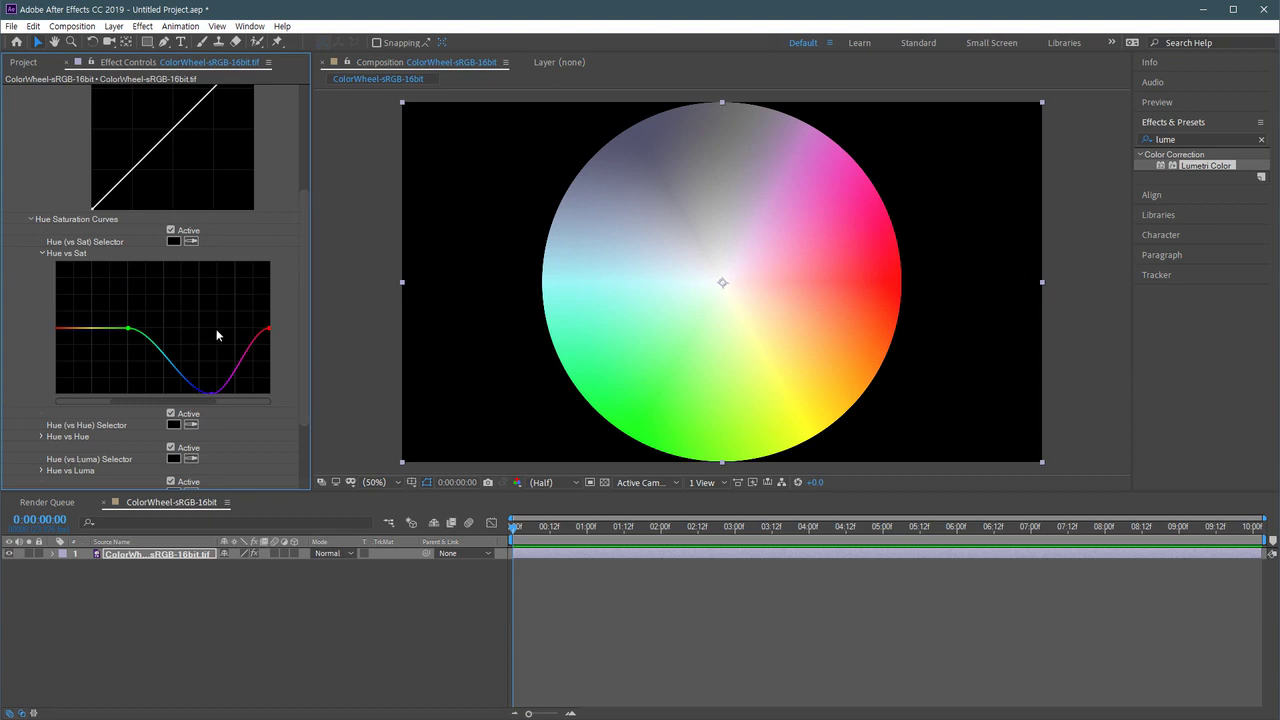
ctrl+click(130, 332)
ctrl+click(216, 393)
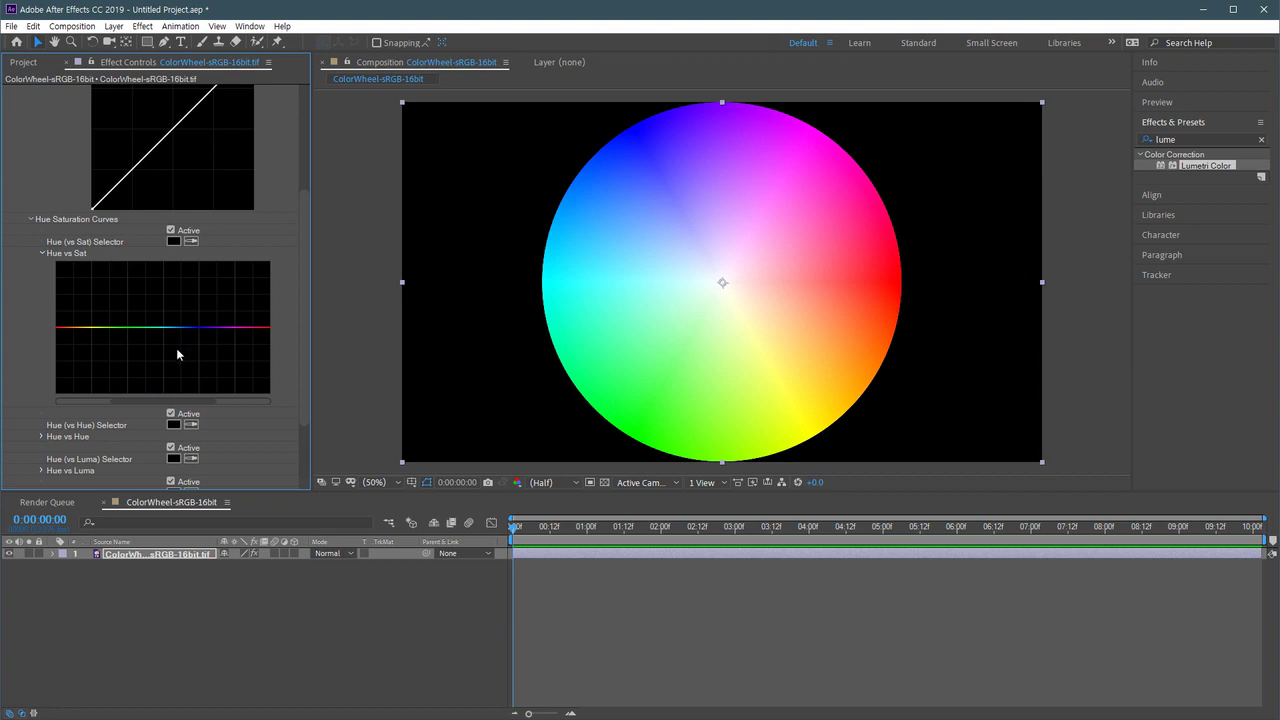
click(190, 241)
Sample yellow from the wheel and pull its Hue vs Sat point down into a deep dip.
click(814, 437)
click(91, 330)
drag(91, 334, 90, 346)
mouse_move(89, 368)
mouse_down()
mouse_move(89, 292)
mouse_move(89, 391)
mouse_up()
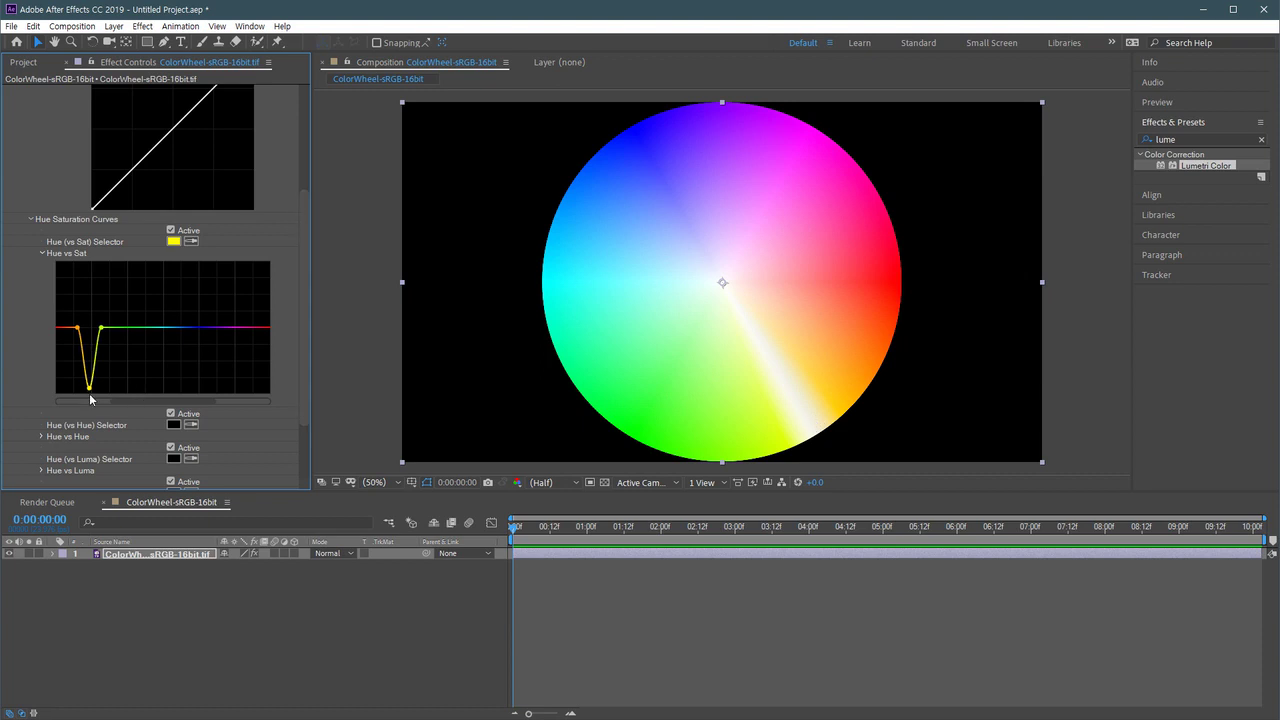
click(170, 231)
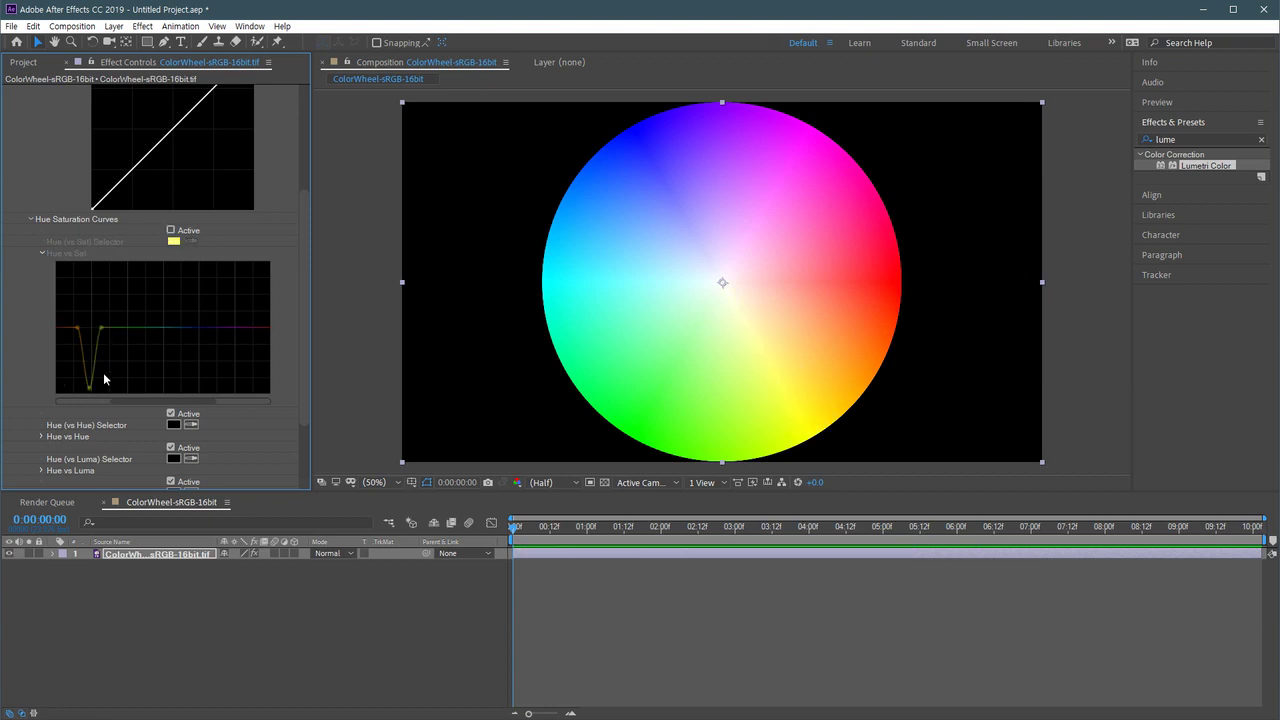
click(170, 231)
click(170, 231)
click(170, 231)
click(170, 231)
click(170, 231)
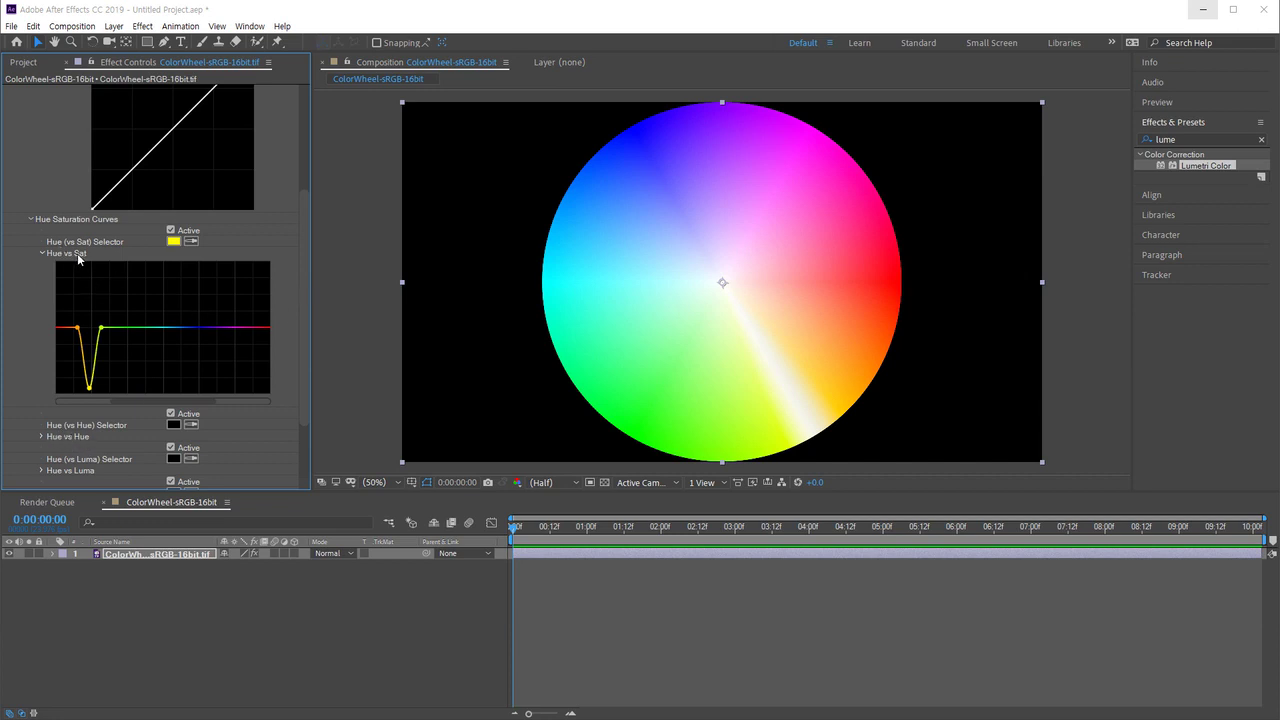
click(170, 230)
click(170, 230)
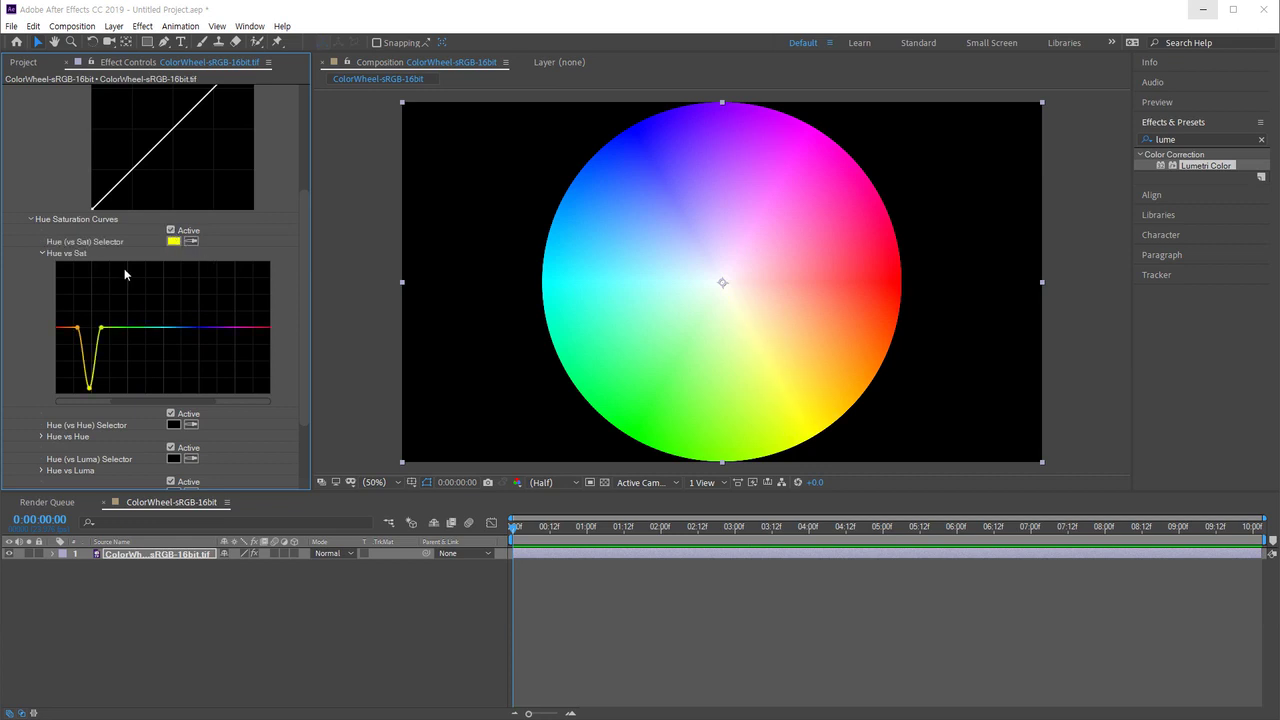
Reset the Hue vs Sat curve to flat, expand Hue vs Hue and collapse Hue vs Sat.
click(113, 337)
double_click(108, 335)
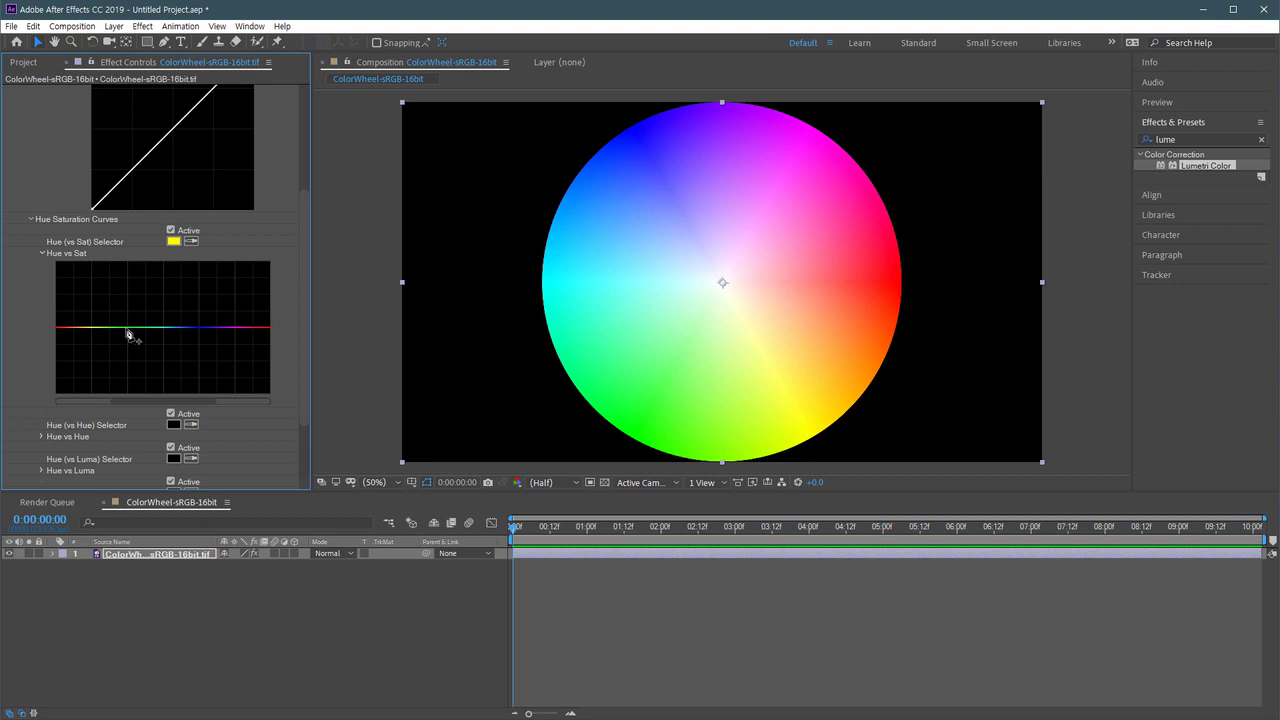
scroll(297, 352, down, 2)
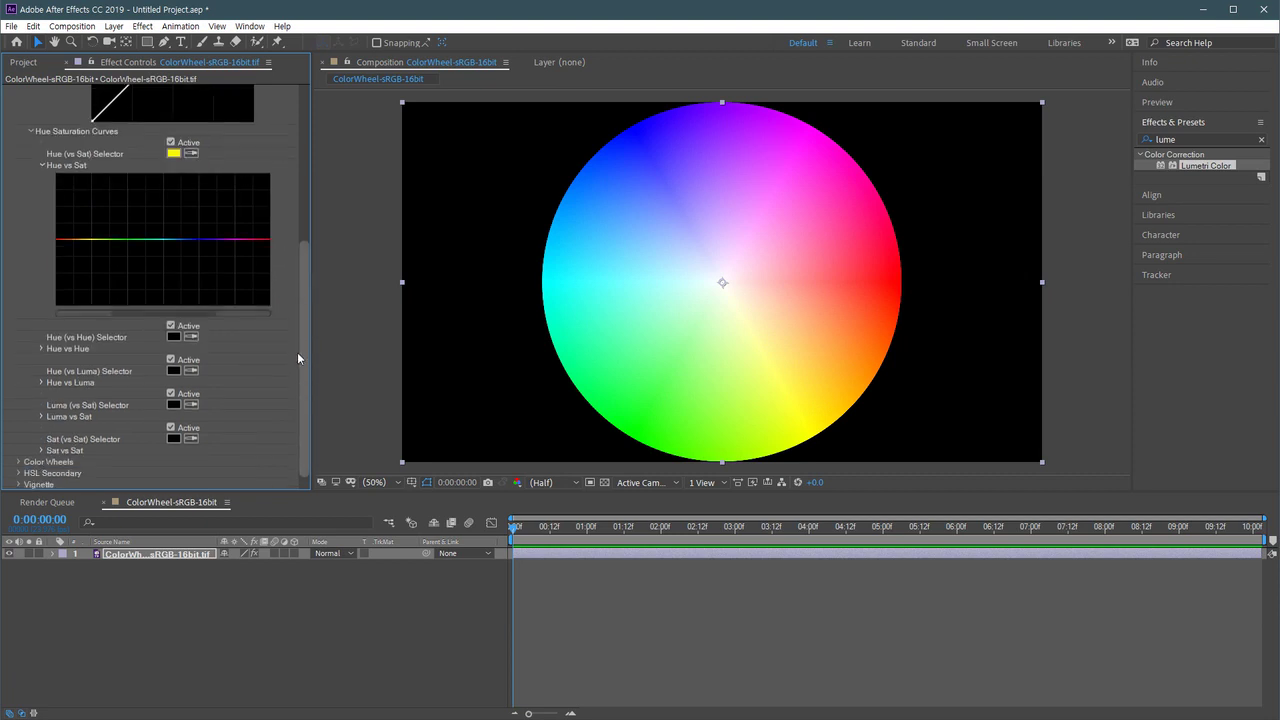
click(41, 348)
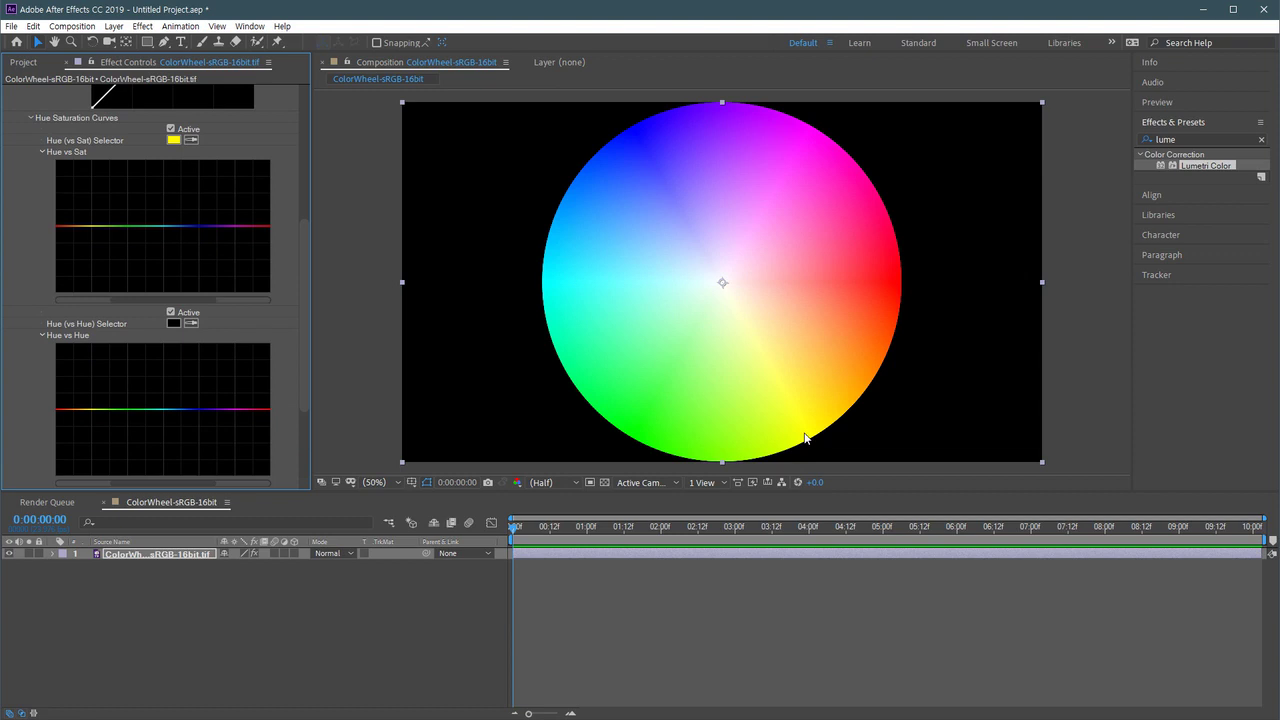
click(45, 155)
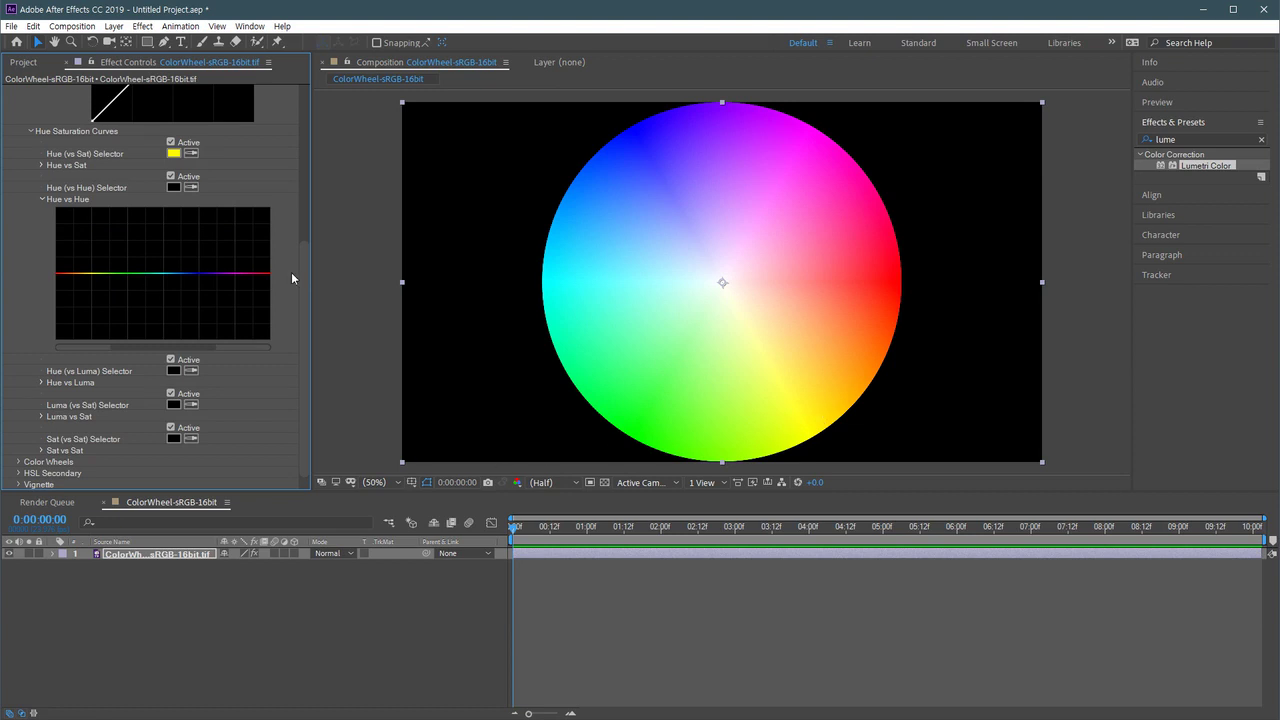
Sample blue with the Hue vs Hue eyedropper and raise its point so blues turn green.
click(190, 187)
click(640, 128)
drag(200, 284, 203, 313)
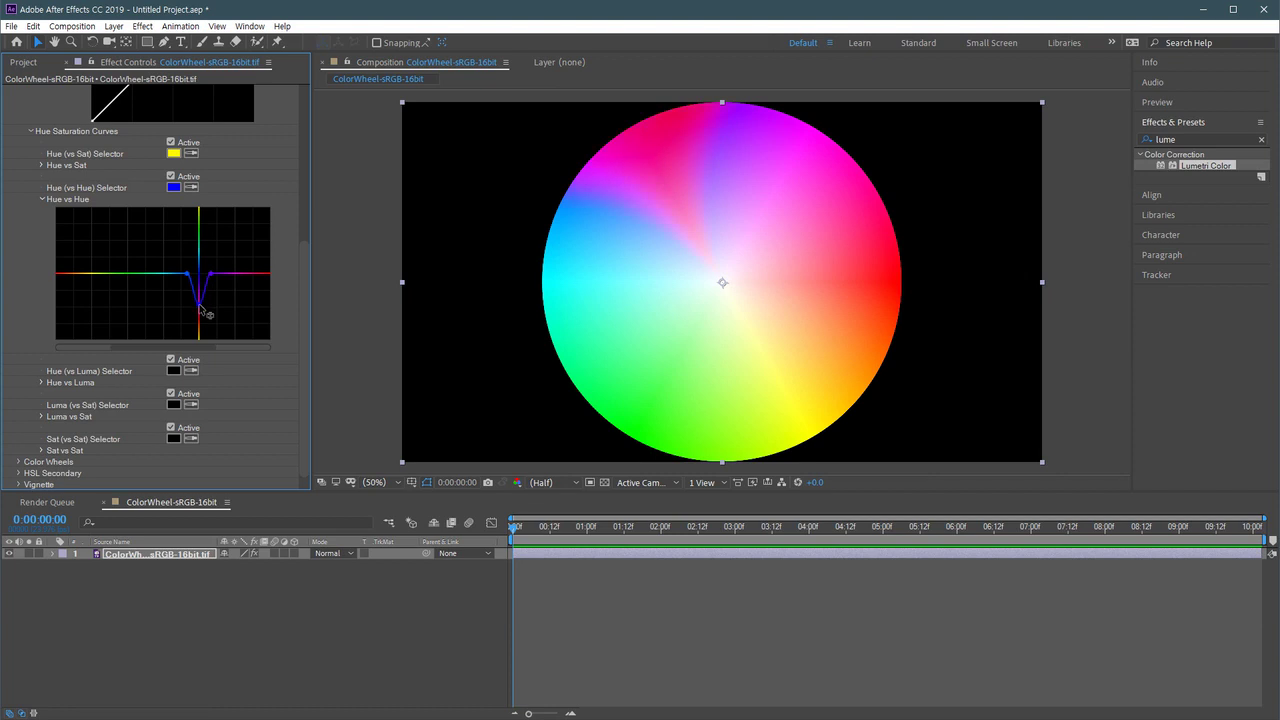
drag(199, 306, 206, 234)
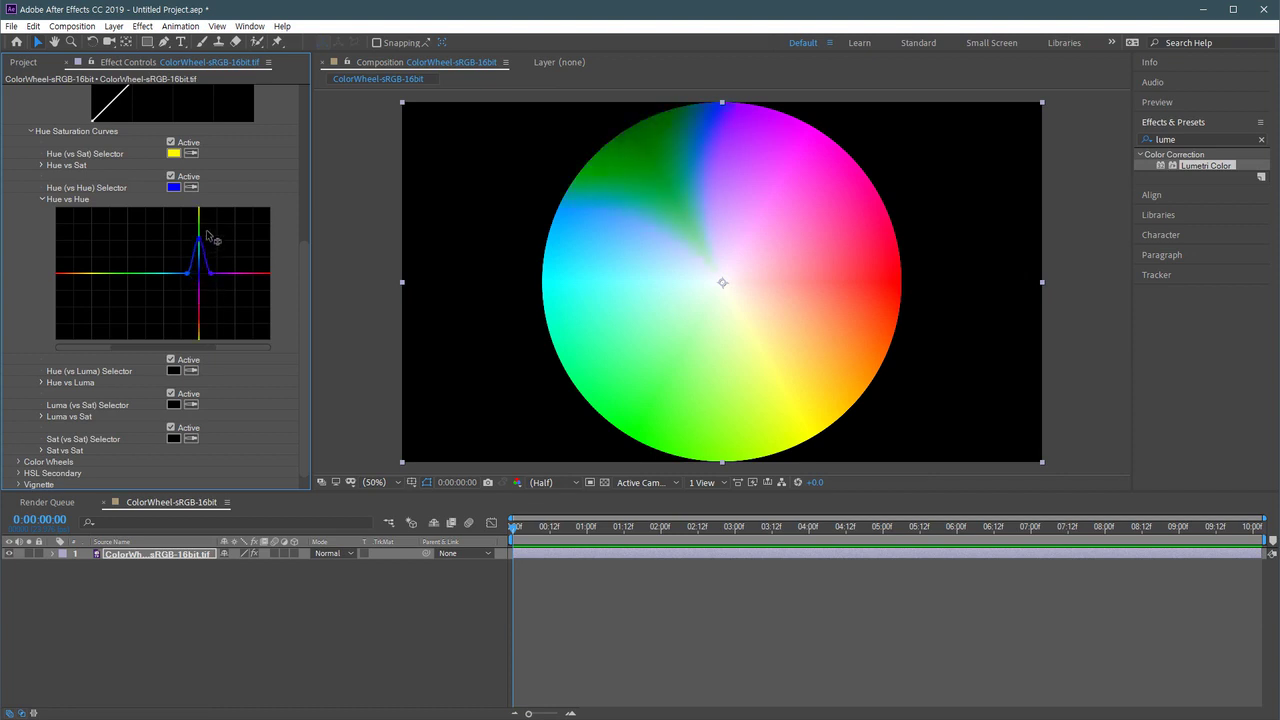
mouse_move(207, 237)
mouse_down()
mouse_move(207, 342)
mouse_move(206, 237)
mouse_up()
mouse_move(207, 236)
mouse_down()
mouse_move(207, 218)
mouse_move(209, 241)
mouse_up()
Drag the blue peak's right falloff point toward the graph's right end to widen the green shift.
click(217, 274)
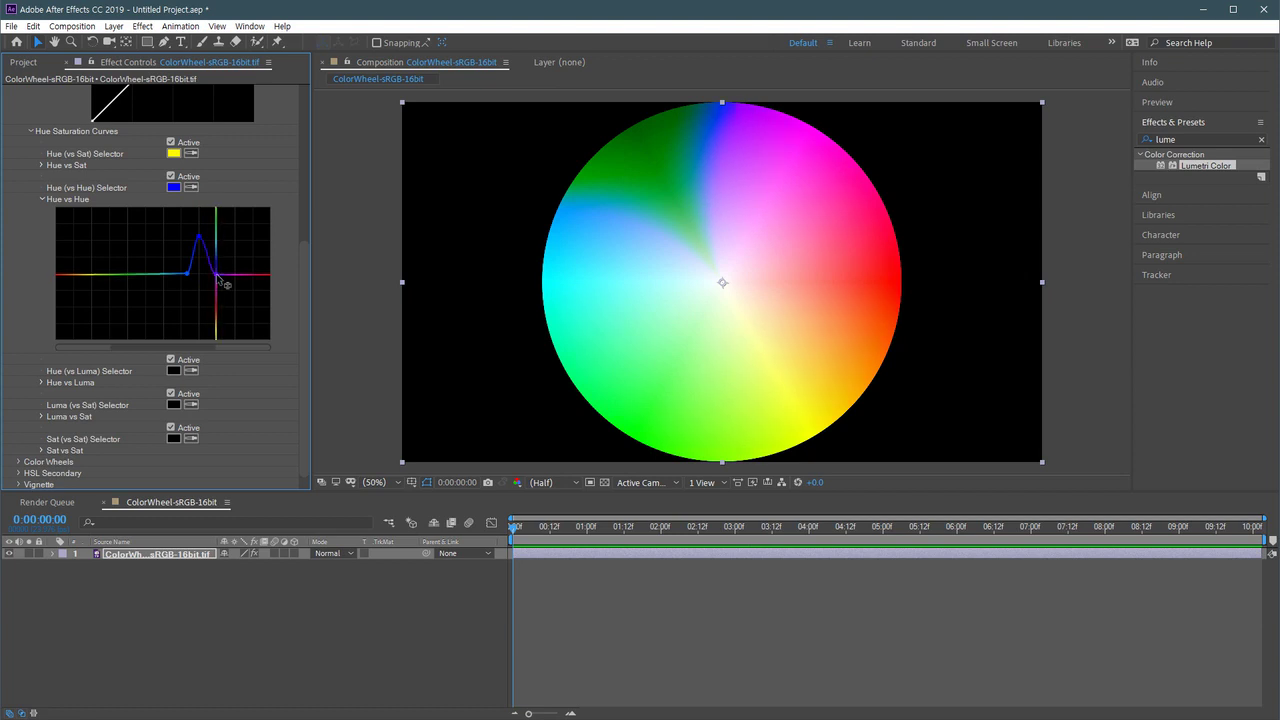
drag(219, 275, 172, 273)
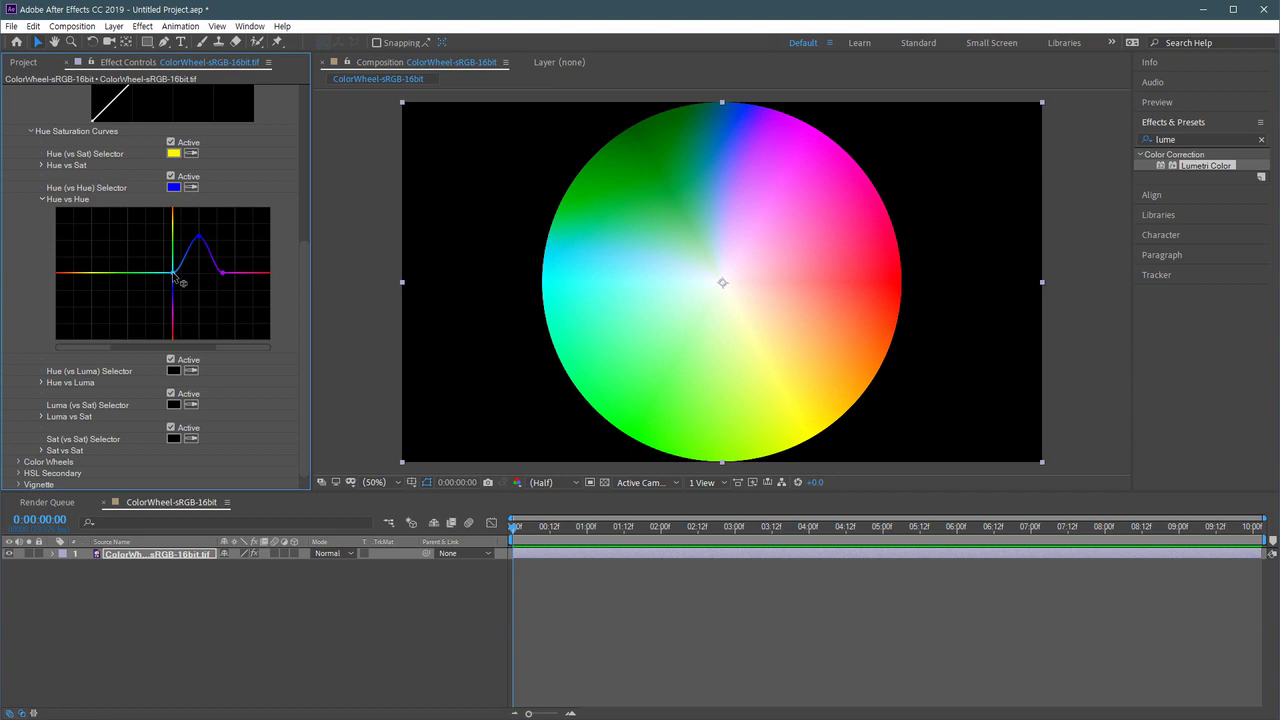
drag(224, 274, 287, 283)
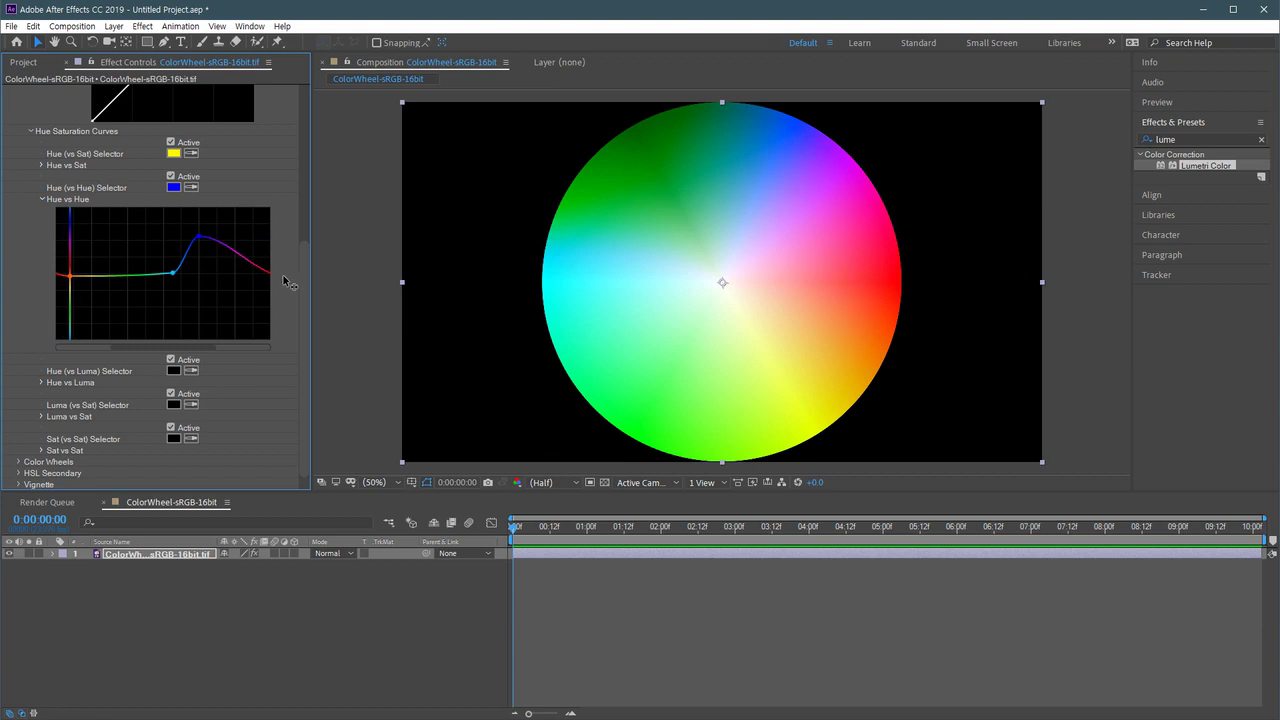
mouse_move(287, 283)
mouse_down()
mouse_move(255, 285)
mouse_move(284, 284)
mouse_move(270, 286)
mouse_up()
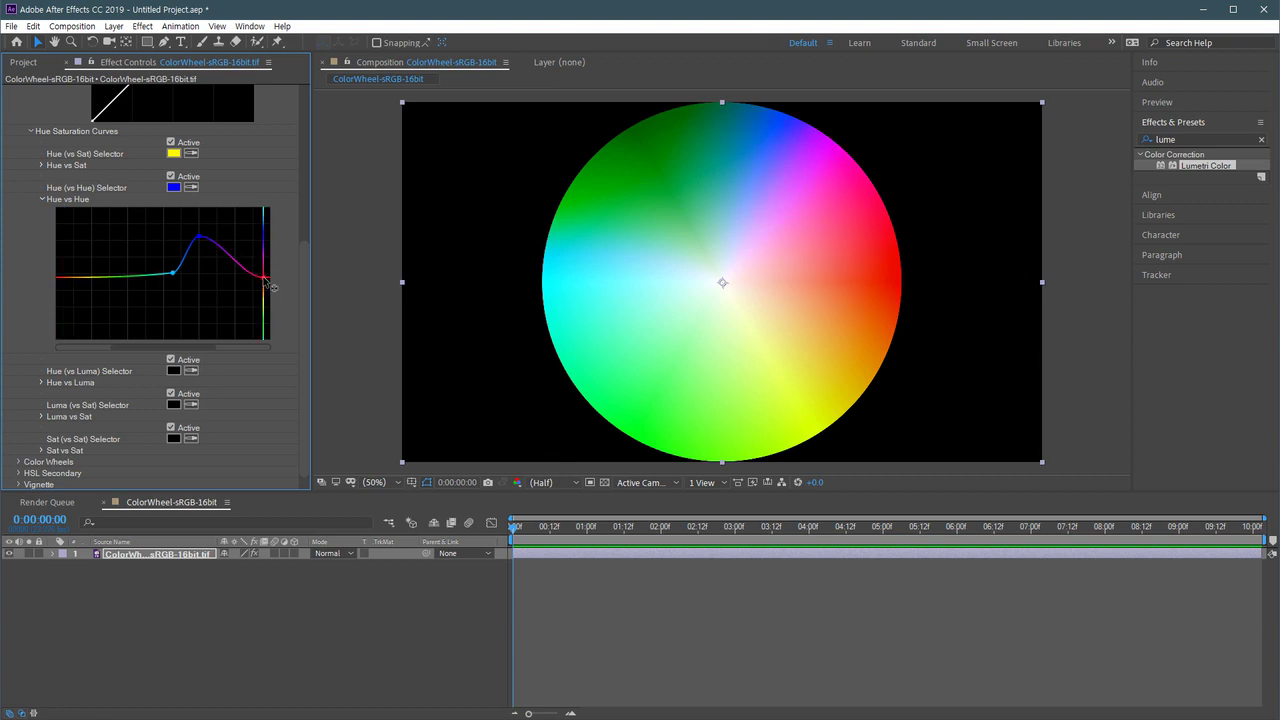
drag(271, 287, 275, 287)
mouse_move(200, 348)
mouse_down()
mouse_move(60, 347)
mouse_move(279, 349)
mouse_move(62, 350)
mouse_move(135, 346)
mouse_up()
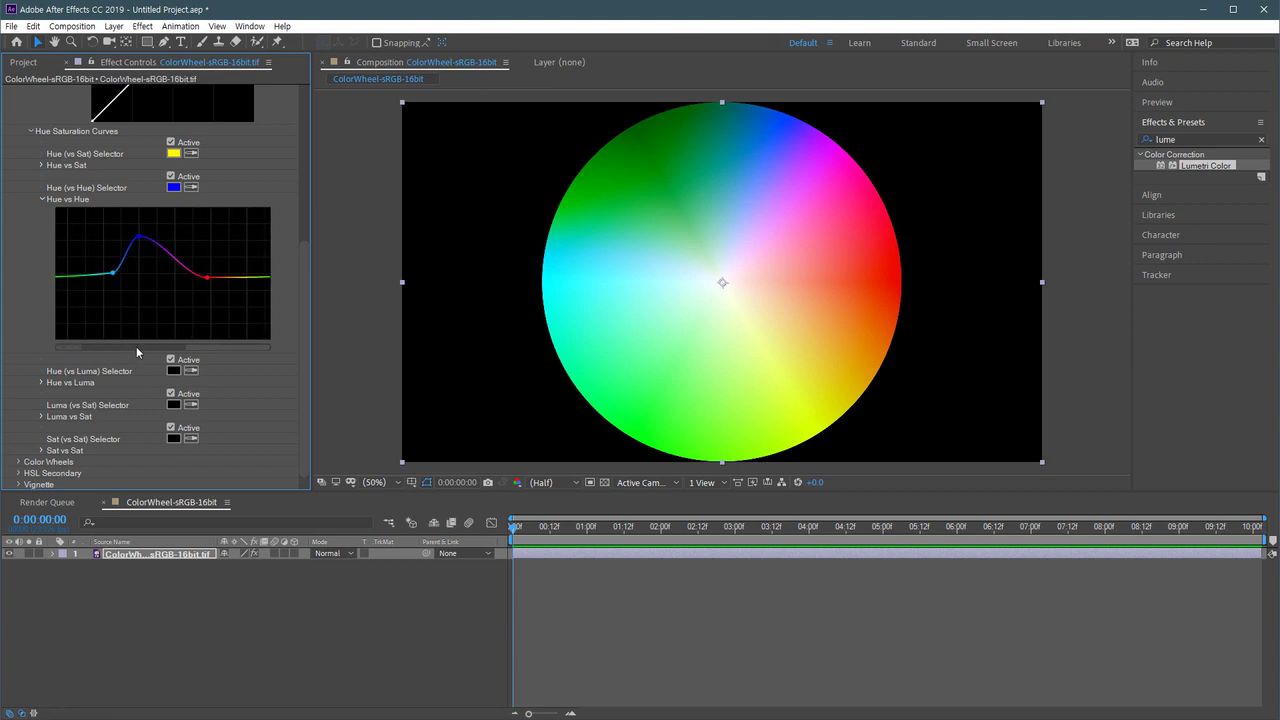
mouse_move(140, 346)
mouse_down()
mouse_move(308, 352)
mouse_move(202, 356)
mouse_up()
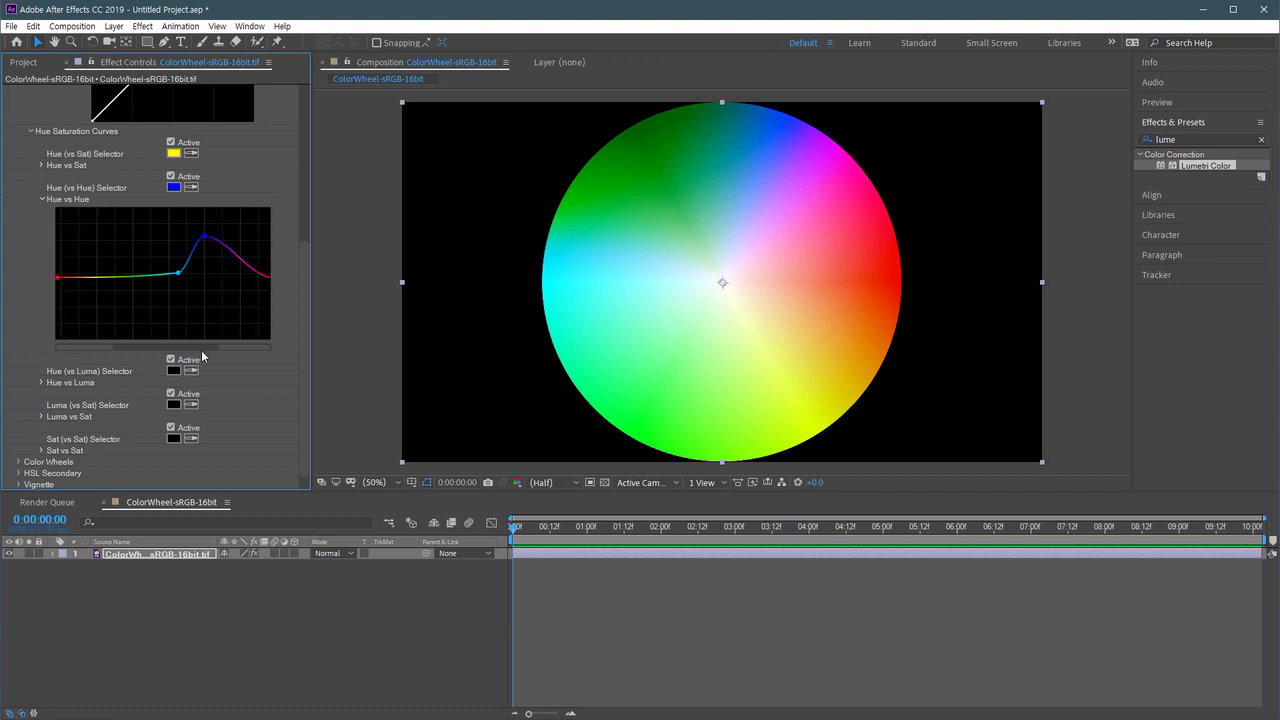
Reset Hue vs Hue, add a point at green, pull it down, then deactivate the adjustment.
double_click(180, 276)
click(132, 272)
mouse_move(133, 279)
drag(133, 273, 135, 339)
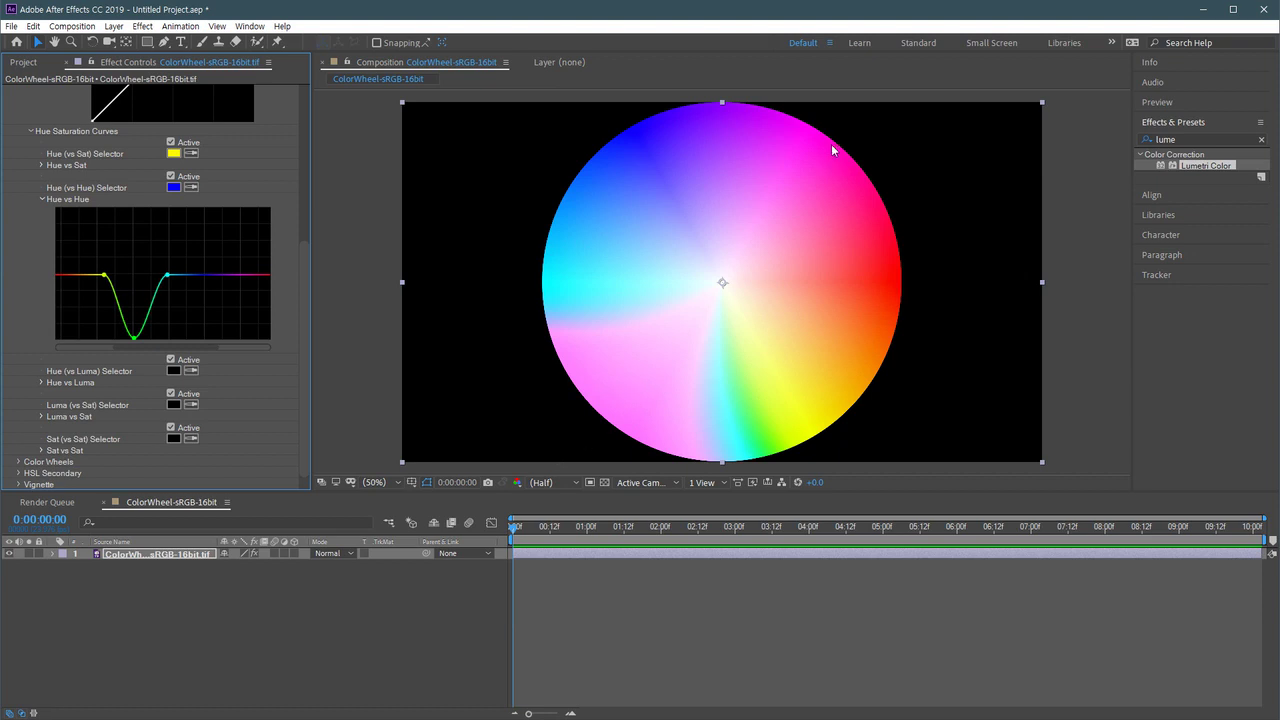
click(171, 177)
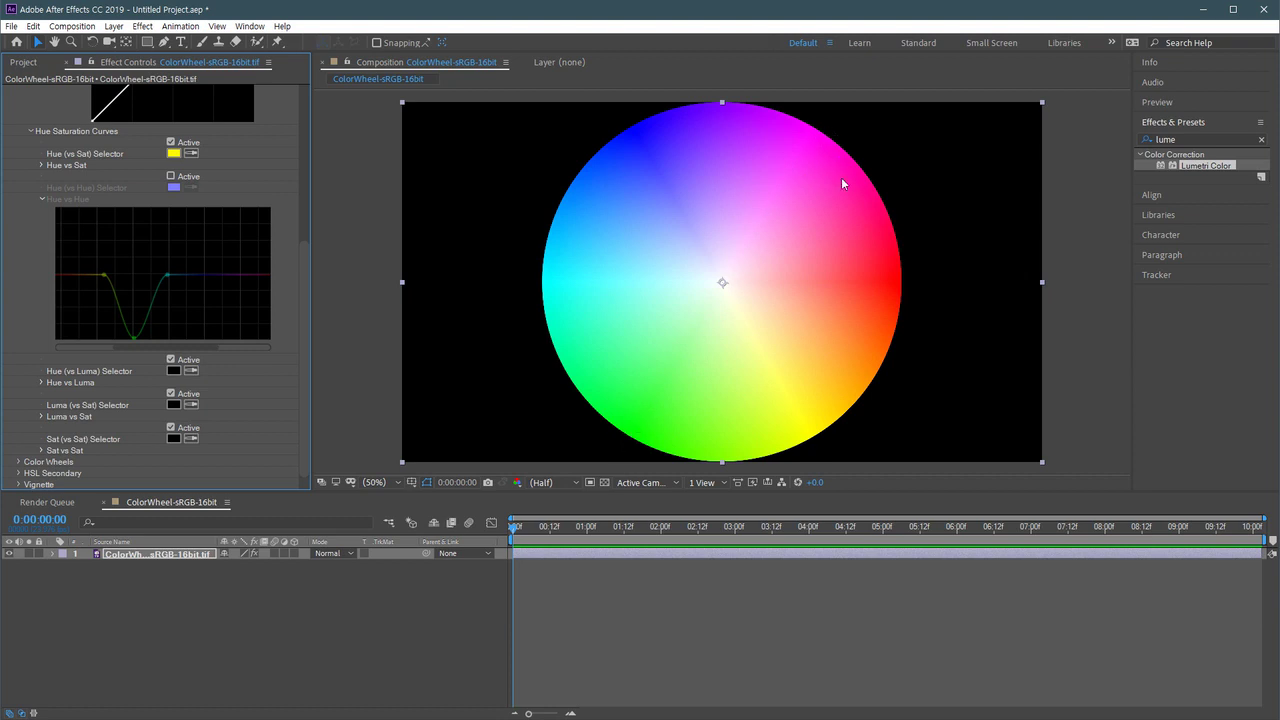
Re-enable Hue vs Hue and swing the green point up and down, finishing in a downward dip.
click(170, 176)
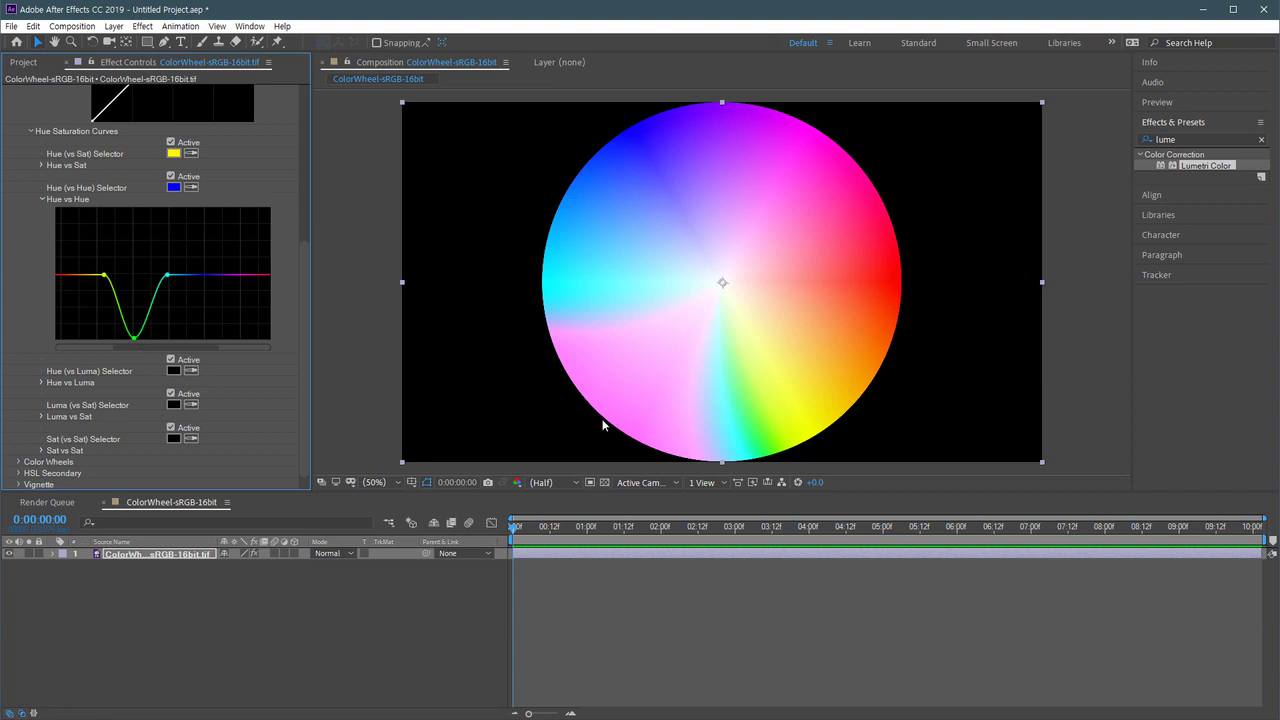
click(137, 341)
drag(137, 341, 146, 218)
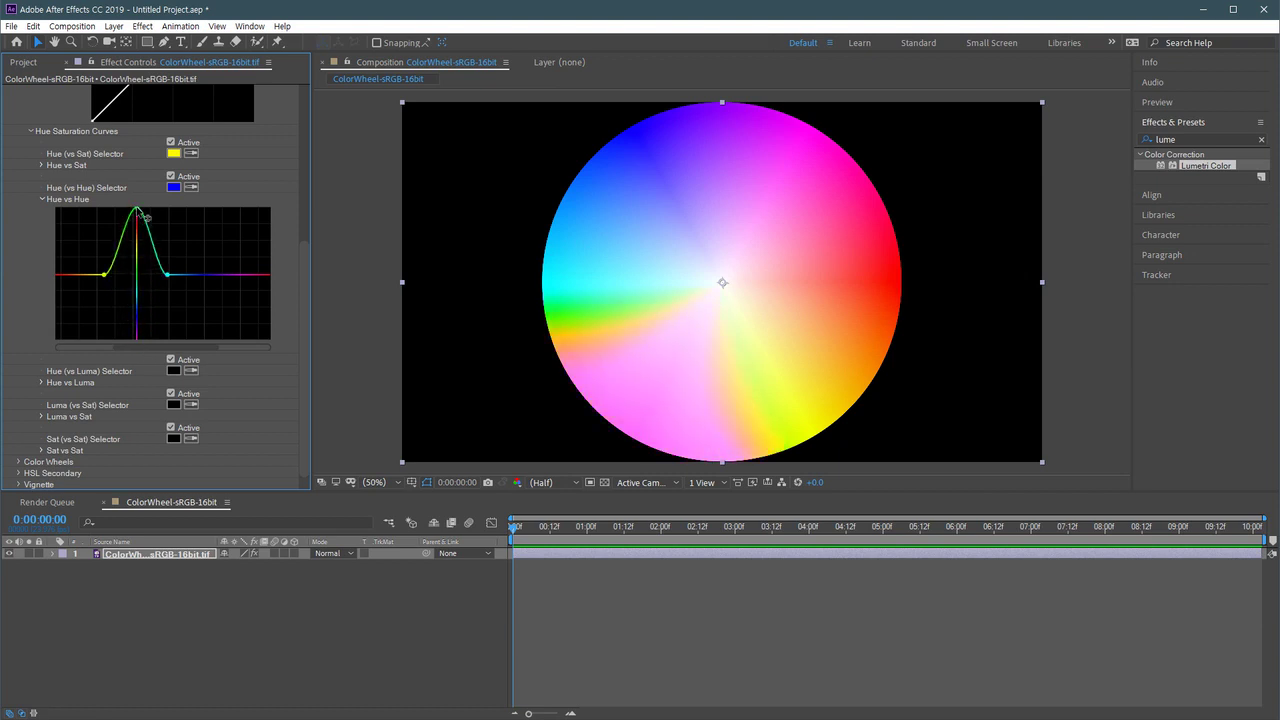
drag(146, 216, 144, 217)
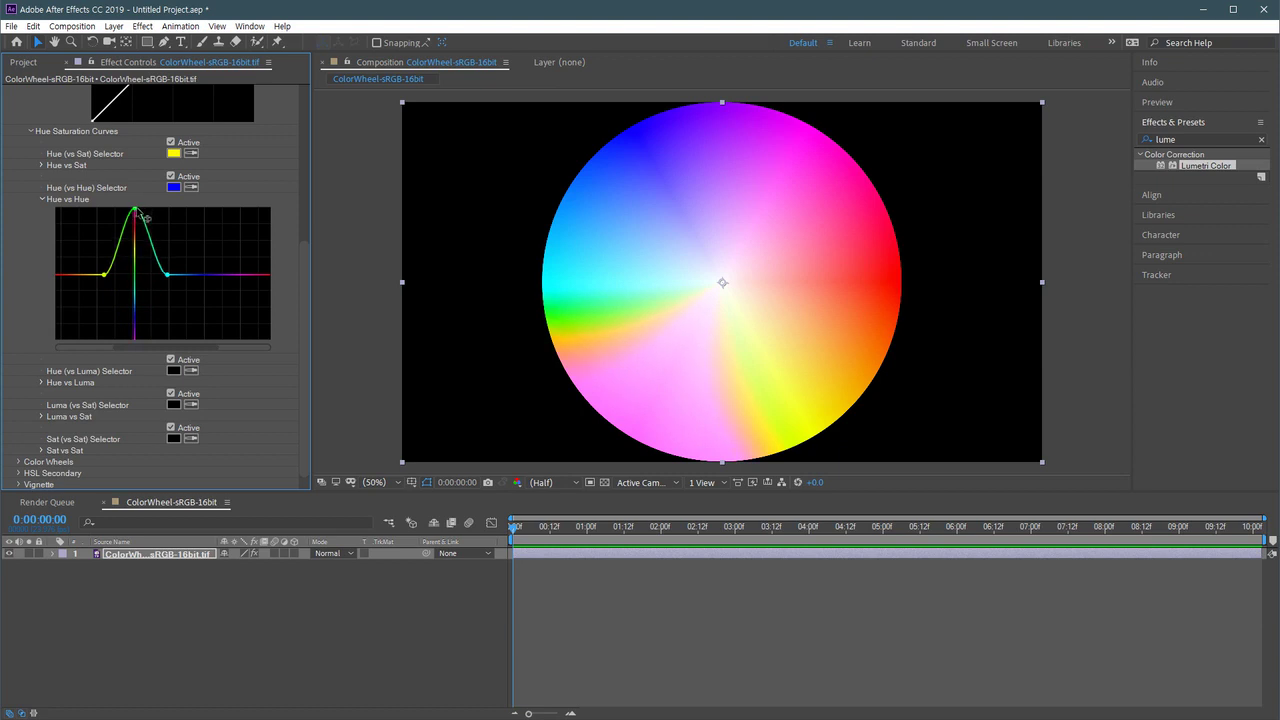
drag(136, 210, 135, 342)
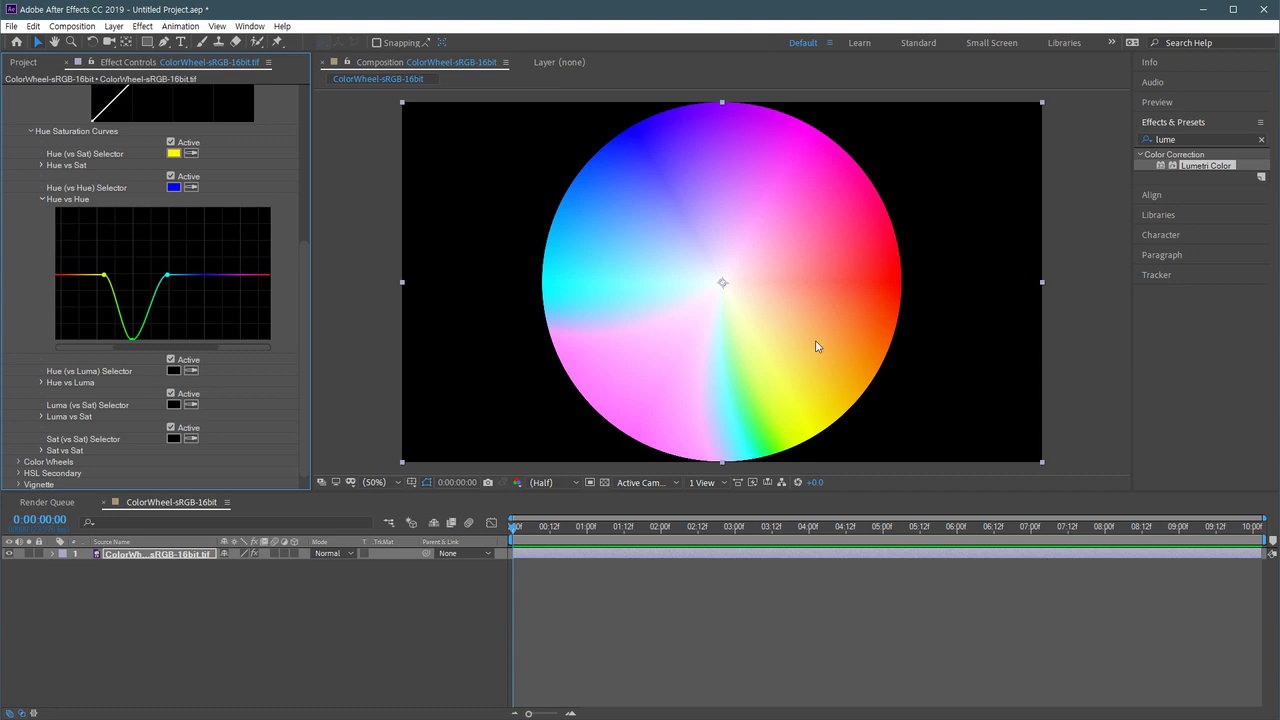
drag(133, 342, 138, 217)
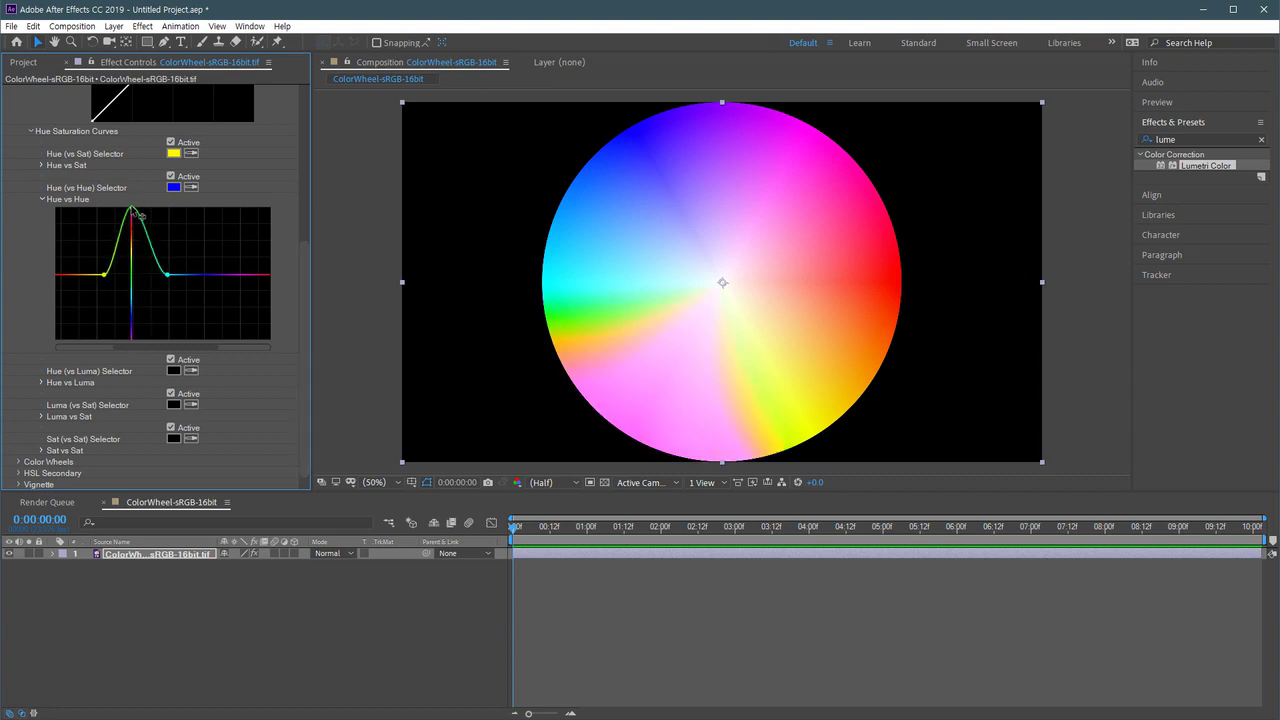
drag(137, 222, 134, 340)
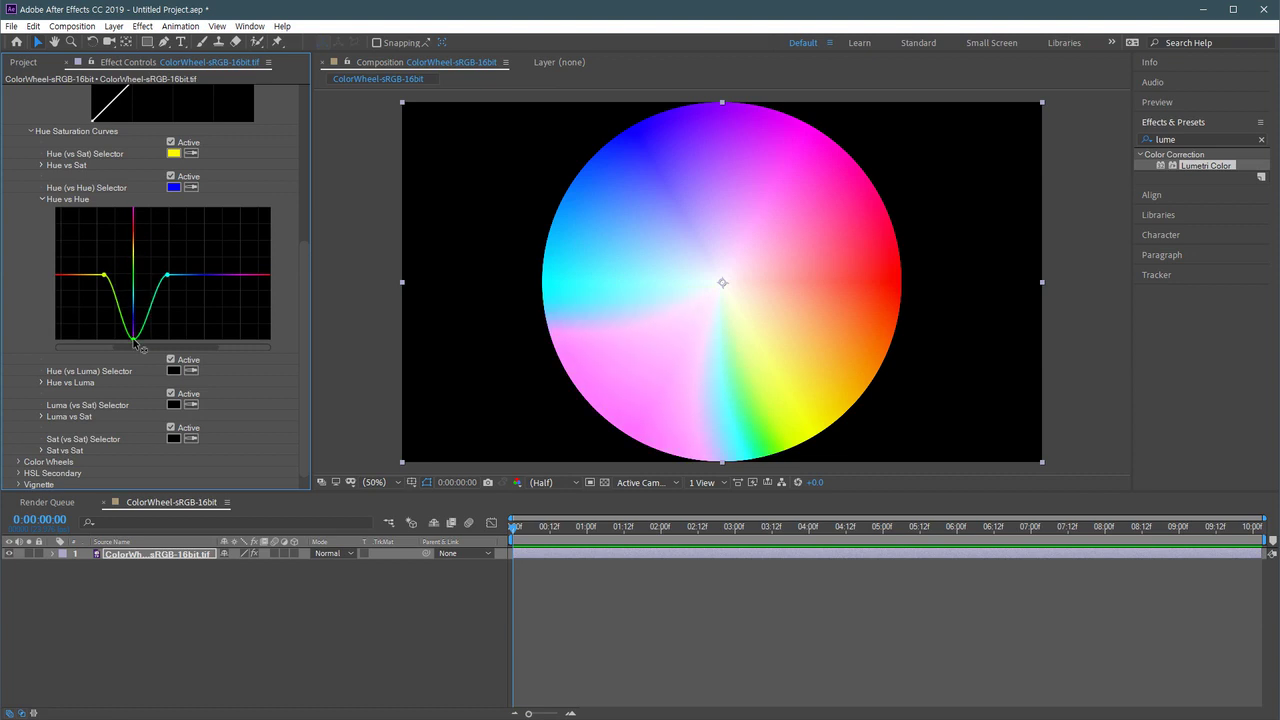
mouse_move(137, 346)
mouse_down()
mouse_move(136, 311)
mouse_move(133, 338)
mouse_up()
Search 'hue' and apply Hue/Saturation beneath Lumetri Color on the colour wheel layer.
scroll(303, 324, up, 5)
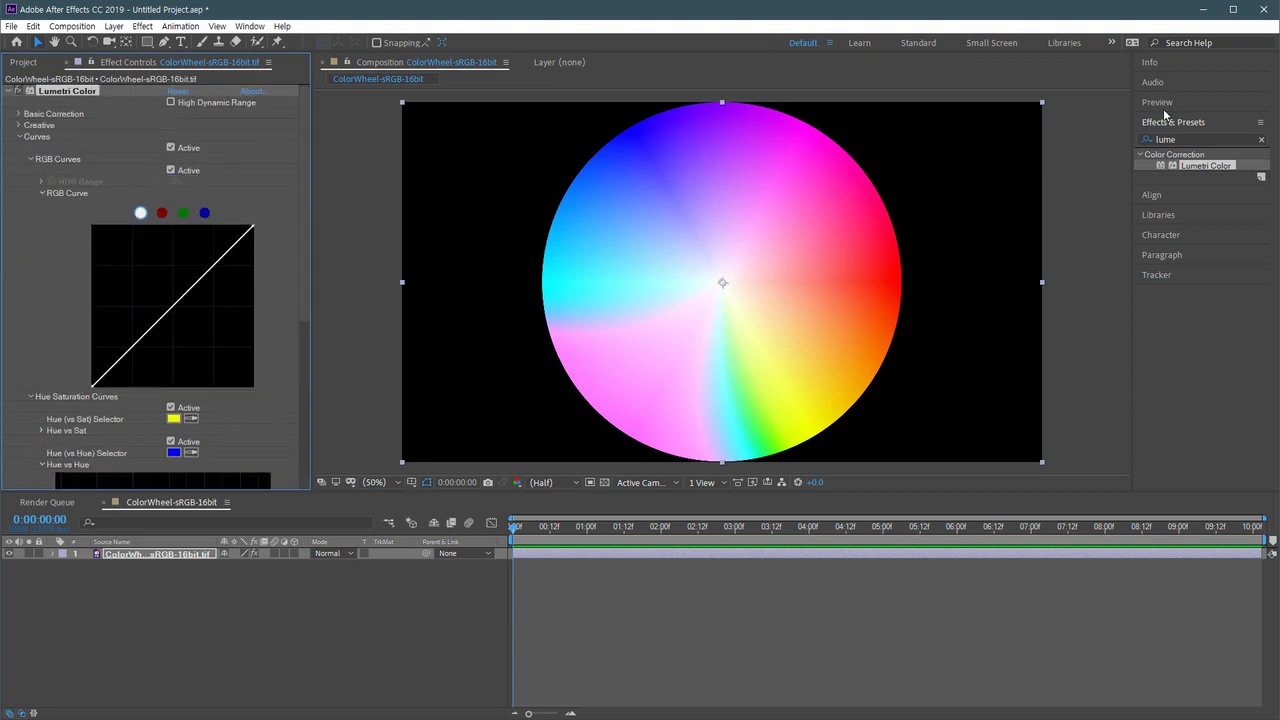
click(1196, 137)
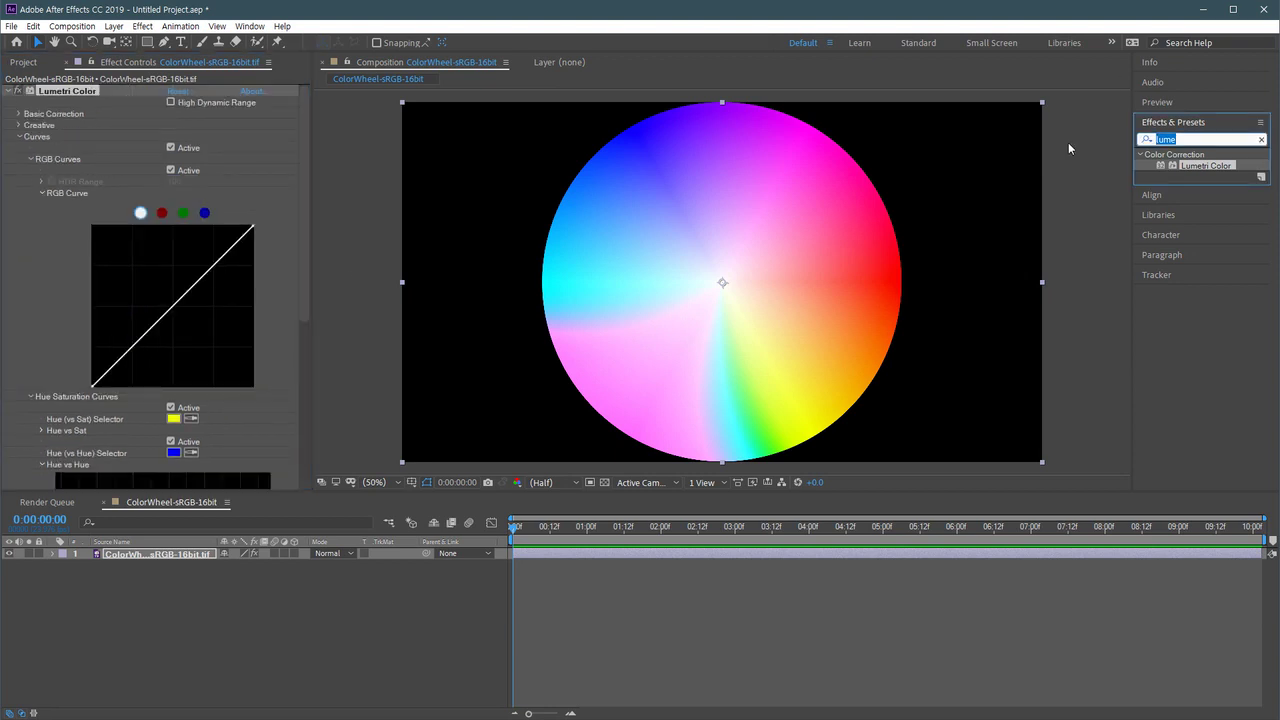
text(hue)
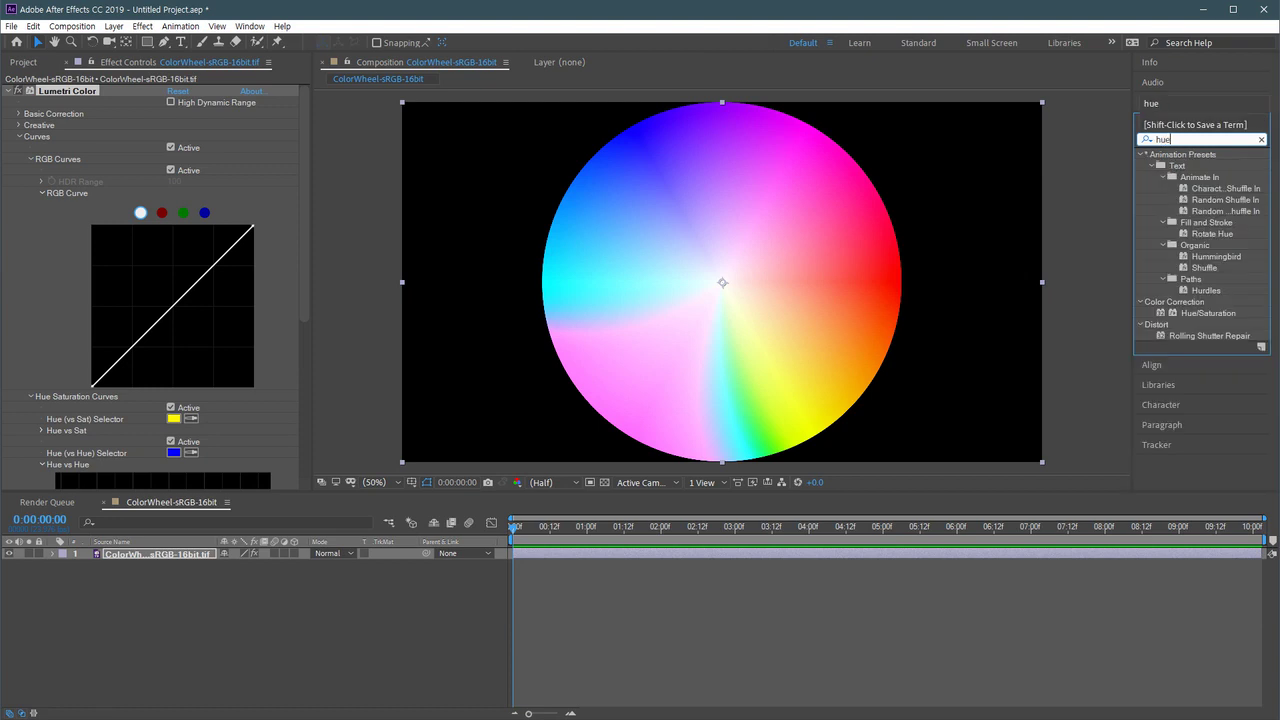
double_click(1208, 211)
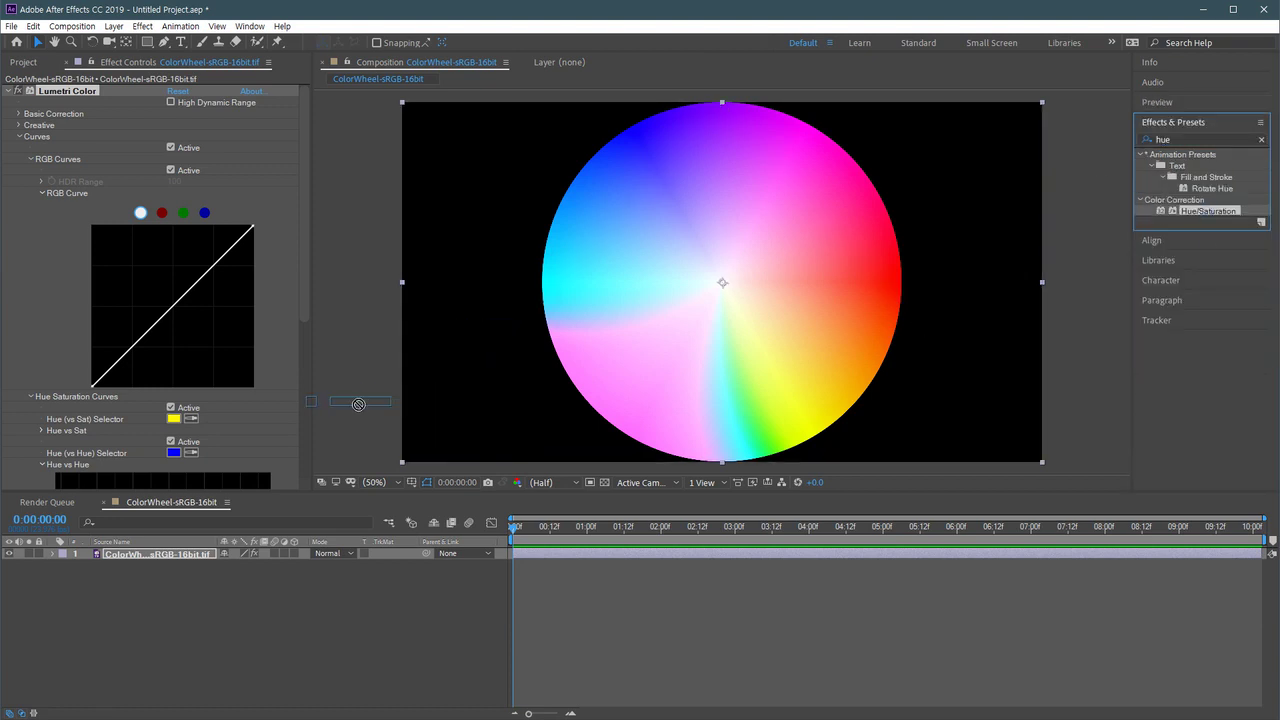
scroll(300, 265, down, 2)
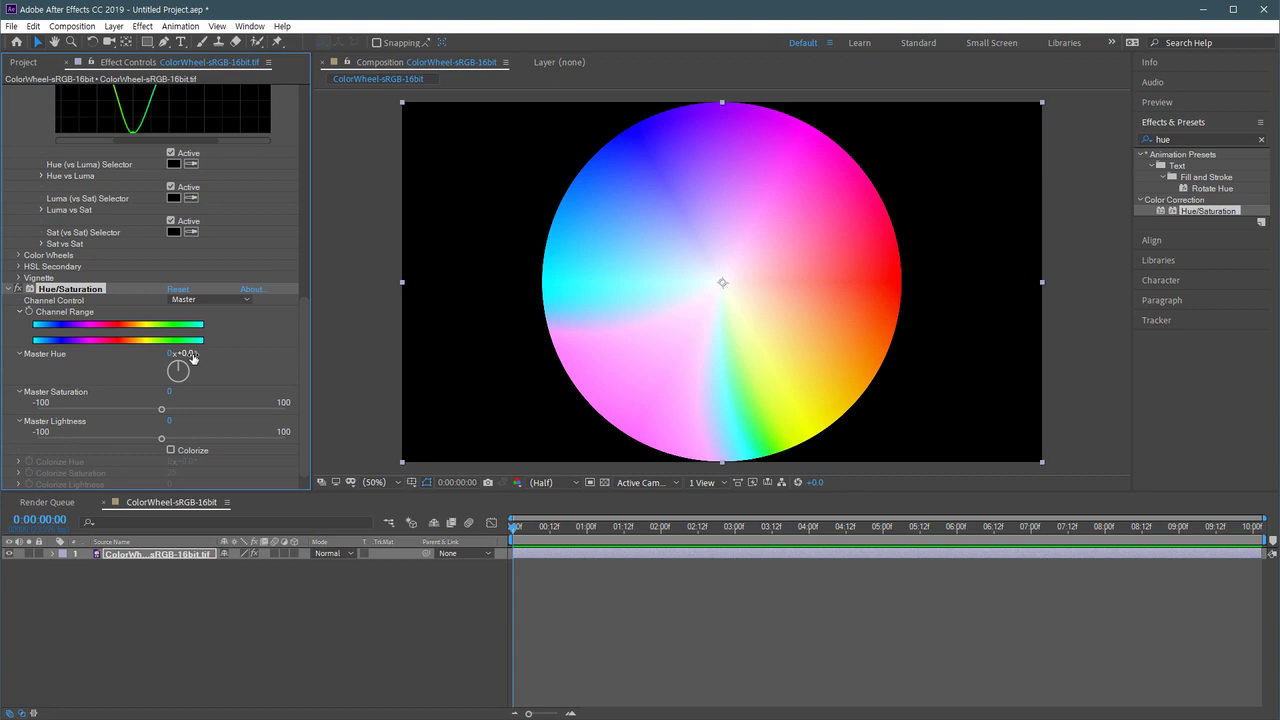
scroll(302, 313, up, 10)
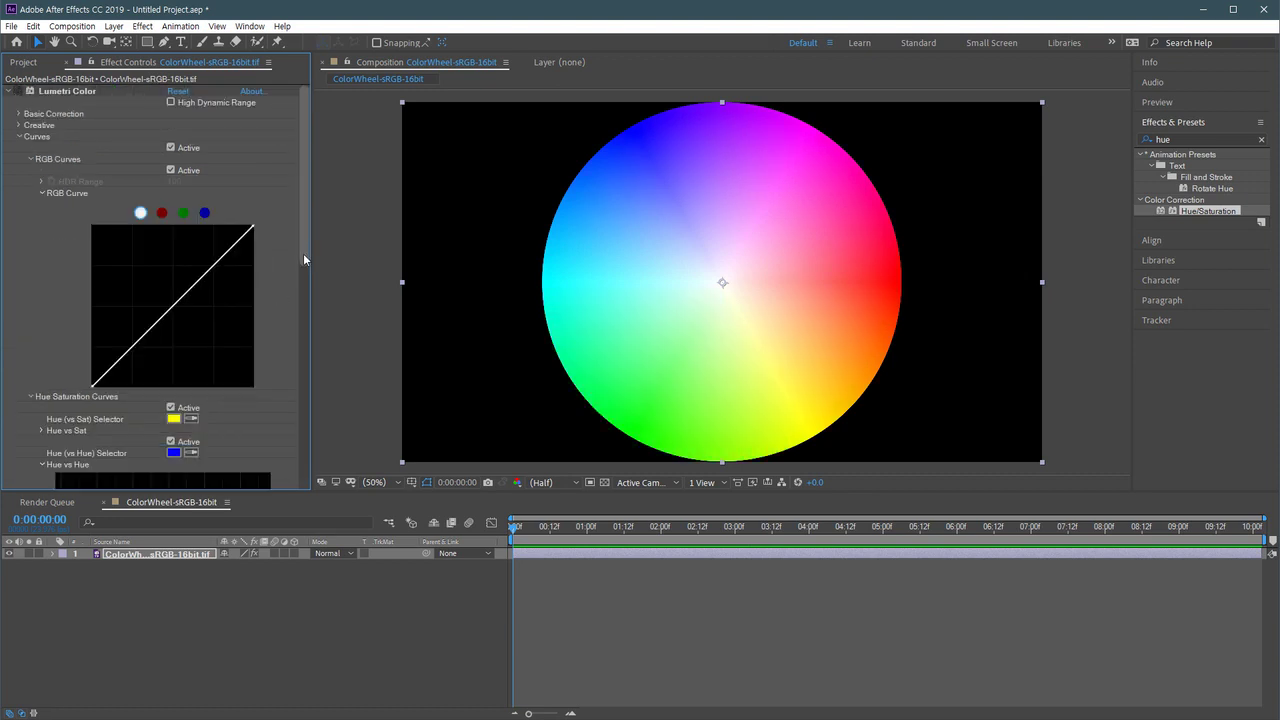
drag(303, 253, 297, 489)
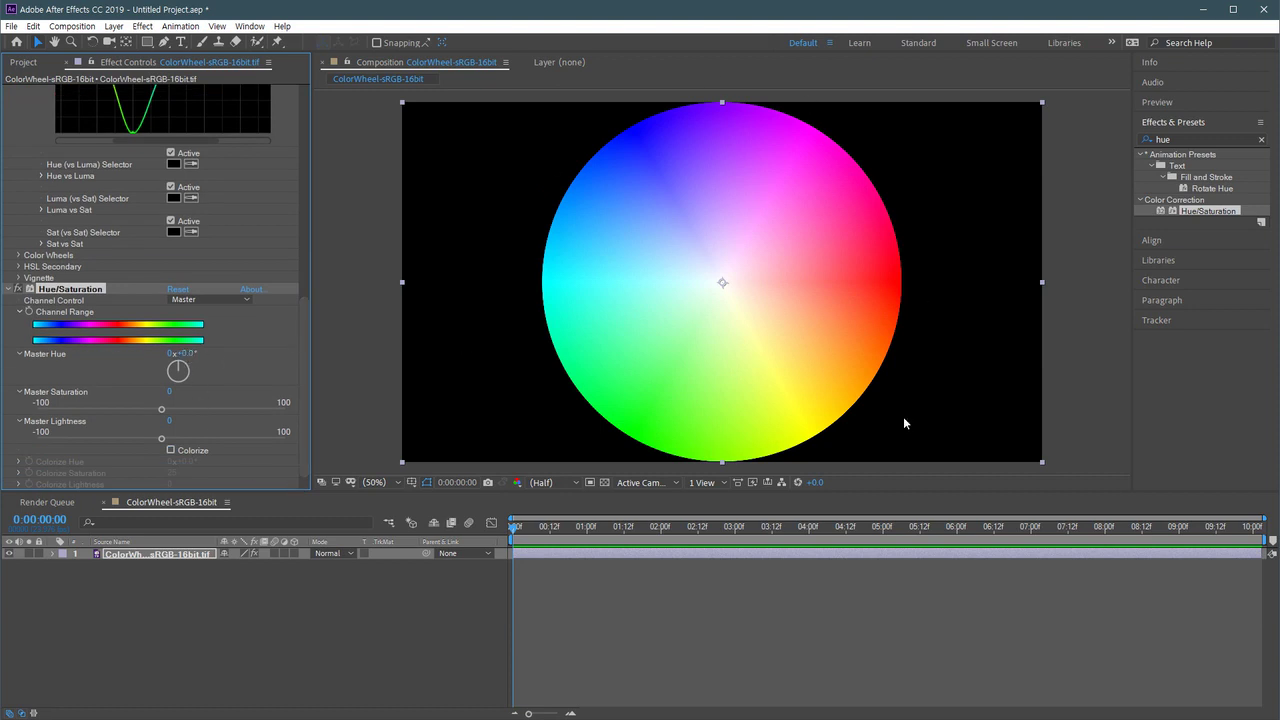
Enter 180 as Hue/Saturation's Master Hue value.
click(185, 353)
text(180)
key(Return)
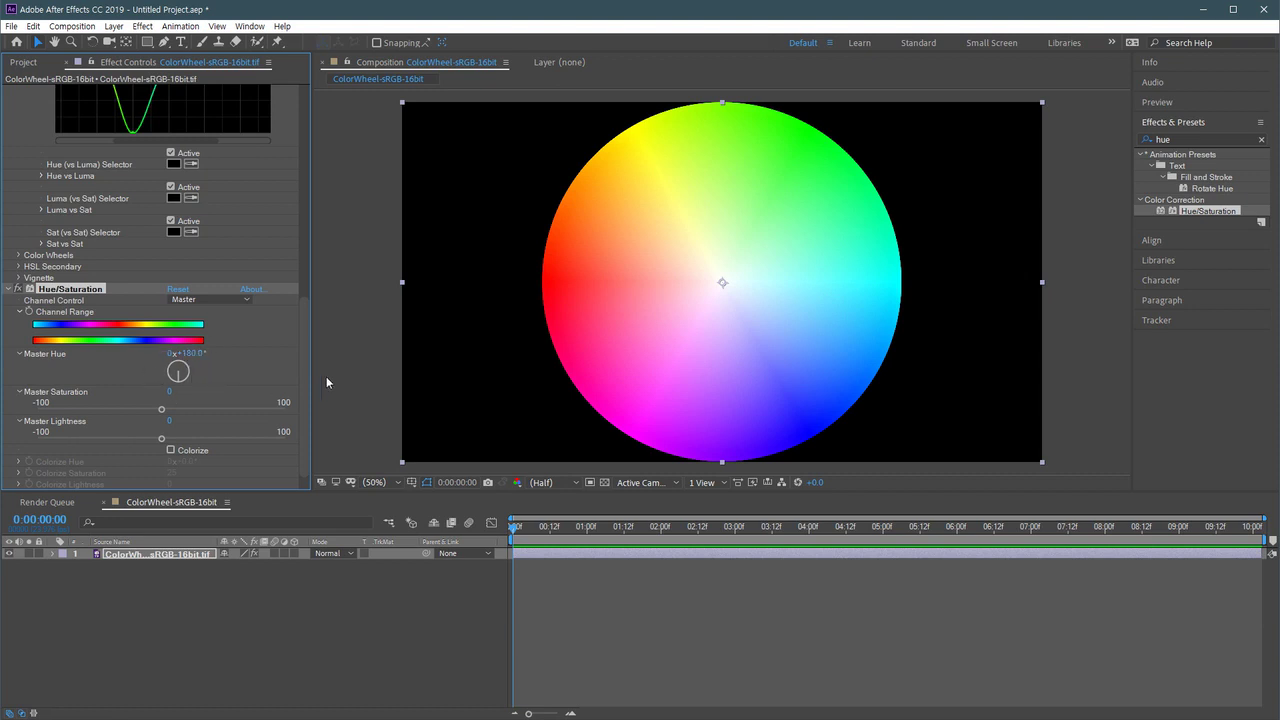
Turn off Hue/Saturation and raise a low point on Lumetri's Hue vs Hue curve.
scroll(306, 365, up, 1)
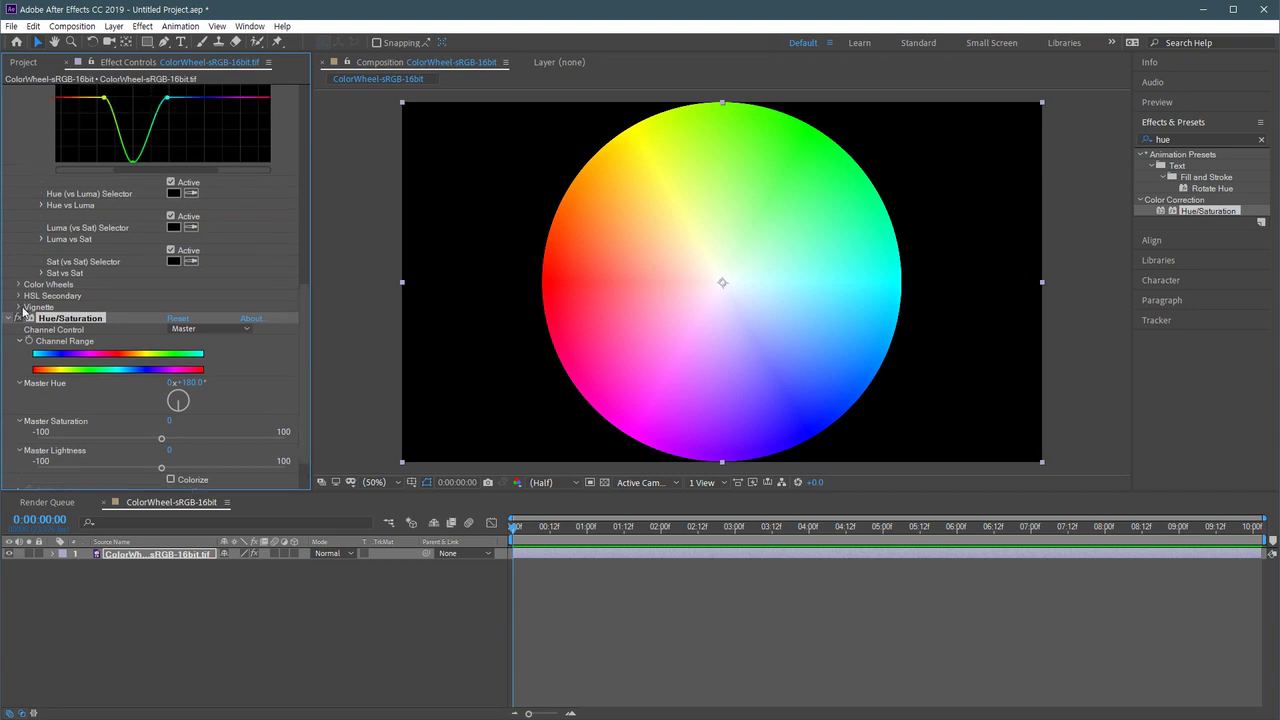
click(27, 318)
drag(304, 358, 306, 285)
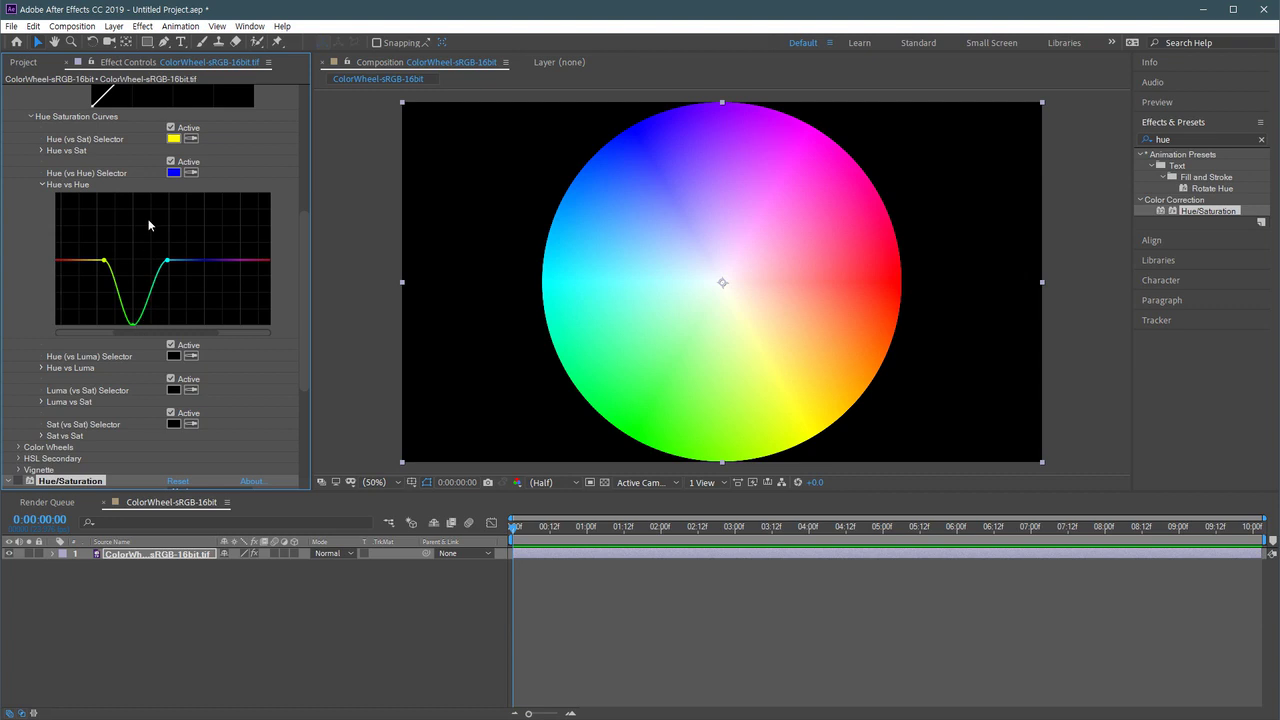
drag(132, 322, 142, 205)
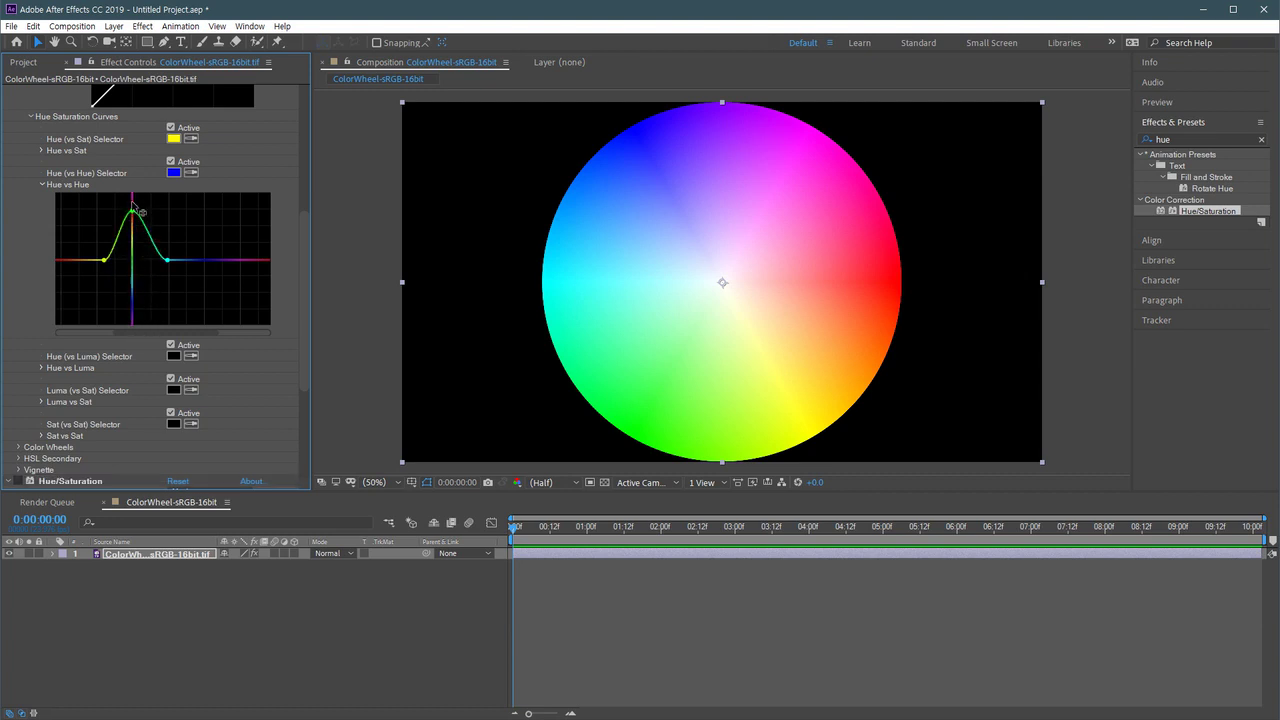
drag(142, 205, 140, 210)
scroll(302, 279, up, 5)
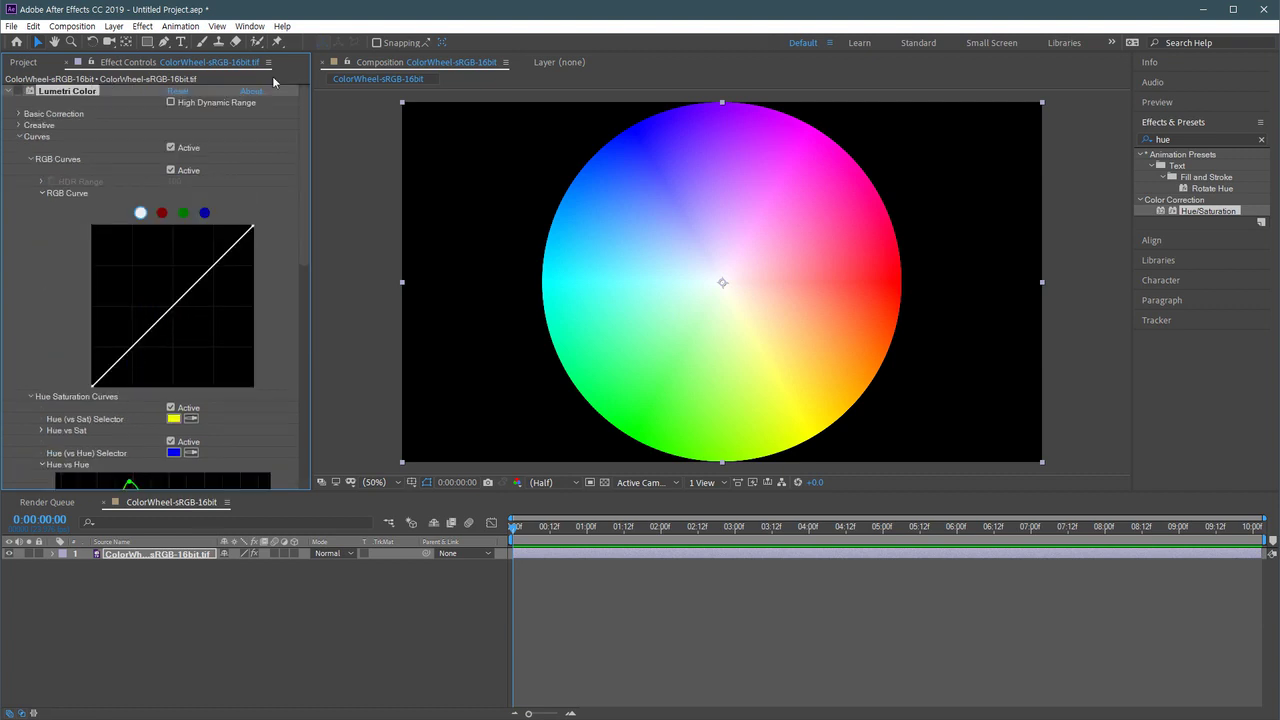
drag(304, 249, 309, 353)
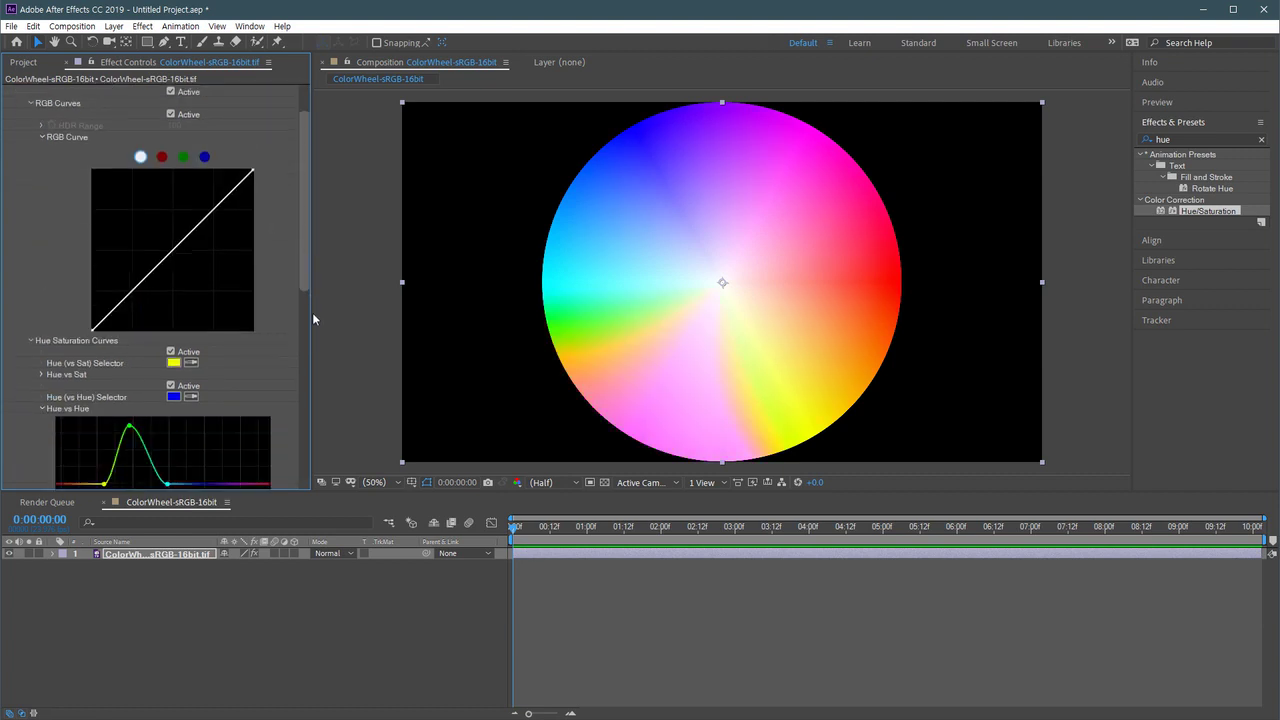
Reset the Hue vs Hue curve, then drag a new point to the top and bottom edges.
double_click(170, 326)
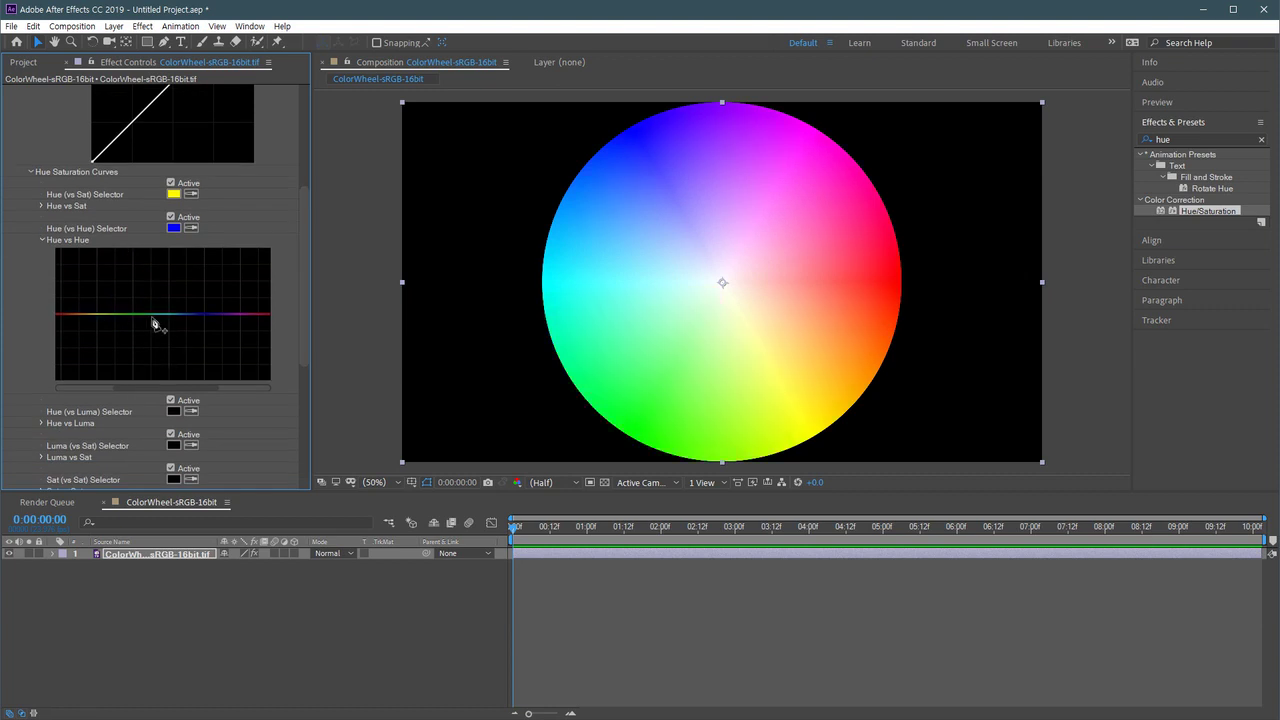
drag(166, 321, 168, 268)
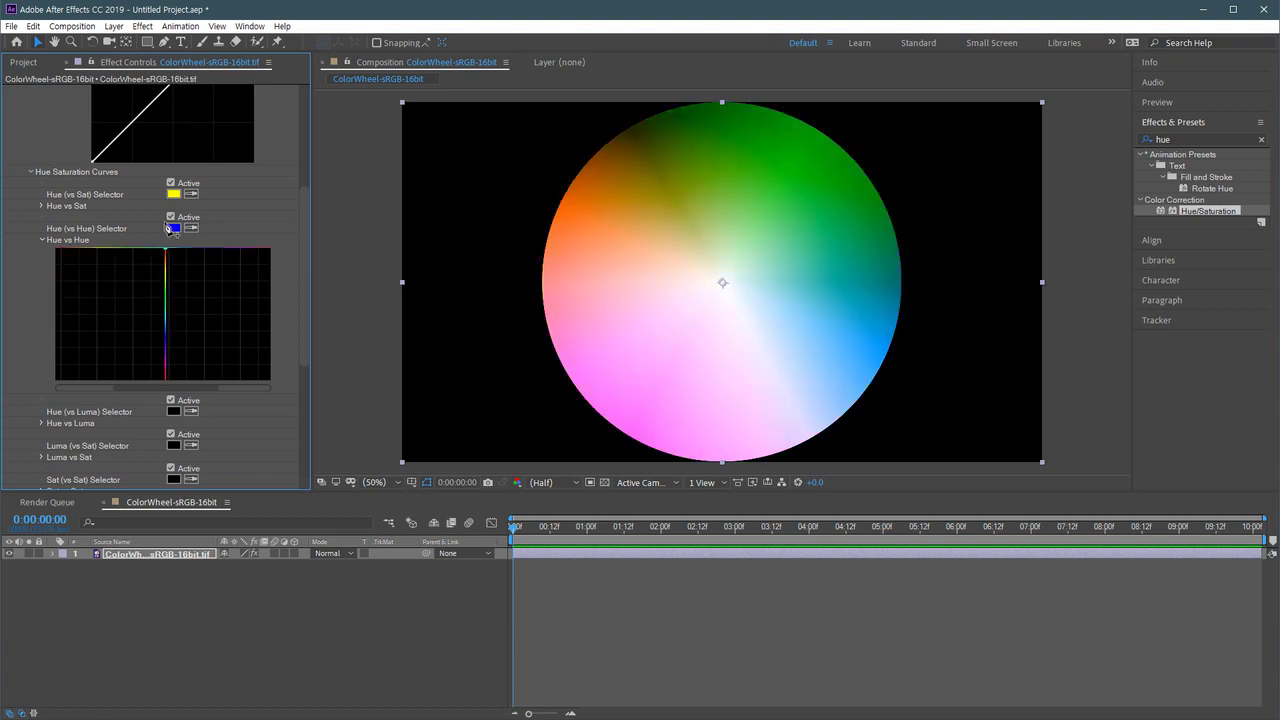
drag(168, 268, 158, 278)
mouse_move(160, 322)
mouse_down()
mouse_move(172, 286)
mouse_move(166, 384)
mouse_up()
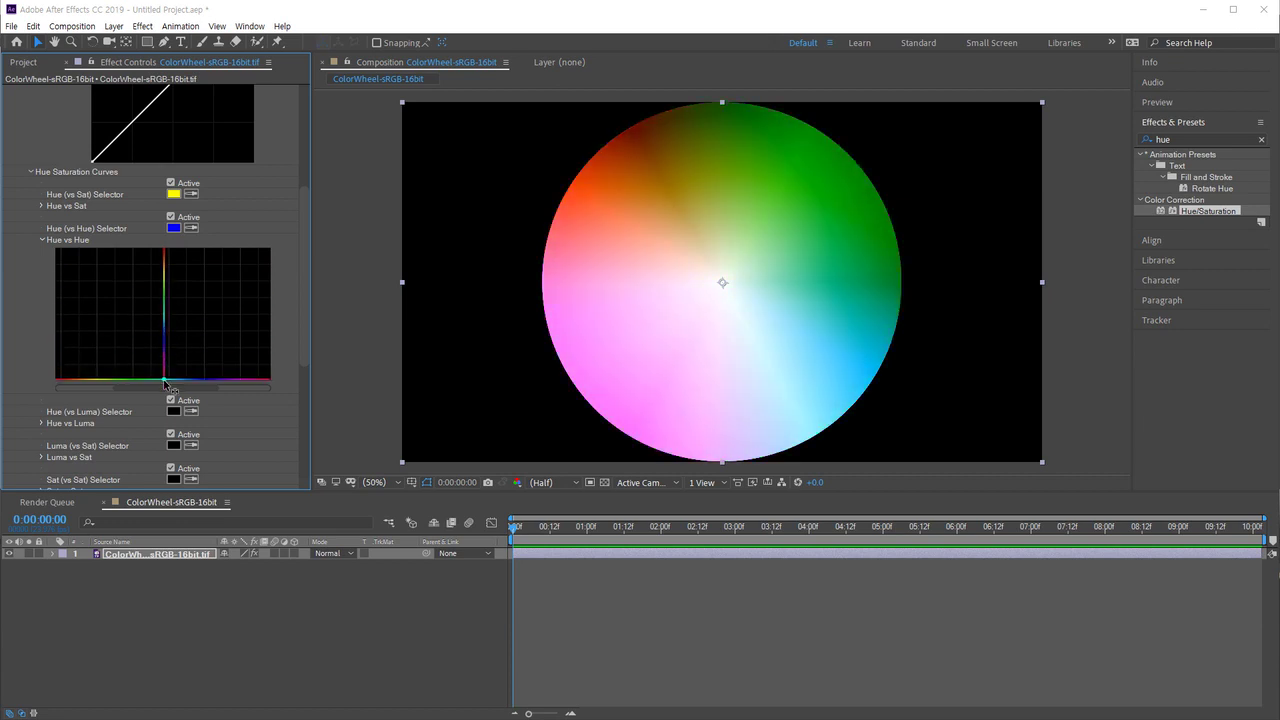
drag(166, 384, 223, 374)
drag(305, 294, 300, 429)
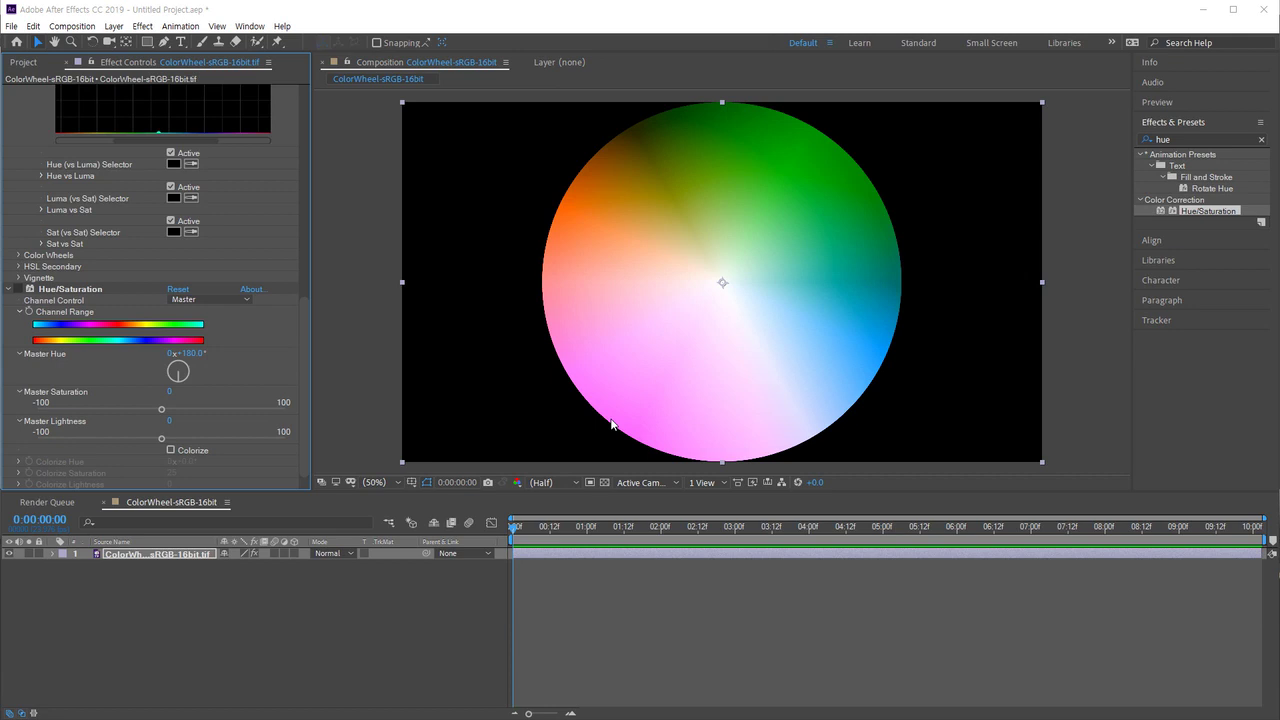
drag(306, 358, 304, 242)
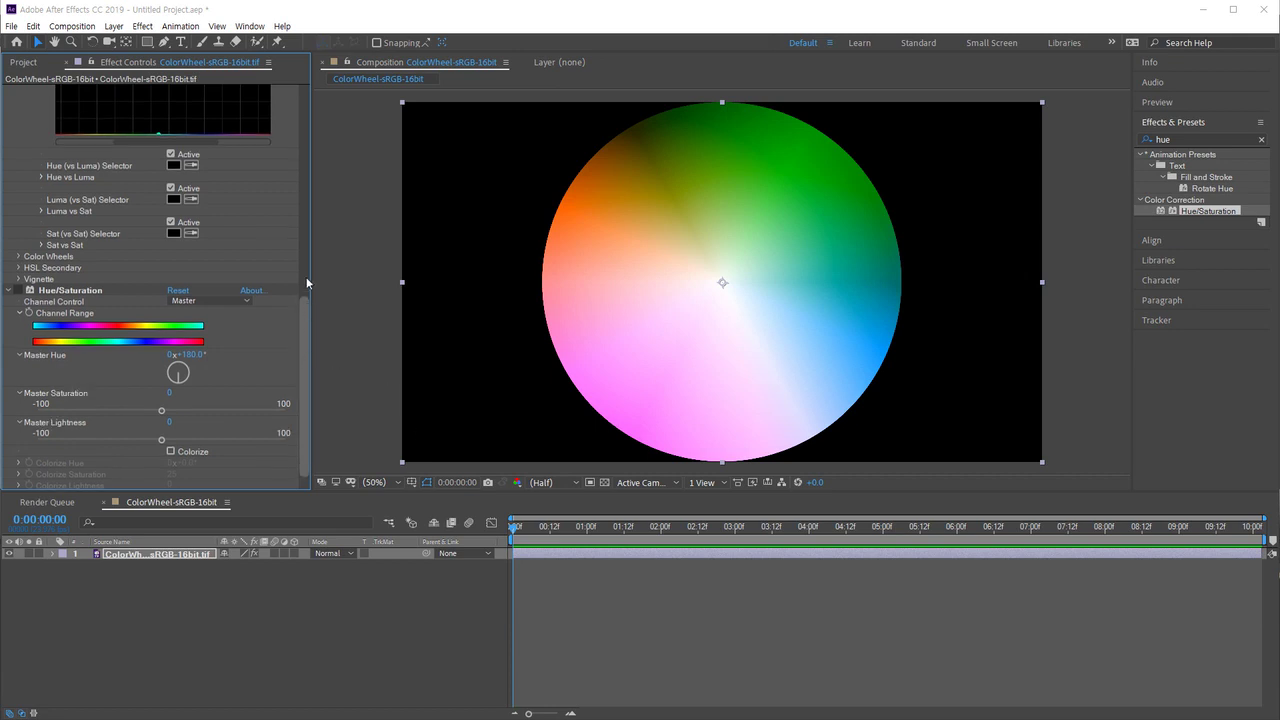
drag(302, 330, 152, 423)
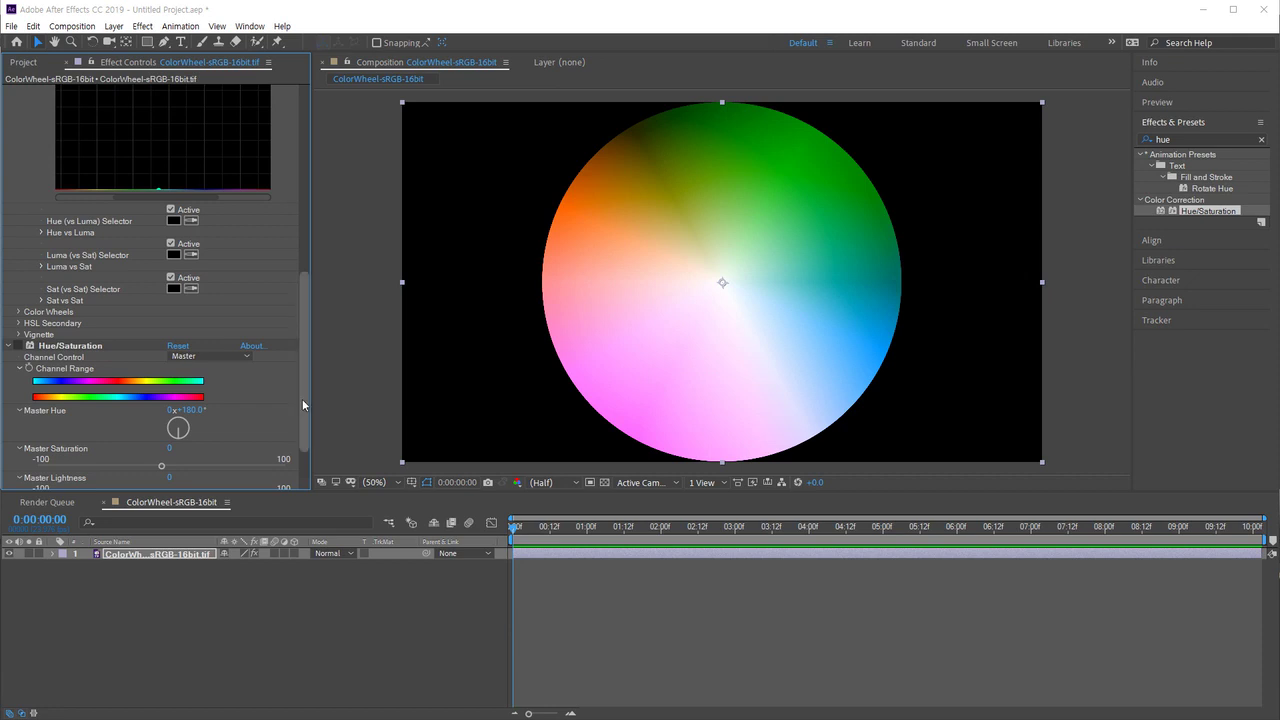
drag(302, 399, 302, 338)
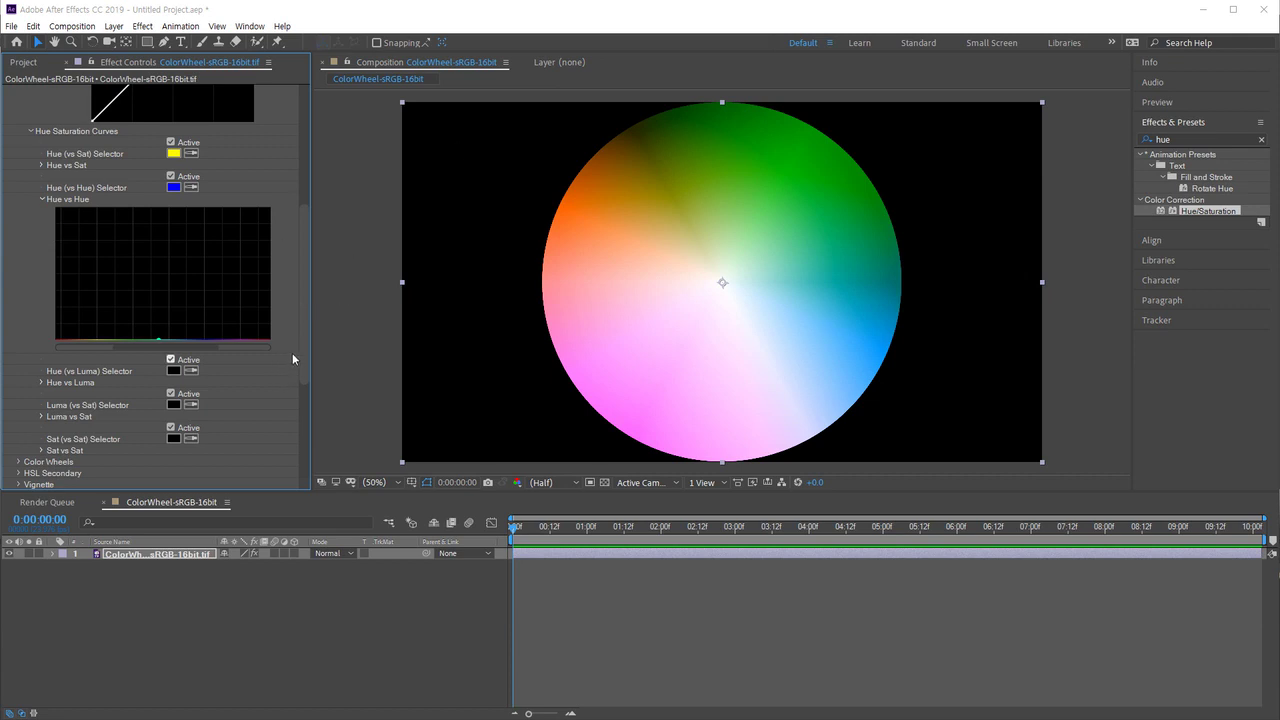
scroll(304, 432, down, 5)
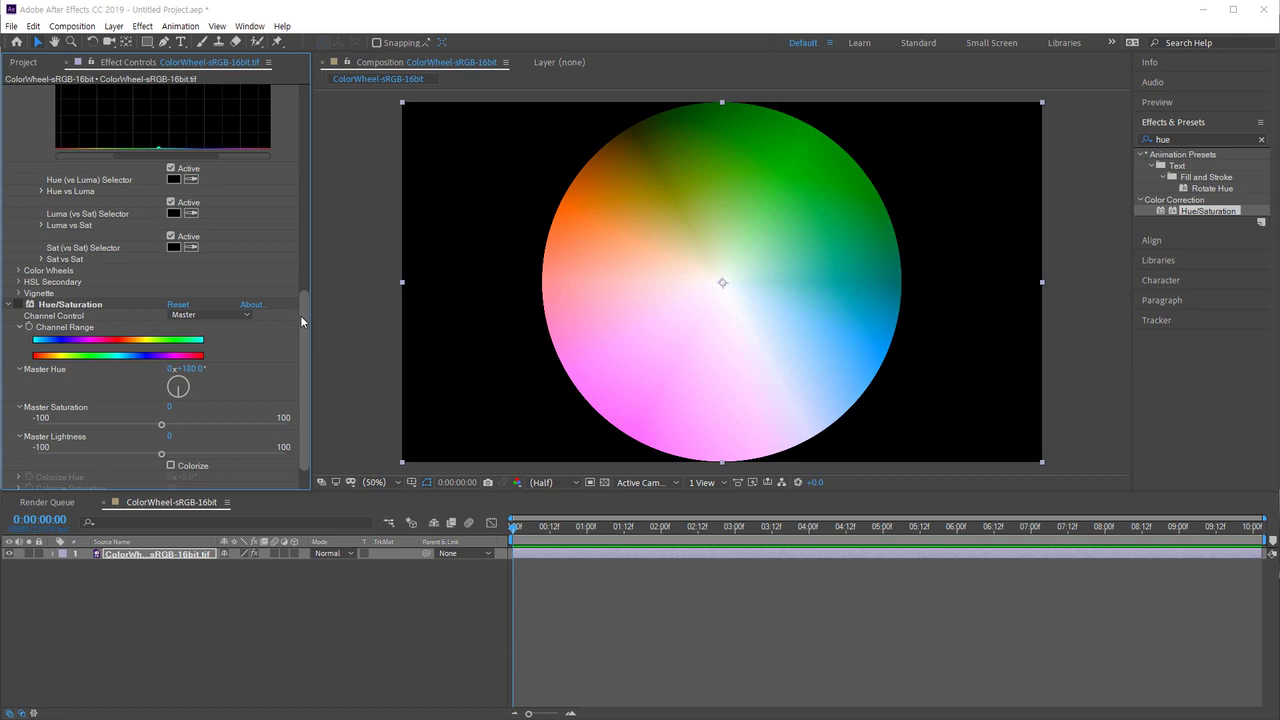
click(69, 308)
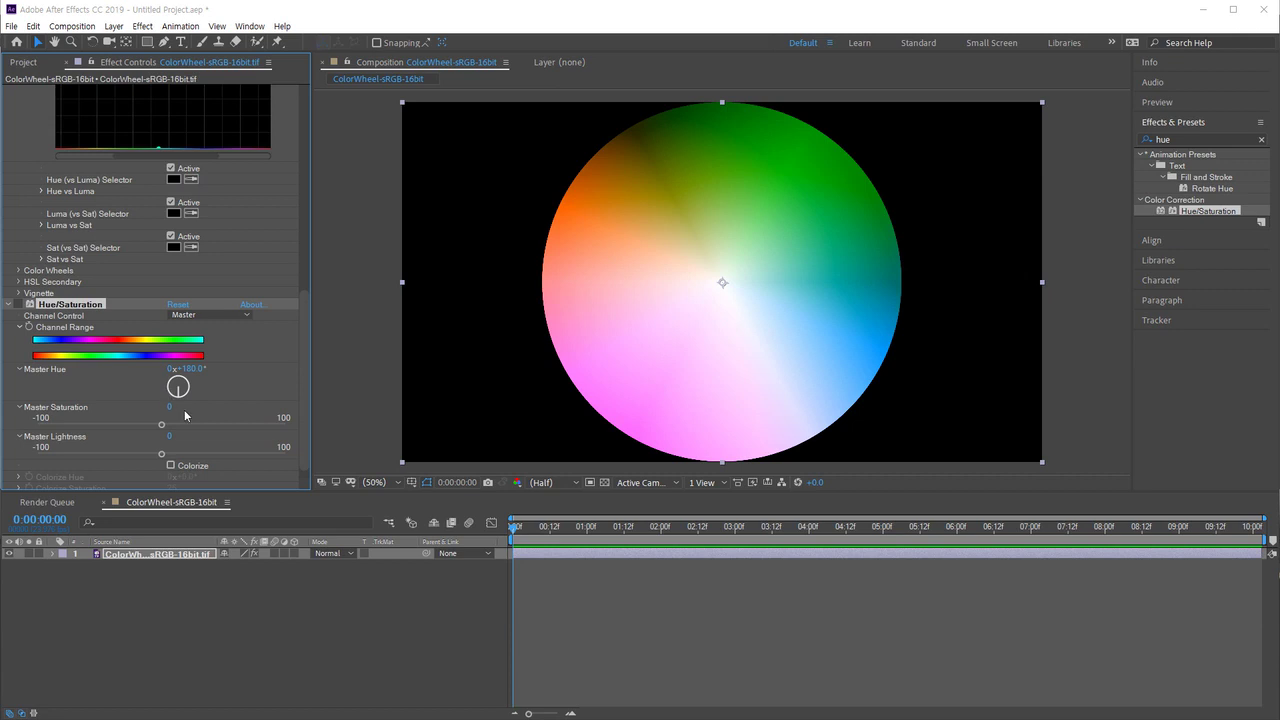
drag(305, 324, 309, 236)
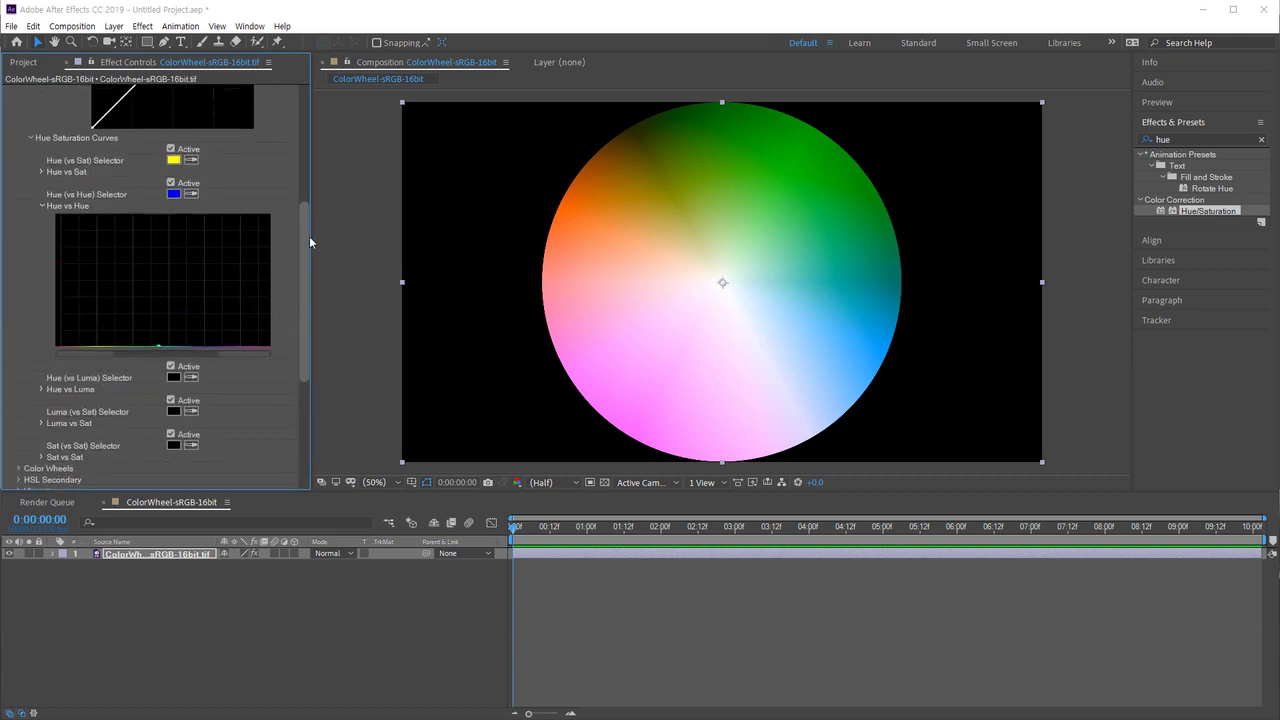
Reset Hue vs Hue to neutral, collapse it, and arm the Hue vs Luma Selector eyedropper.
double_click(160, 349)
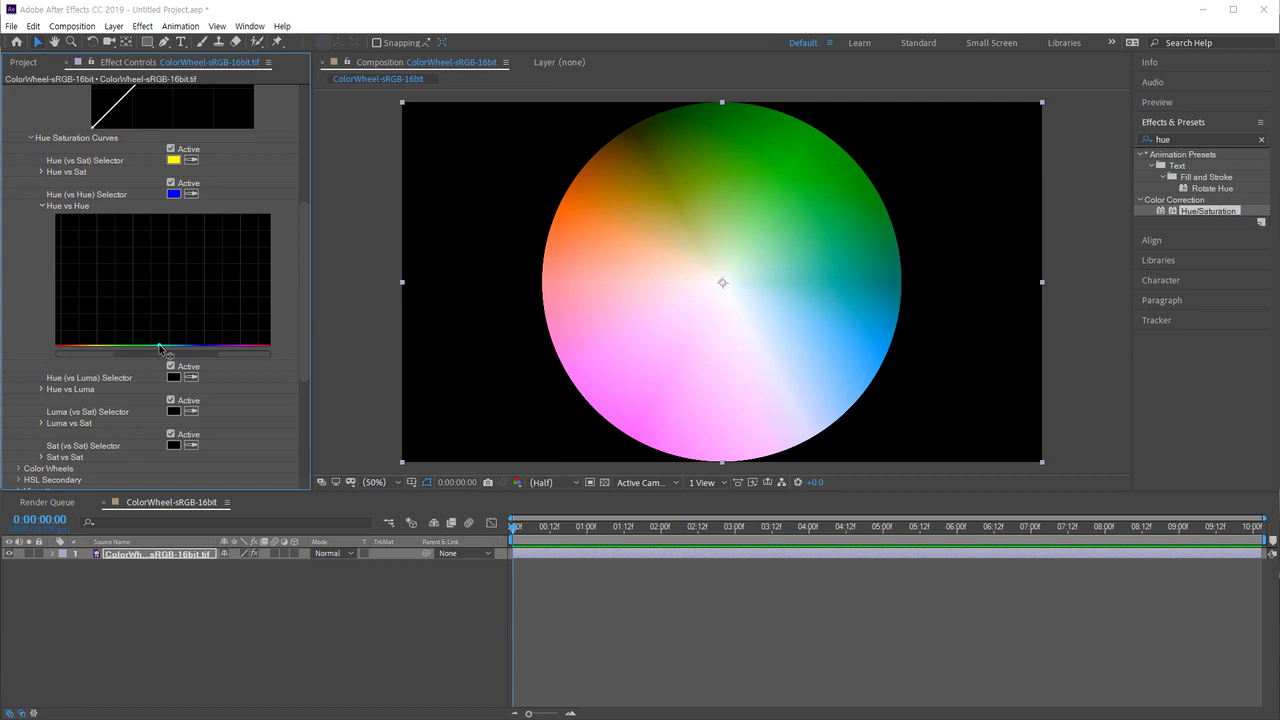
drag(304, 276, 301, 291)
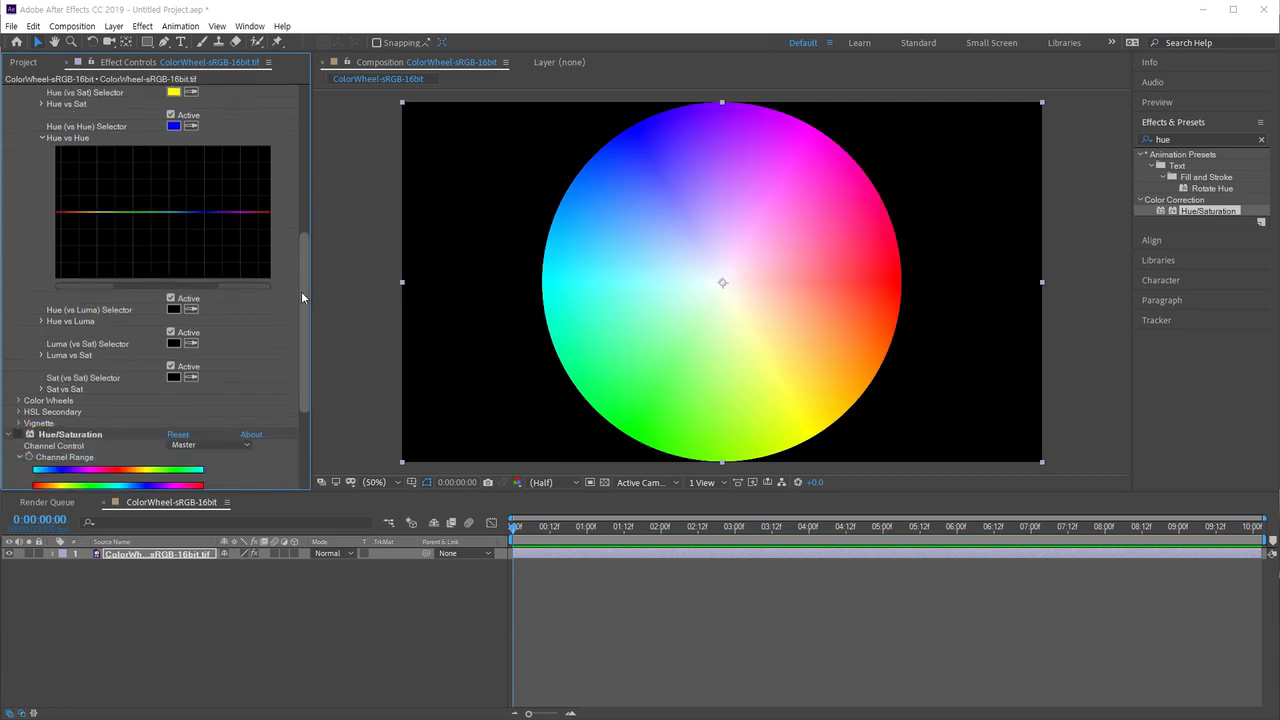
click(43, 140)
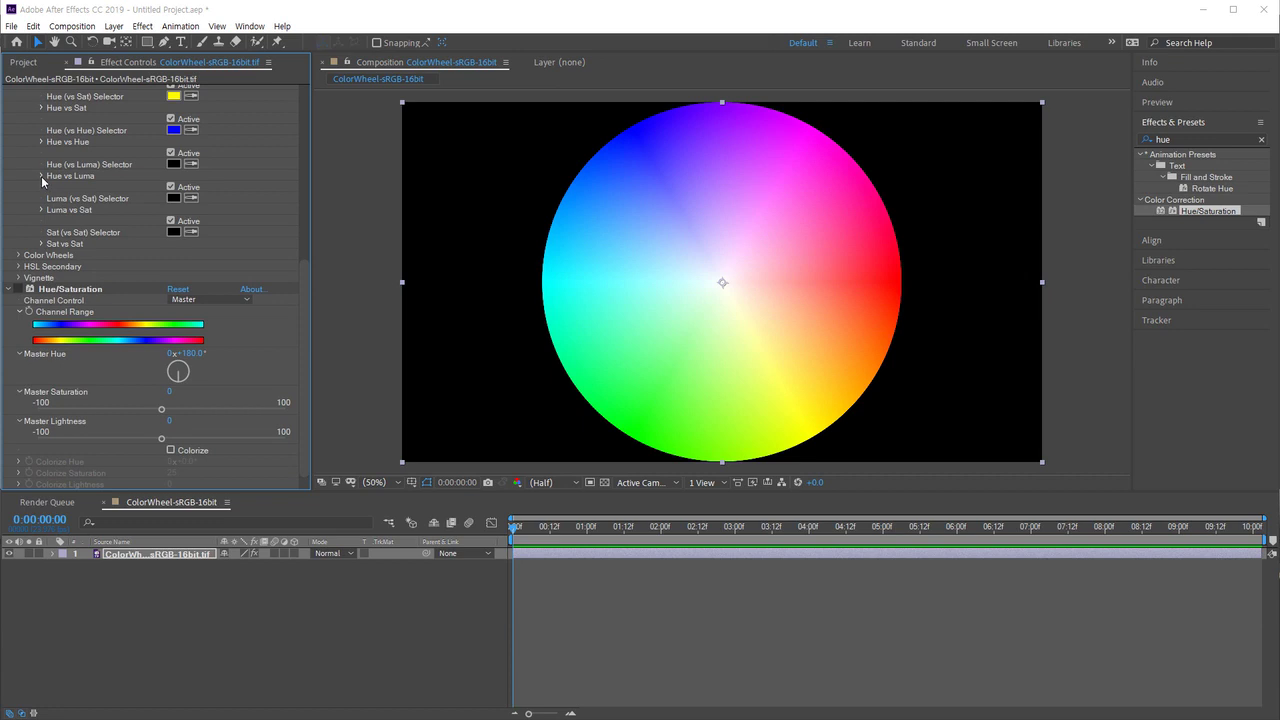
click(41, 176)
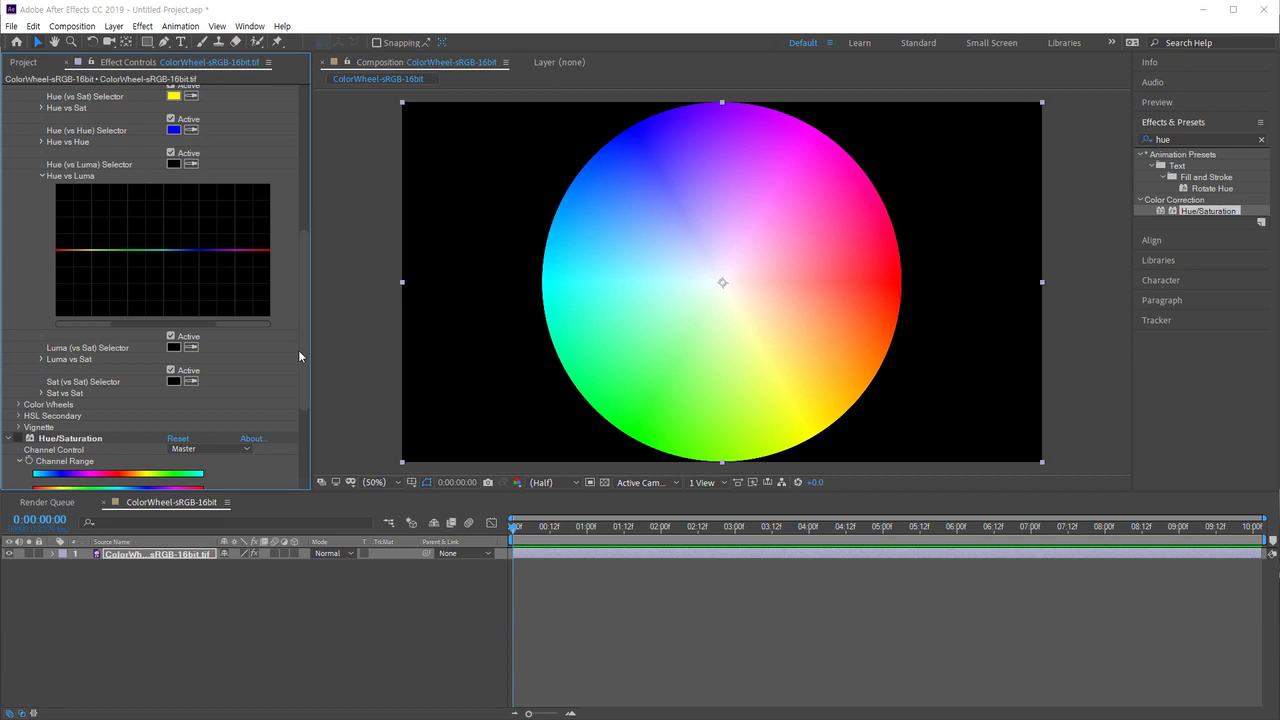
scroll(303, 390, down, 3)
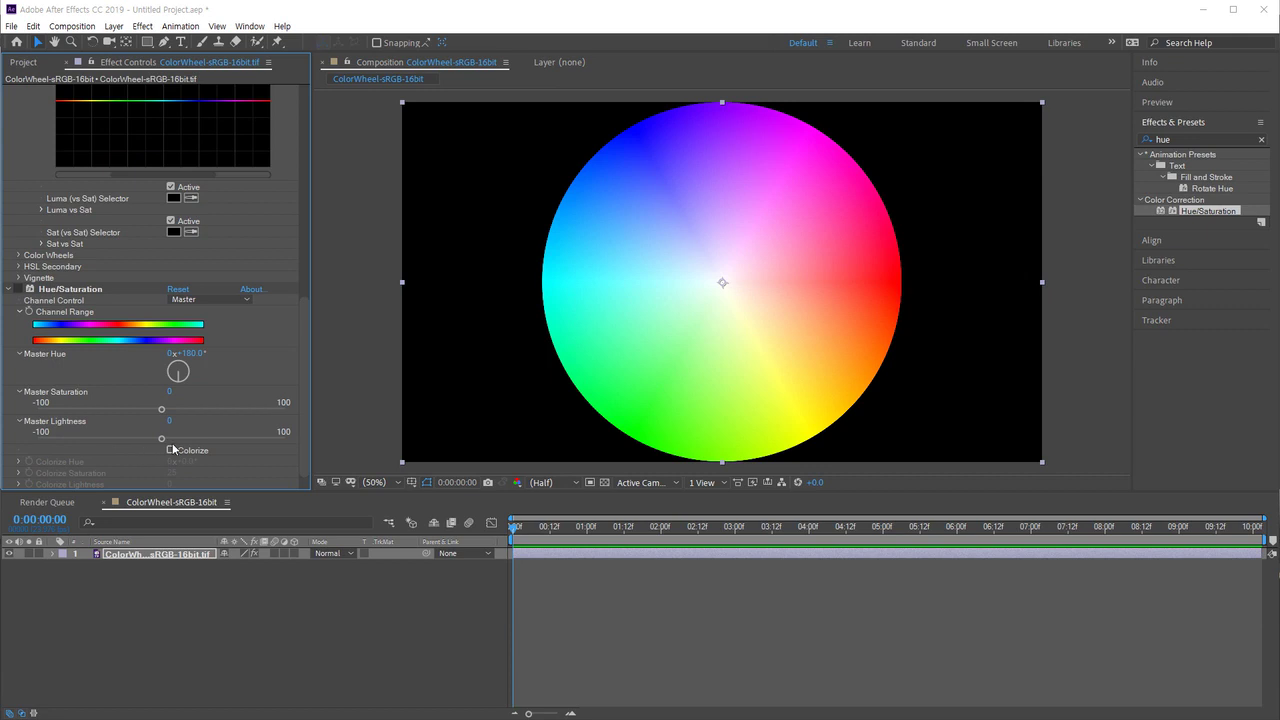
drag(298, 330, 298, 210)
click(191, 275)
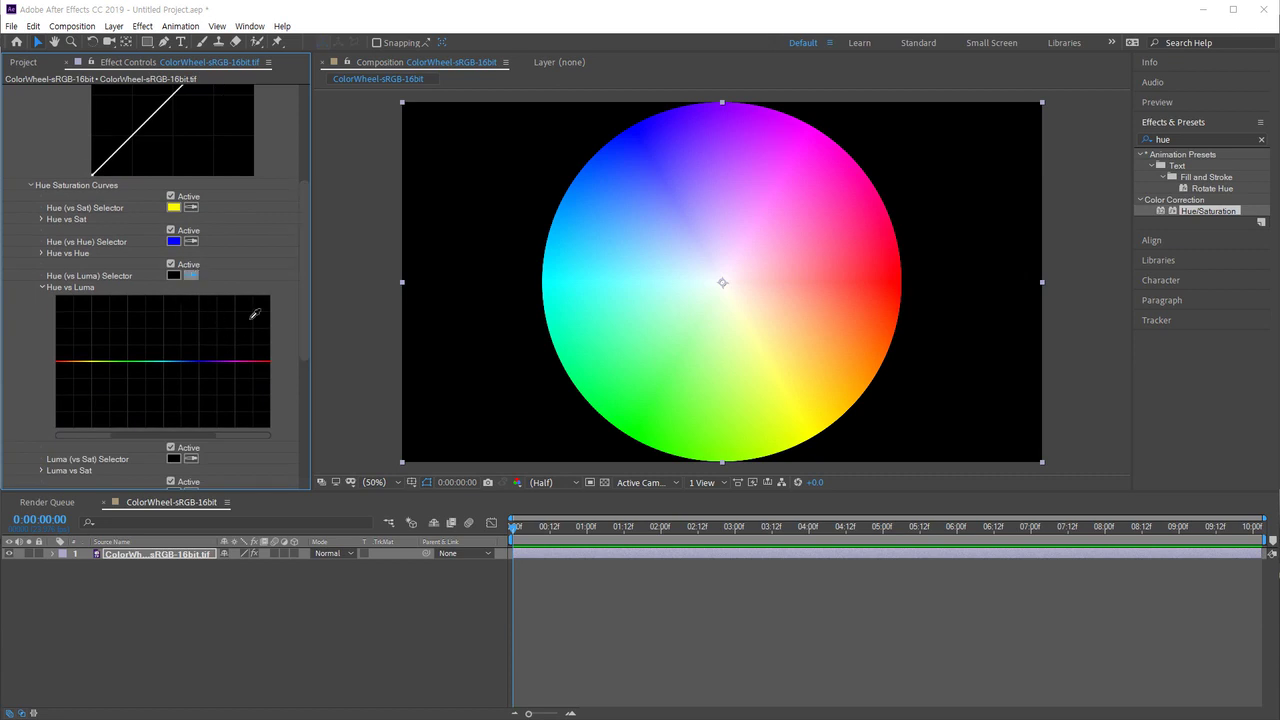
Sample red for Hue vs Luma, darken then brighten the reds, and reset the curve.
click(903, 278)
drag(57, 375, 57, 428)
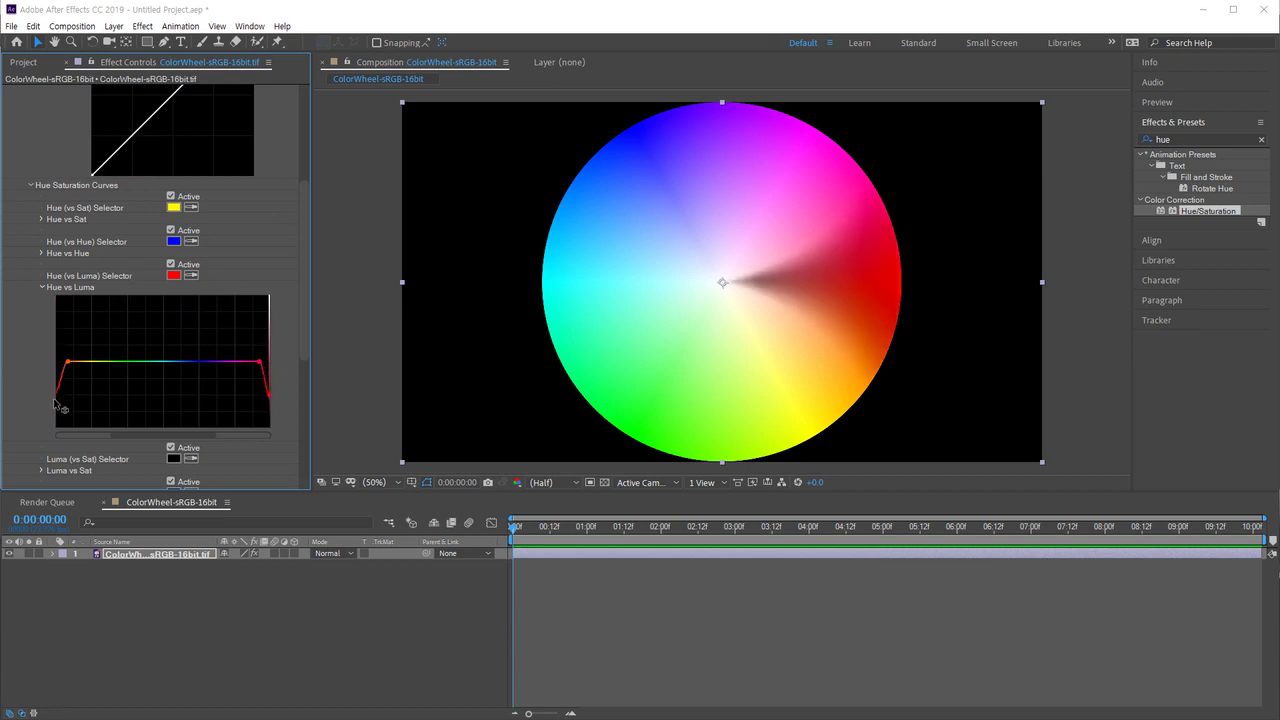
drag(57, 428, 57, 297)
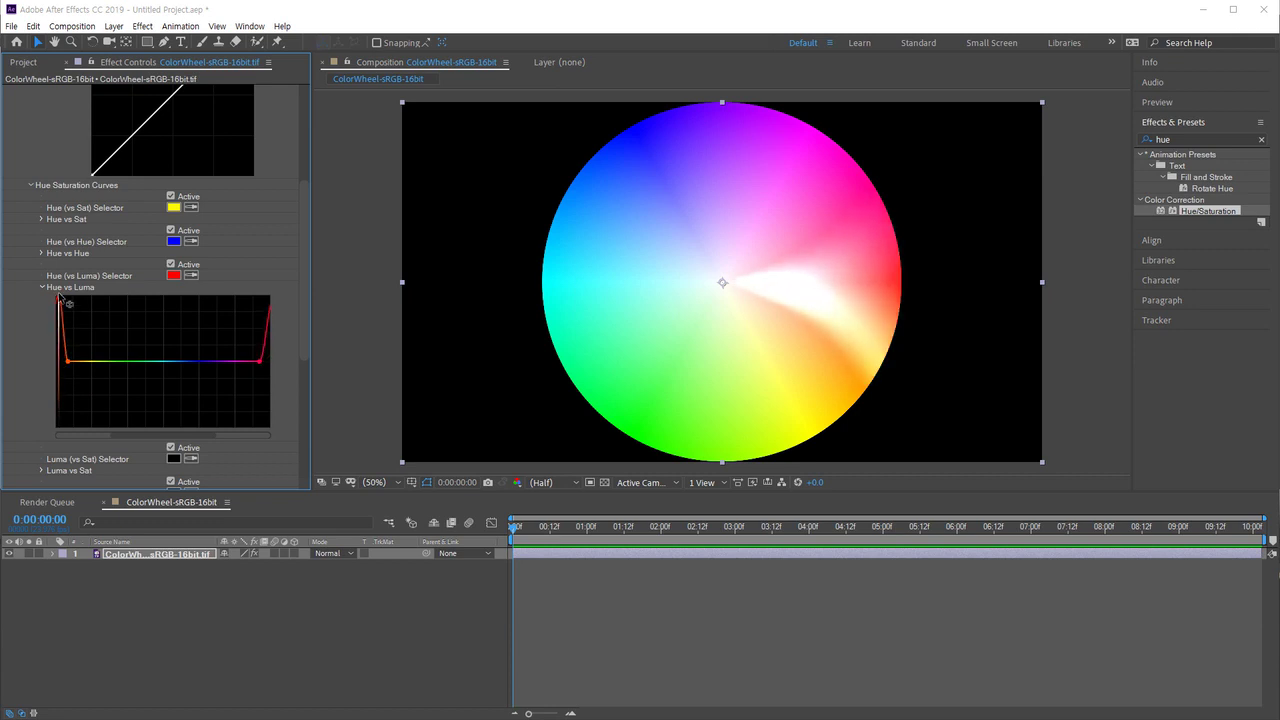
double_click(68, 365)
Sample green for Hue vs Luma, darken then brighten the greens, reset and collapse the curve.
click(191, 275)
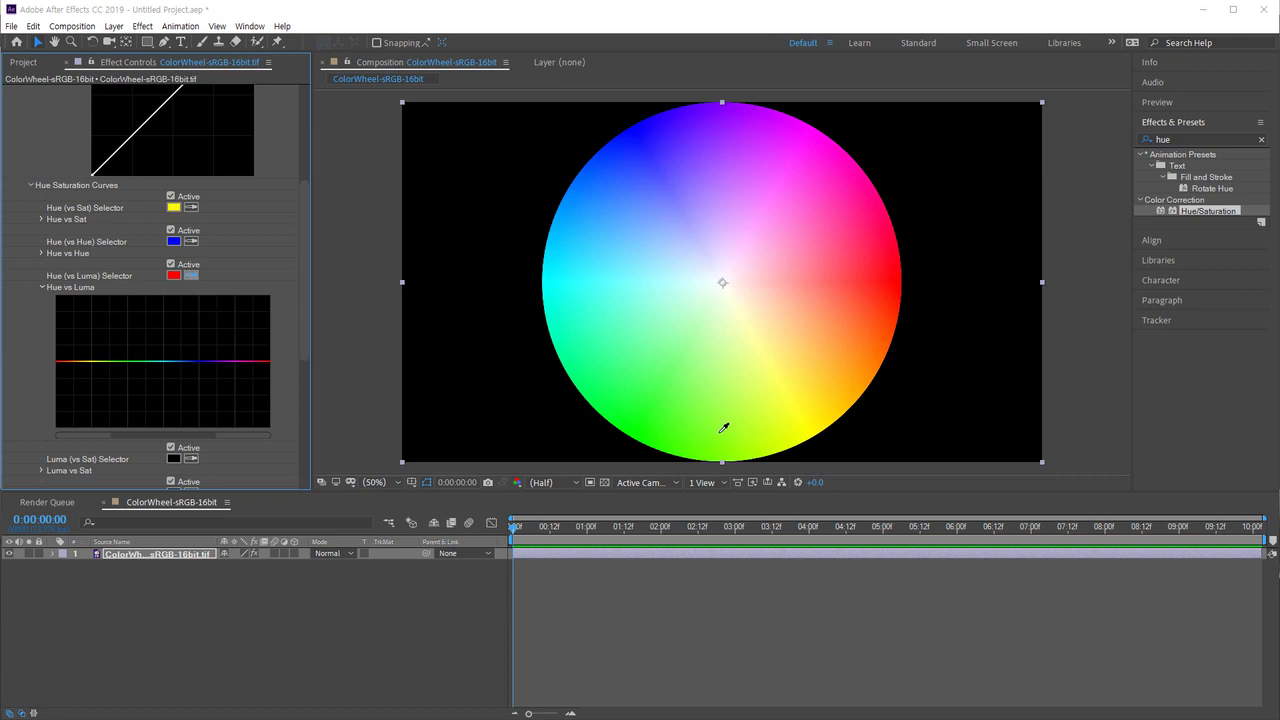
click(668, 368)
drag(128, 363, 129, 433)
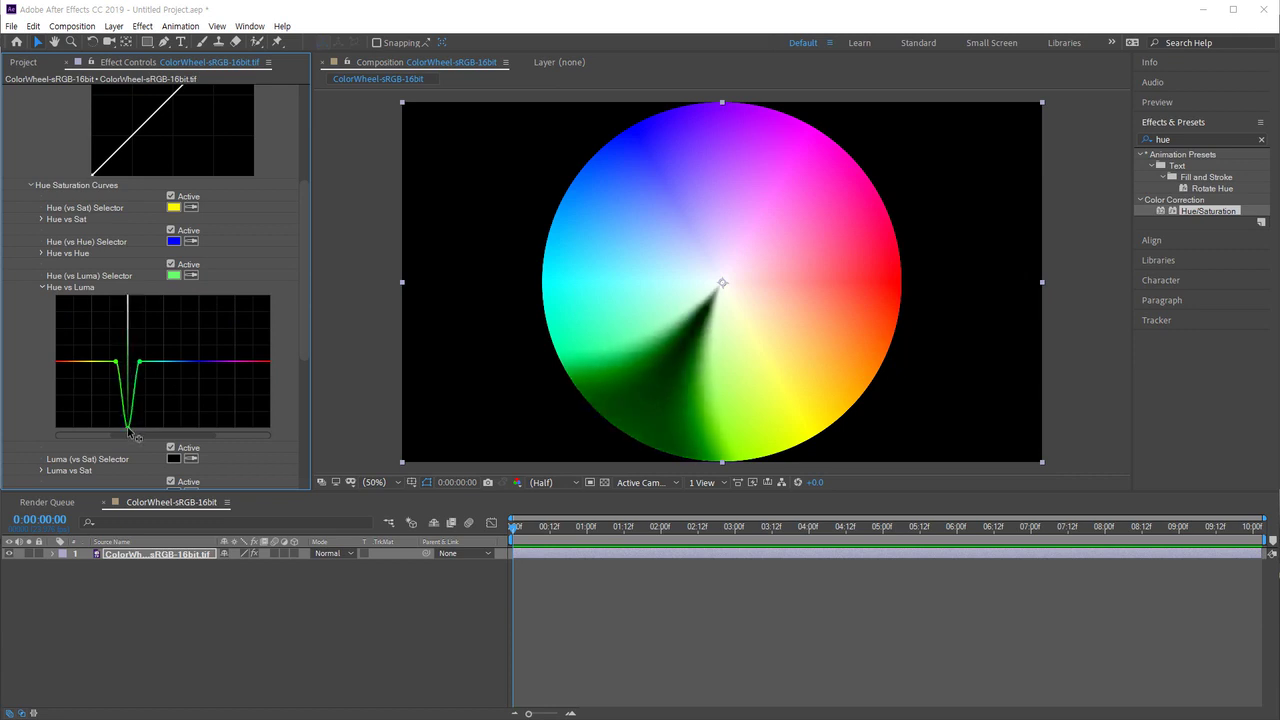
mouse_move(129, 433)
mouse_down()
mouse_move(127, 316)
mouse_move(127, 380)
mouse_up()
mouse_move(131, 328)
mouse_down()
mouse_move(128, 318)
mouse_move(128, 380)
mouse_move(134, 331)
mouse_up()
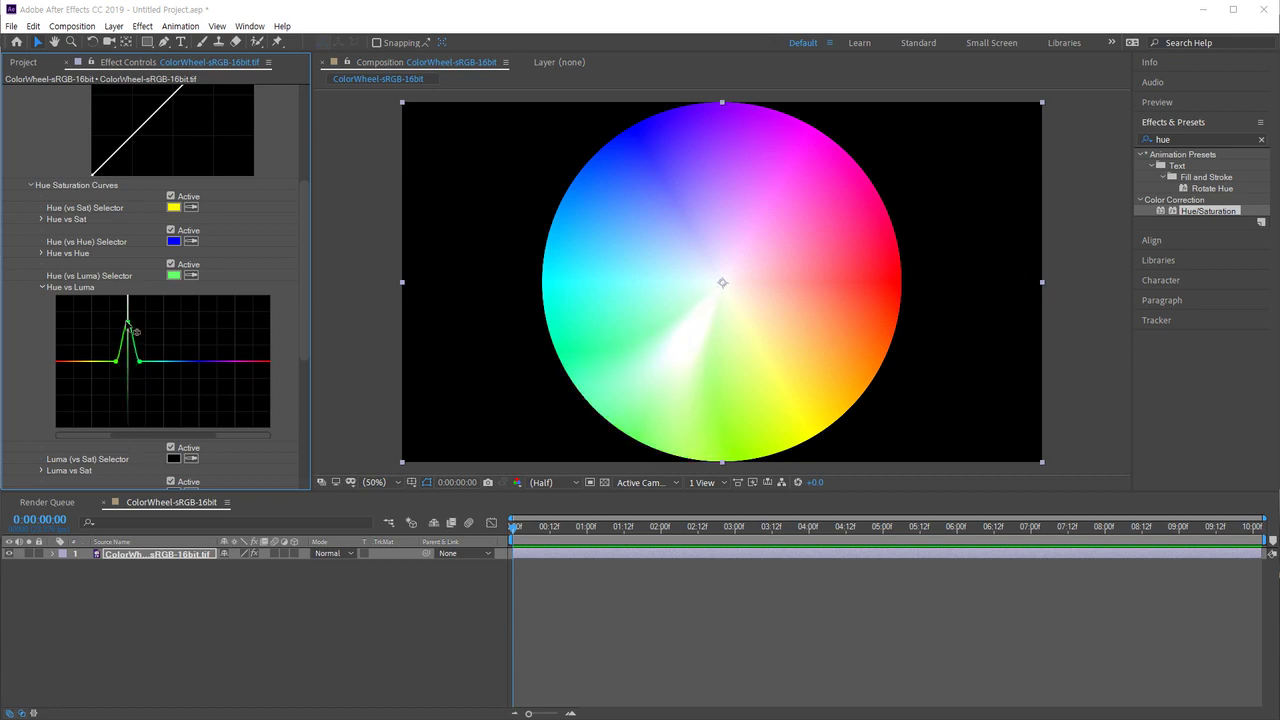
double_click(143, 367)
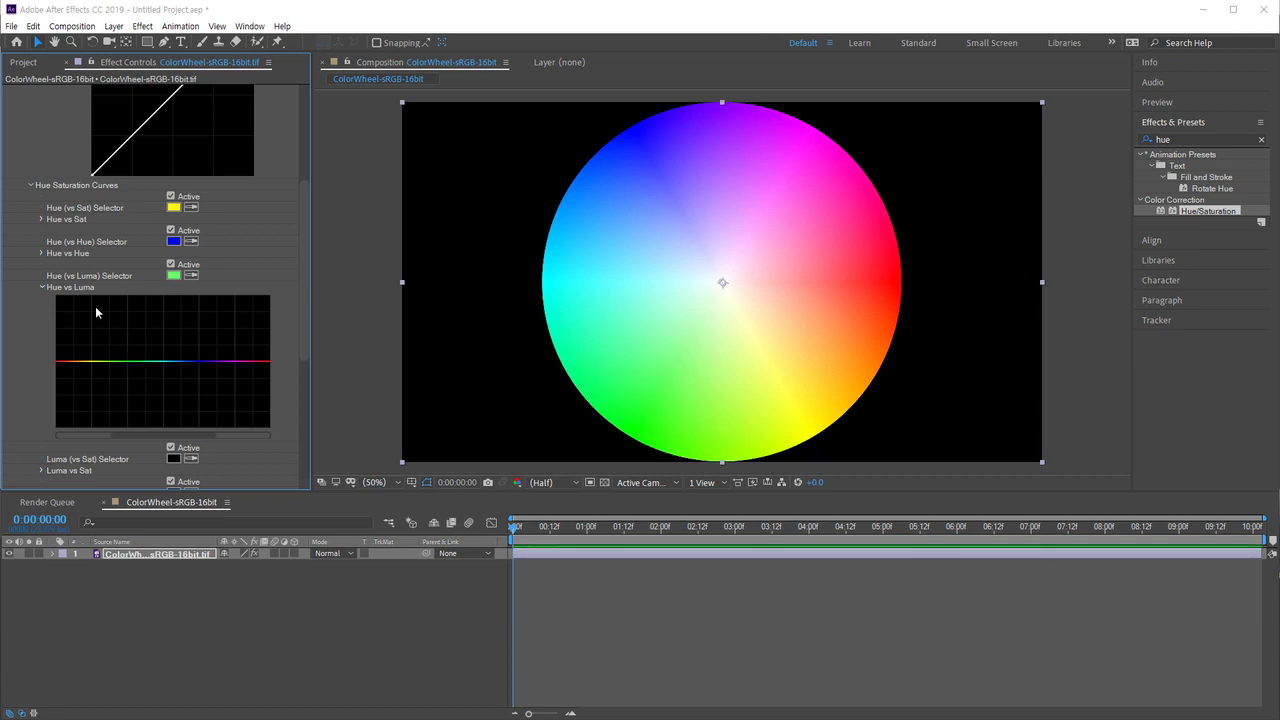
click(42, 288)
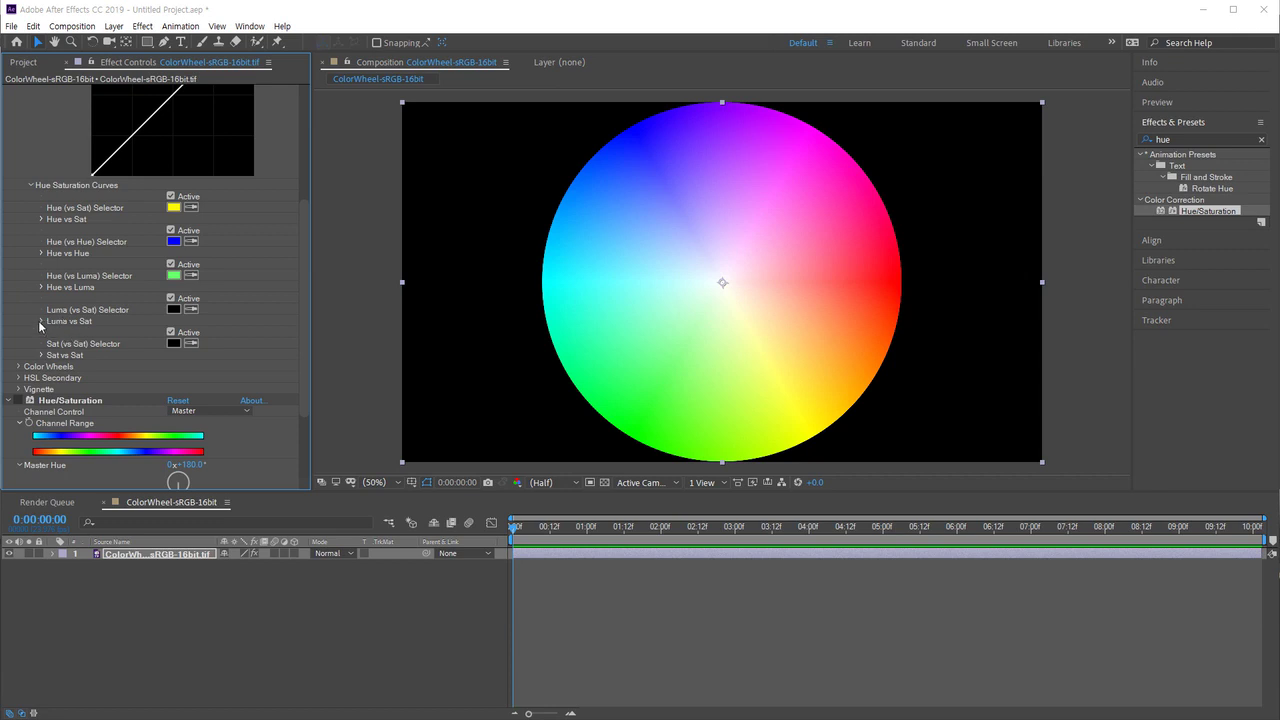
Expand Luma vs Sat and sample a purple tone from the wheel as its selector.
click(41, 321)
click(191, 310)
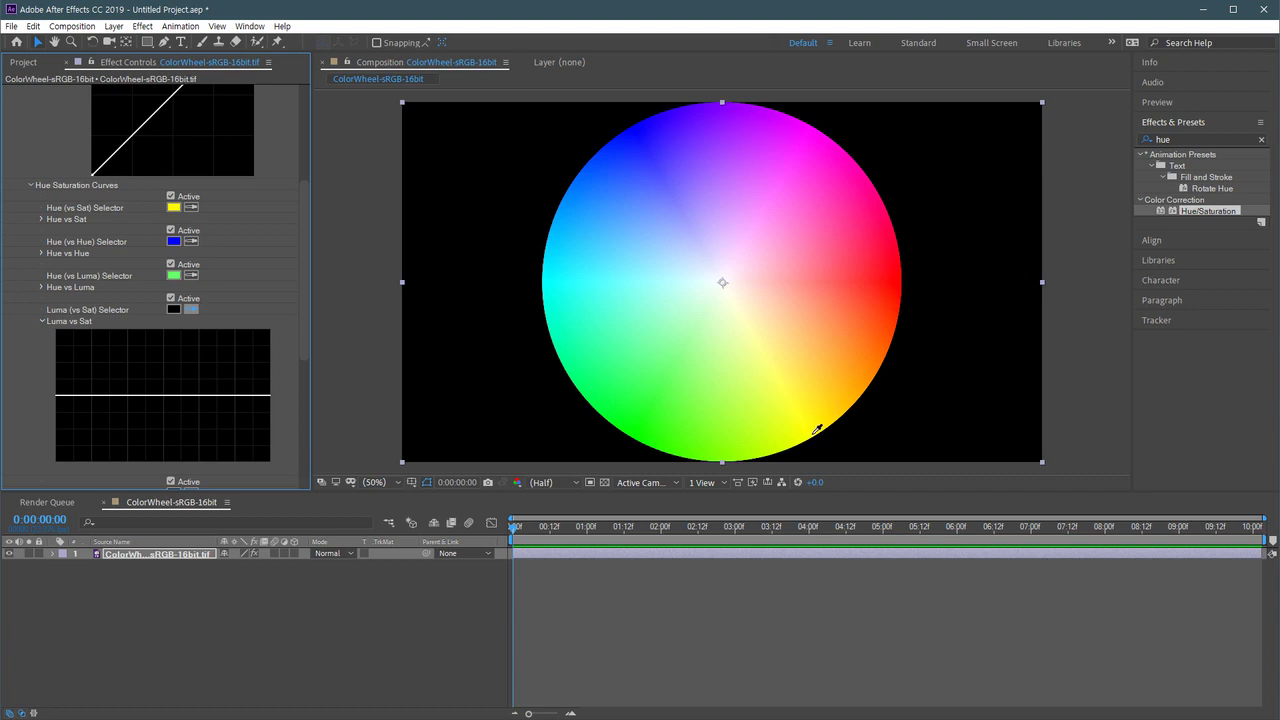
click(752, 108)
Pull the Luma vs Sat curve into a wide desaturating dip, then reset it flat.
scroll(220, 344, down, 1)
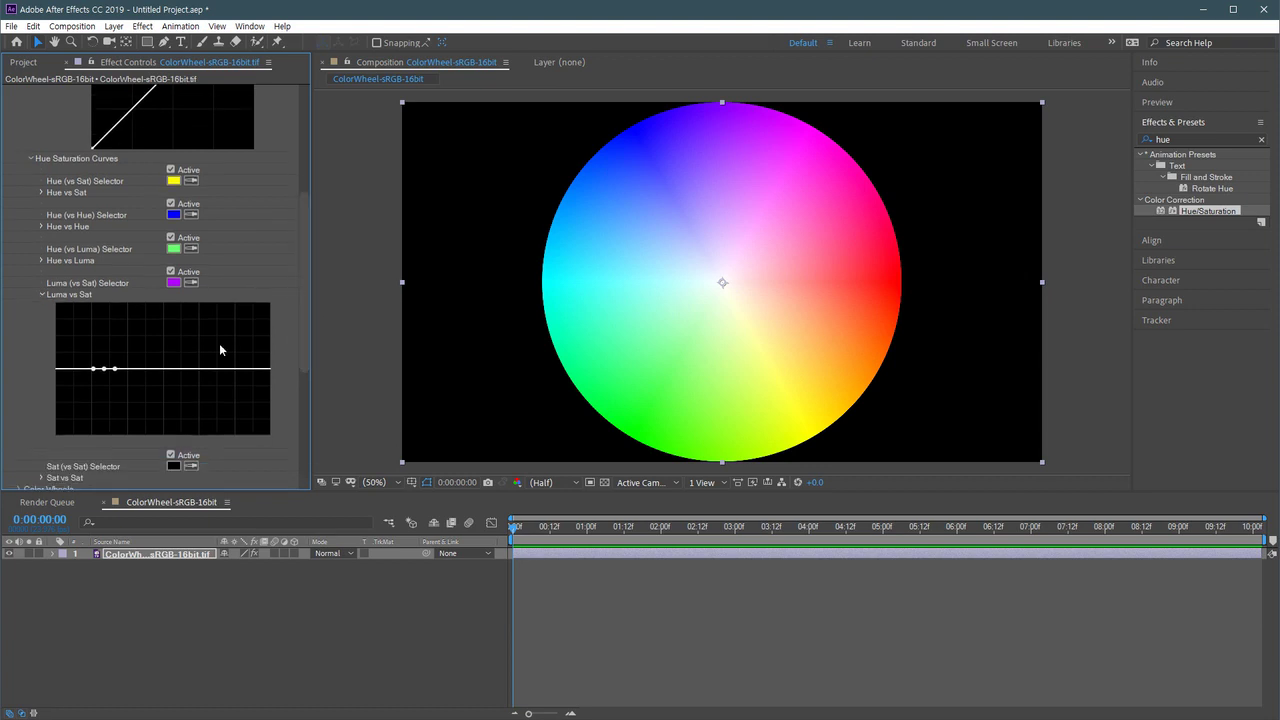
mouse_move(104, 369)
mouse_down()
mouse_move(104, 428)
mouse_move(104, 303)
mouse_move(104, 418)
mouse_up()
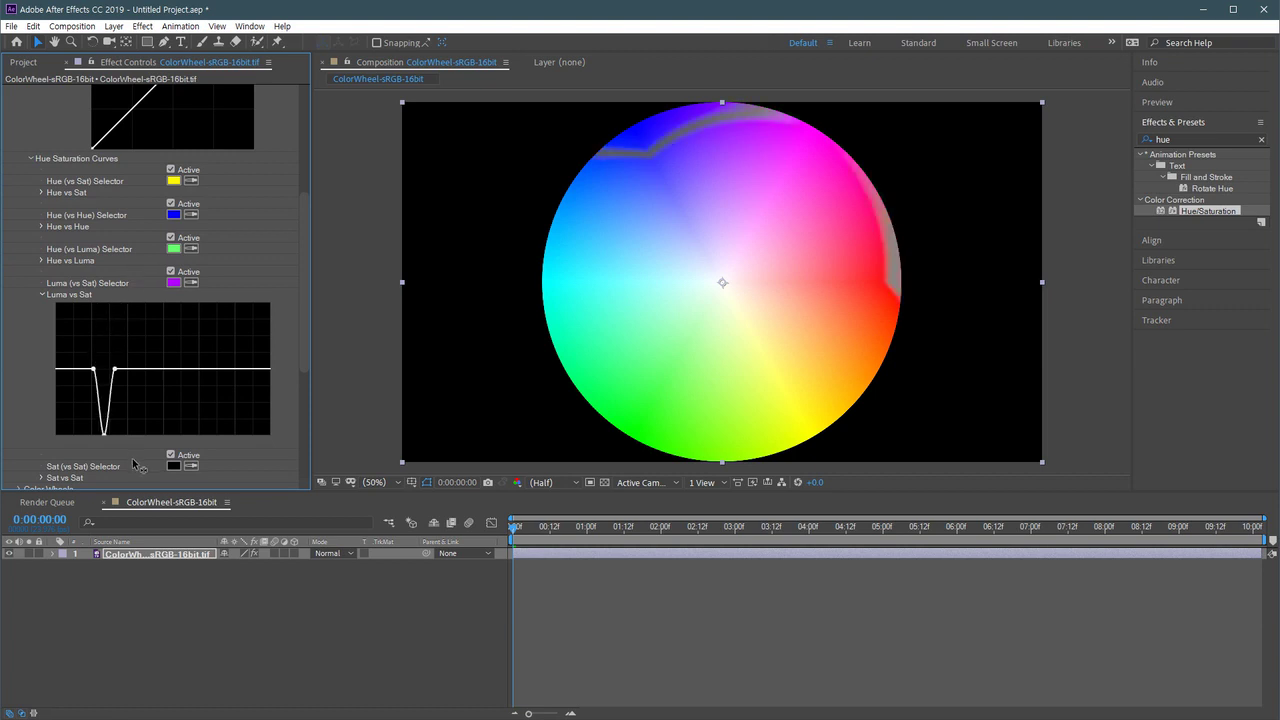
drag(121, 420, 121, 432)
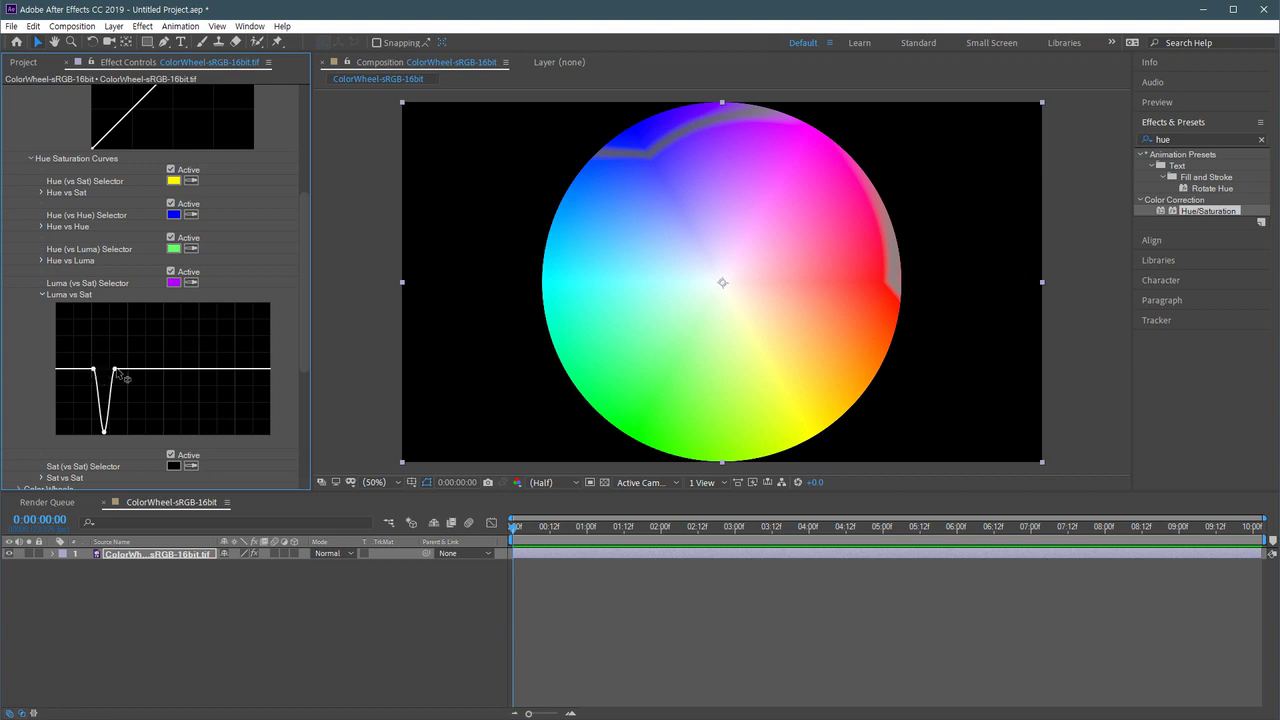
drag(115, 370, 138, 371)
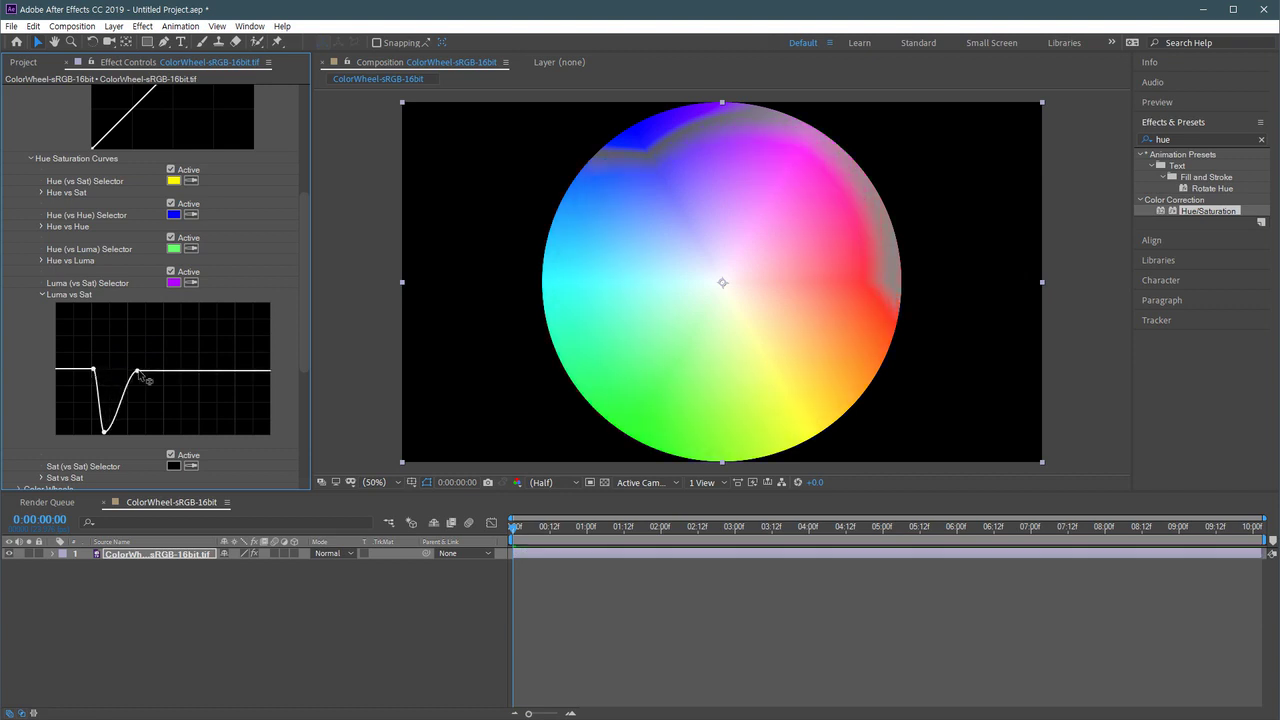
drag(93, 370, 63, 370)
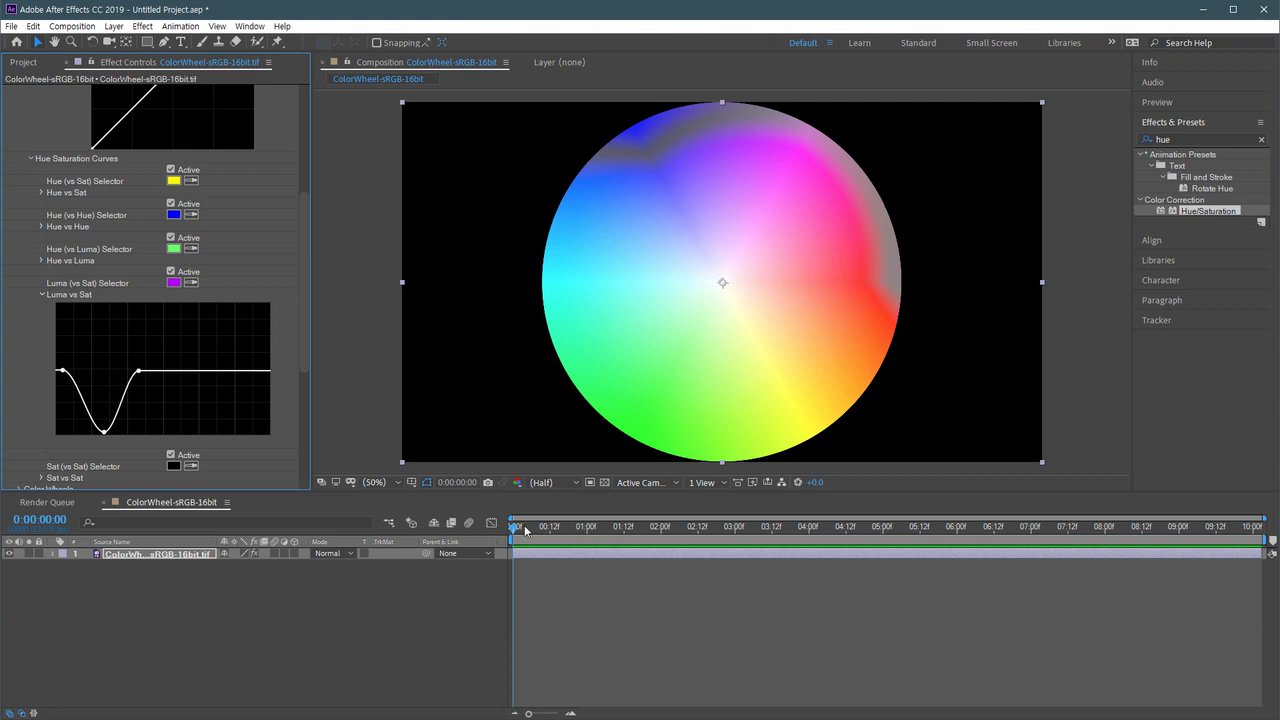
double_click(139, 374)
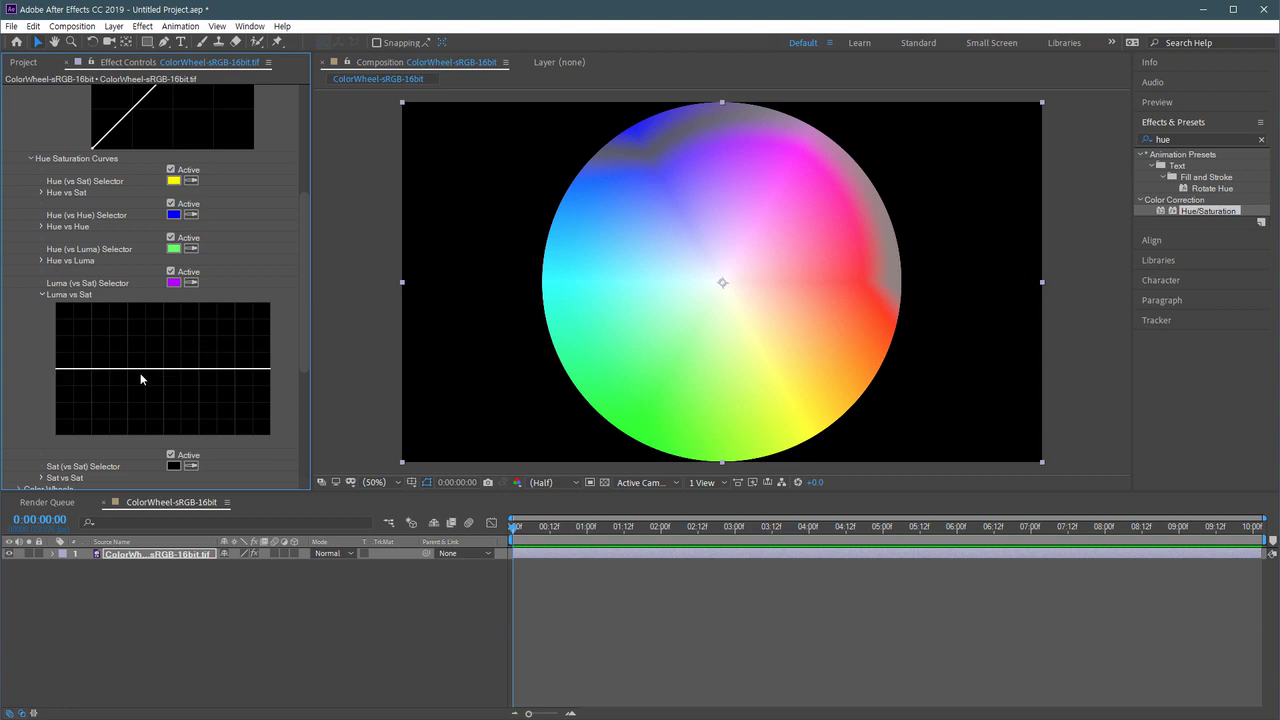
Collapse Luma vs Sat, expand Sat vs Sat, and sample a magenta tone as its selector.
click(42, 295)
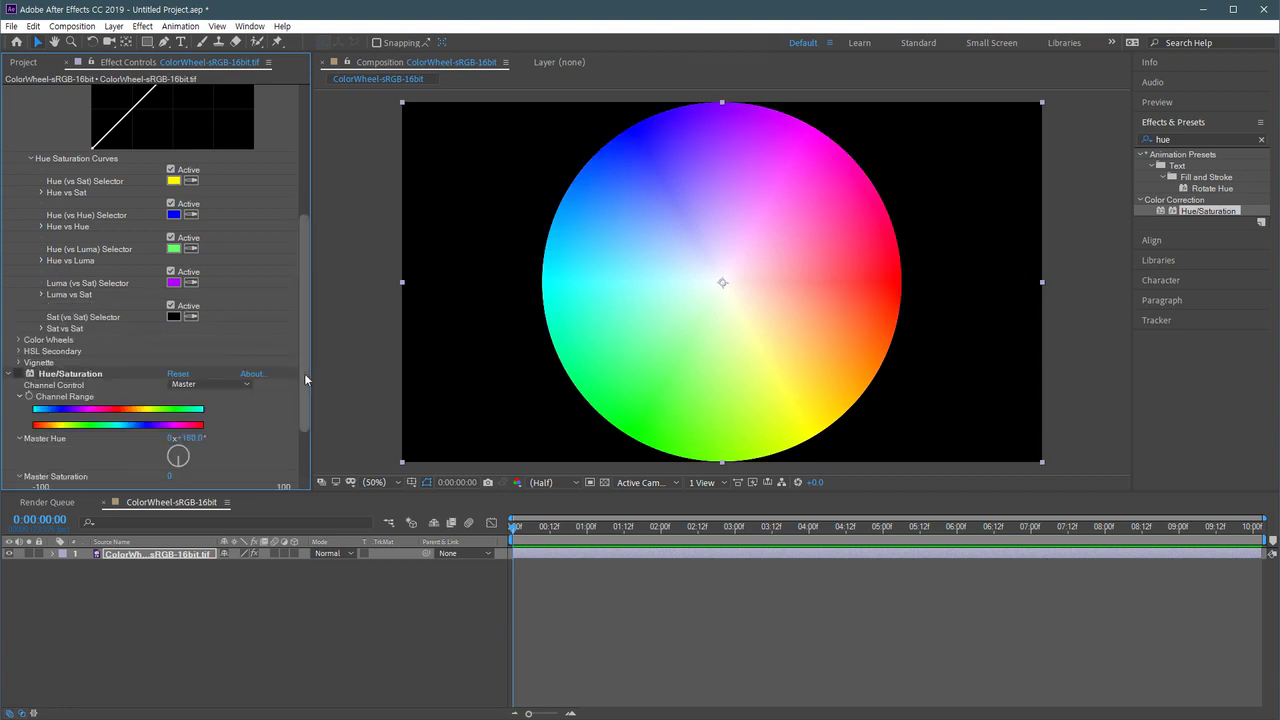
click(42, 329)
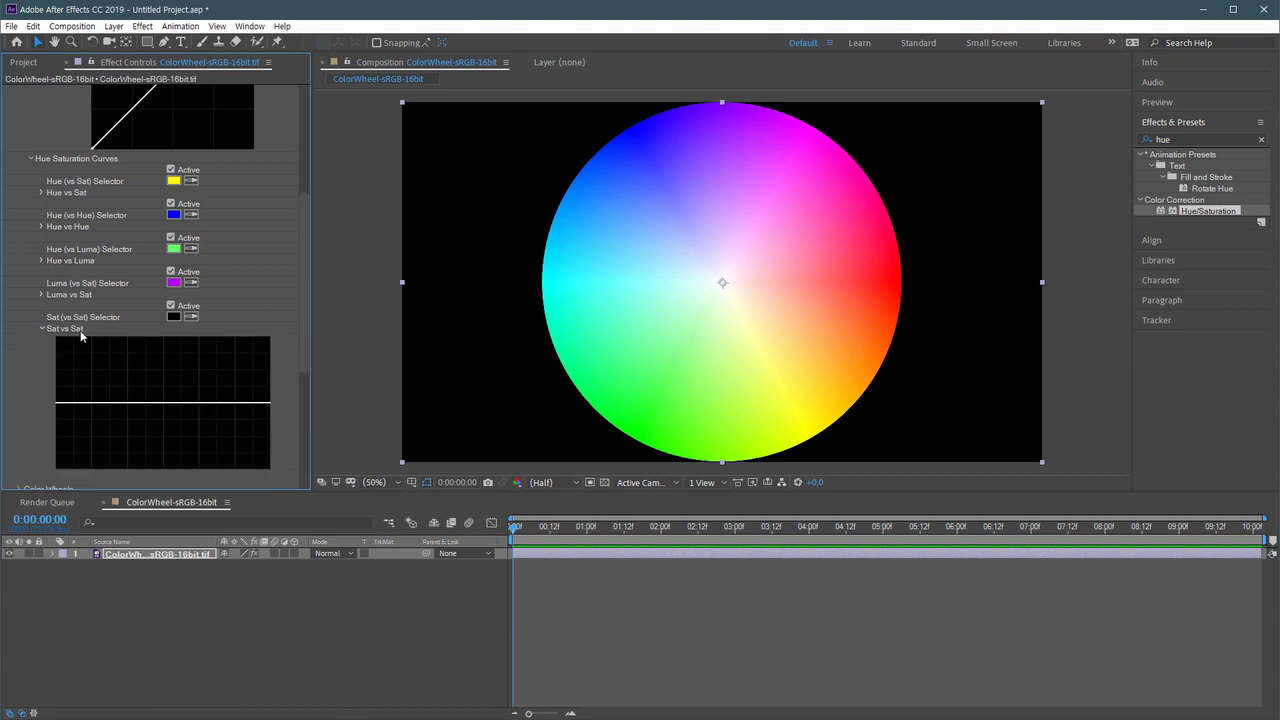
click(191, 316)
click(831, 154)
Pull the Sat vs Sat right point down to grey the most saturated colours, then reset it.
mouse_move(260, 402)
mouse_down()
mouse_move(263, 468)
mouse_move(262, 338)
mouse_up()
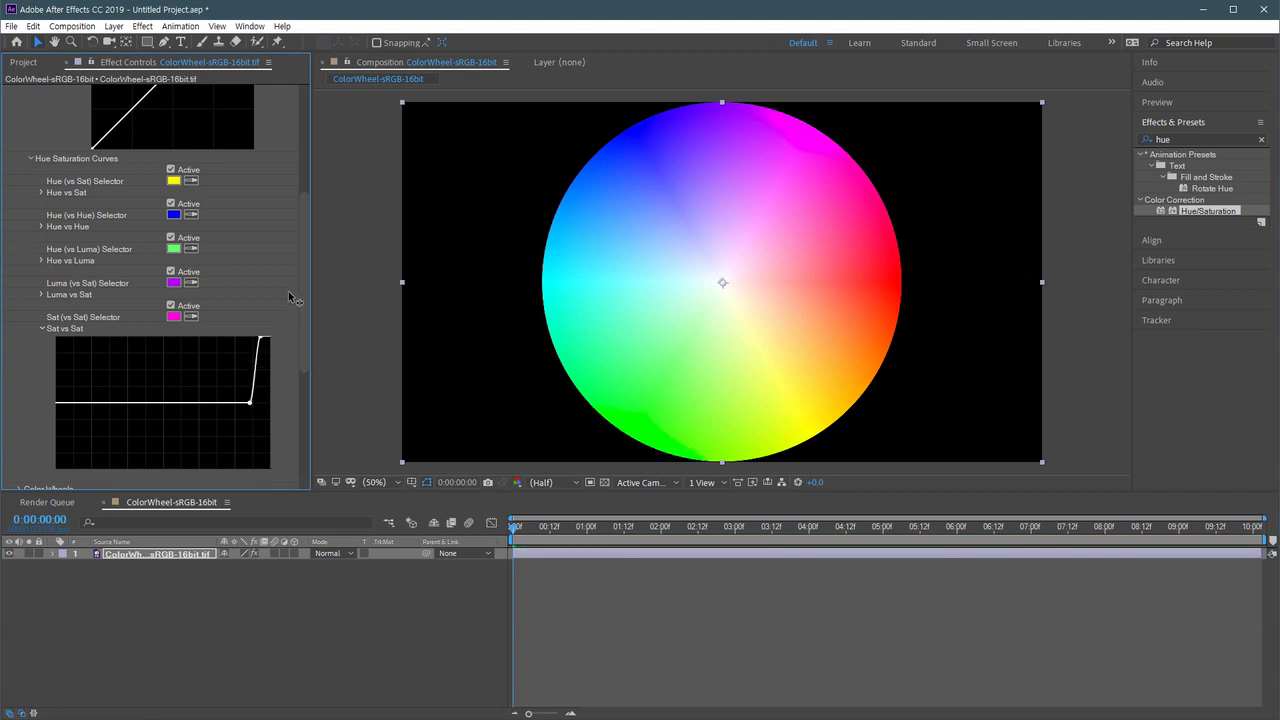
mouse_move(288, 291)
mouse_down()
mouse_move(288, 500)
mouse_move(286, 437)
mouse_move(261, 388)
mouse_up()
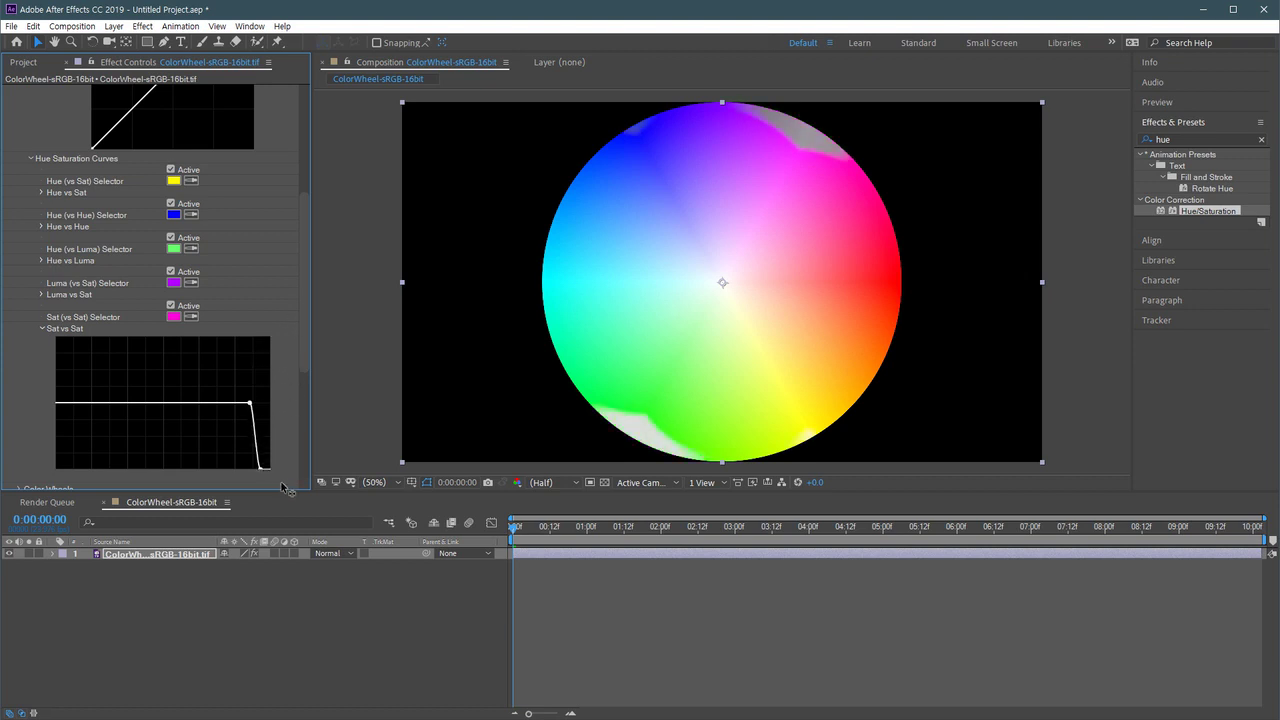
double_click(249, 404)
drag(307, 362, 308, 242)
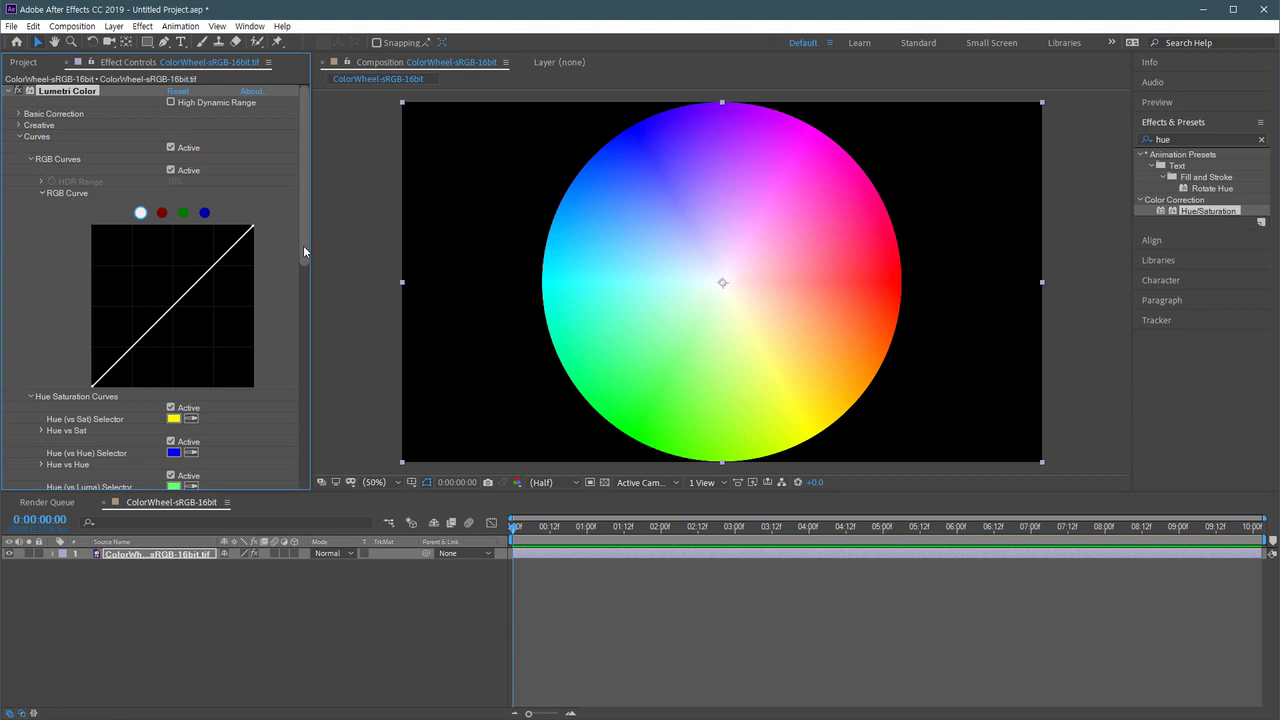
drag(303, 245, 303, 322)
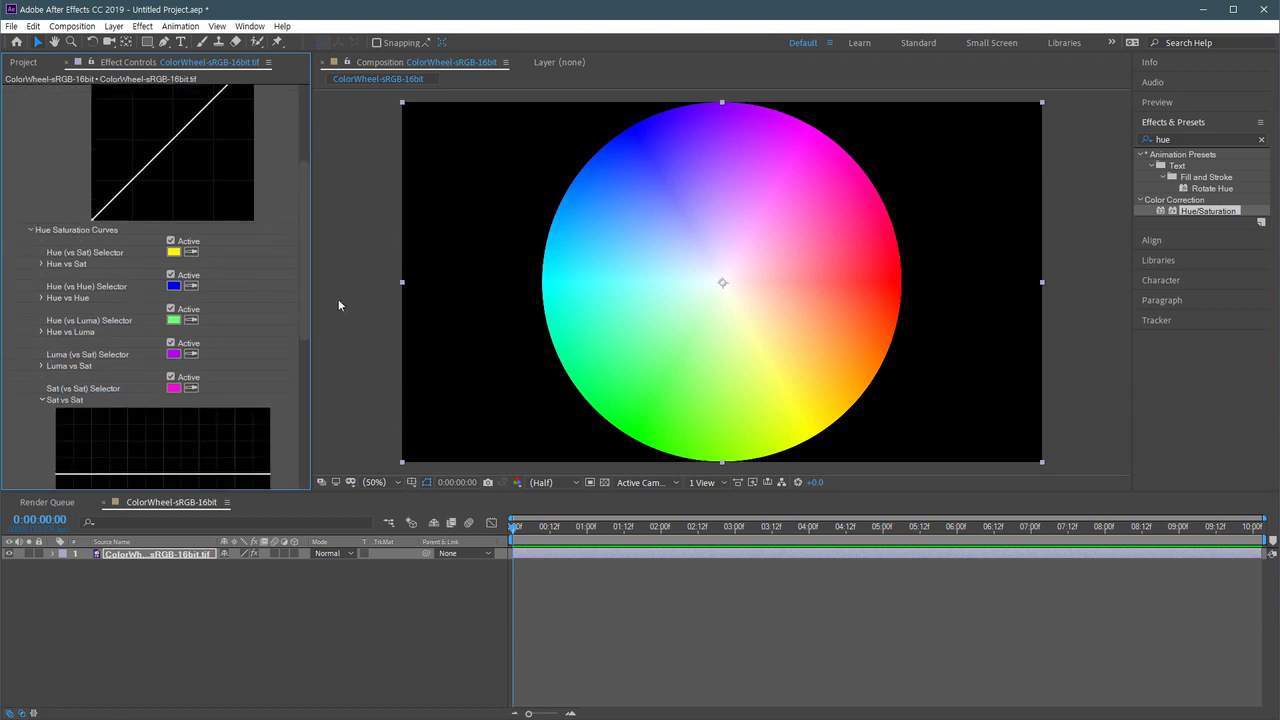
drag(302, 287, 302, 330)
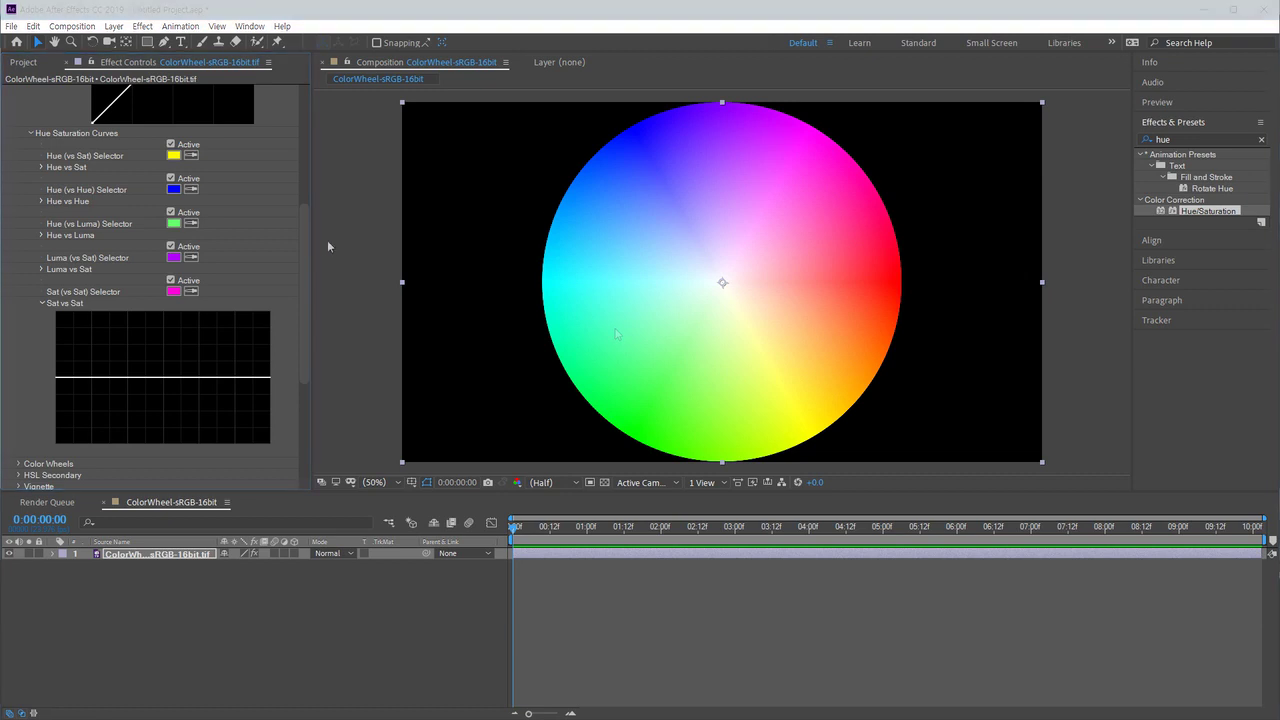
Create a new composition from the Flowers - 4356.mp4 footage.
click(25, 62)
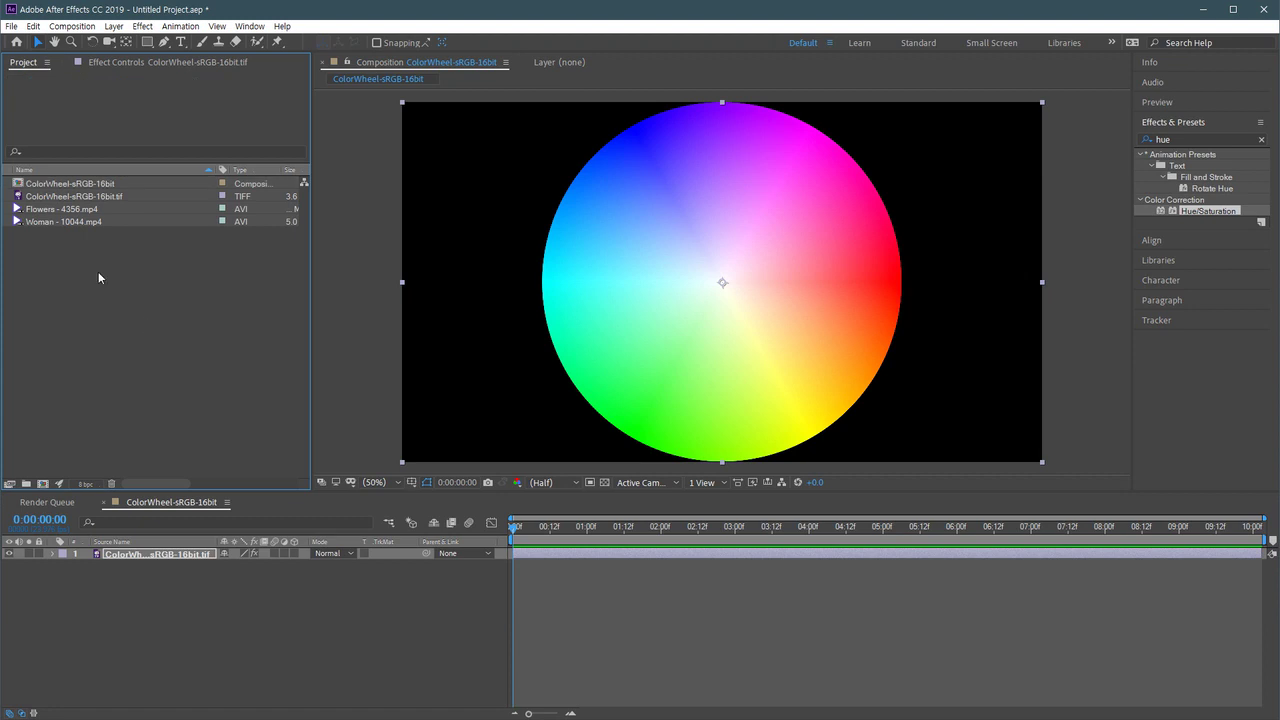
click(54, 210)
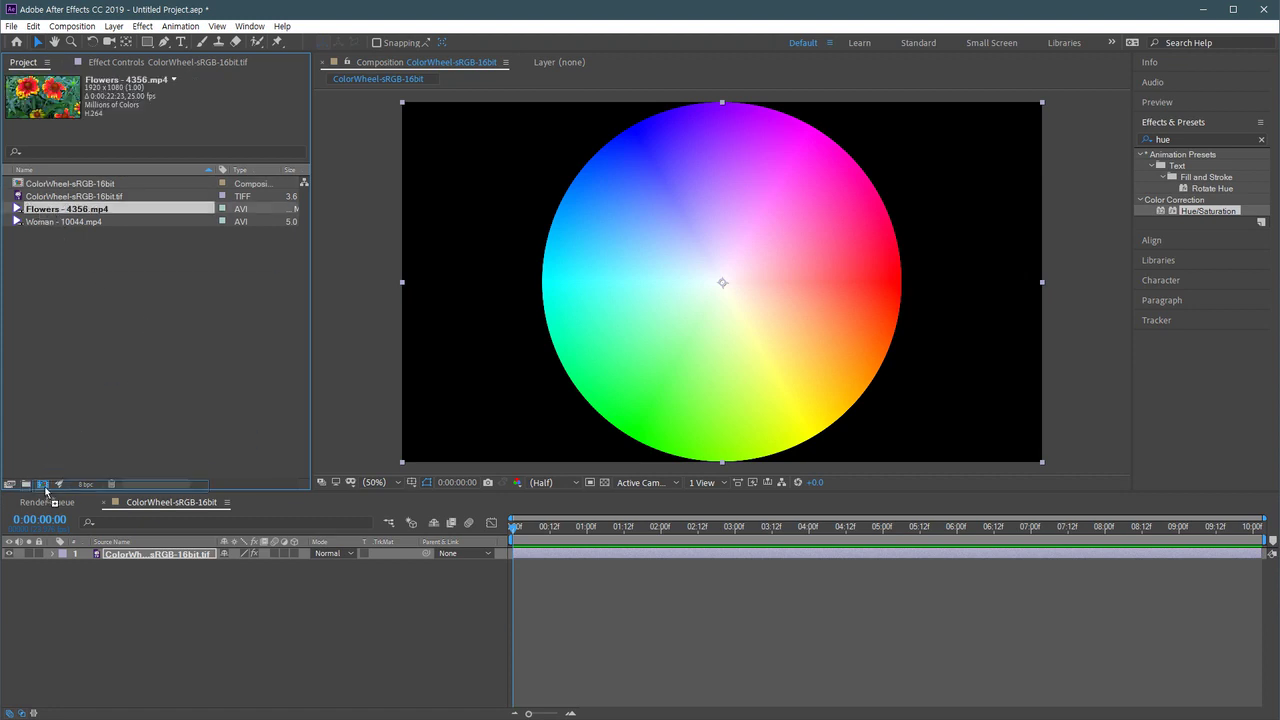
drag(40, 212, 42, 484)
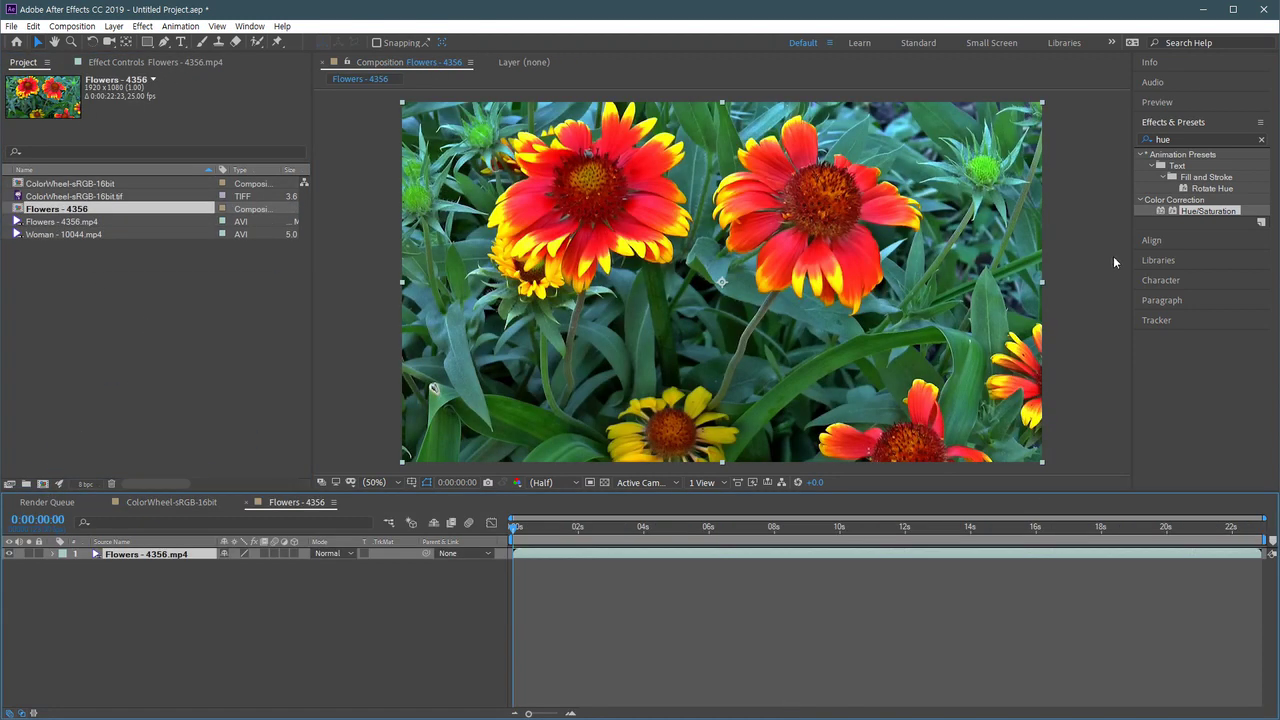
Apply Lumetri Color to the flowers layer via a 'lum' search and scrub through later frames.
click(1178, 140)
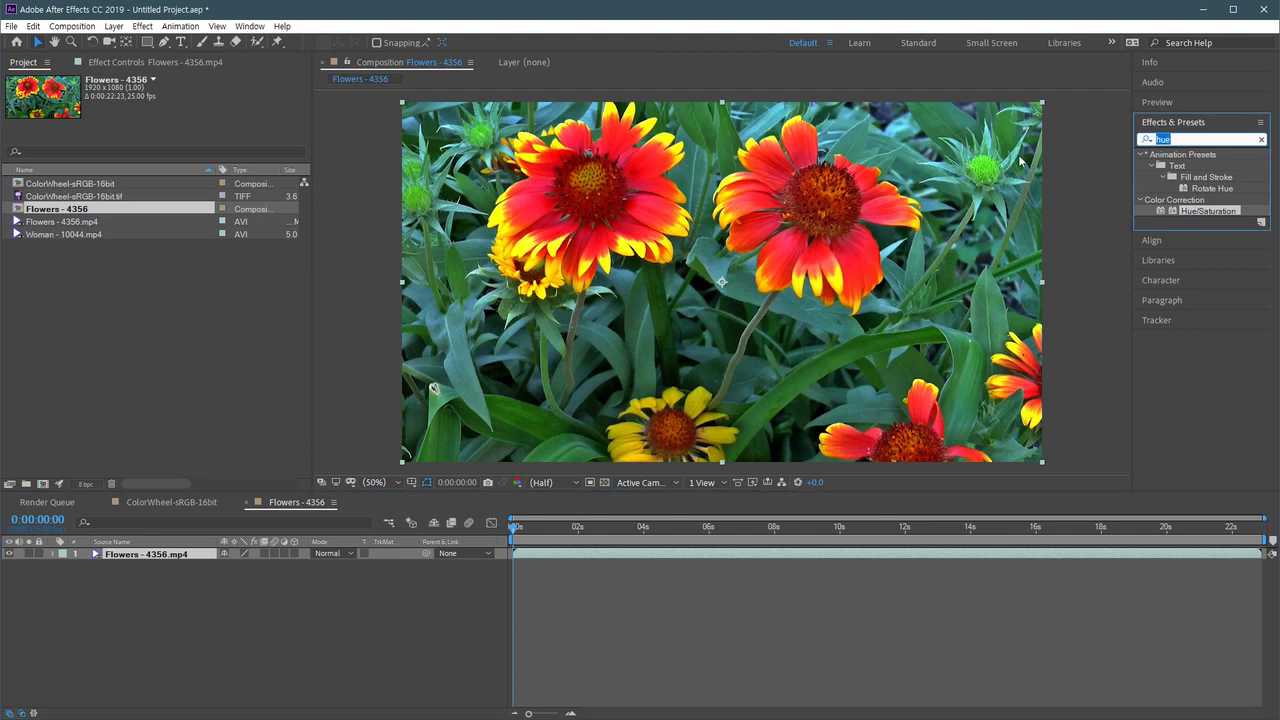
text(lum)
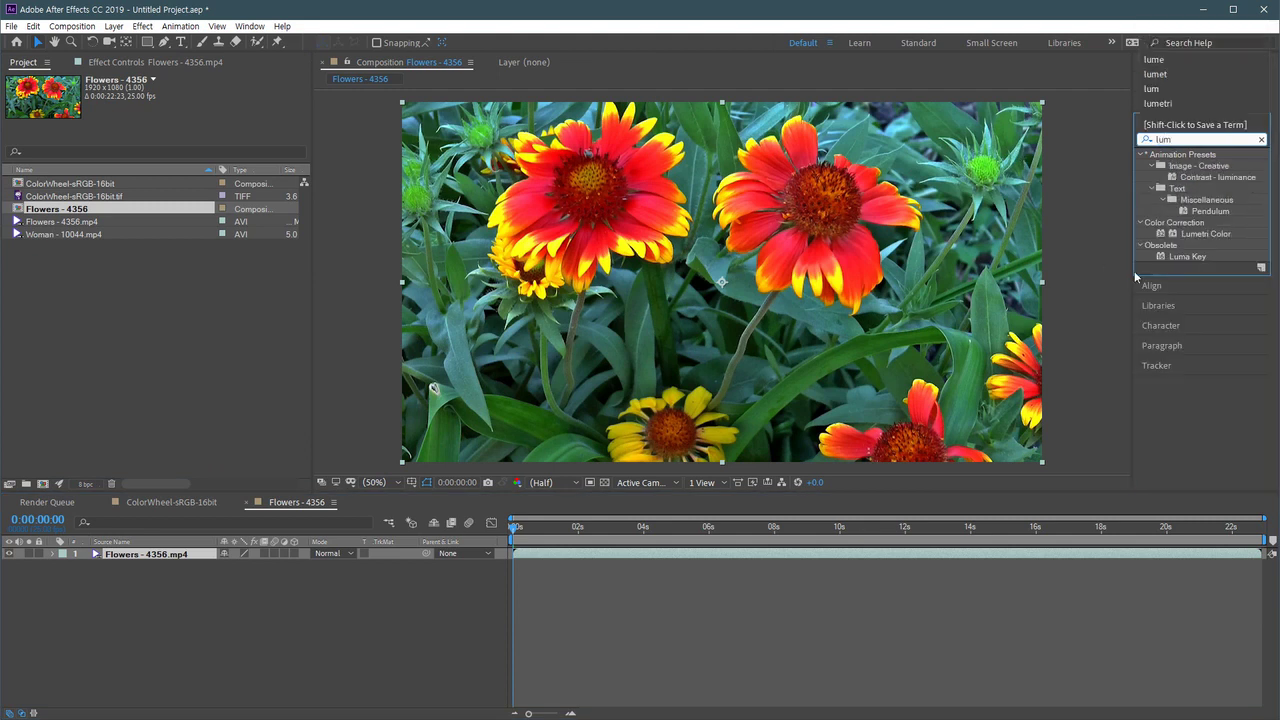
drag(1206, 233, 465, 402)
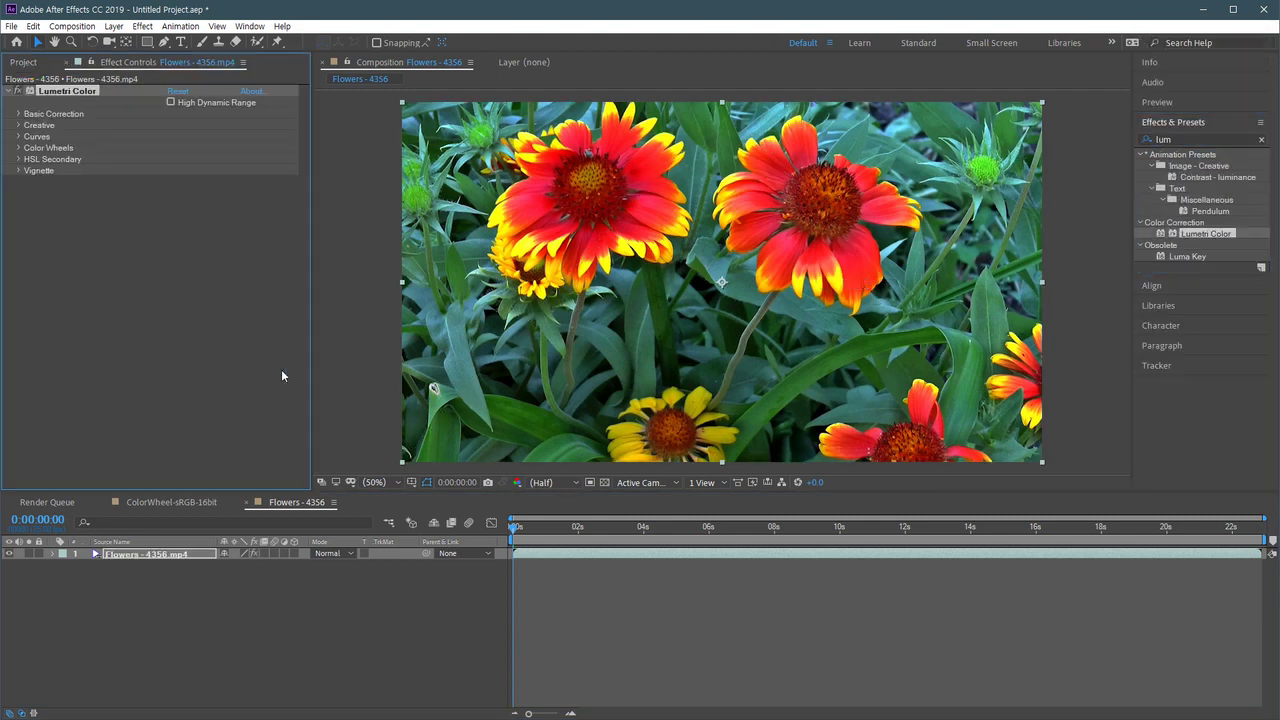
click(888, 527)
drag(888, 527, 1098, 527)
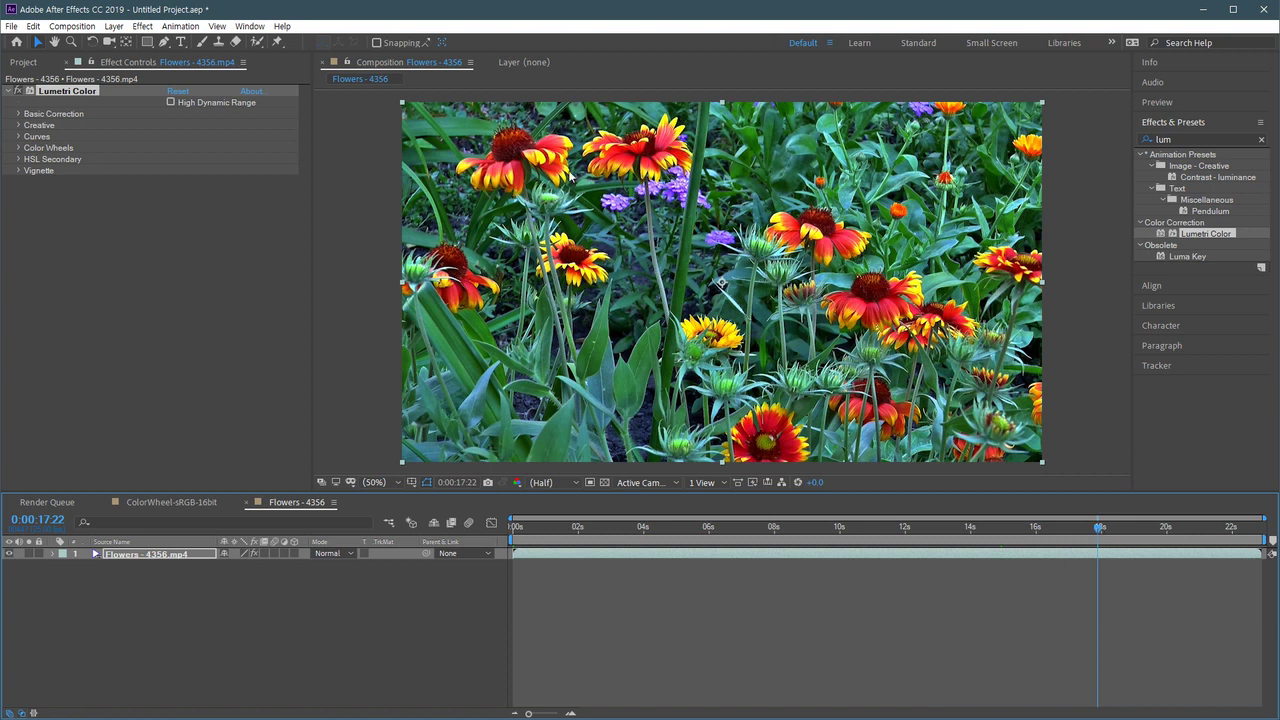
Expand Lumetri Curves and sample the green foliage as the Hue vs Sat target, viewing at 100%.
click(18, 136)
scroll(29, 148, down, 1)
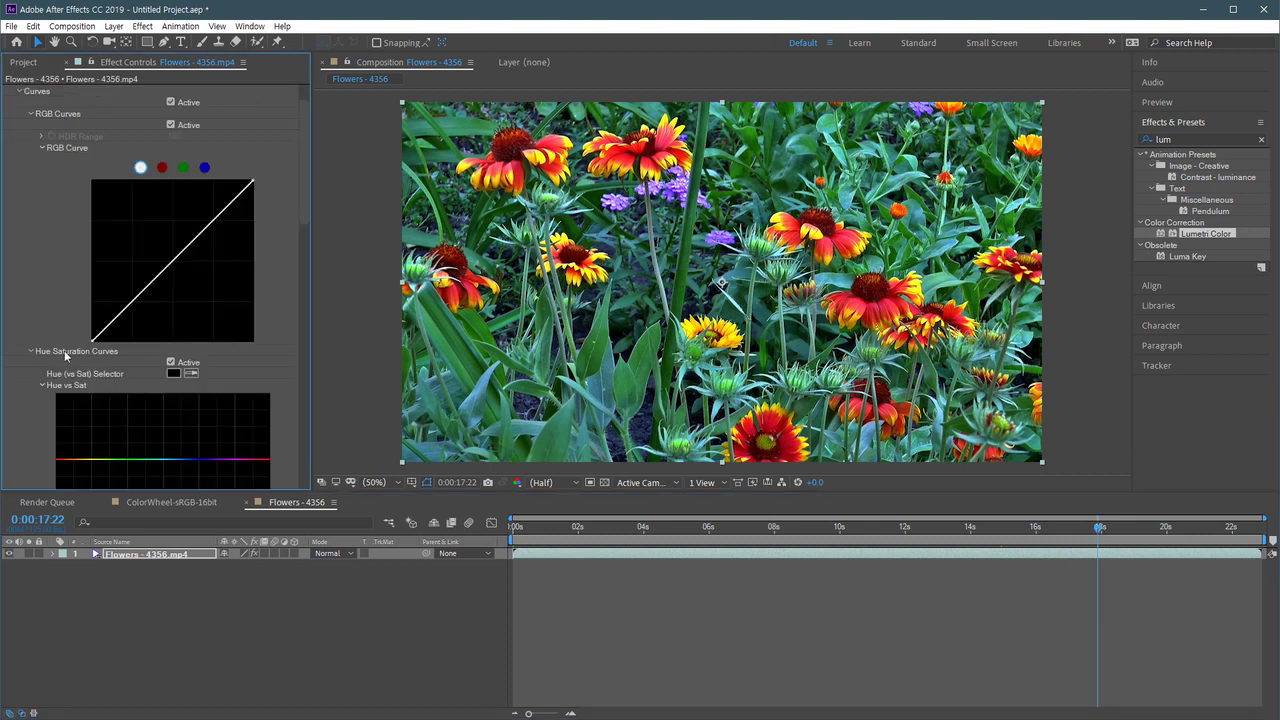
drag(302, 217, 302, 282)
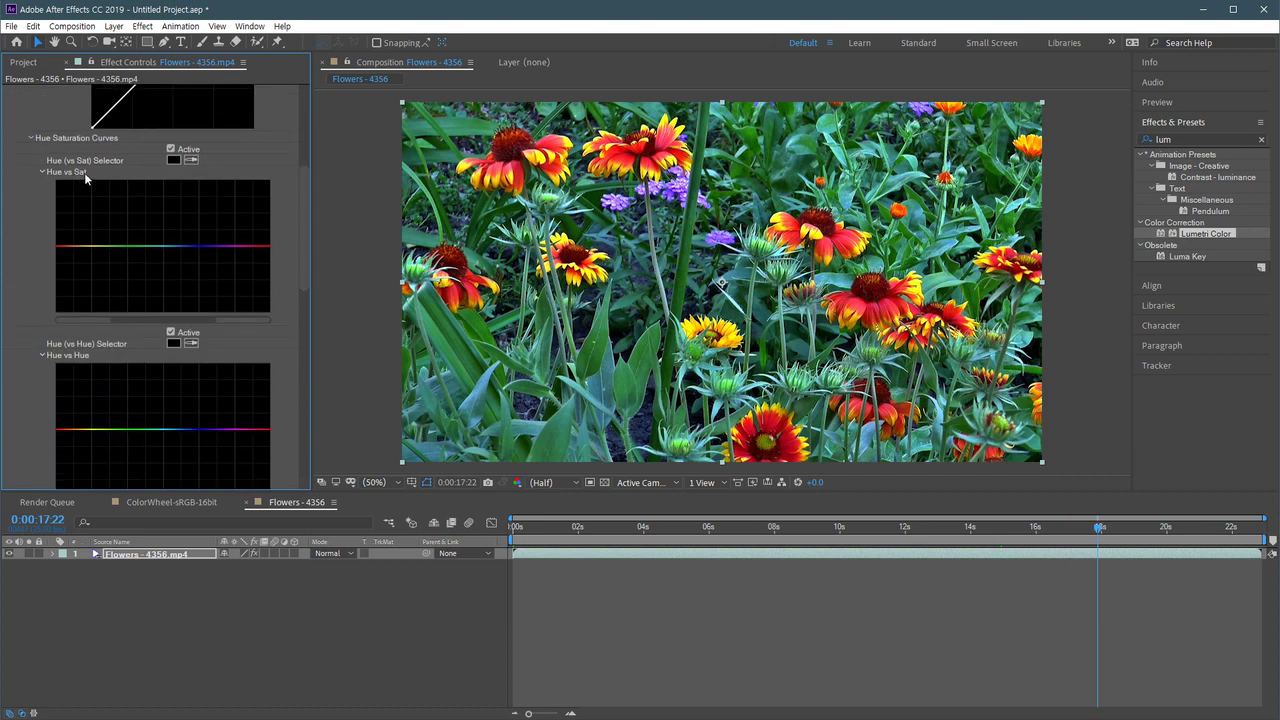
click(190, 160)
click(600, 378)
drag(128, 246, 140, 320)
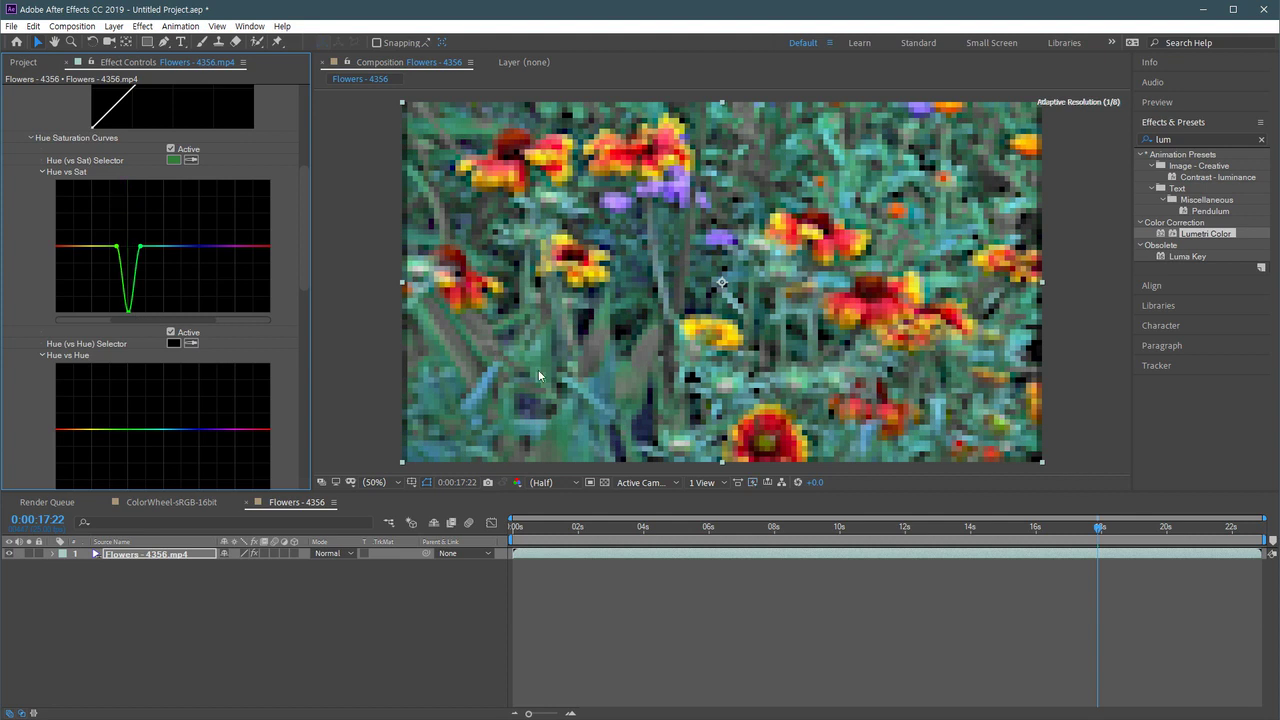
key(slash)
drag(594, 396, 649, 323)
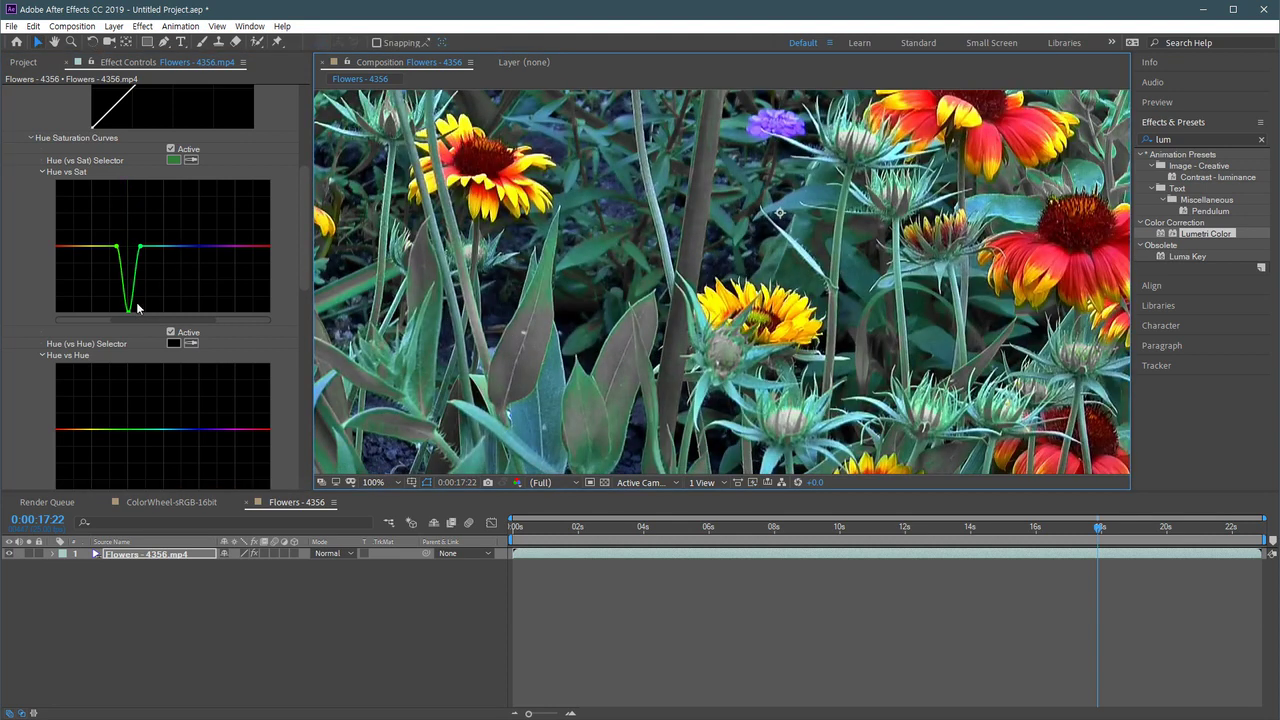
Raise the green Hue vs Sat point into a wide peak, then pull it down into a deep dip.
drag(130, 313, 131, 200)
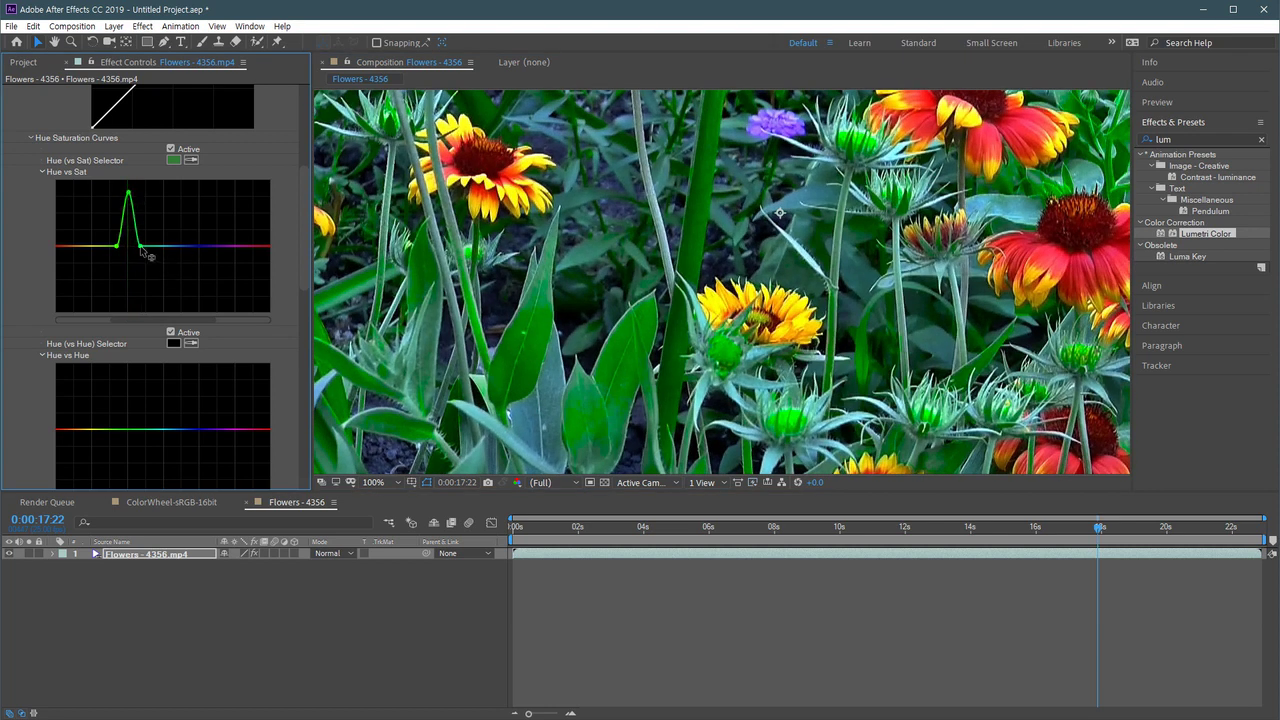
drag(141, 247, 104, 247)
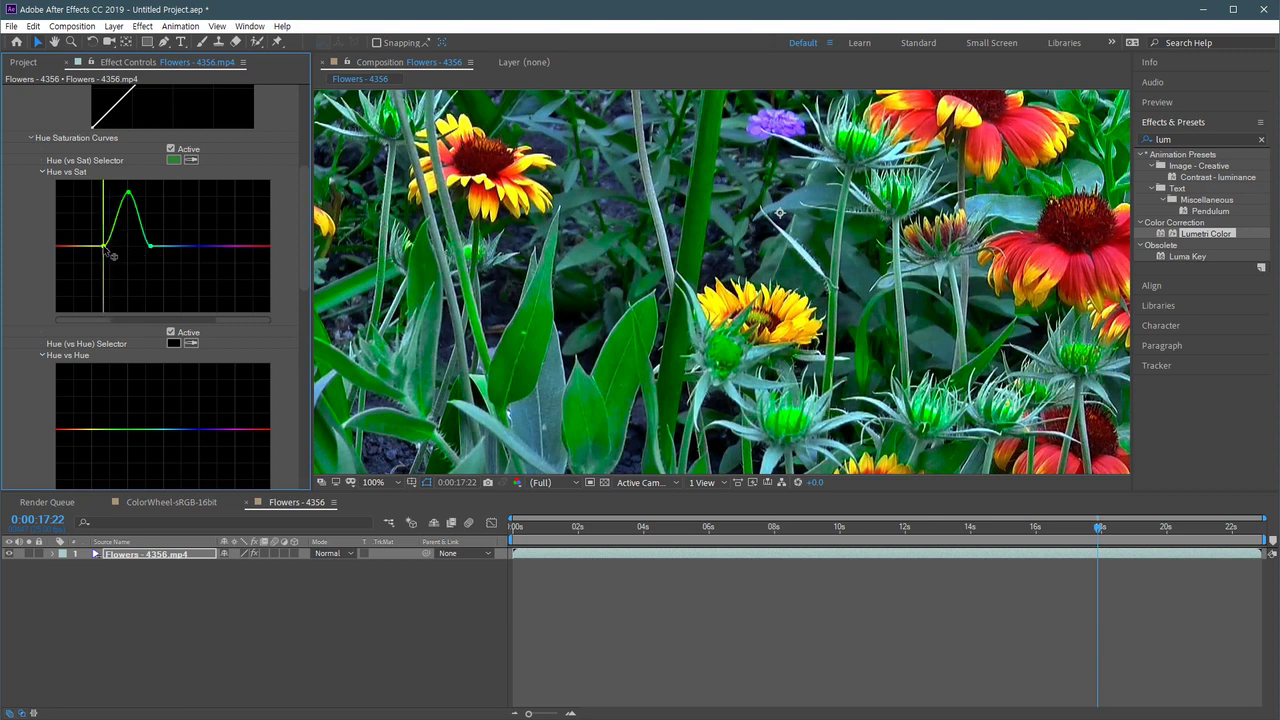
click(669, 348)
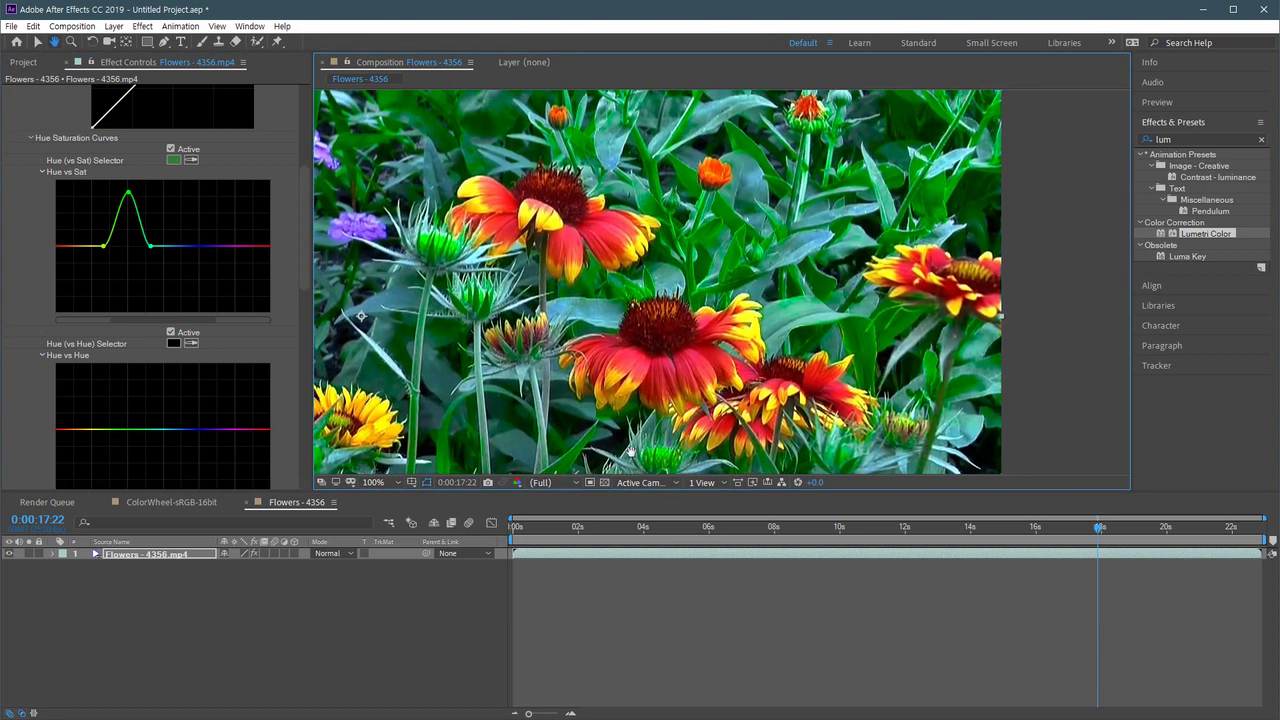
click(135, 205)
drag(129, 191, 129, 313)
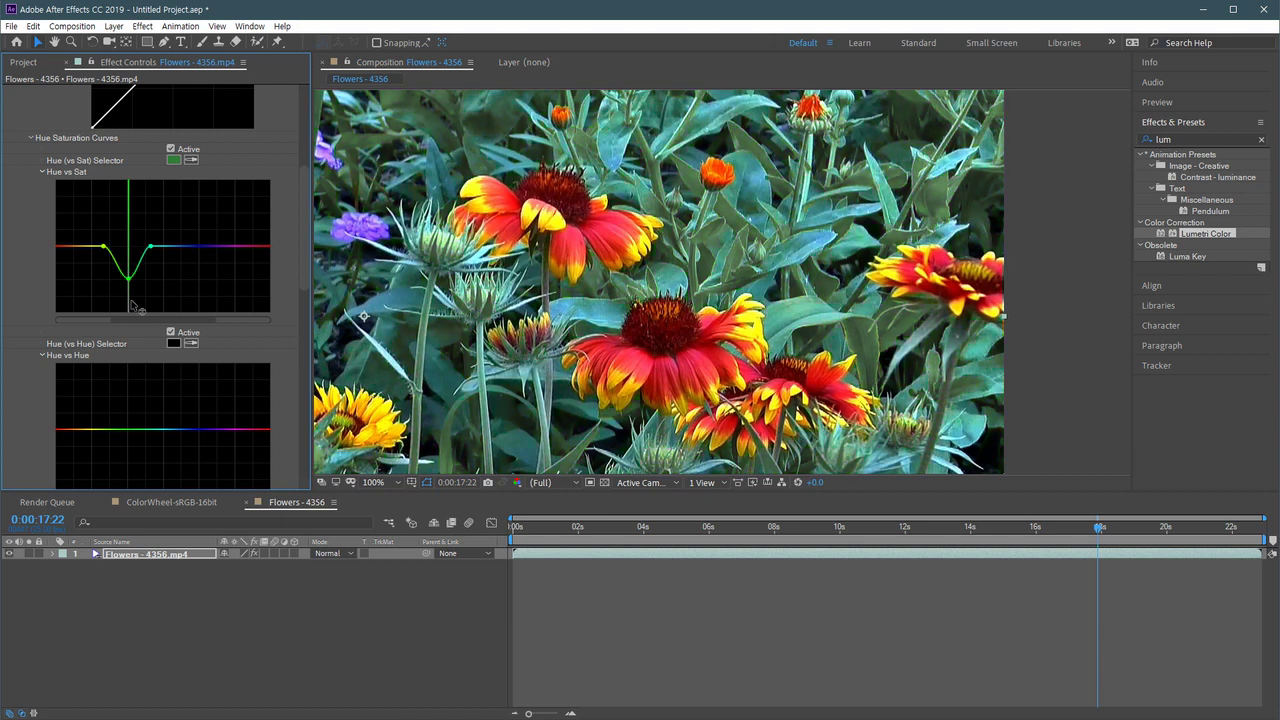
mouse_move(616, 266)
mouse_down()
mouse_move(587, 234)
mouse_move(720, 430)
mouse_up()
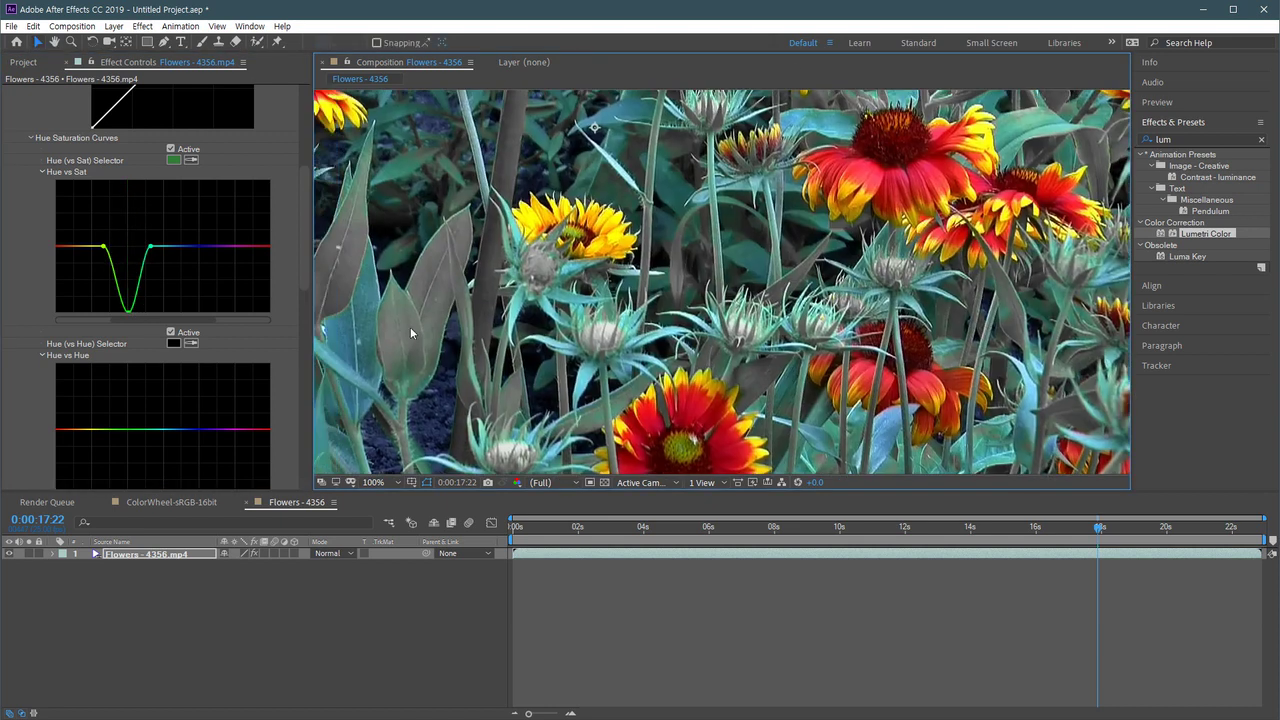
scroll(591, 350, down, 2)
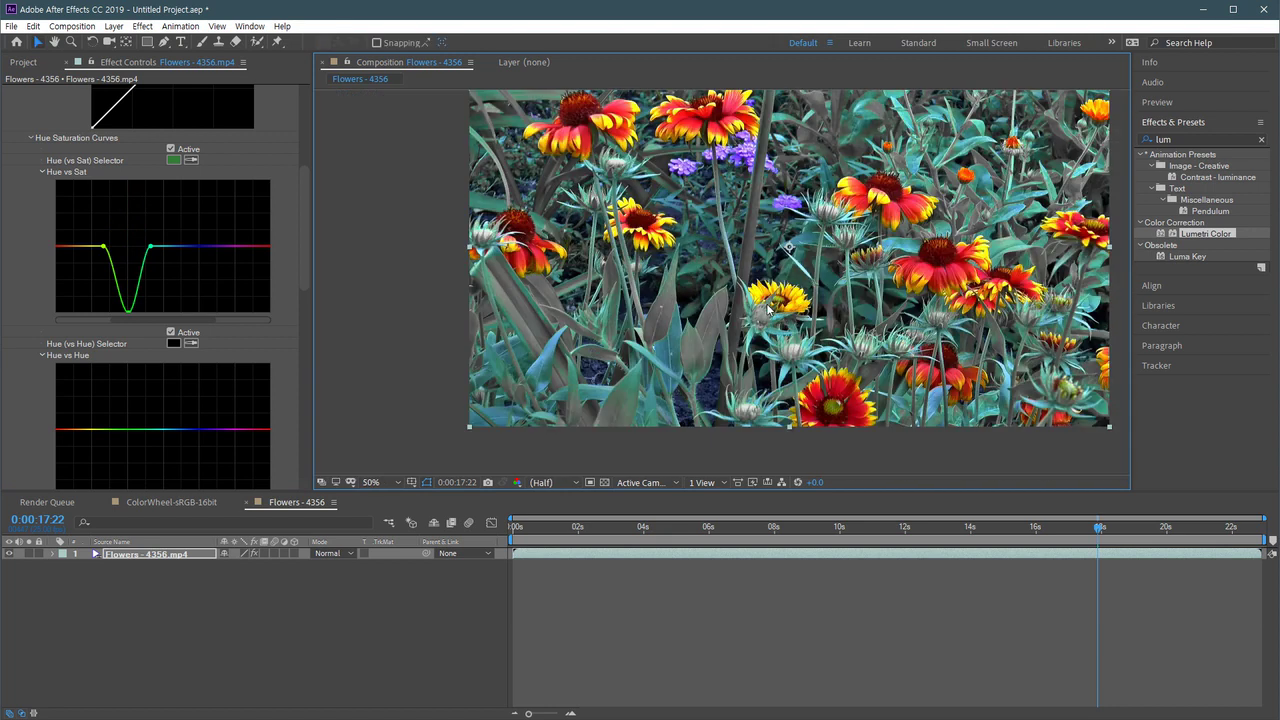
scroll(591, 350, right, 3)
scroll(789, 320, up, 4)
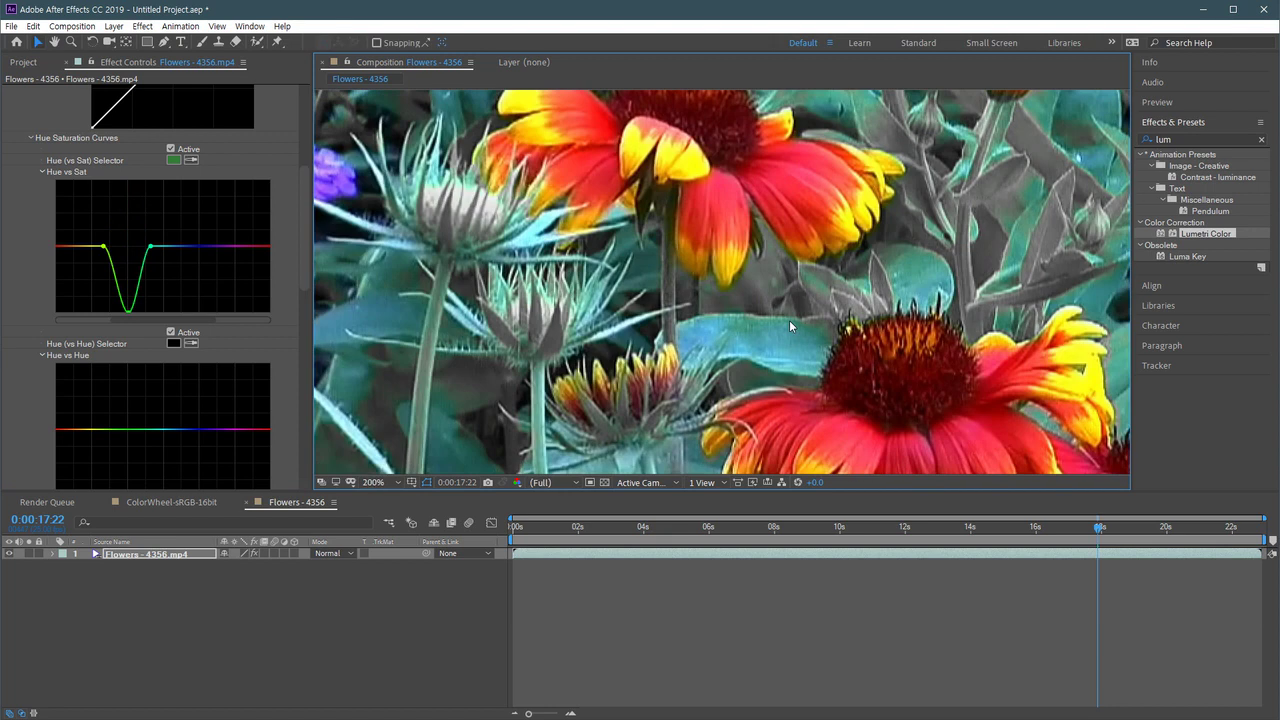
scroll(868, 280, down, 1)
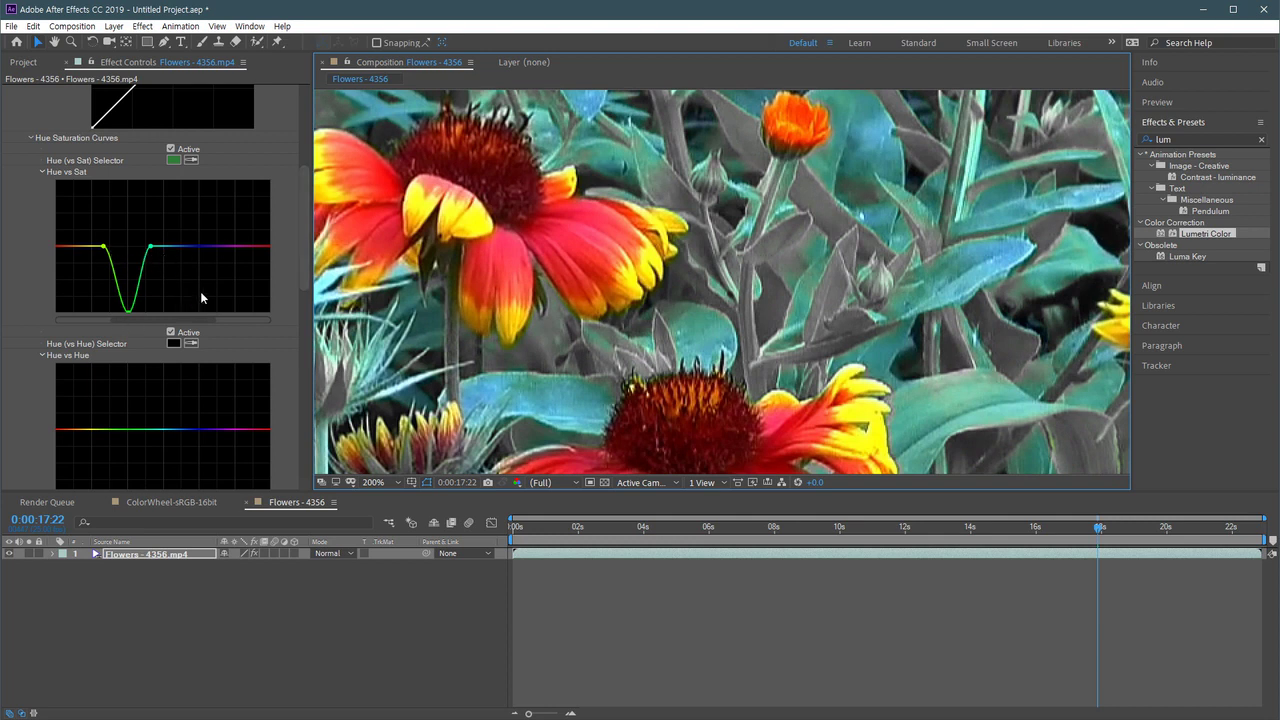
scroll(218, 274, down, 1)
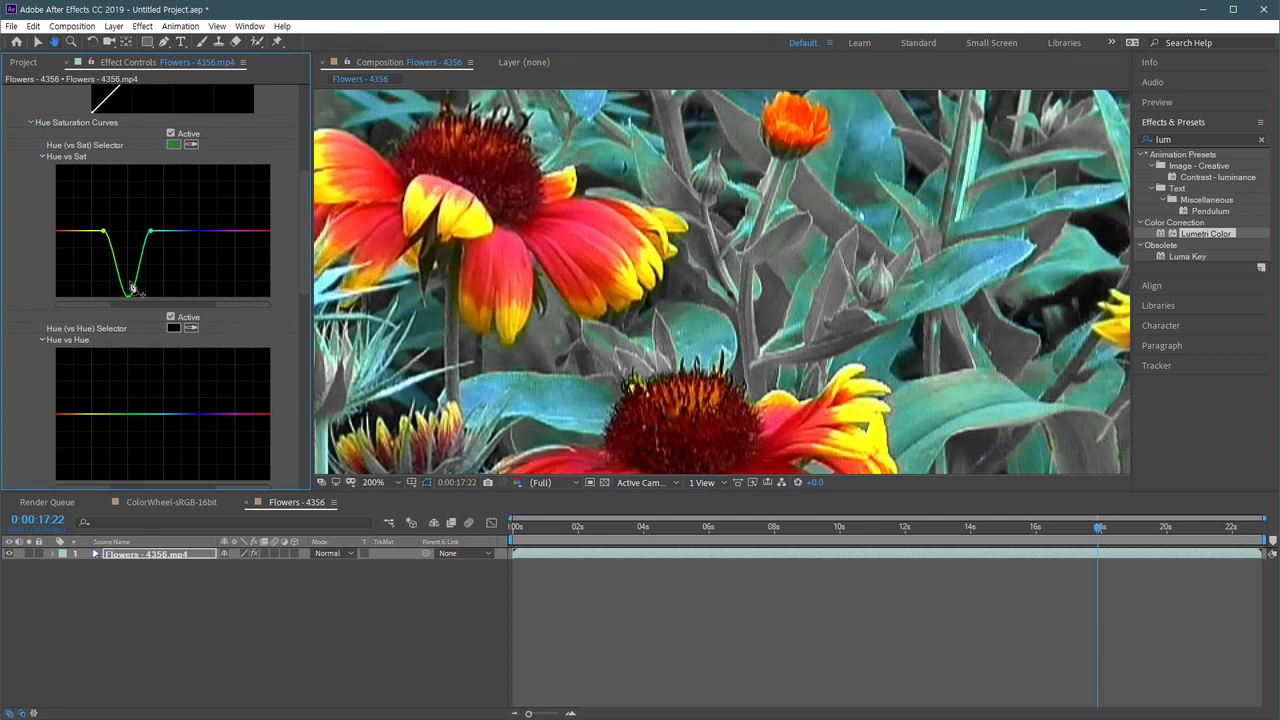
Shift the Hue vs Sat dip's lowest point toward warmer hues, inspecting the orange bud close up.
mouse_move(128, 293)
mouse_down()
mouse_move(117, 305)
mouse_move(150, 305)
mouse_move(104, 304)
mouse_up()
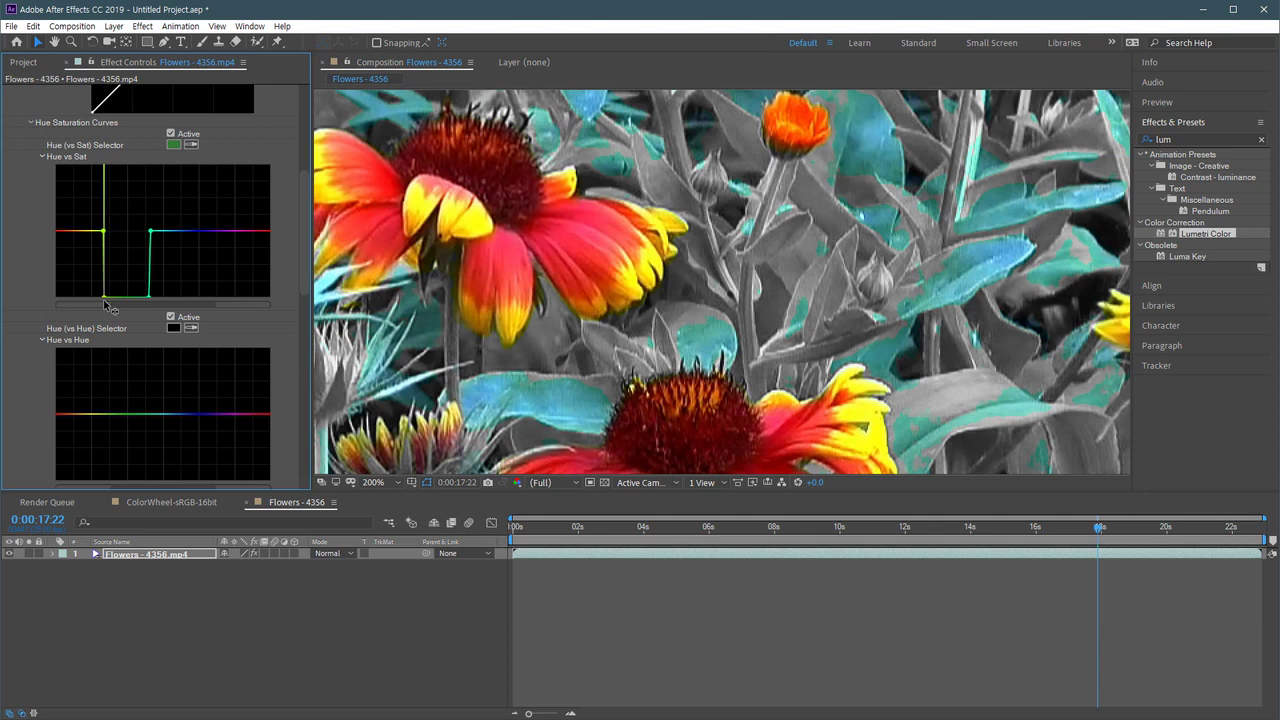
scroll(730, 334, up, 2)
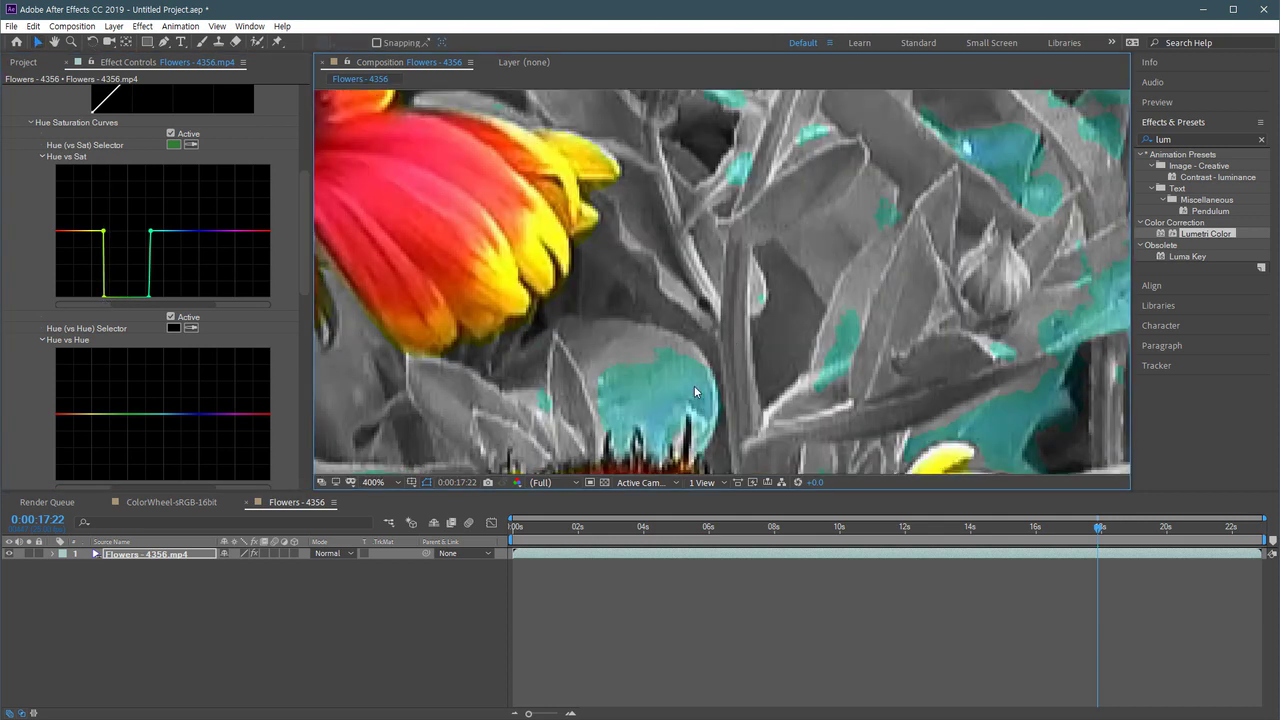
scroll(660, 330, down, 1)
scroll(584, 337, up, 3)
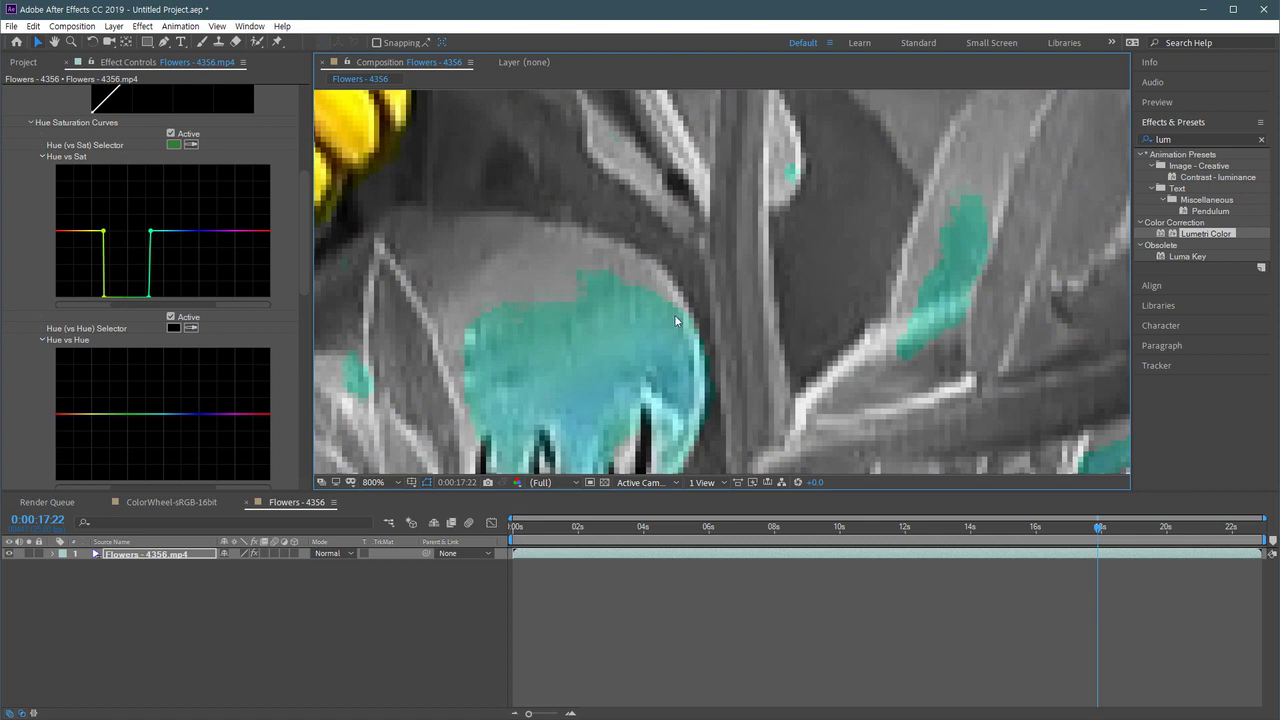
scroll(675, 320, right, 3)
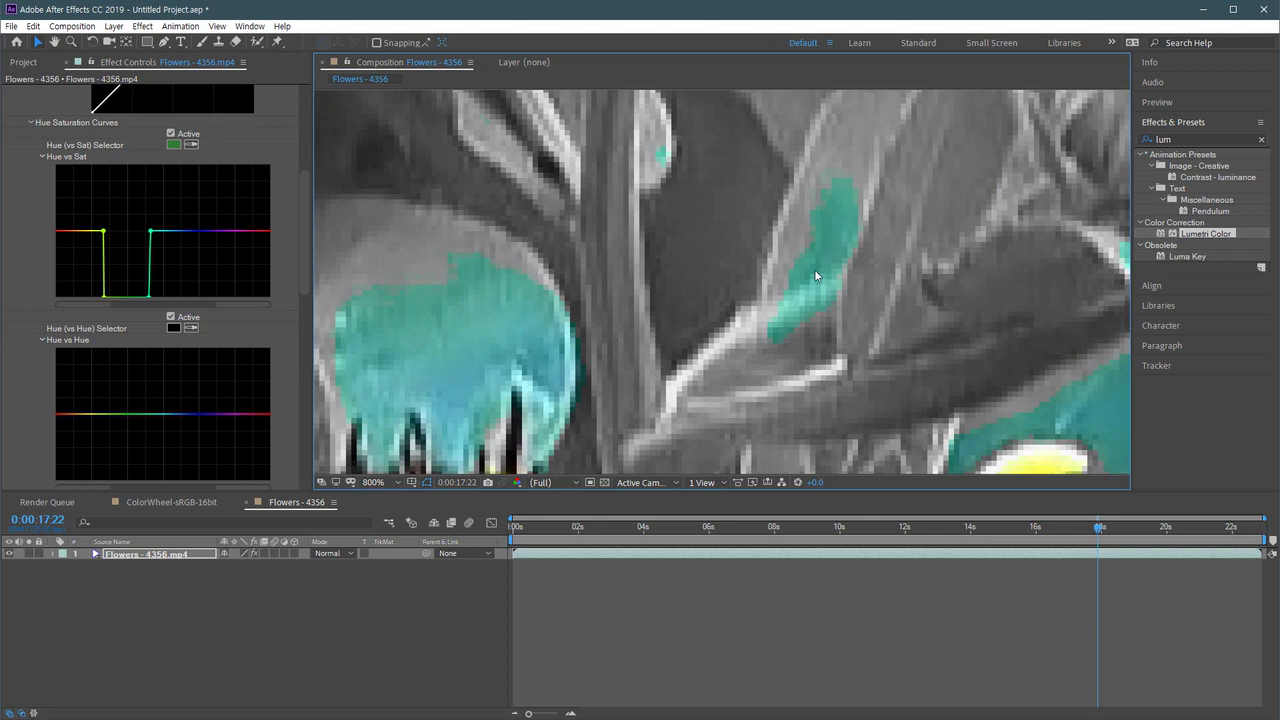
scroll(814, 269, down, 8)
scroll(798, 196, up, 6)
scroll(798, 196, up, 3)
scroll(736, 307, up, 3)
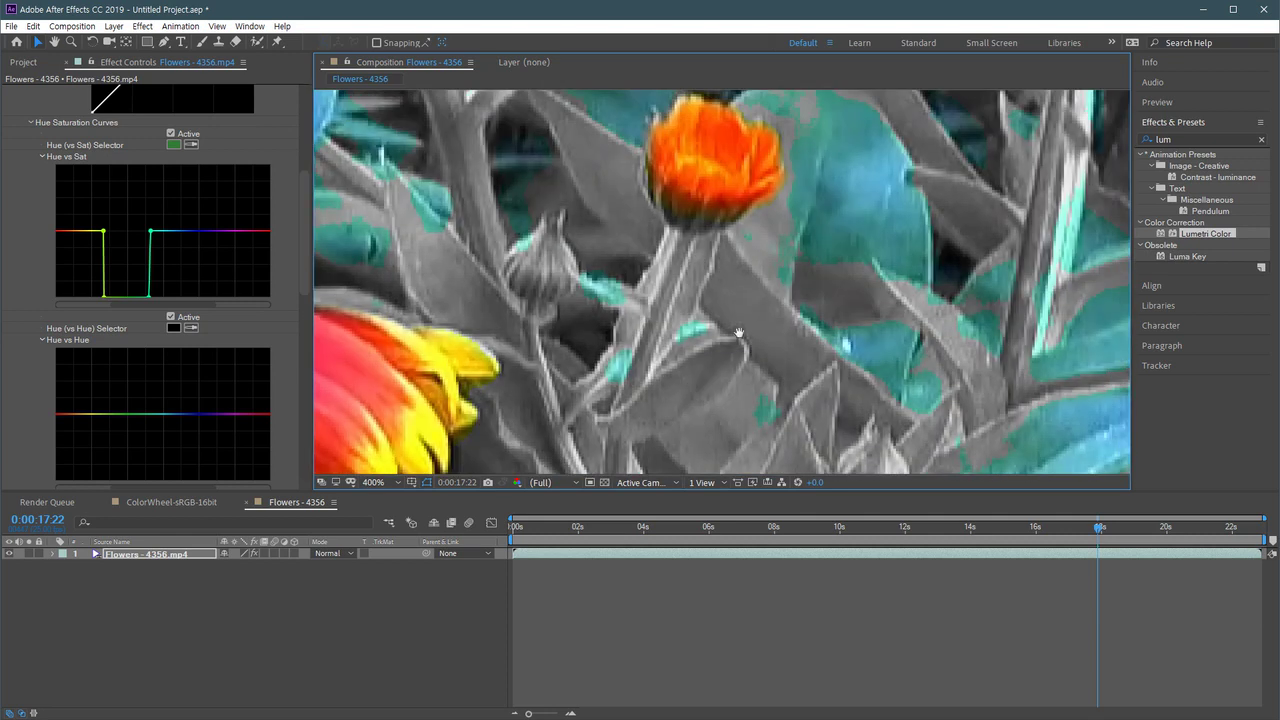
drag(739, 332, 684, 437)
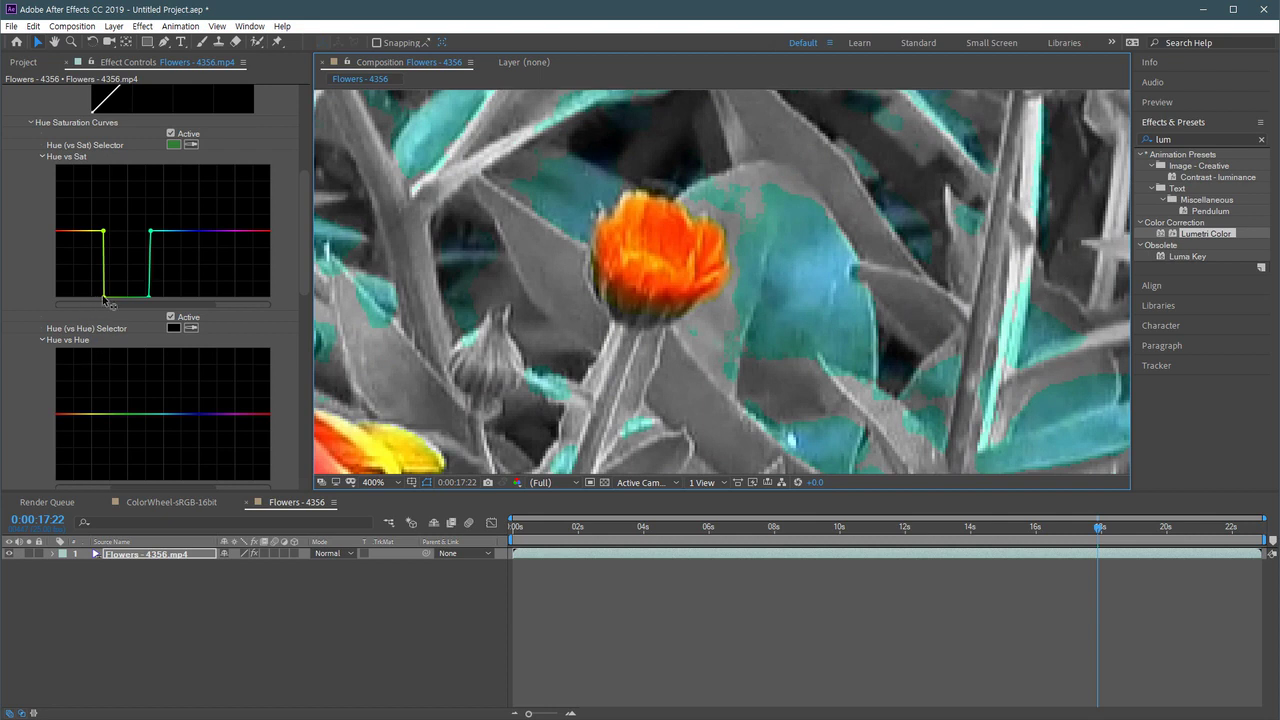
Slide the dip's bottom point back to soften its slopes so the leaves fade to muted teal.
drag(104, 297, 115, 295)
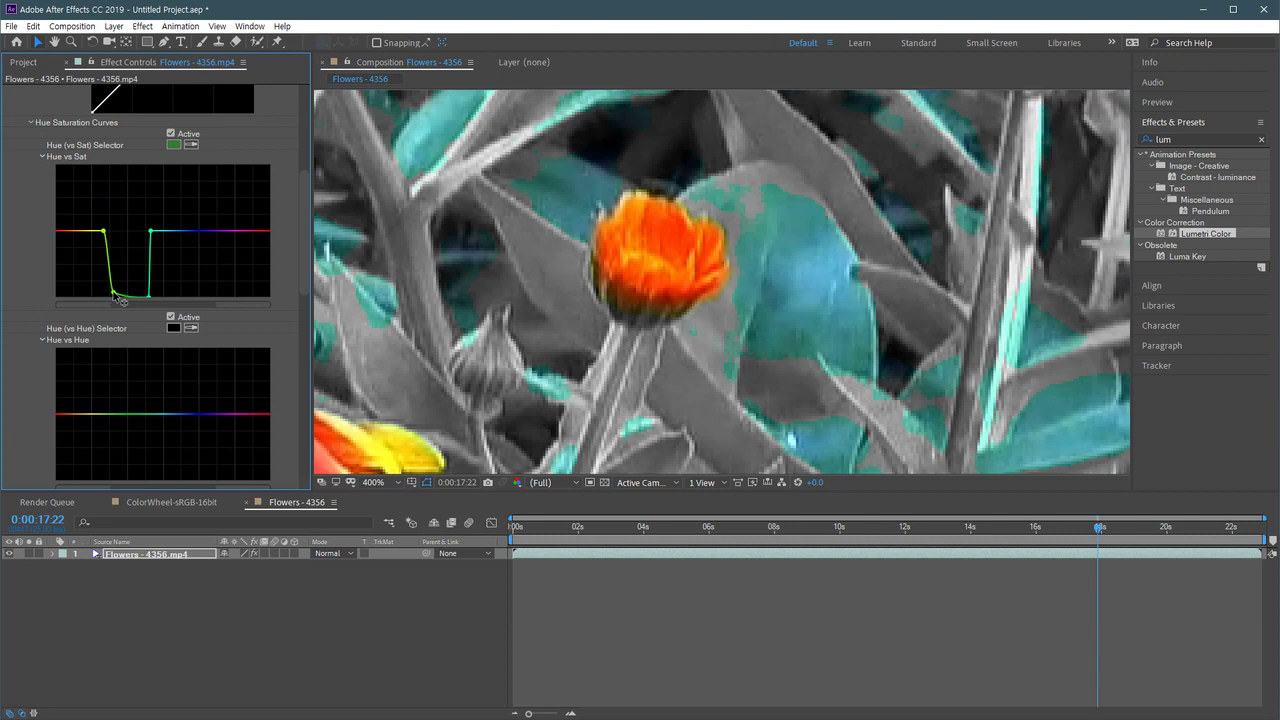
mouse_move(115, 295)
mouse_down()
mouse_move(148, 298)
mouse_move(127, 294)
mouse_up()
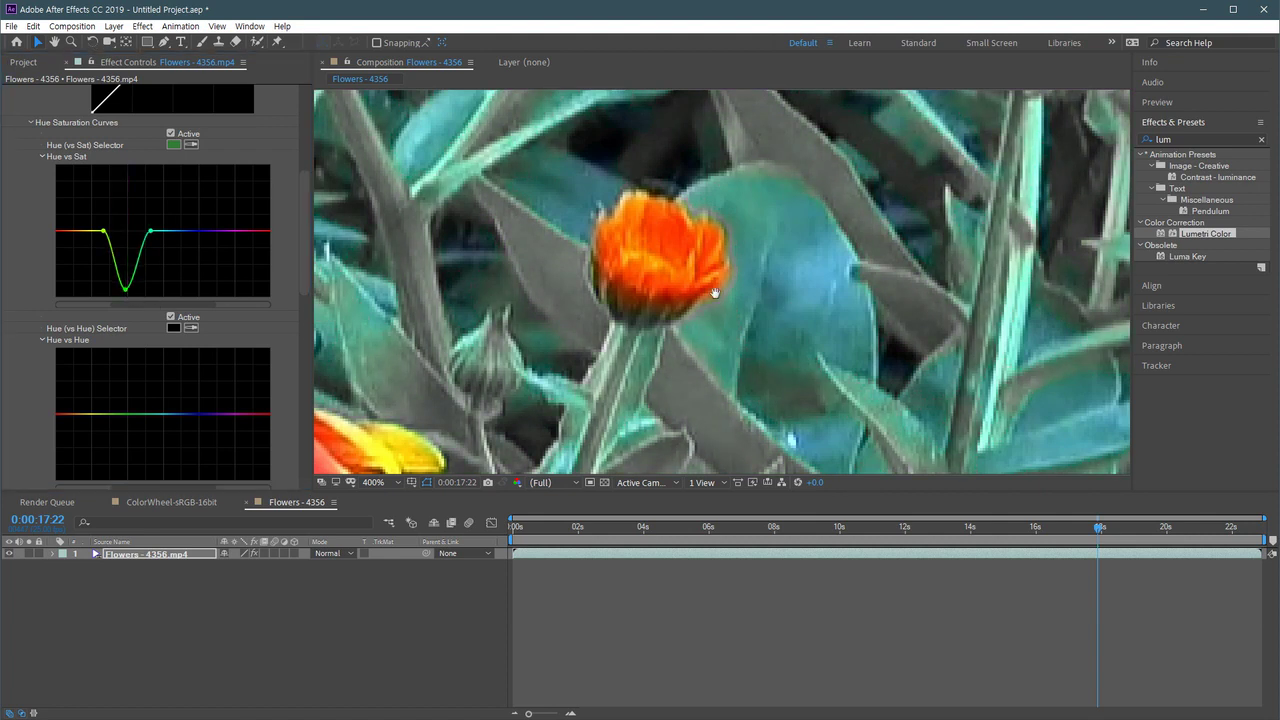
drag(1007, 410, 882, 350)
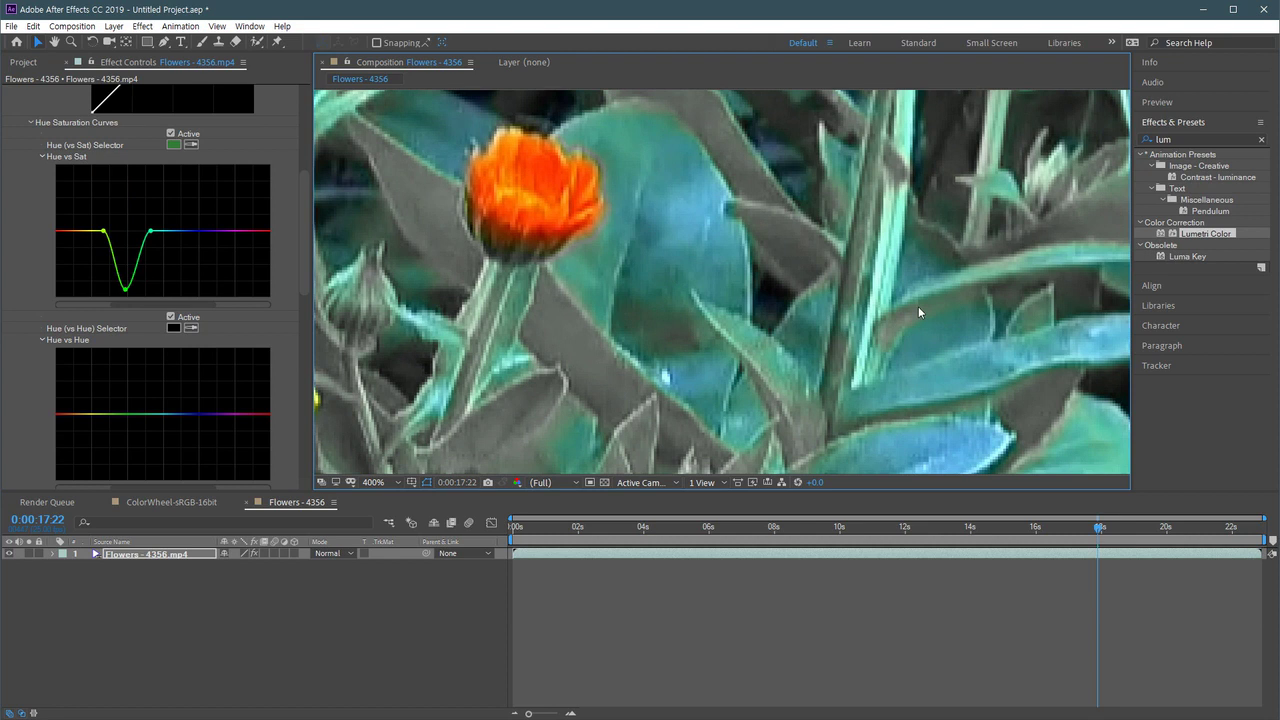
scroll(638, 255, down, 4)
scroll(638, 255, down, 4)
scroll(640, 355, up, 2)
drag(640, 355, 818, 283)
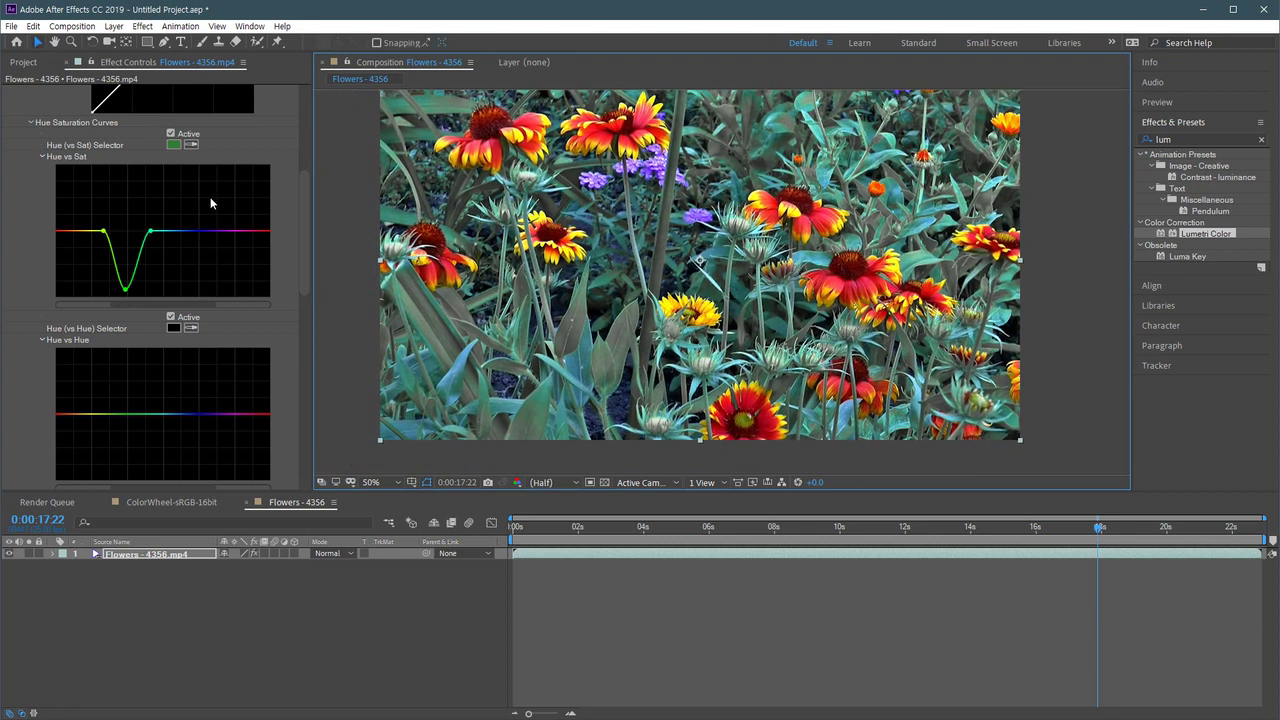
Reset the Hue vs Sat curve to flat and view the comp at 100%.
double_click(151, 236)
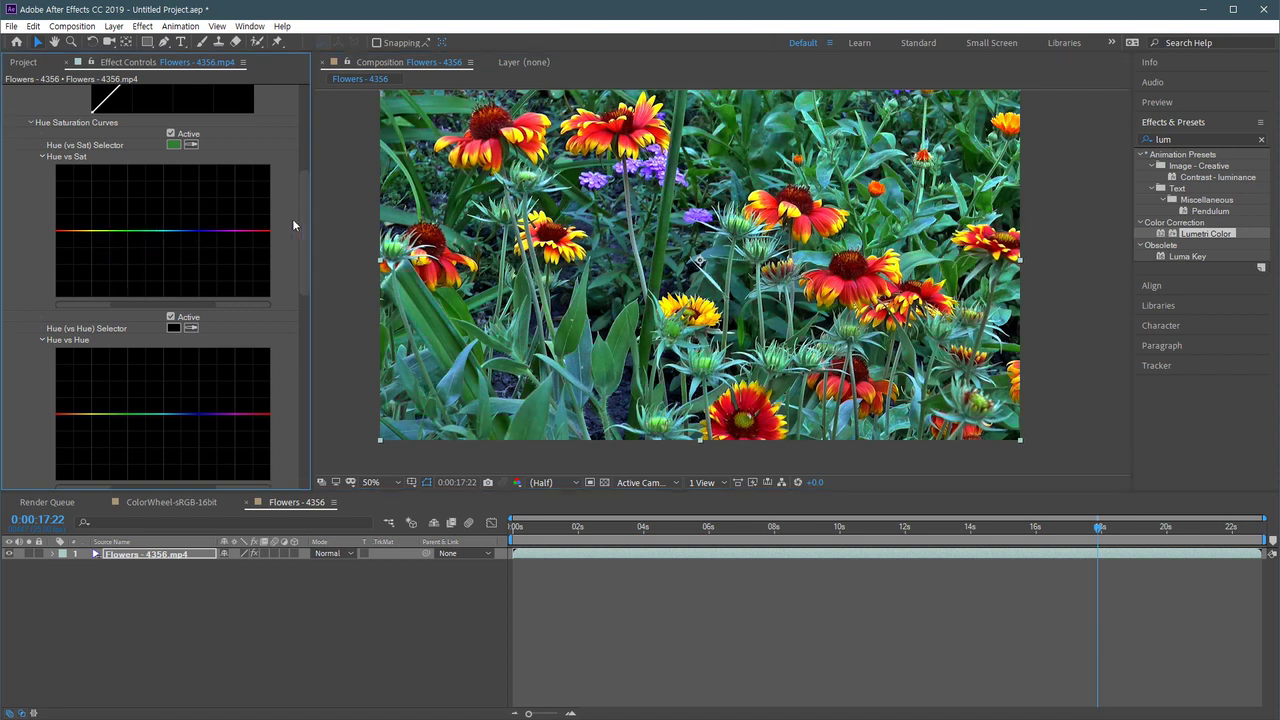
drag(304, 219, 301, 250)
scroll(301, 250, down, 1)
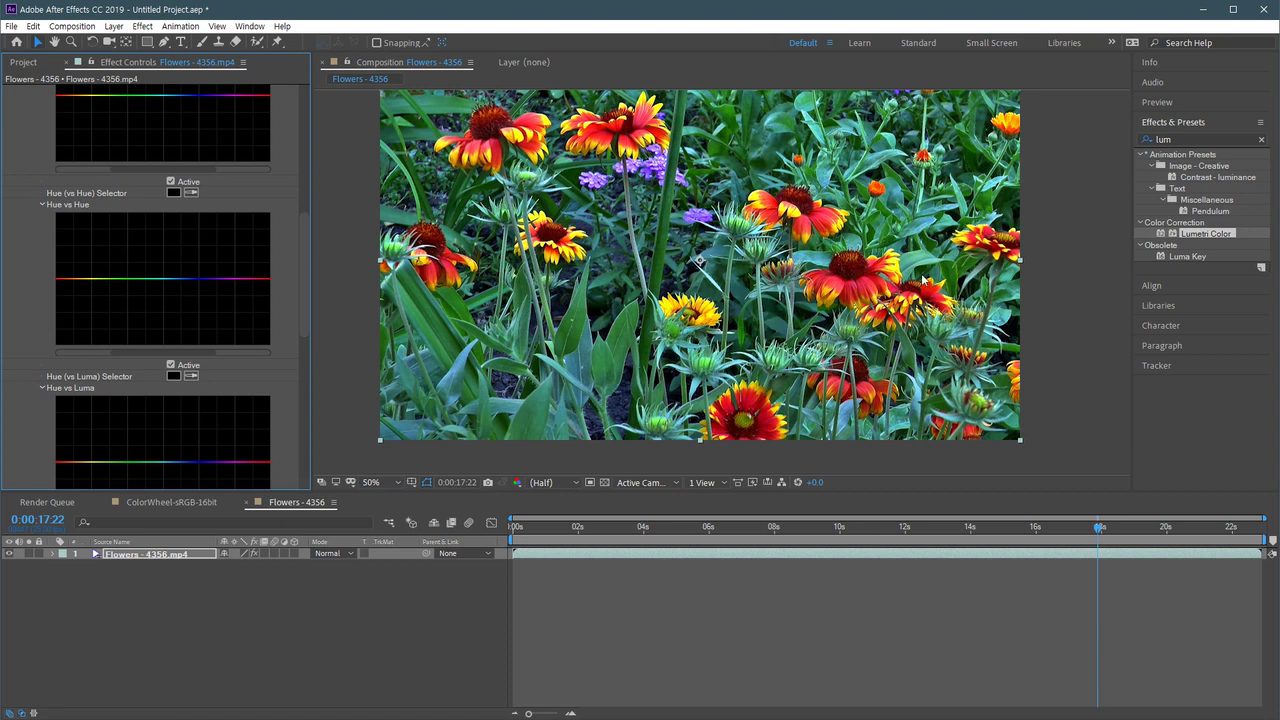
key(period)
Key Hue vs Hue to the red petals, rotate them toward purple, and compare on/off.
click(191, 194)
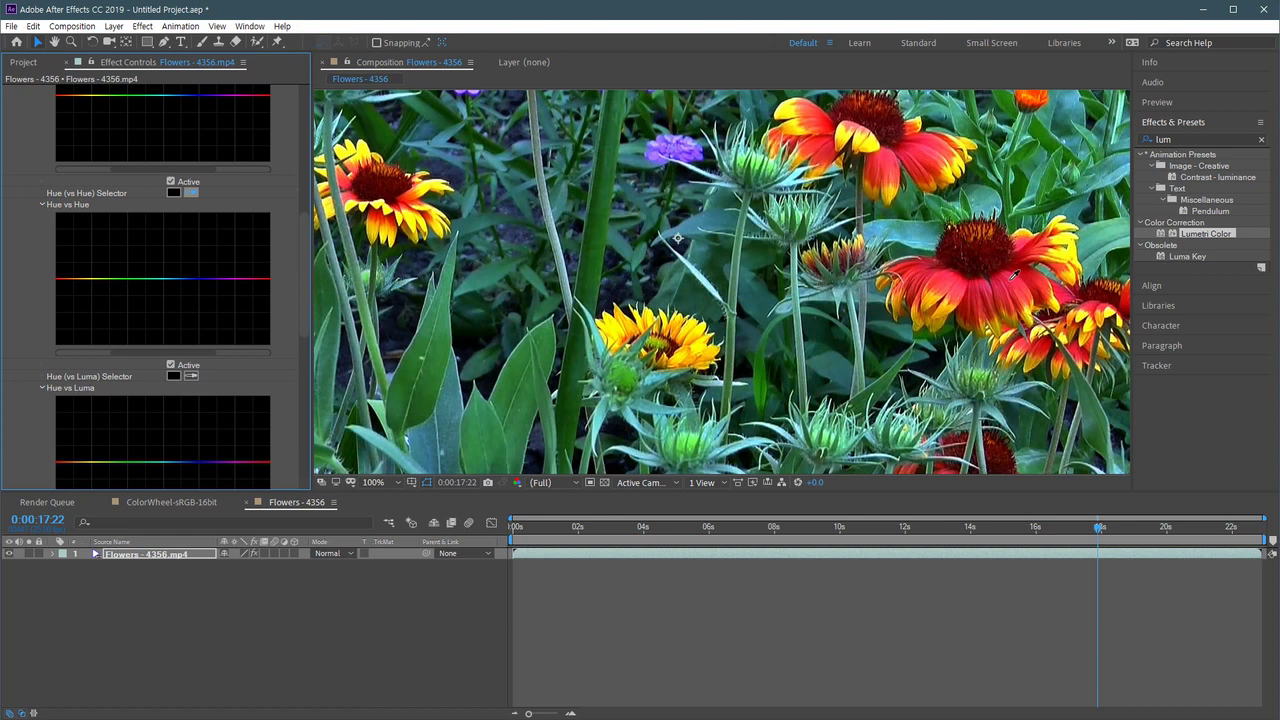
click(1010, 284)
drag(704, 366, 582, 375)
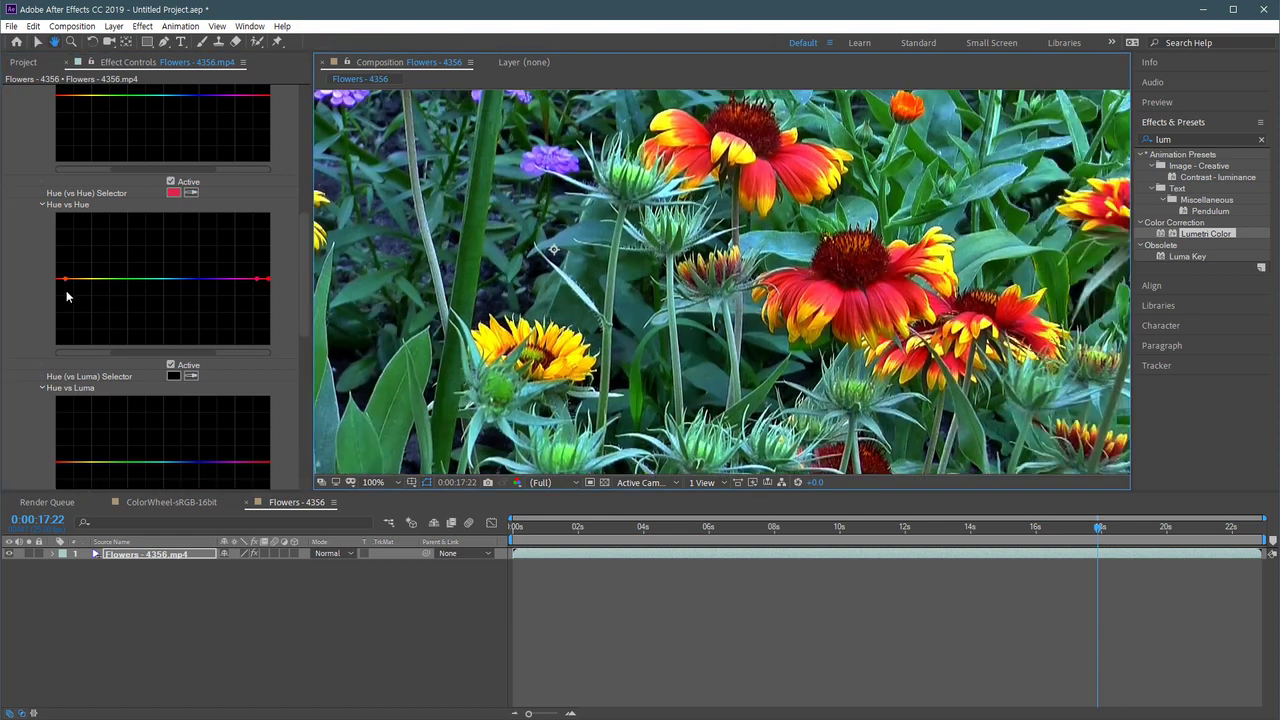
mouse_move(269, 278)
mouse_down()
mouse_move(280, 341)
mouse_move(289, 245)
mouse_up()
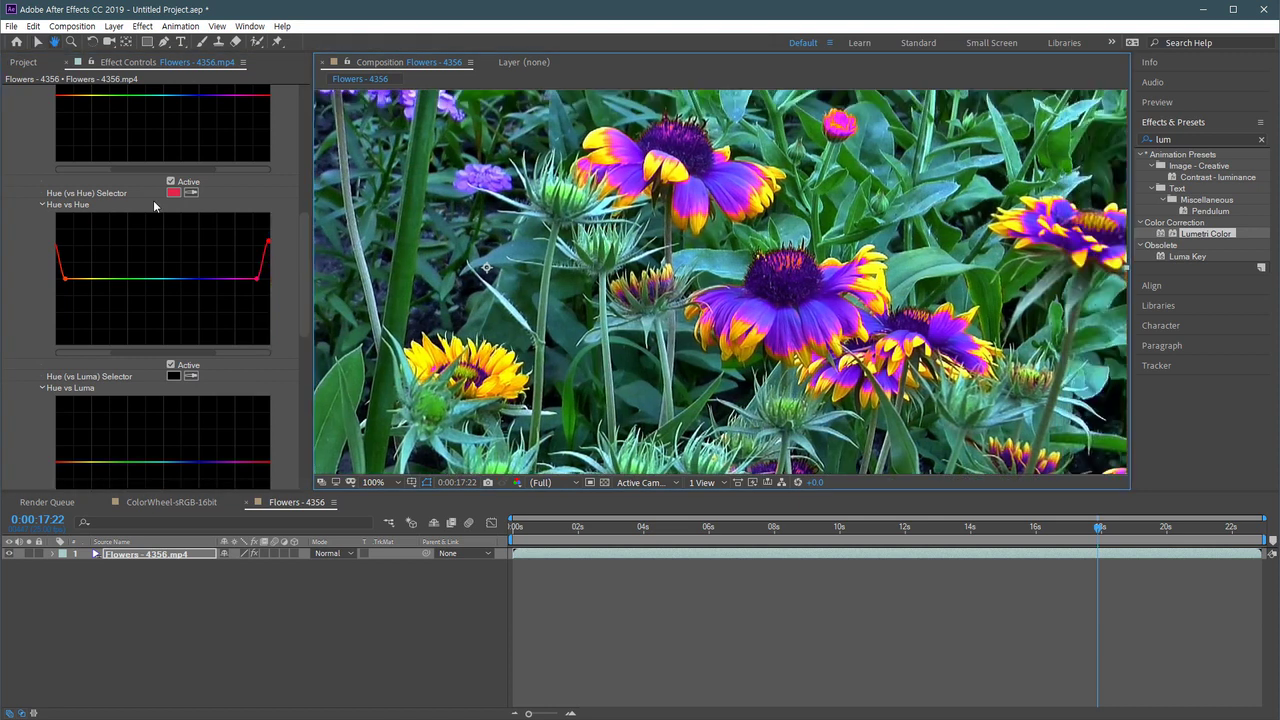
click(171, 182)
click(171, 182)
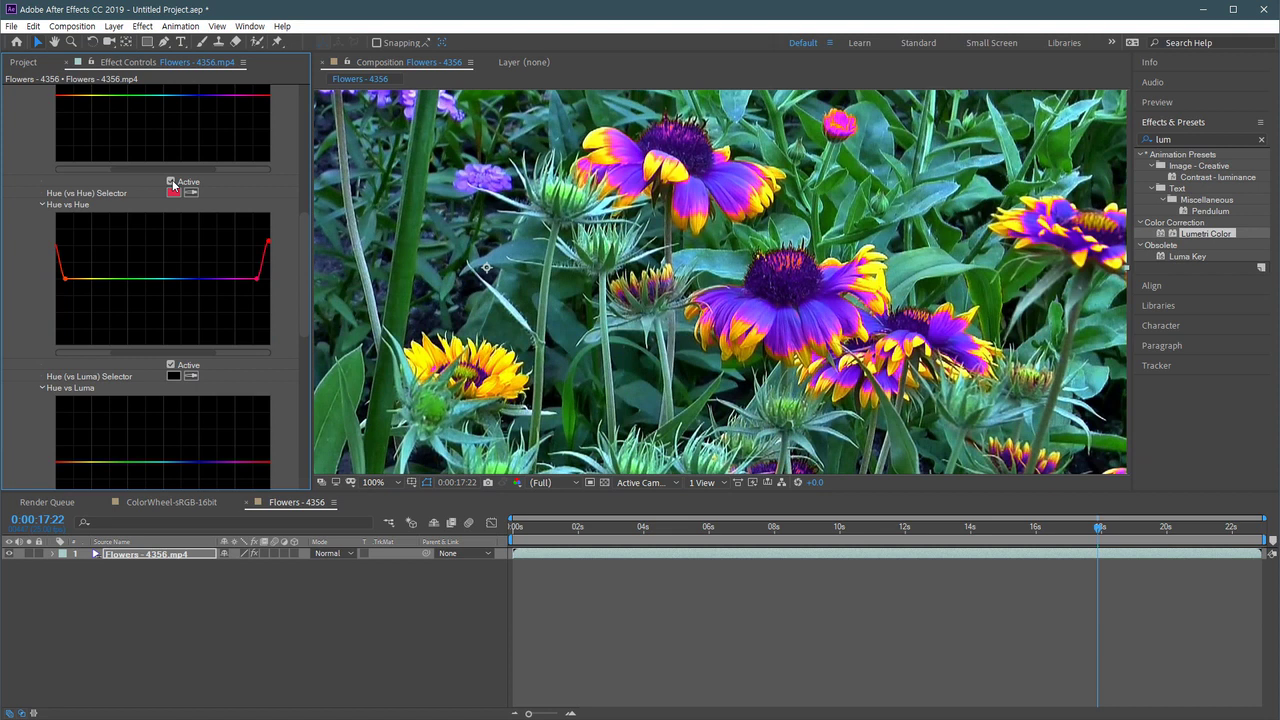
click(171, 182)
click(171, 182)
Shift the recoloured petals from purple to magenta and compare against the original reds.
drag(263, 245, 269, 259)
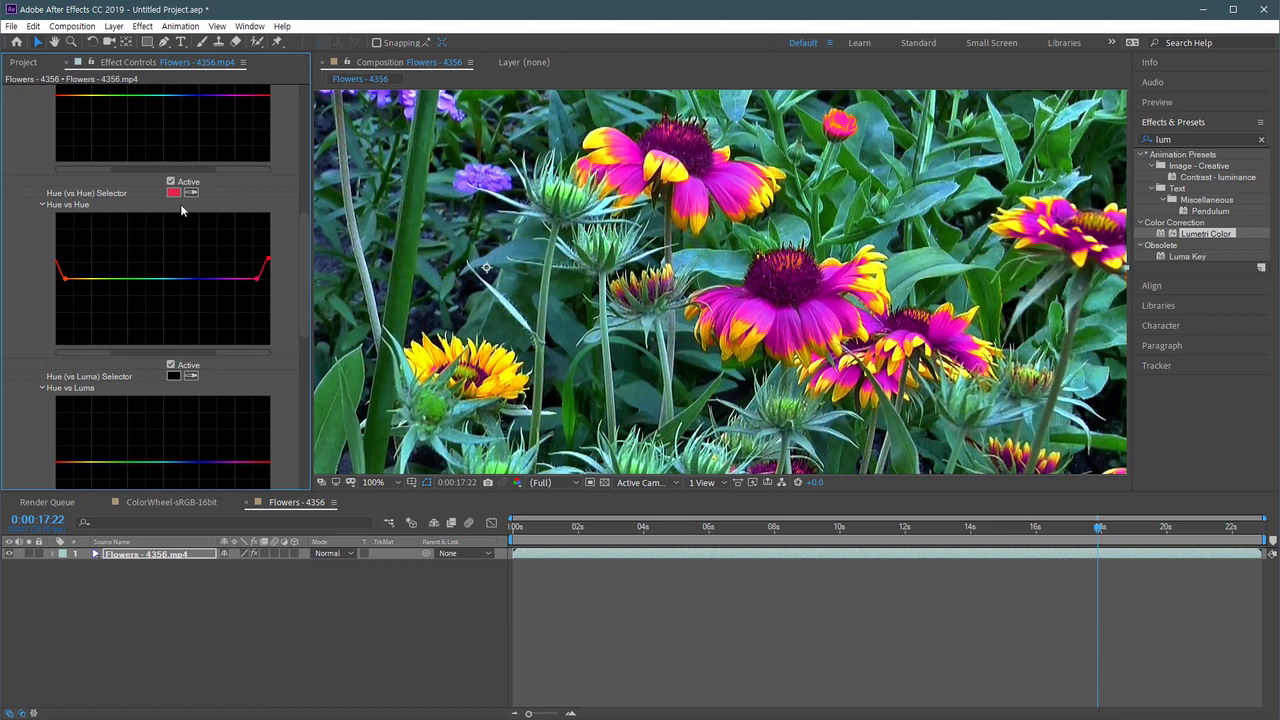
click(170, 183)
click(170, 183)
click(170, 183)
click(170, 183)
Reset Hue vs Hue to flat and sample a red flower for the Hue vs Luma curve.
double_click(262, 287)
drag(306, 253, 306, 282)
scroll(306, 287, down, 3)
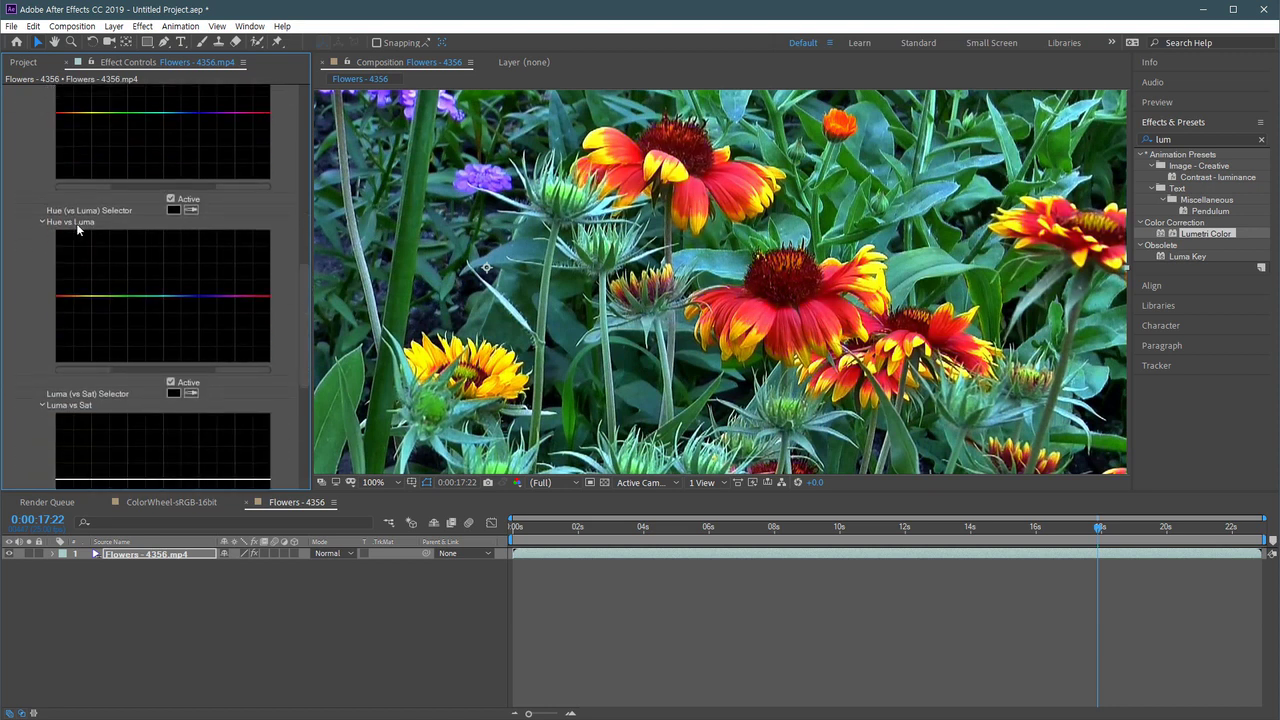
click(191, 210)
click(770, 304)
Lift the Hue vs Luma red ends slightly above the line, comparing it off and on.
drag(270, 298, 272, 331)
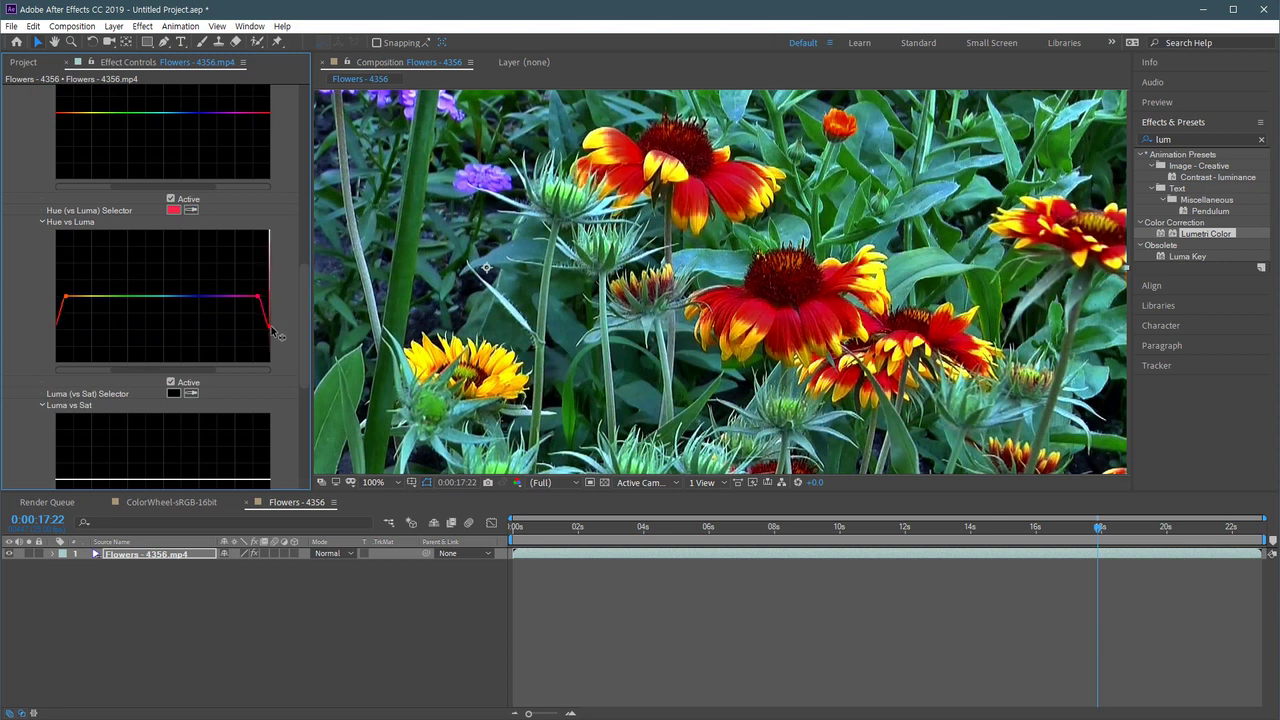
drag(271, 328, 287, 264)
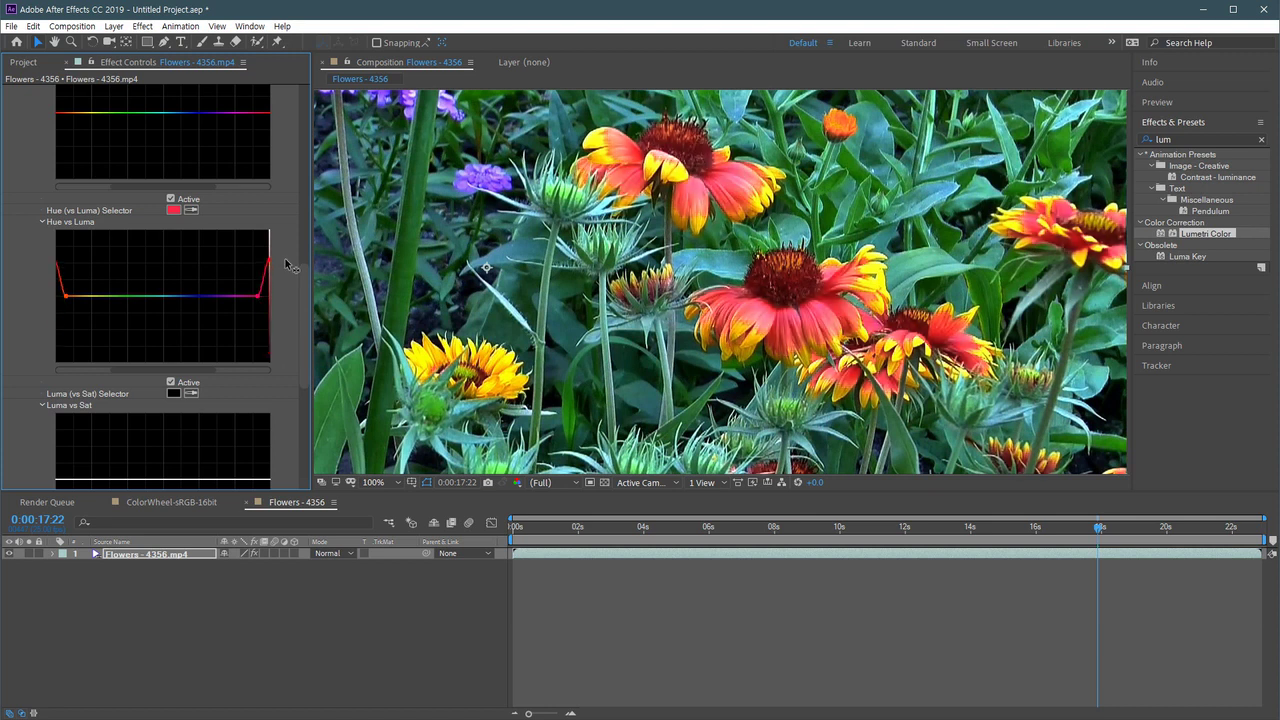
drag(290, 270, 297, 366)
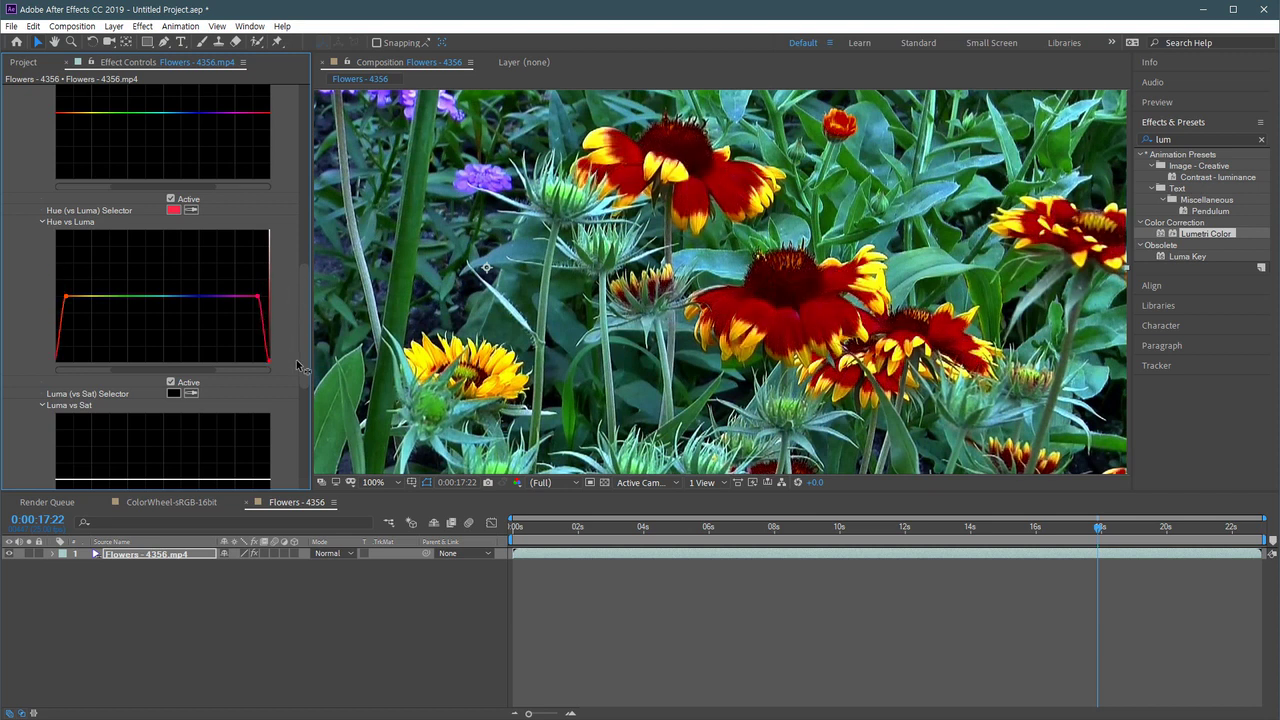
mouse_move(297, 366)
mouse_down()
mouse_move(301, 278)
mouse_move(305, 300)
mouse_up()
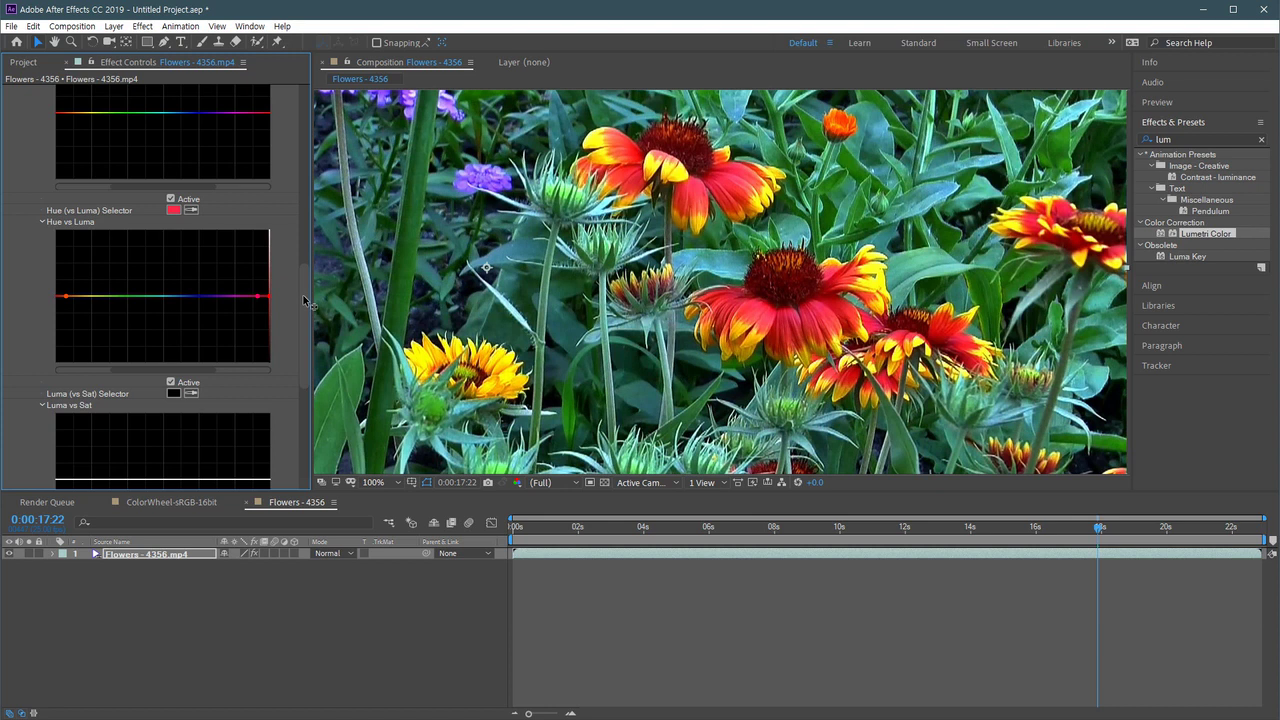
drag(305, 300, 308, 286)
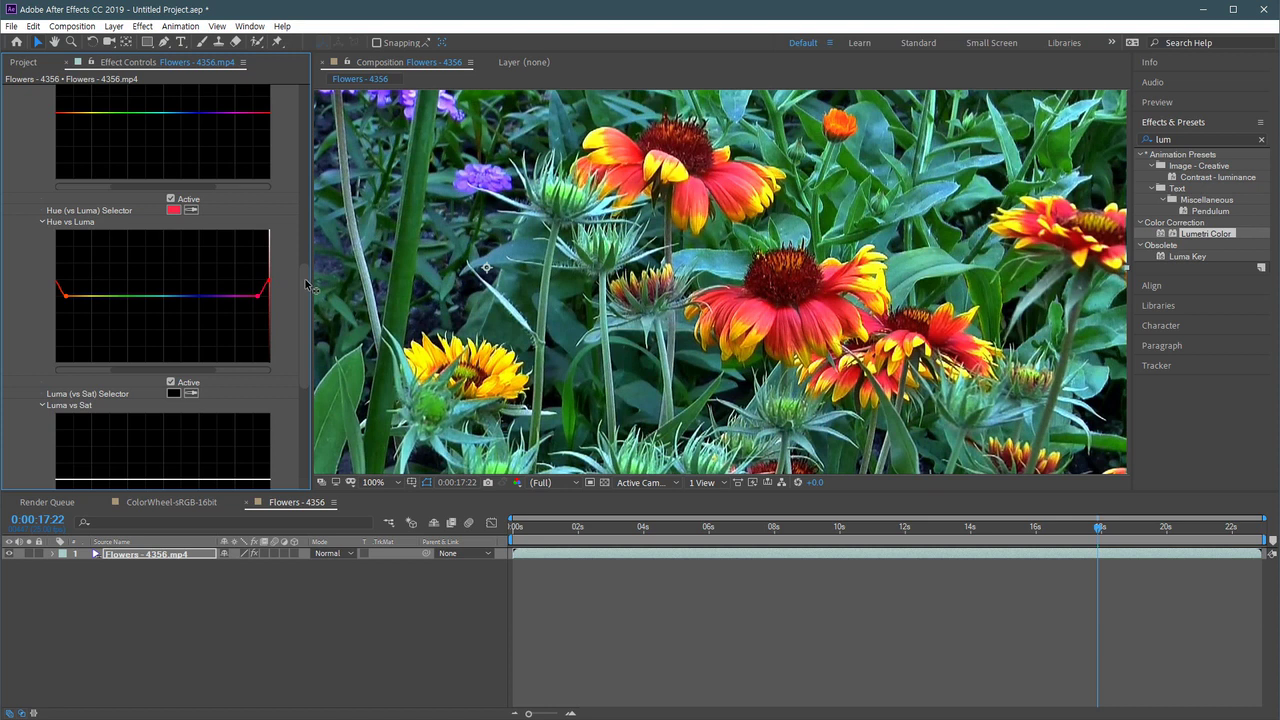
click(170, 199)
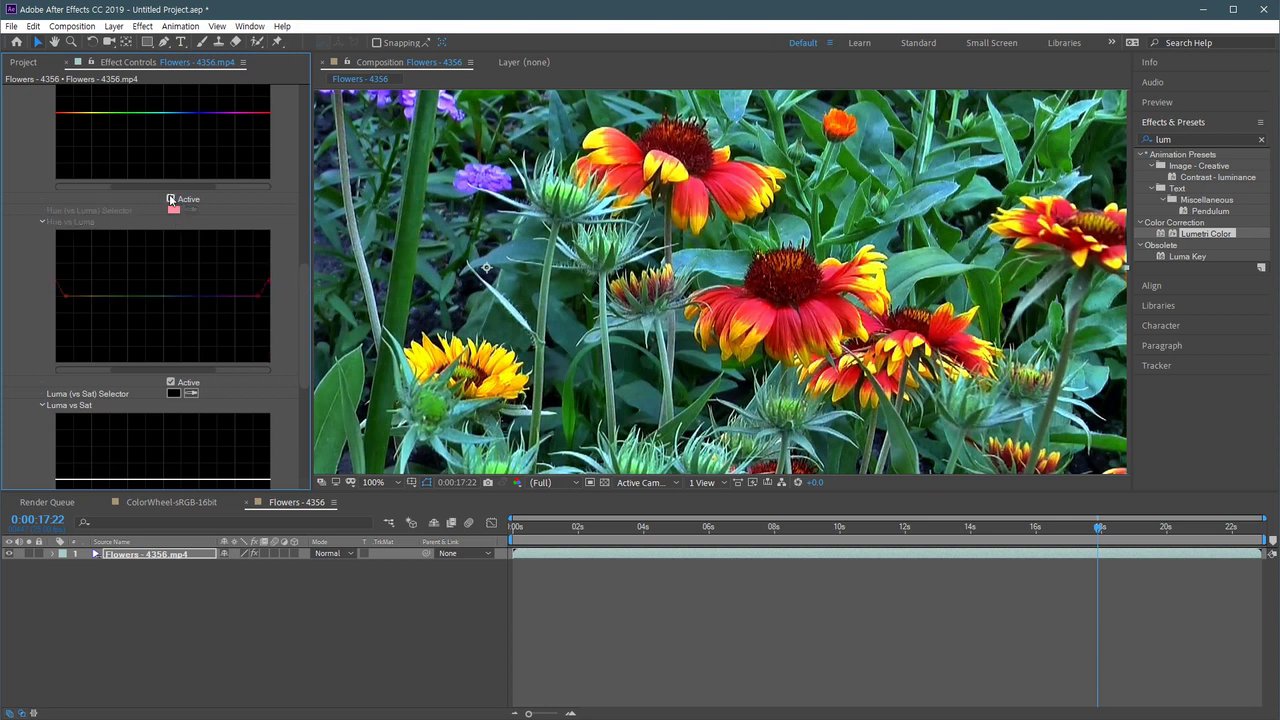
click(170, 199)
click(170, 199)
click(170, 199)
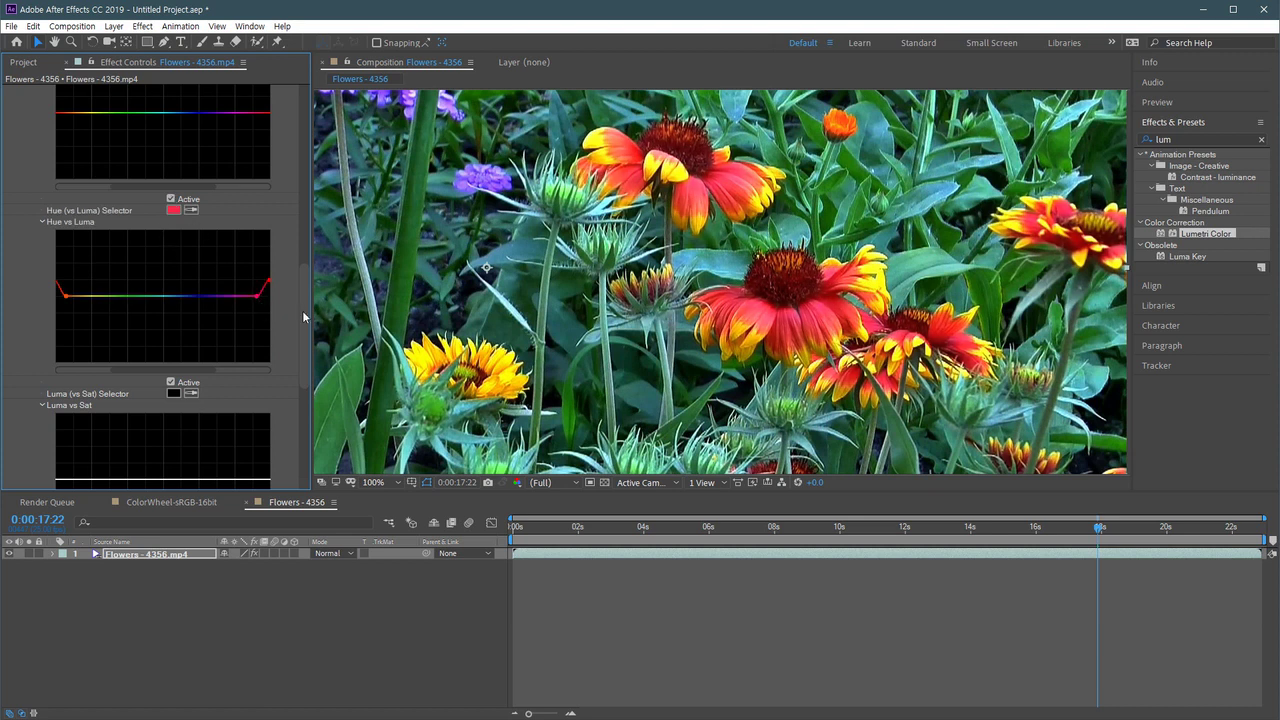
Reset Hue vs Luma to flat and sample a dark green for Luma vs Sat.
double_click(270, 285)
drag(300, 286, 301, 343)
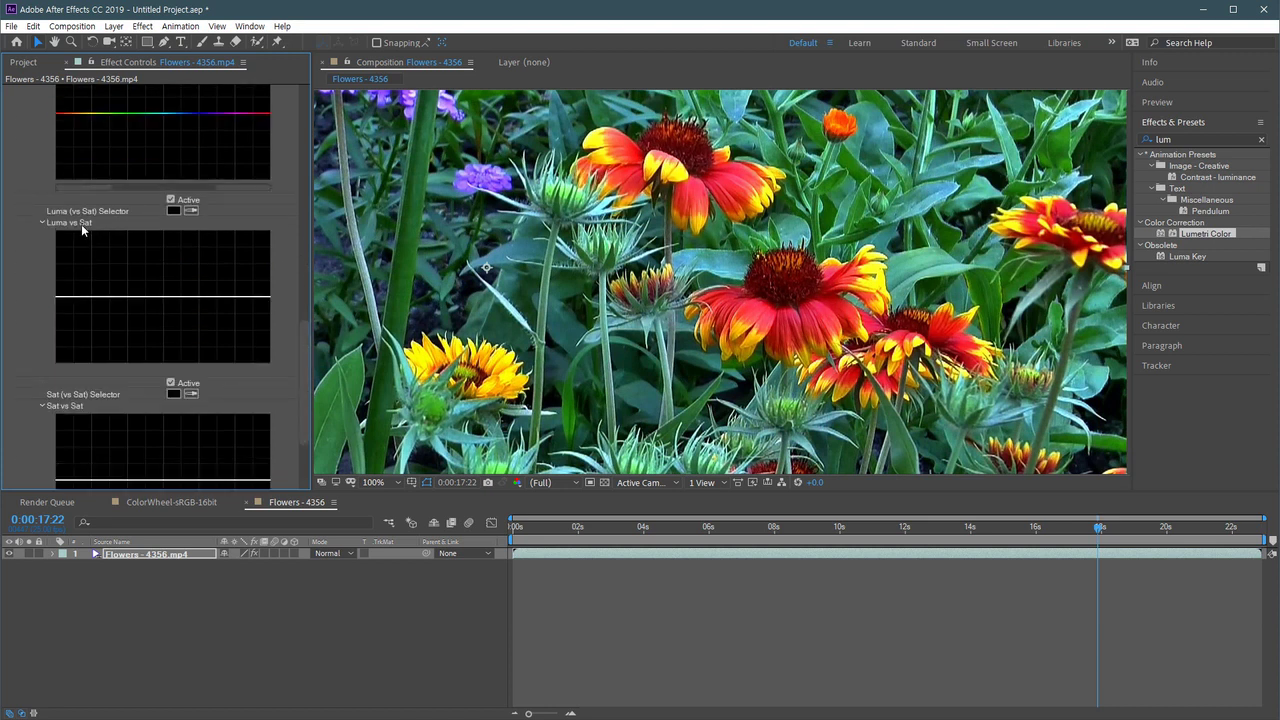
click(191, 210)
click(533, 285)
Drag a Luma vs Sat point into a dip, then a small peak, at 200% zoom.
drag(109, 299, 108, 356)
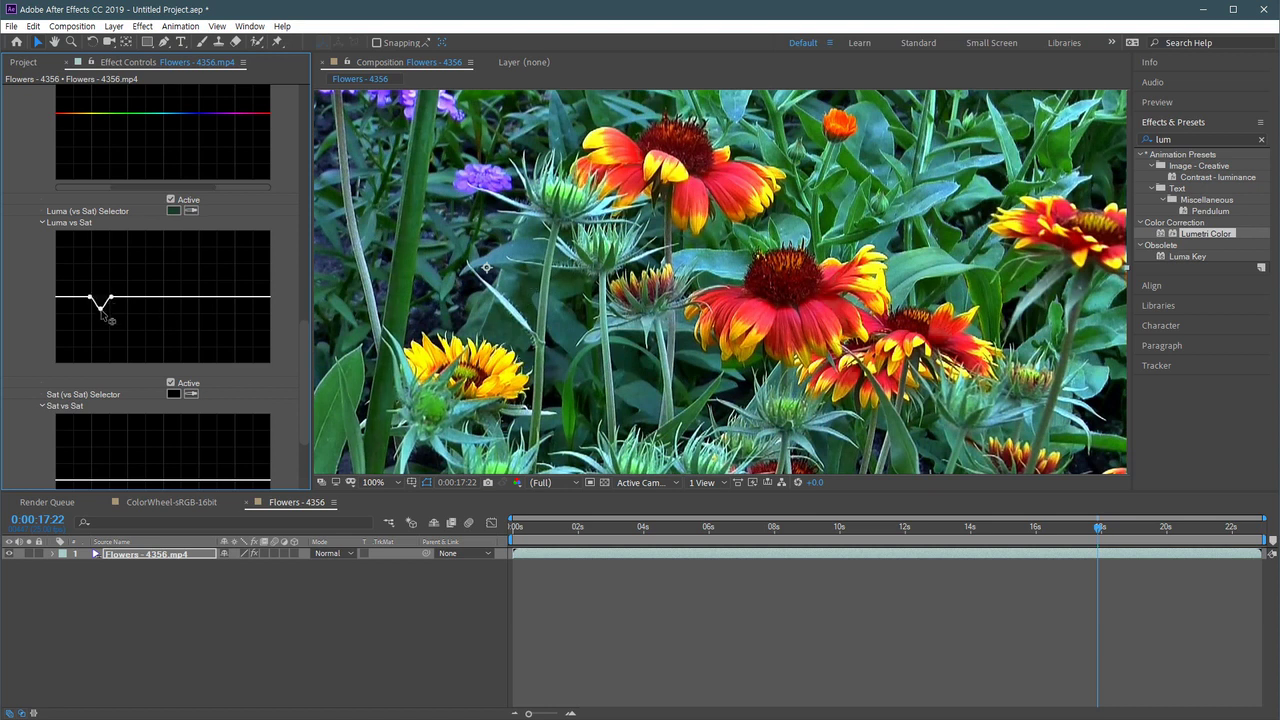
mouse_move(109, 357)
mouse_down()
mouse_move(118, 297)
mouse_move(120, 364)
mouse_up()
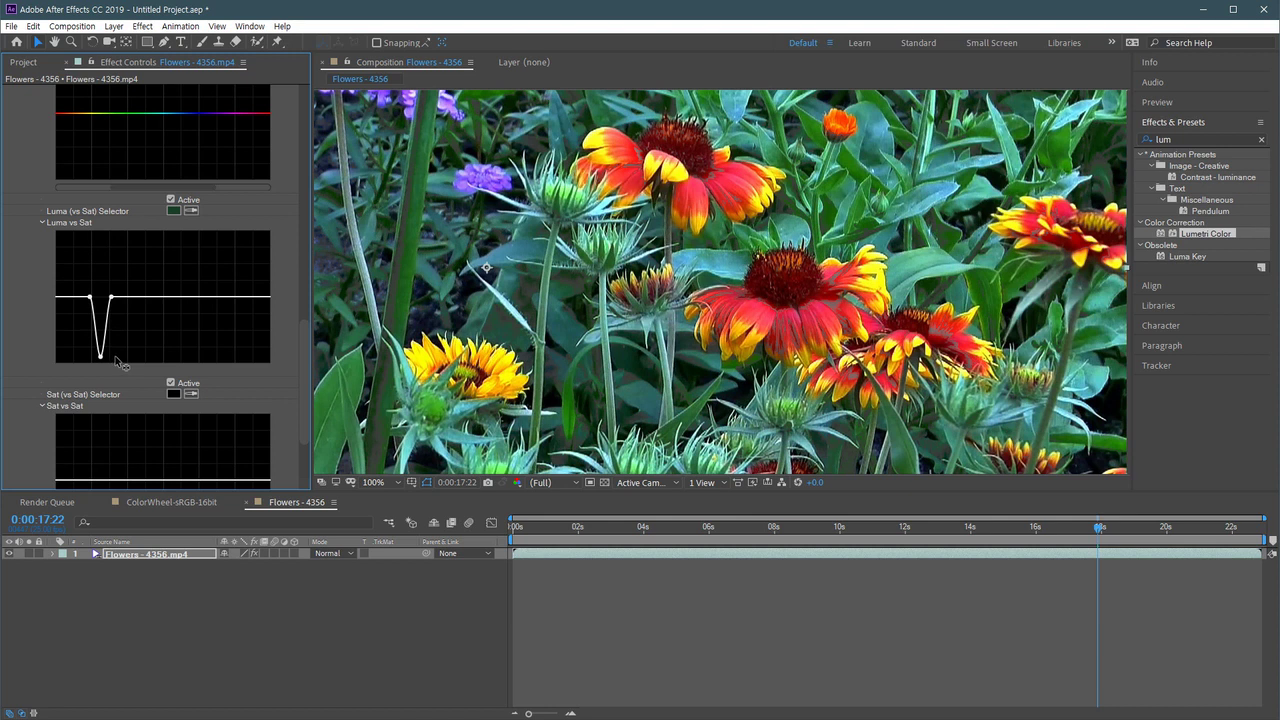
key(period)
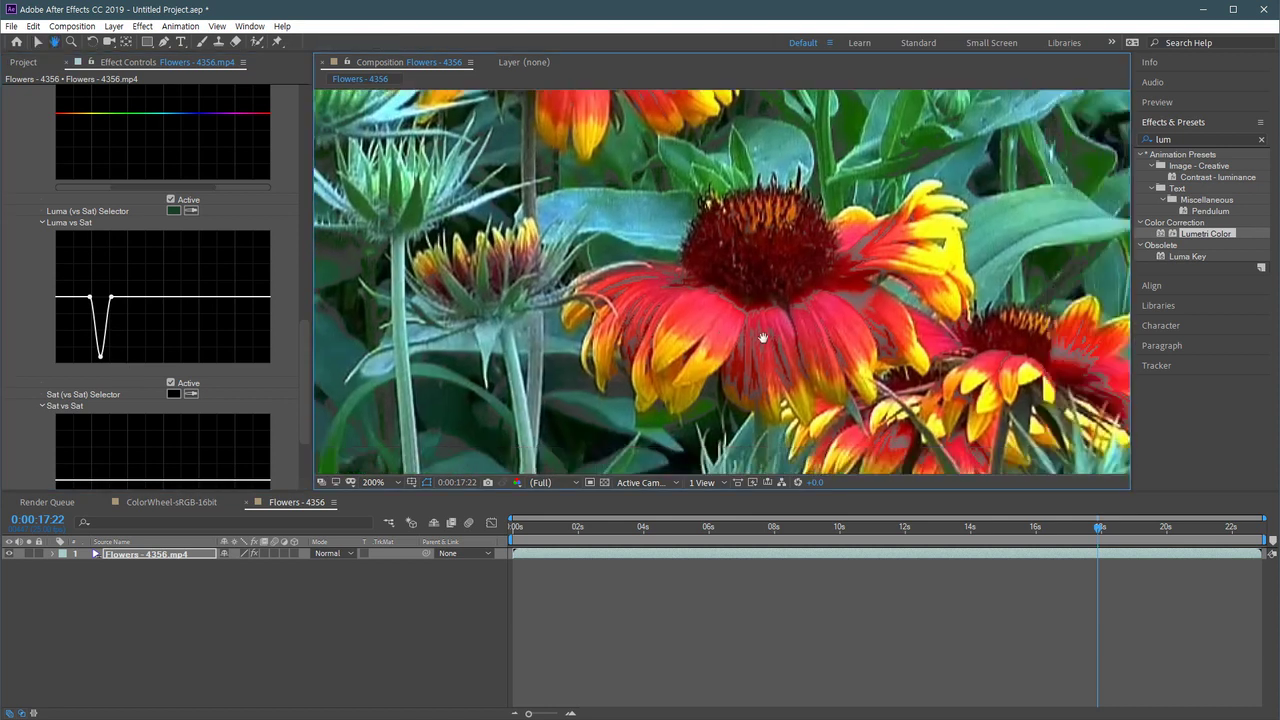
drag(874, 366, 815, 286)
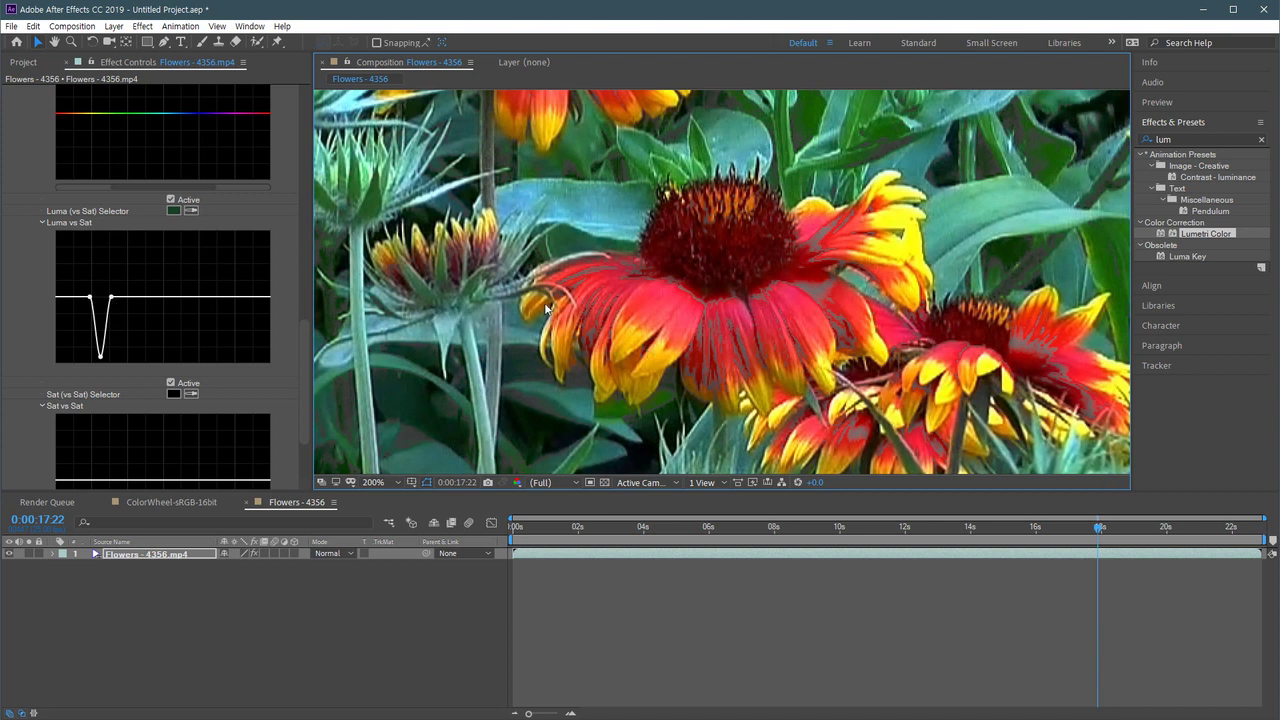
scroll(758, 316, up, 1)
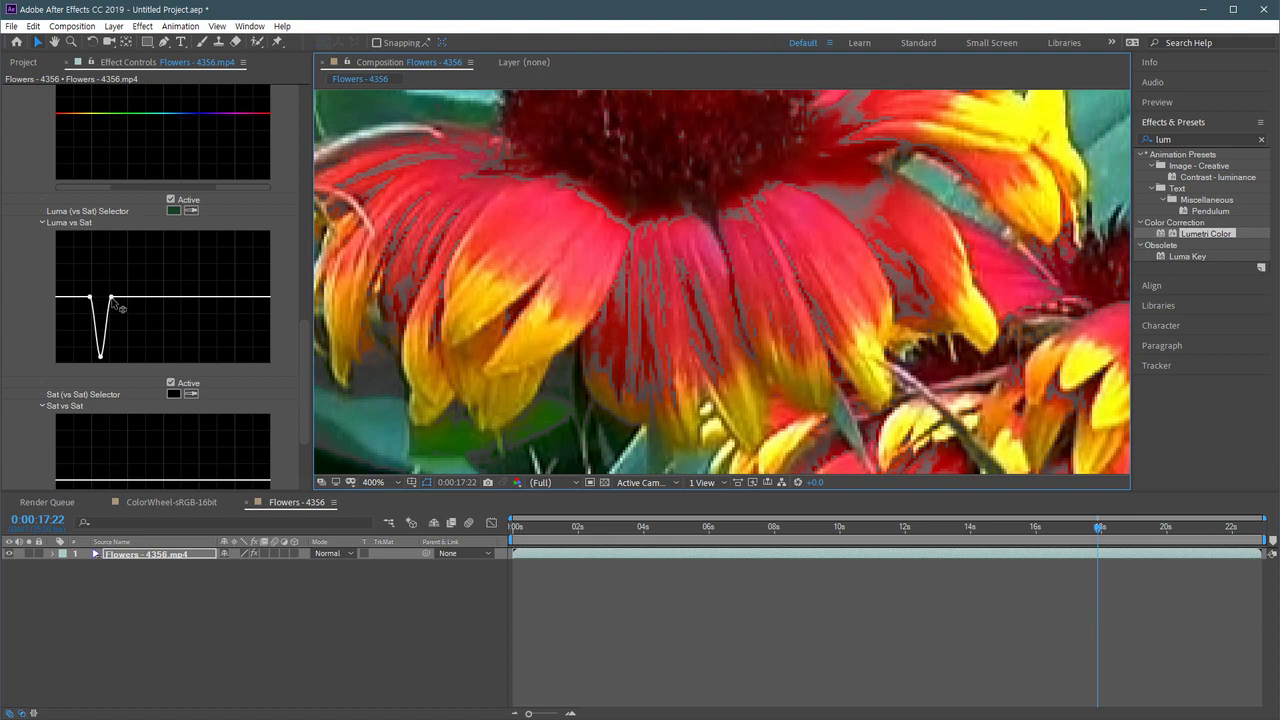
Widen the Luma vs Sat dip, then reshape it into a shallow dip.
mouse_move(112, 297)
mouse_down()
mouse_move(127, 297)
mouse_move(67, 303)
mouse_up()
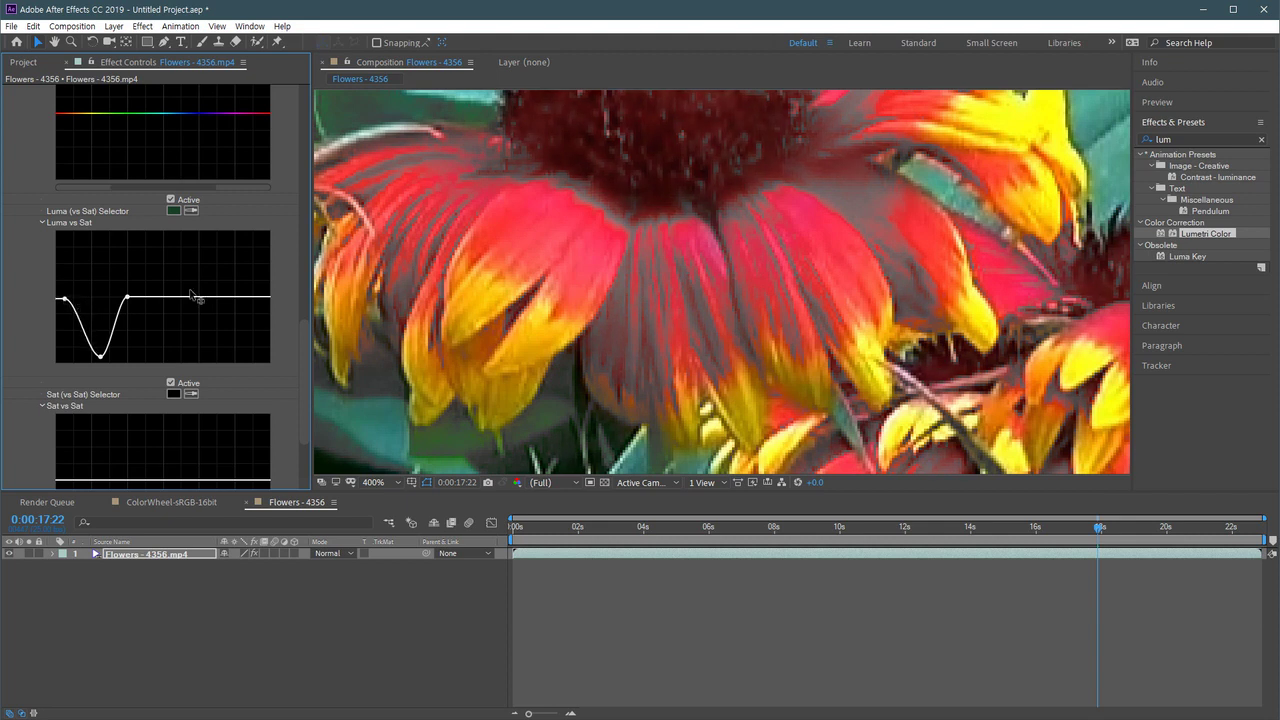
scroll(649, 288, down, 4)
drag(649, 288, 790, 314)
scroll(738, 300, up, 2)
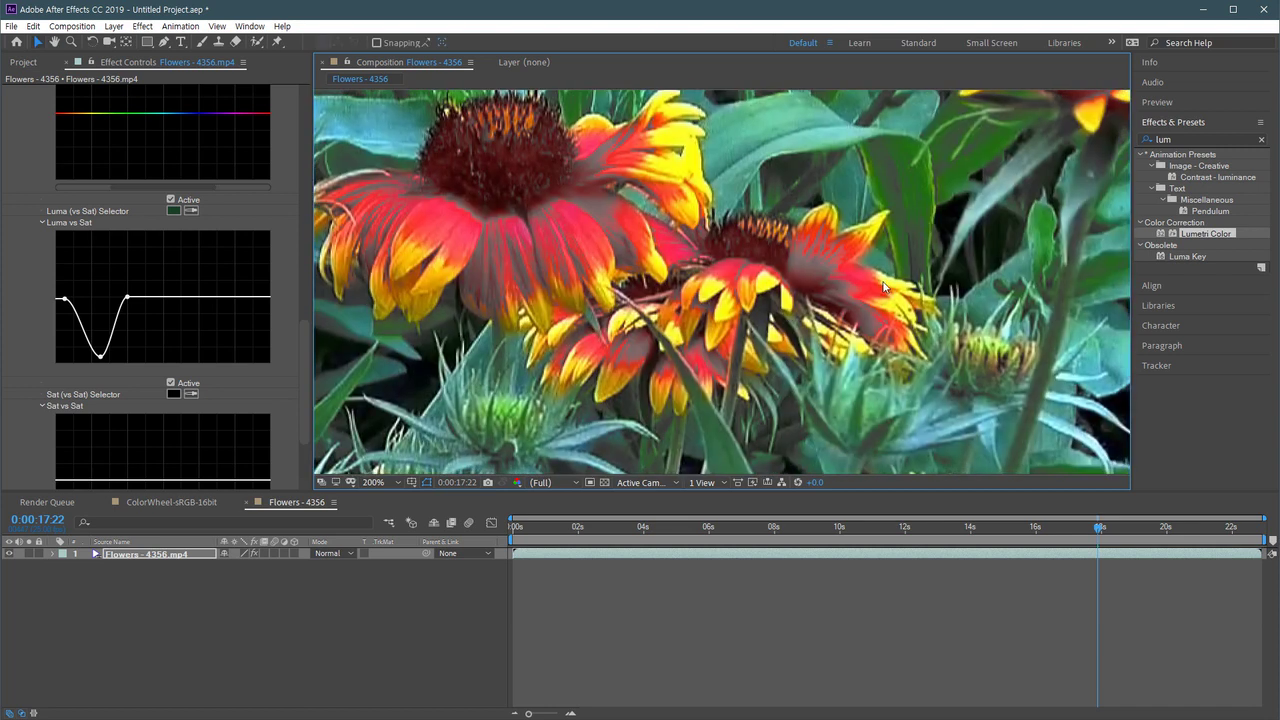
drag(102, 360, 93, 272)
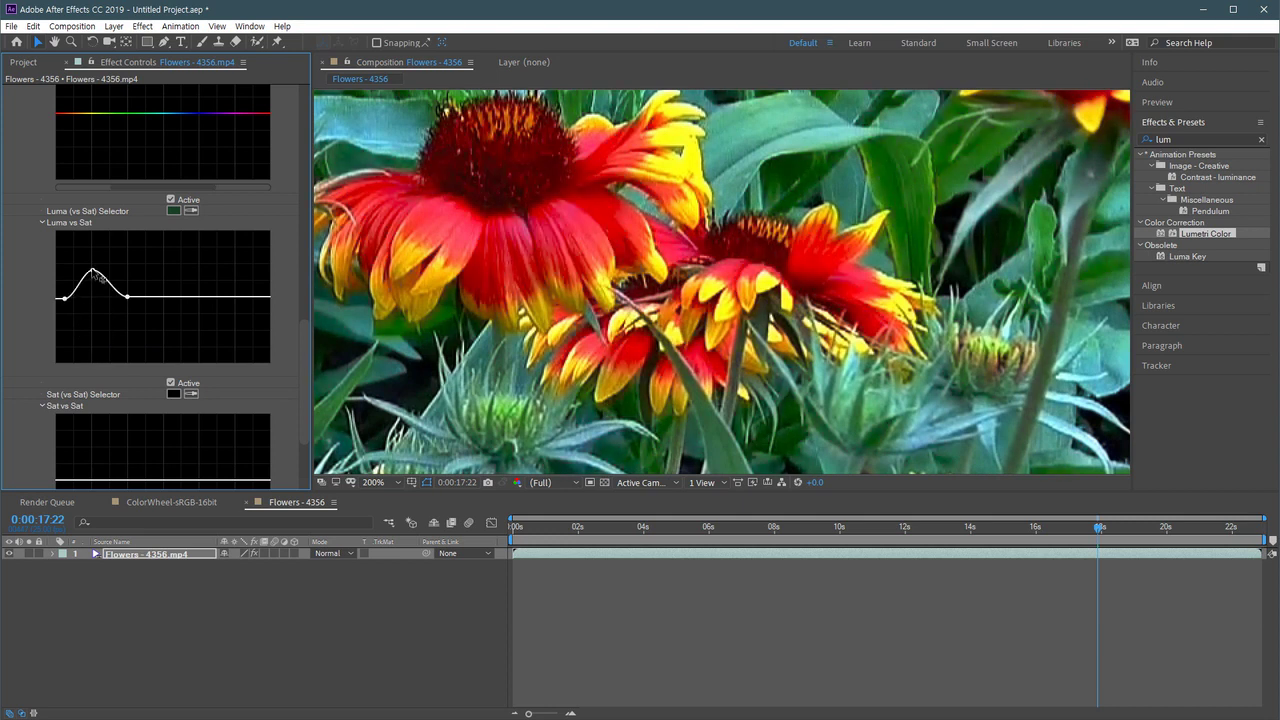
drag(93, 273, 92, 308)
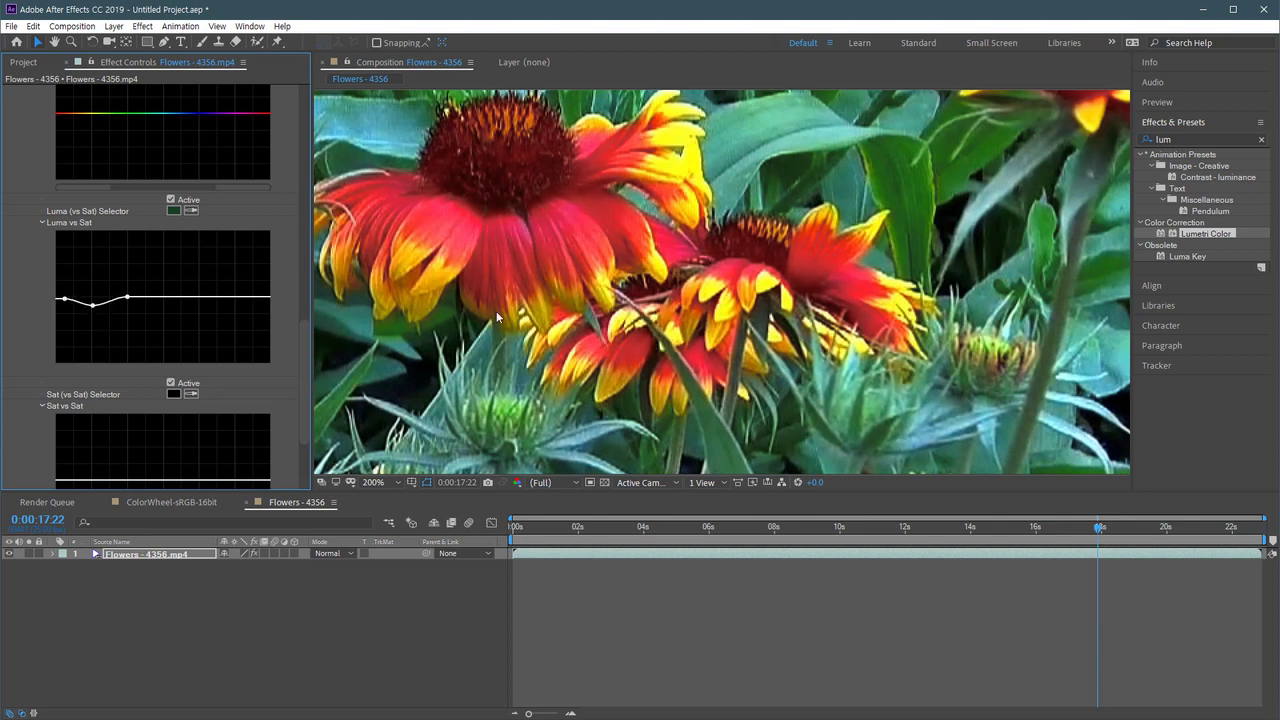
Compare Luma vs Sat off and on, then reset the curve to flat.
drag(591, 314, 751, 308)
key(v)
click(170, 199)
click(170, 200)
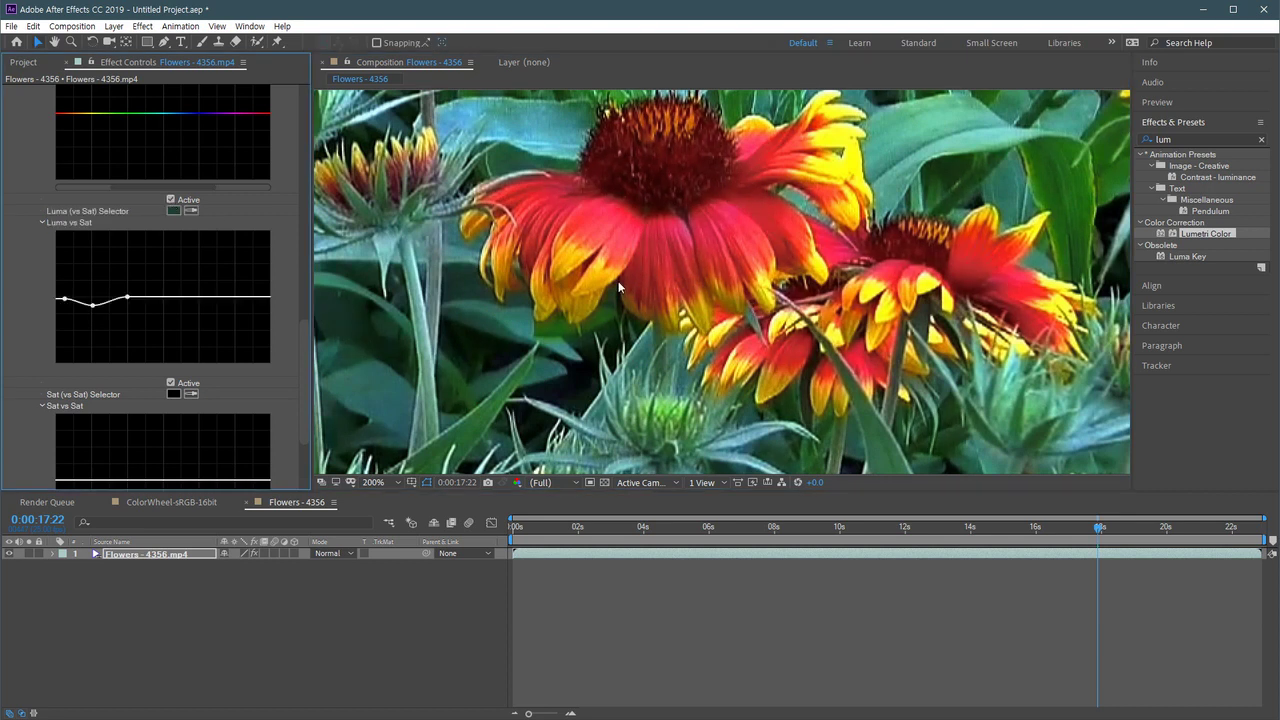
double_click(126, 300)
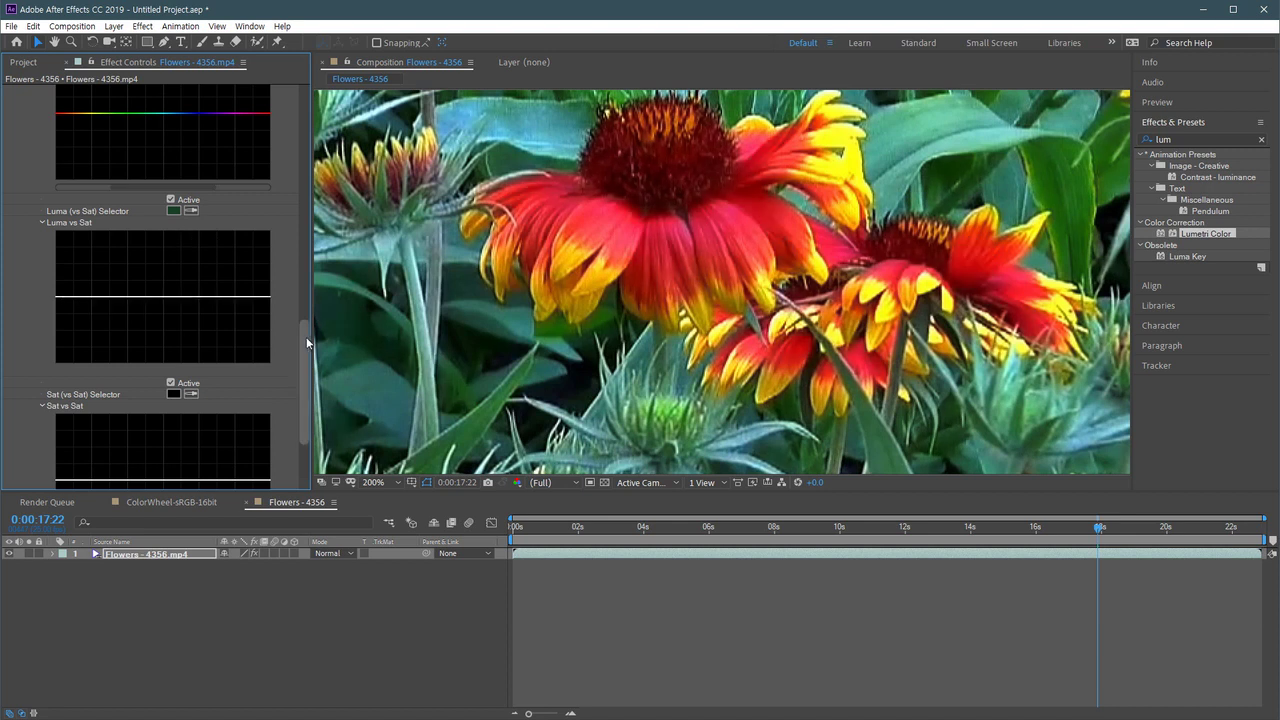
drag(307, 343, 296, 381)
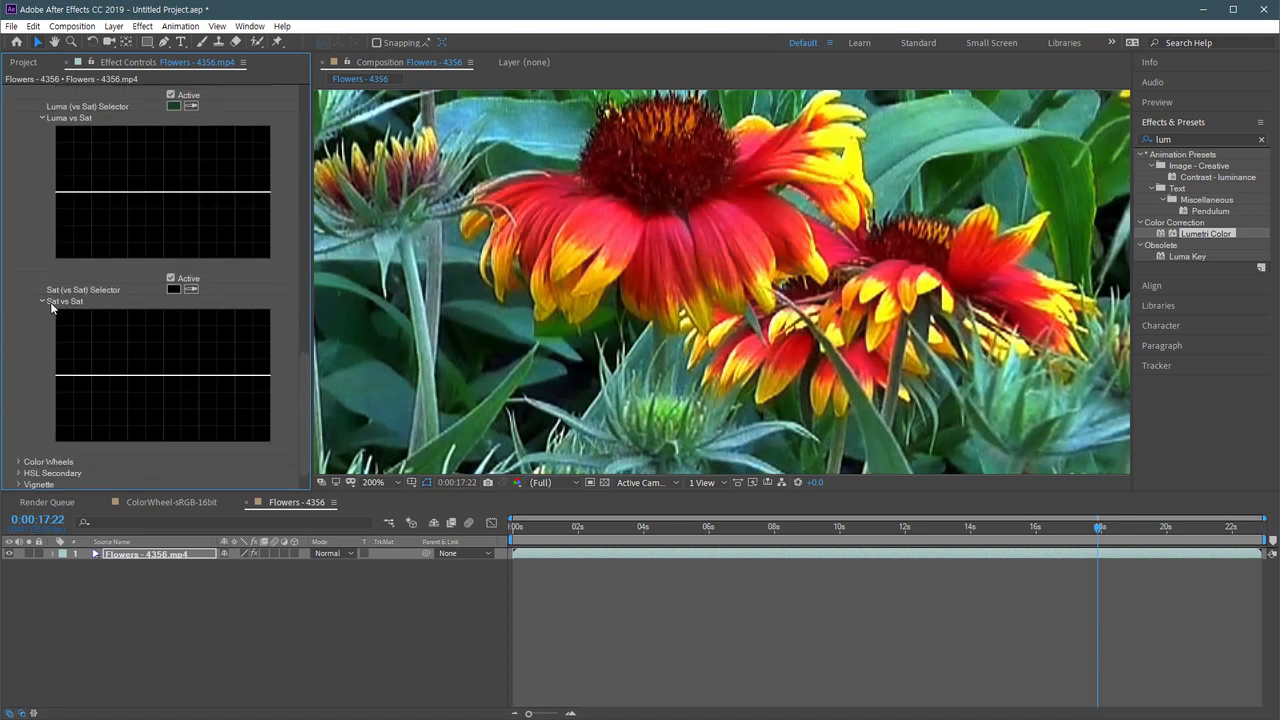
Key Sat vs Sat to a sampled orange petal and drag the curve into a wide, deep dip.
click(191, 287)
click(611, 298)
mouse_move(217, 377)
mouse_down()
mouse_move(217, 395)
mouse_move(219, 345)
mouse_move(216, 406)
mouse_move(190, 377)
mouse_up()
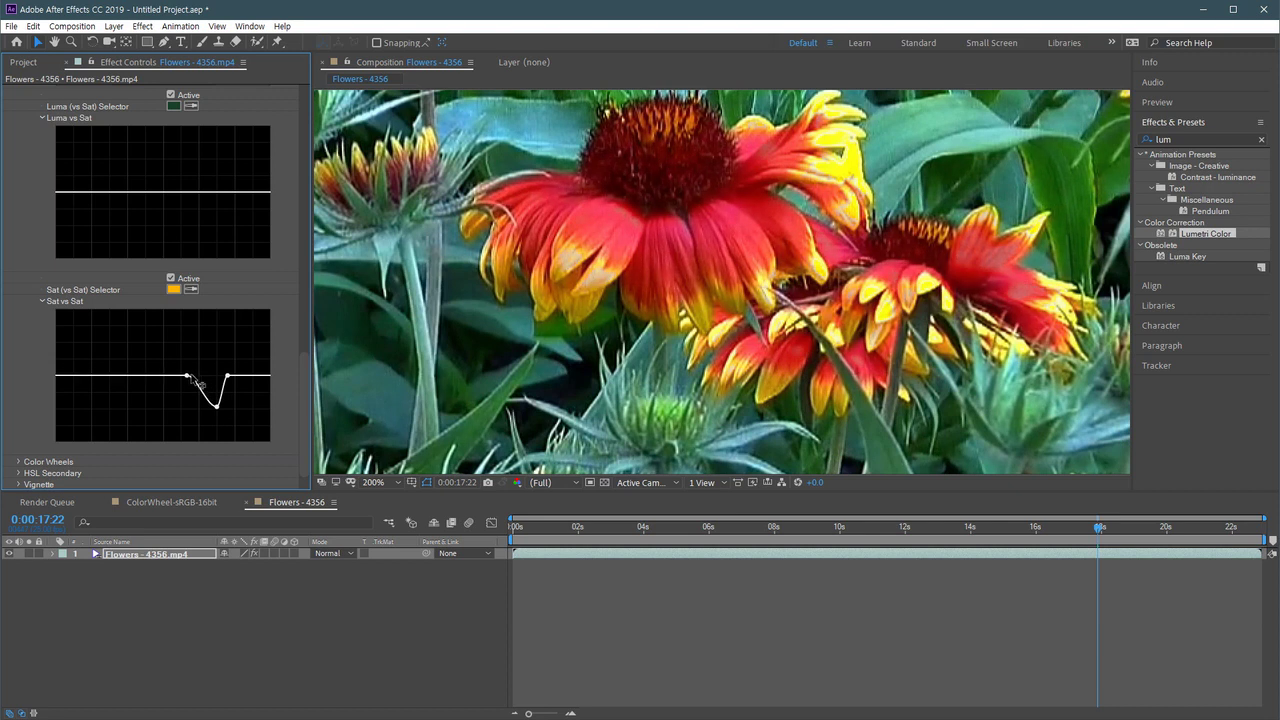
drag(228, 376, 262, 379)
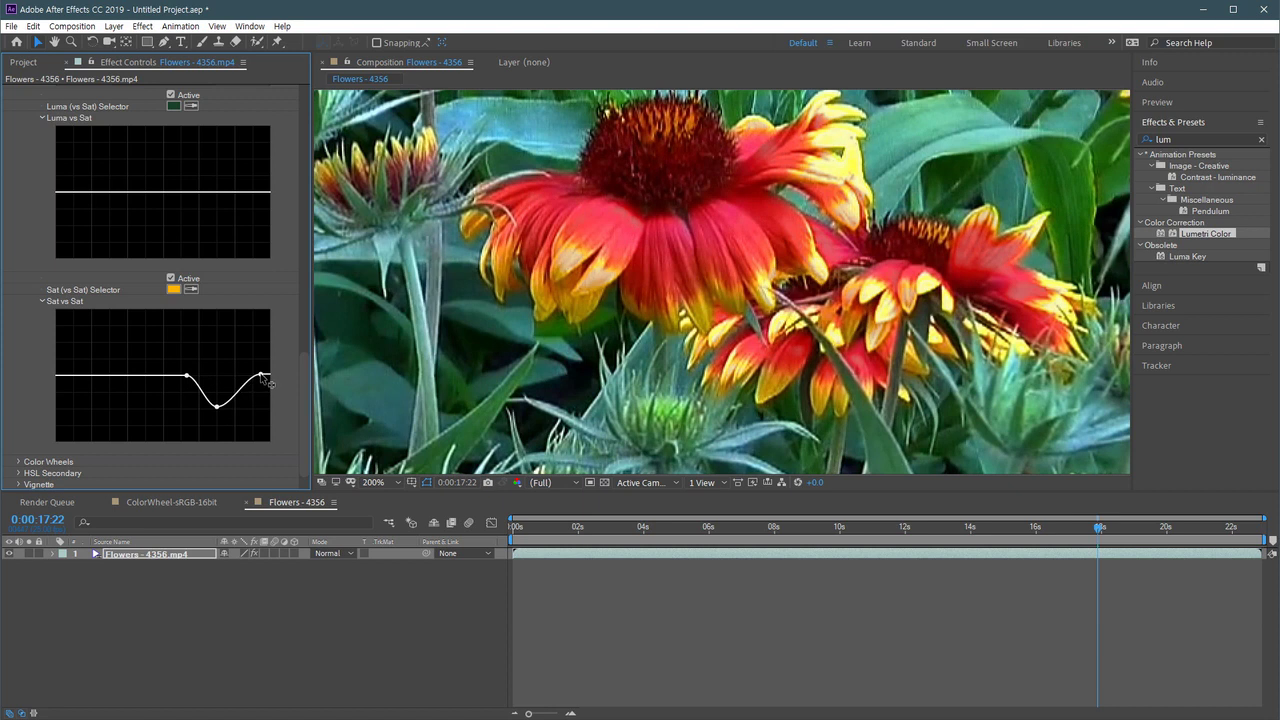
drag(217, 408, 219, 417)
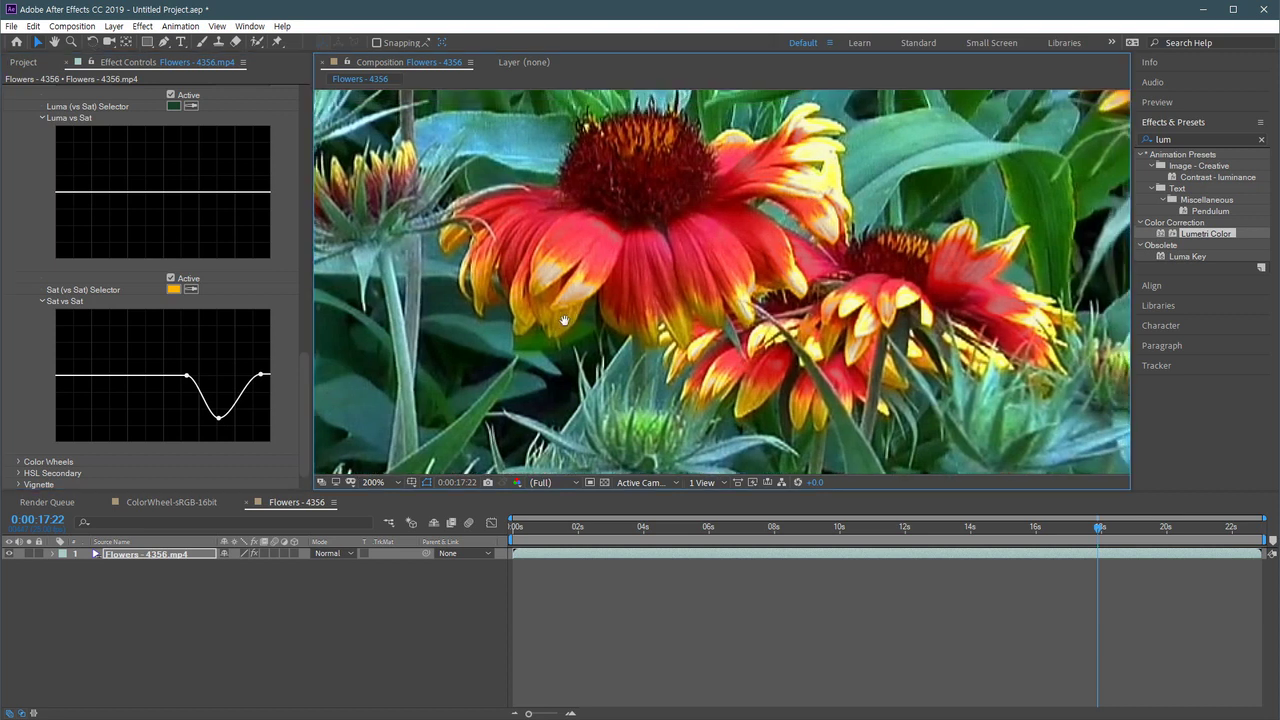
click(189, 378)
mouse_move(187, 377)
mouse_down()
mouse_move(159, 377)
mouse_move(181, 380)
mouse_up()
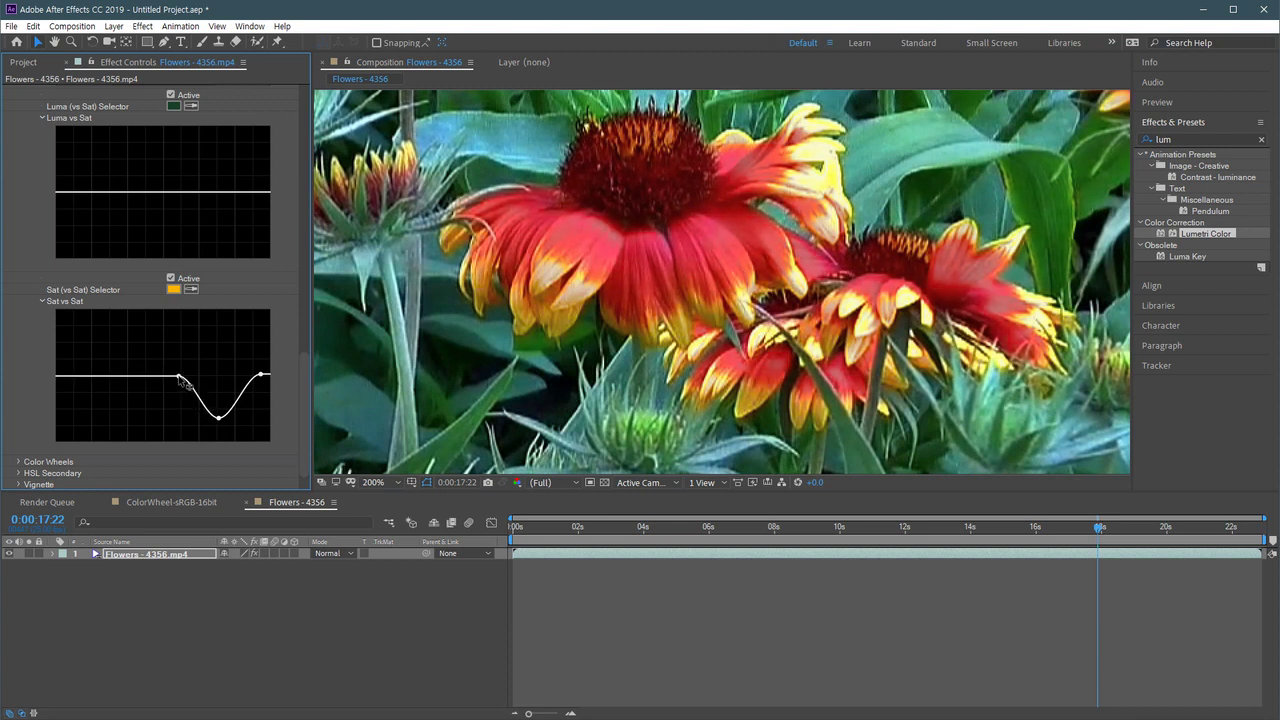
Compare Sat vs Sat off and on, narrow the dip from the left, and compare again.
click(170, 279)
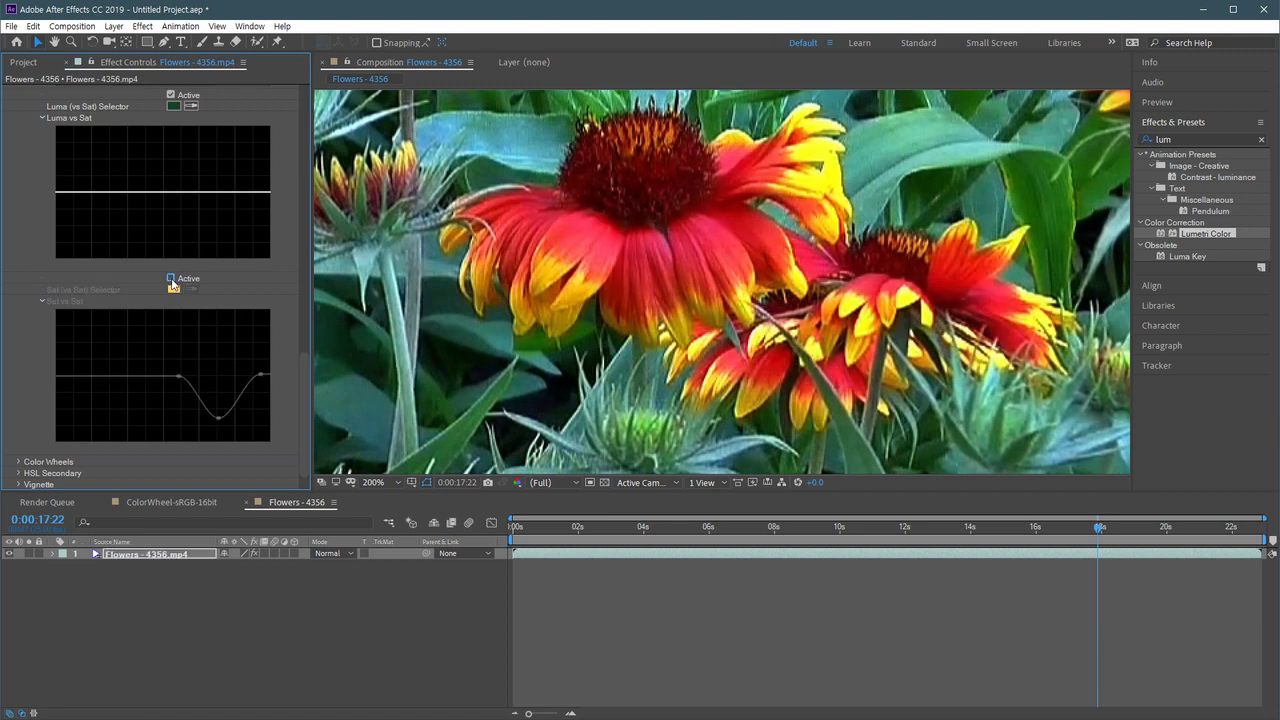
click(170, 279)
click(170, 279)
click(170, 279)
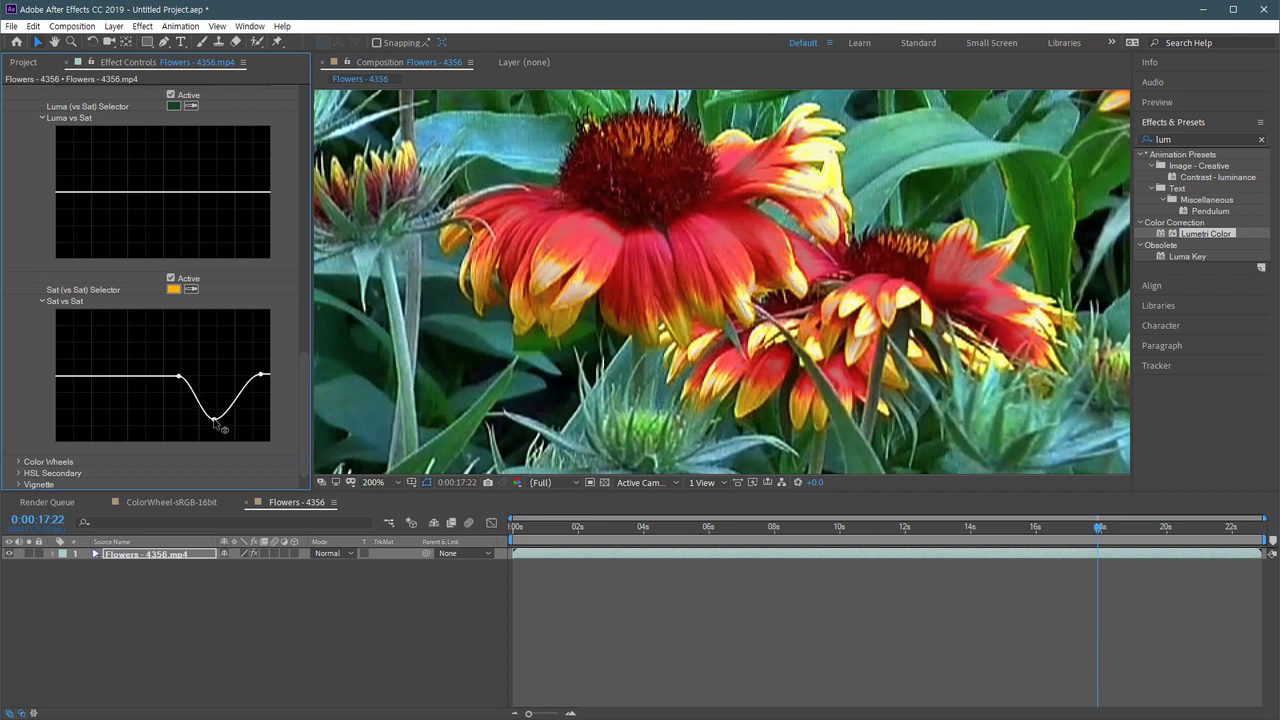
drag(181, 376, 248, 375)
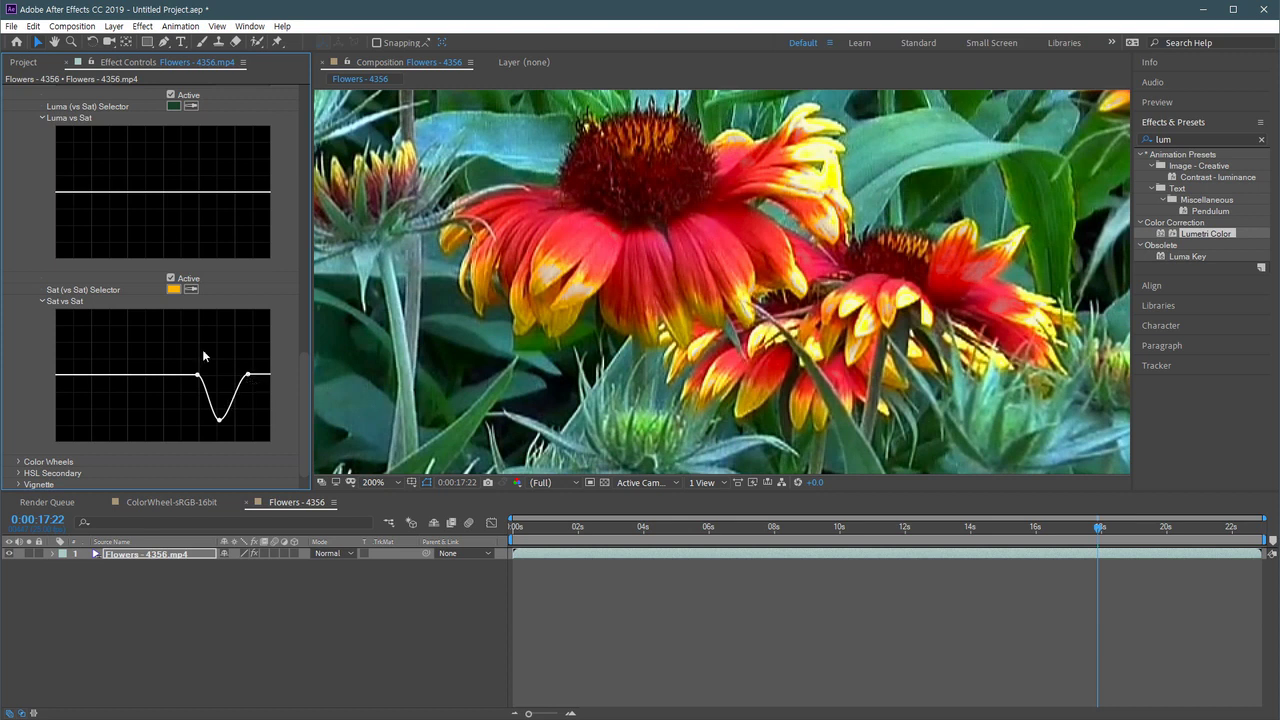
click(170, 279)
click(170, 279)
click(170, 279)
click(170, 279)
Adjust the Sat vs Sat curve points and compare the magnified flower with and without them.
scroll(207, 345, up, 1)
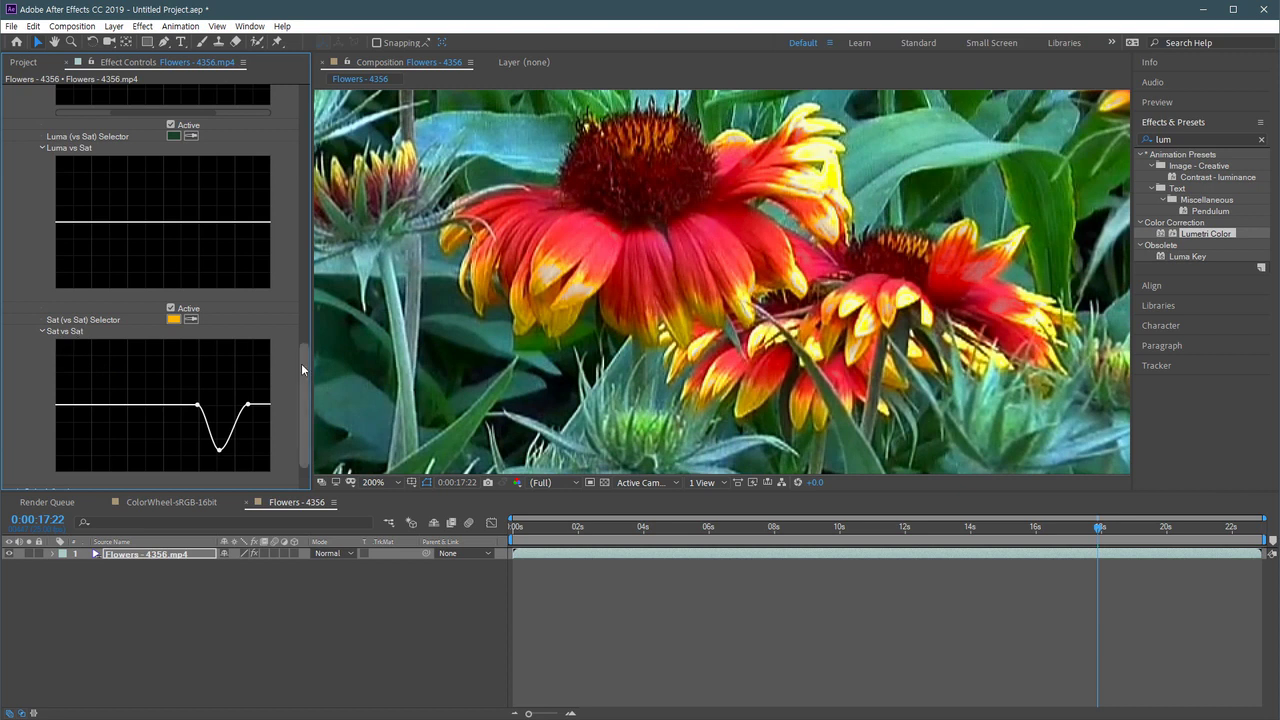
drag(301, 363, 302, 351)
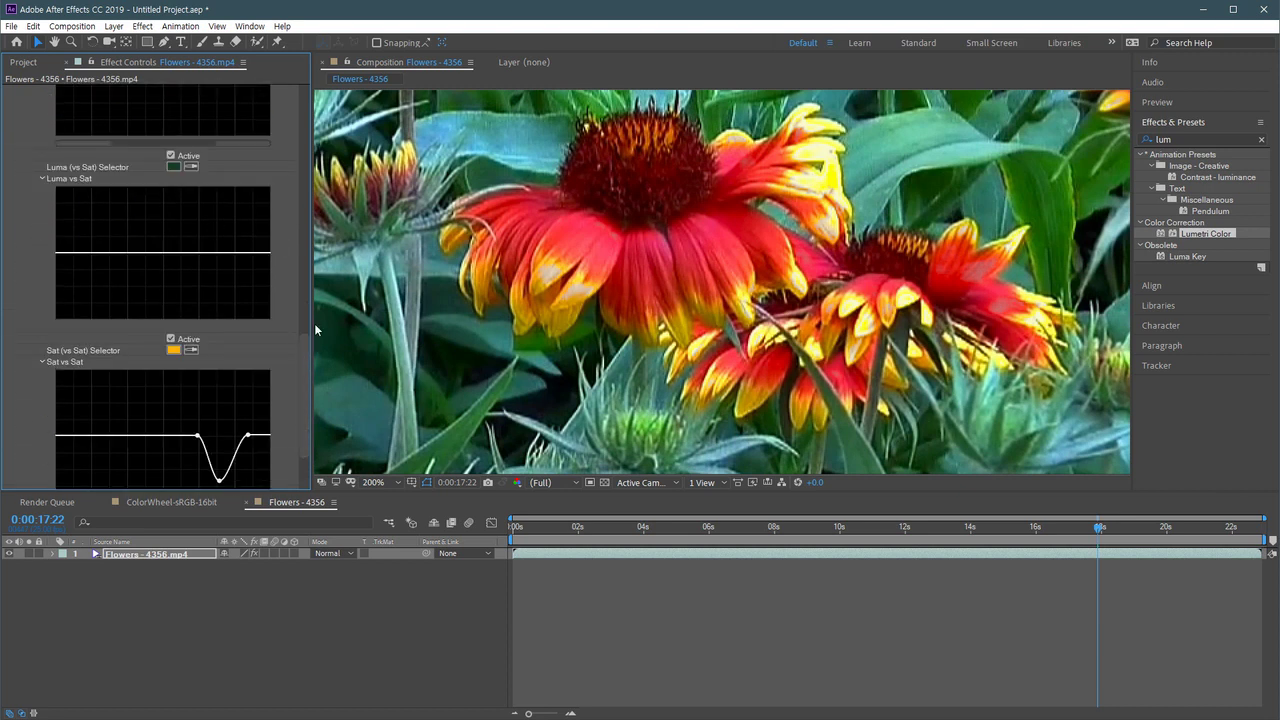
mouse_move(304, 393)
mouse_down()
mouse_move(304, 294)
mouse_move(297, 441)
mouse_up()
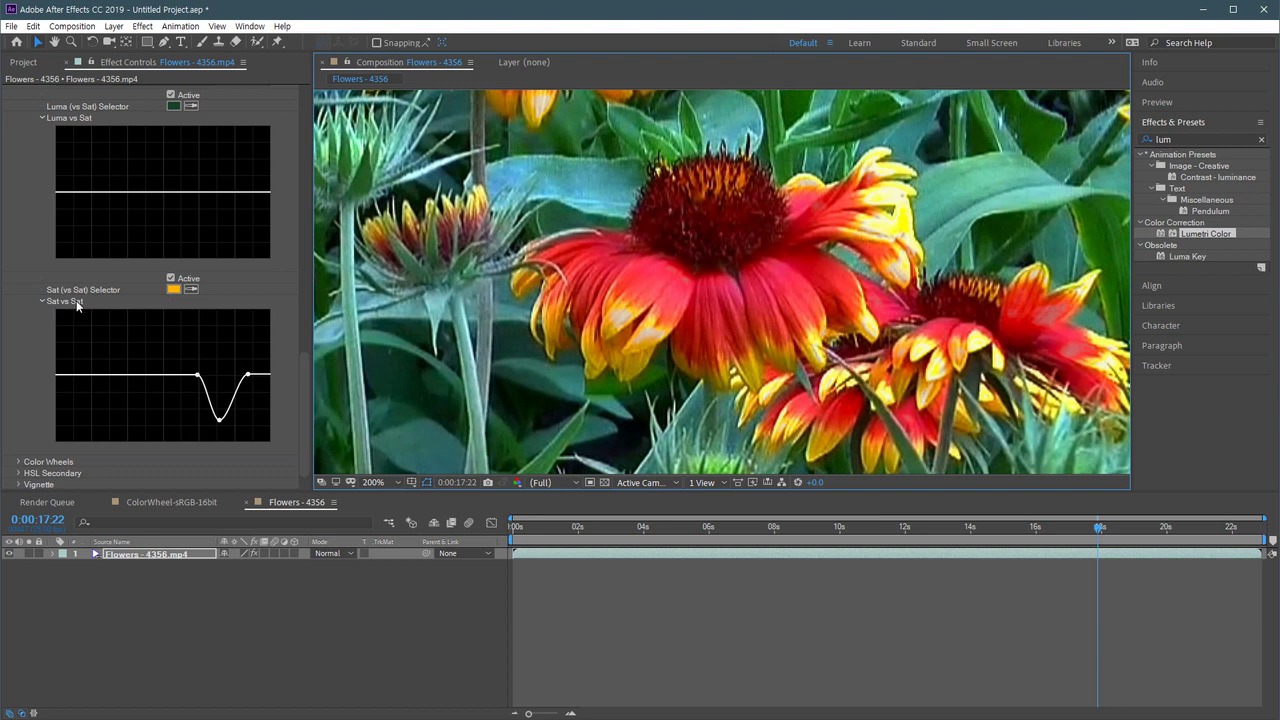
drag(595, 405, 565, 425)
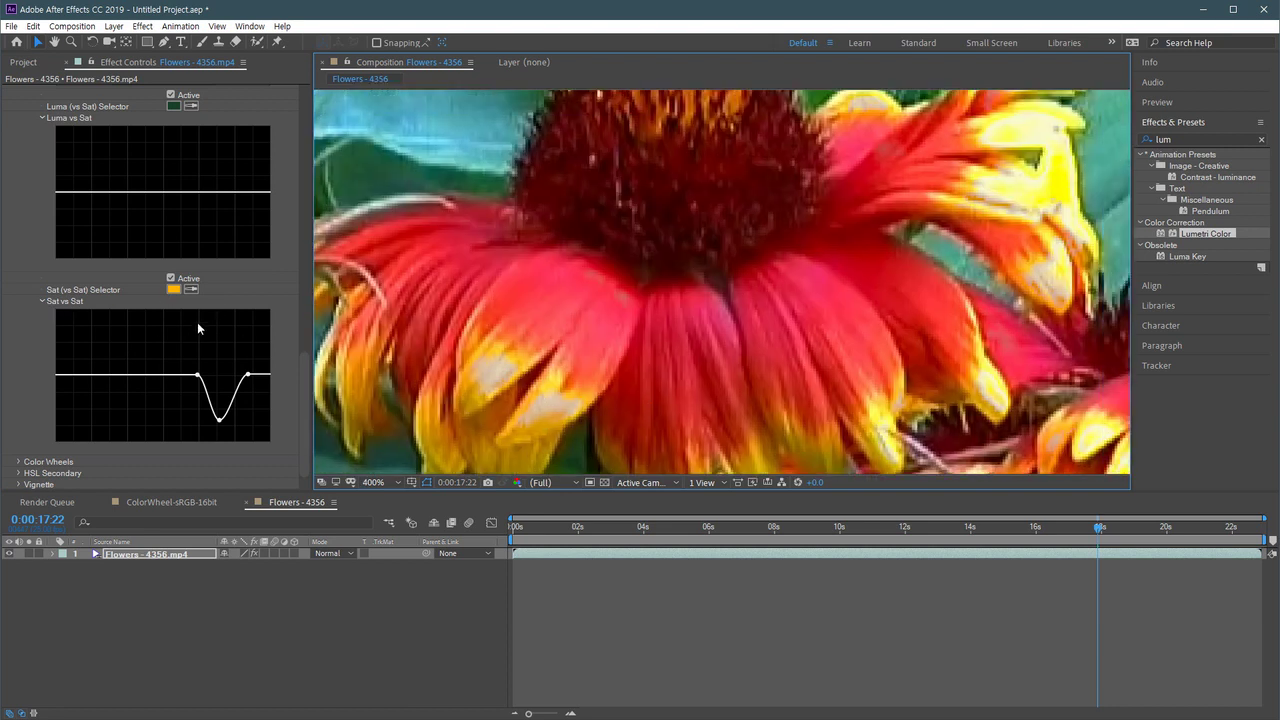
click(170, 279)
click(170, 279)
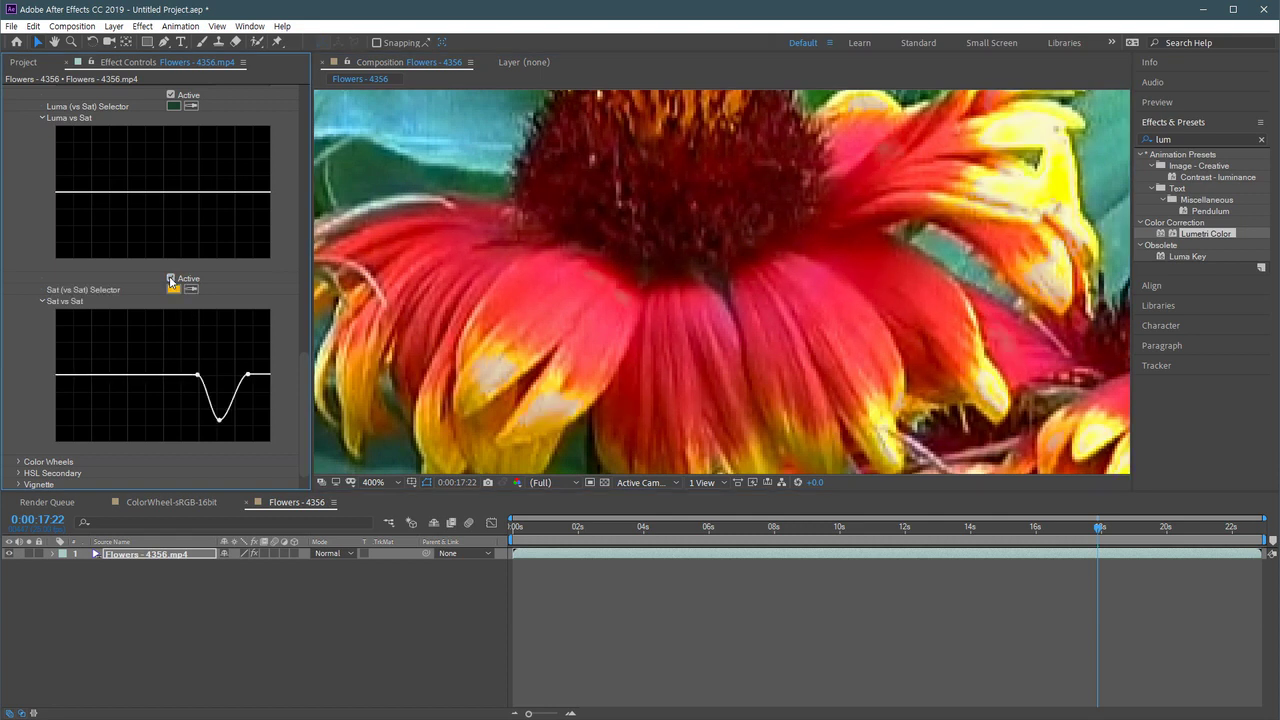
click(170, 279)
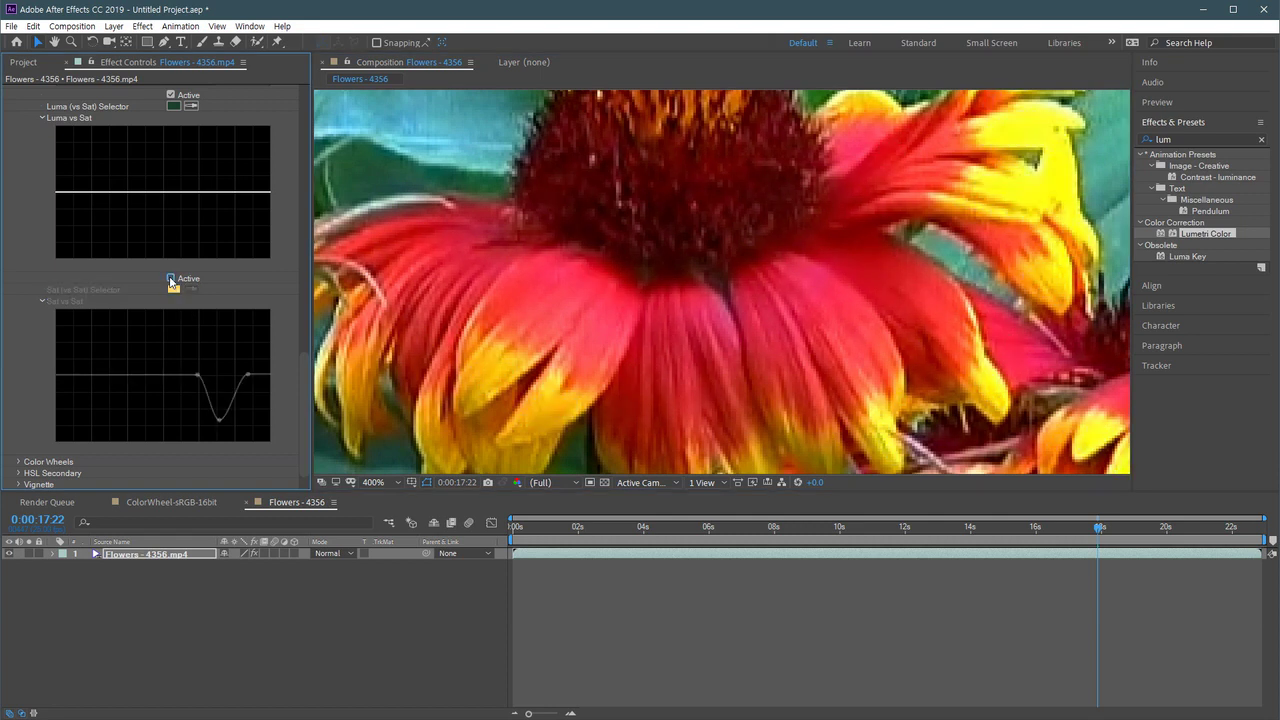
click(171, 279)
Toggle Sat vs Sat several times to compare before and after, leaving it enabled.
scroll(590, 299, up, 2)
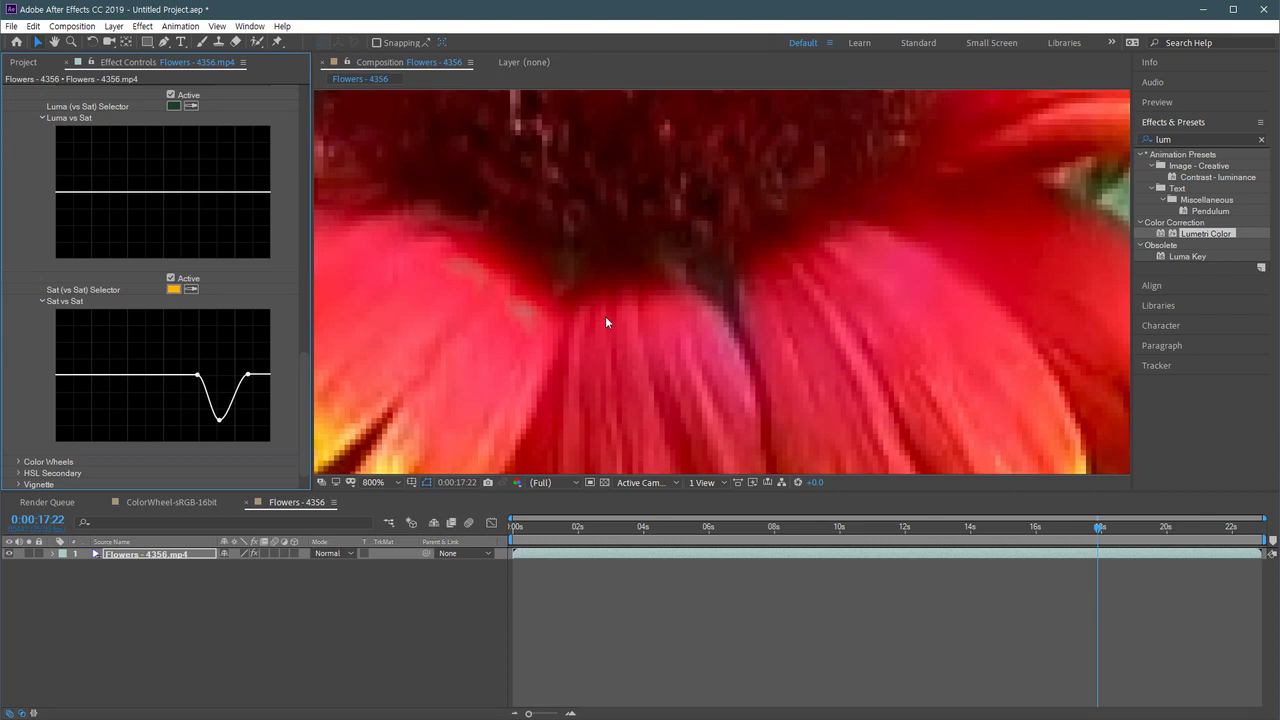
scroll(605, 316, up, 1)
click(170, 279)
click(170, 279)
click(170, 279)
click(171, 279)
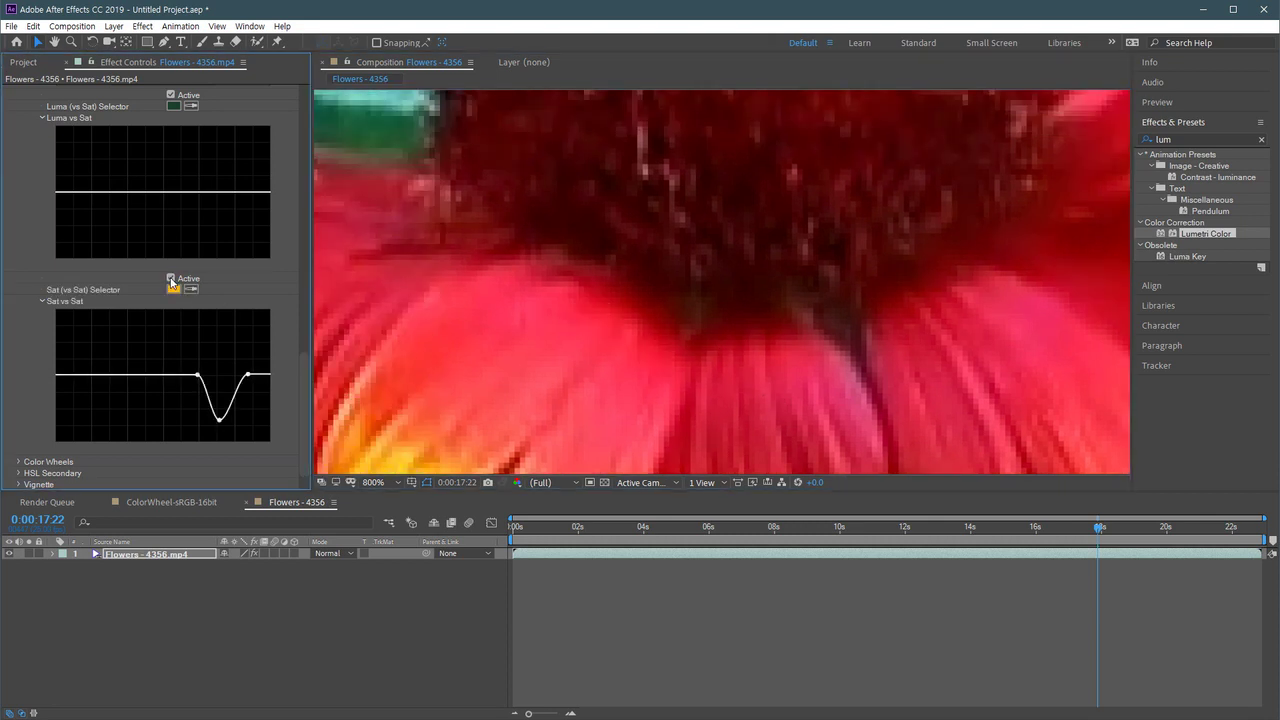
scroll(511, 354, down, 4)
drag(511, 354, 557, 324)
key(v)
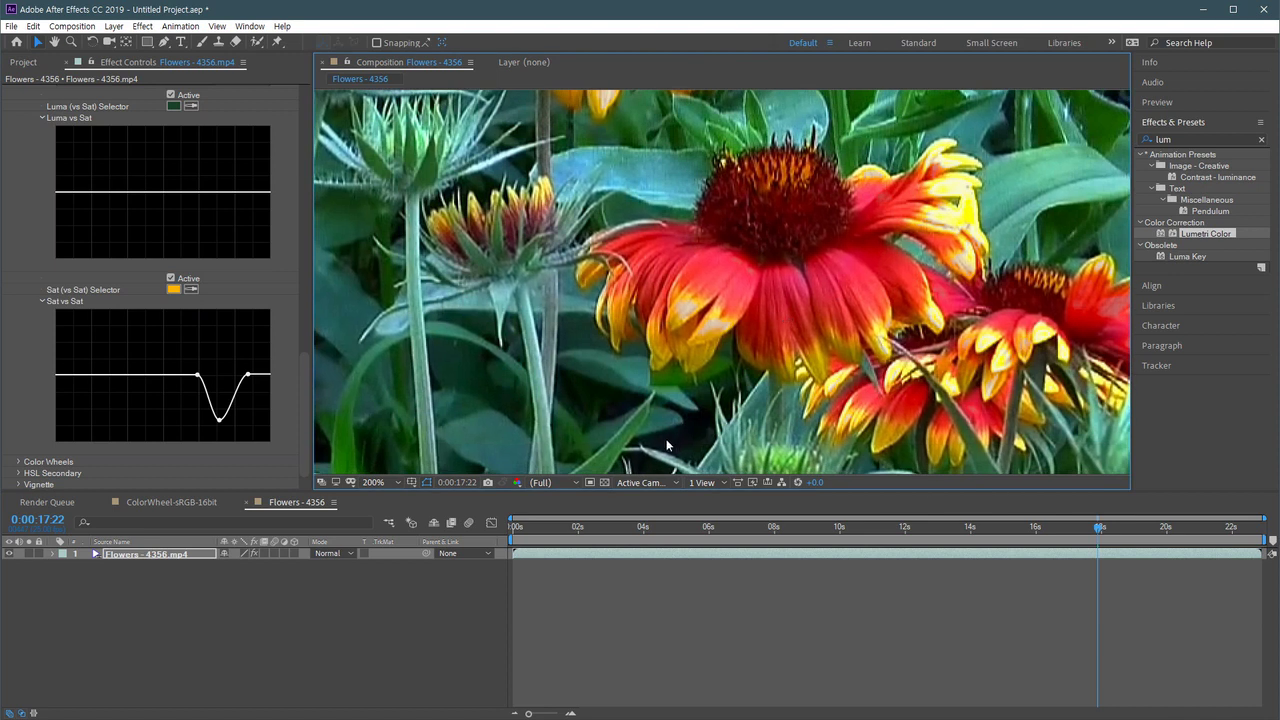
Make the Sat vs Sat dip shallower and wider on both sides, then compare.
drag(219, 421, 221, 393)
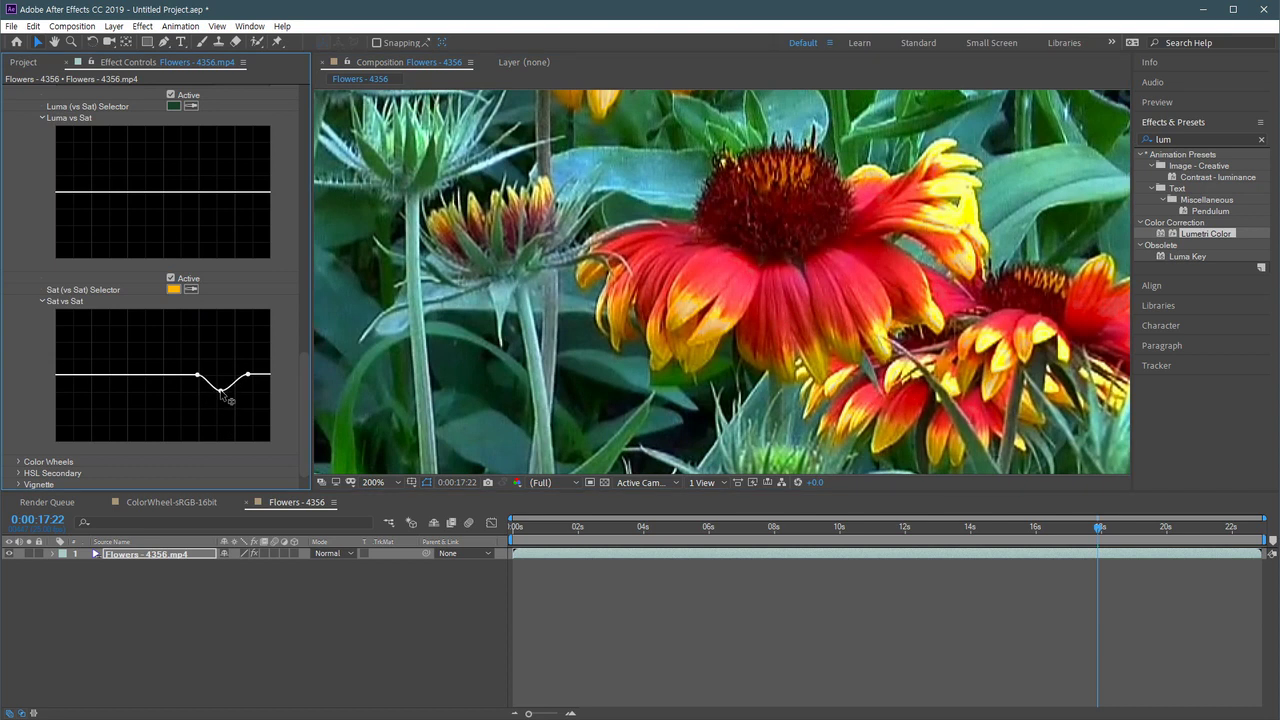
drag(197, 375, 181, 375)
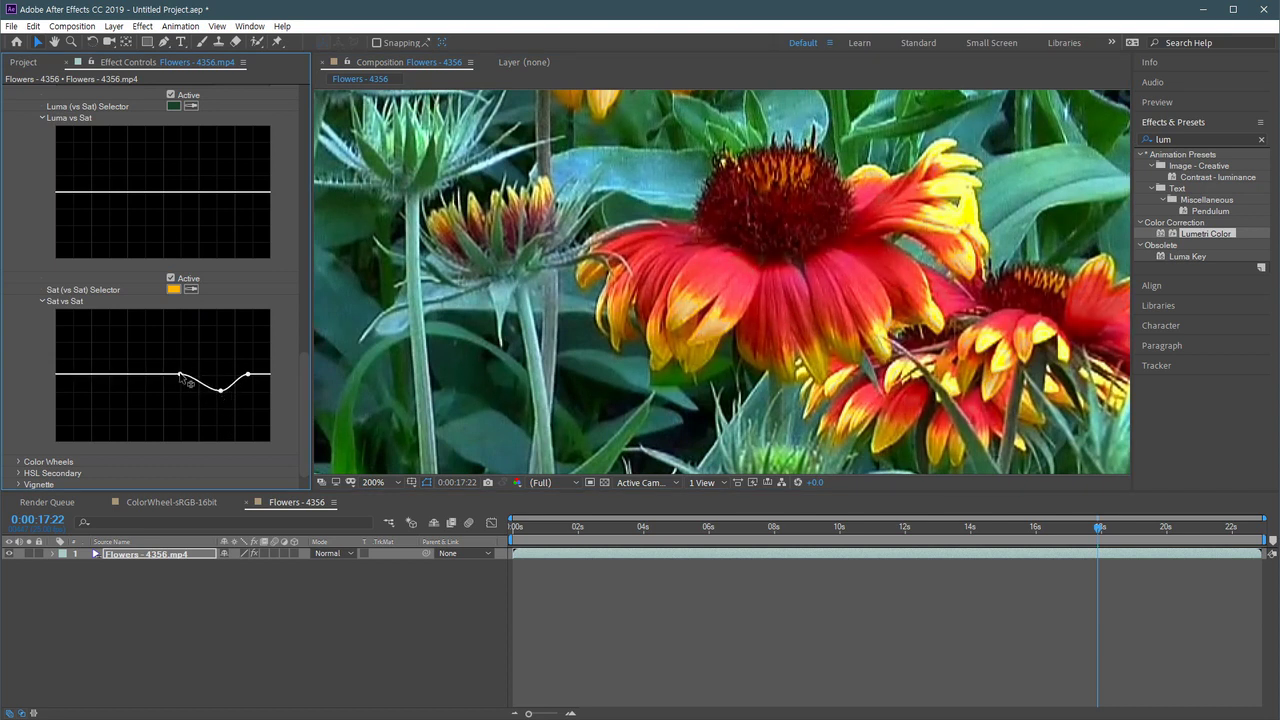
drag(251, 374, 219, 390)
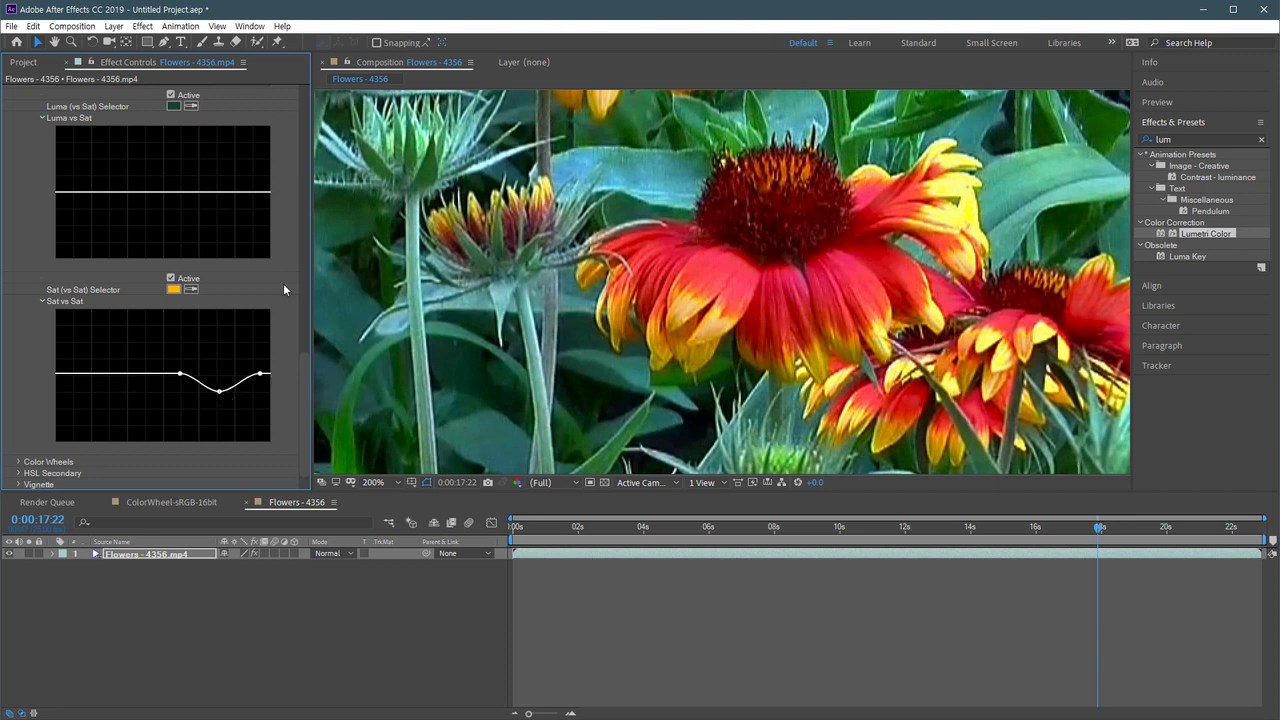
click(170, 278)
click(170, 278)
click(170, 279)
click(170, 279)
Preview the Woman - 10044.mp4 footage from the Project panel, then close the viewer.
click(28, 63)
double_click(26, 234)
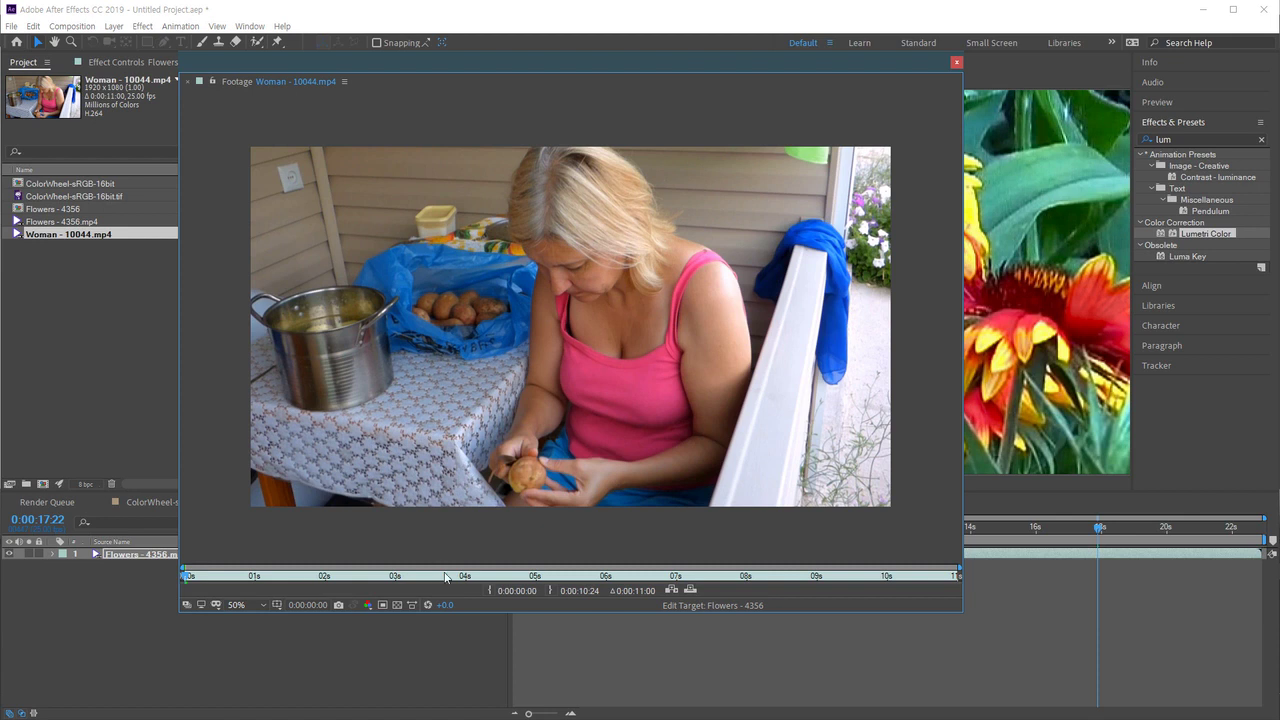
click(468, 577)
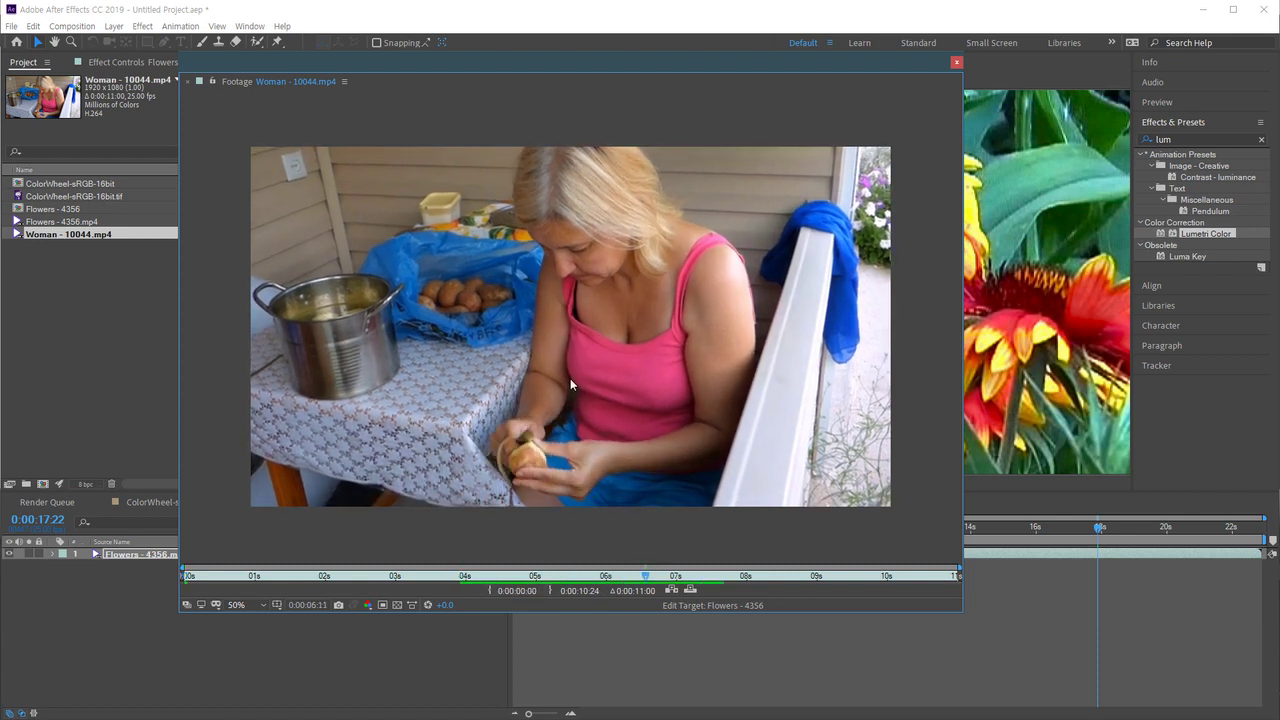
click(956, 62)
Make a new composition from Woman - 10044.mp4 and apply Lumetri Color to its layer.
drag(60, 481, 43, 483)
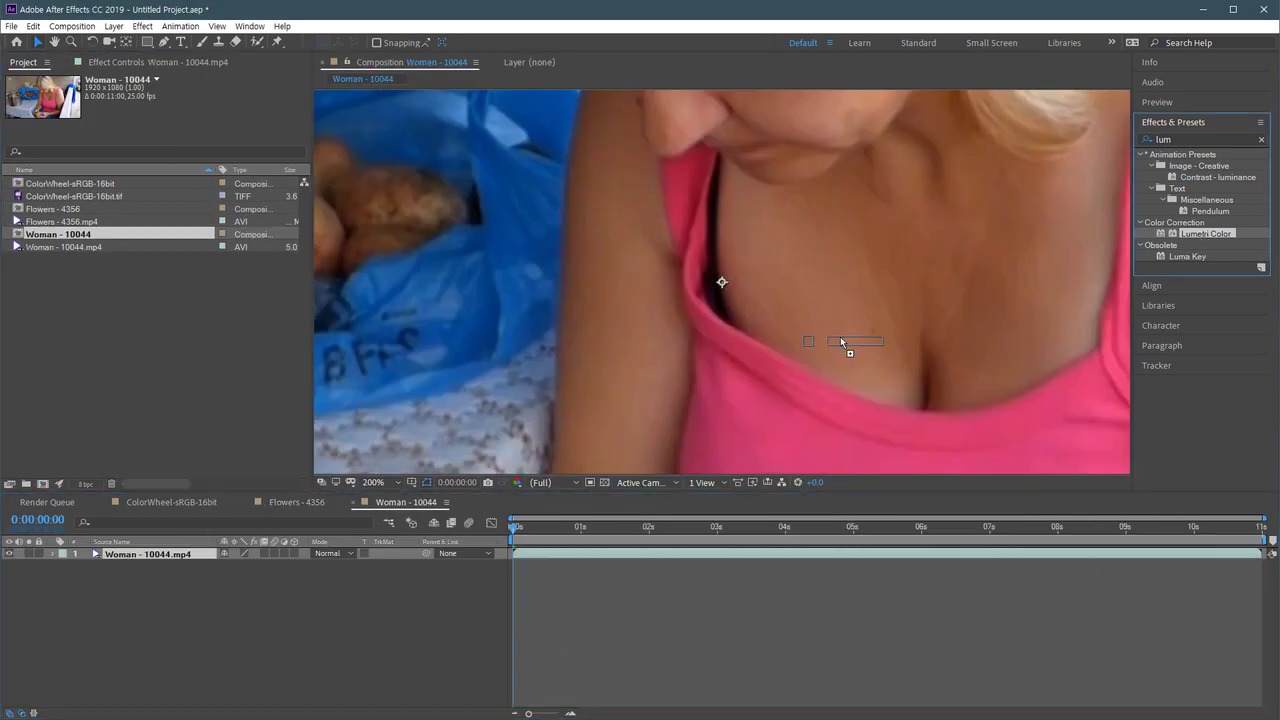
drag(840, 342, 356, 295)
scroll(725, 382, down, 6)
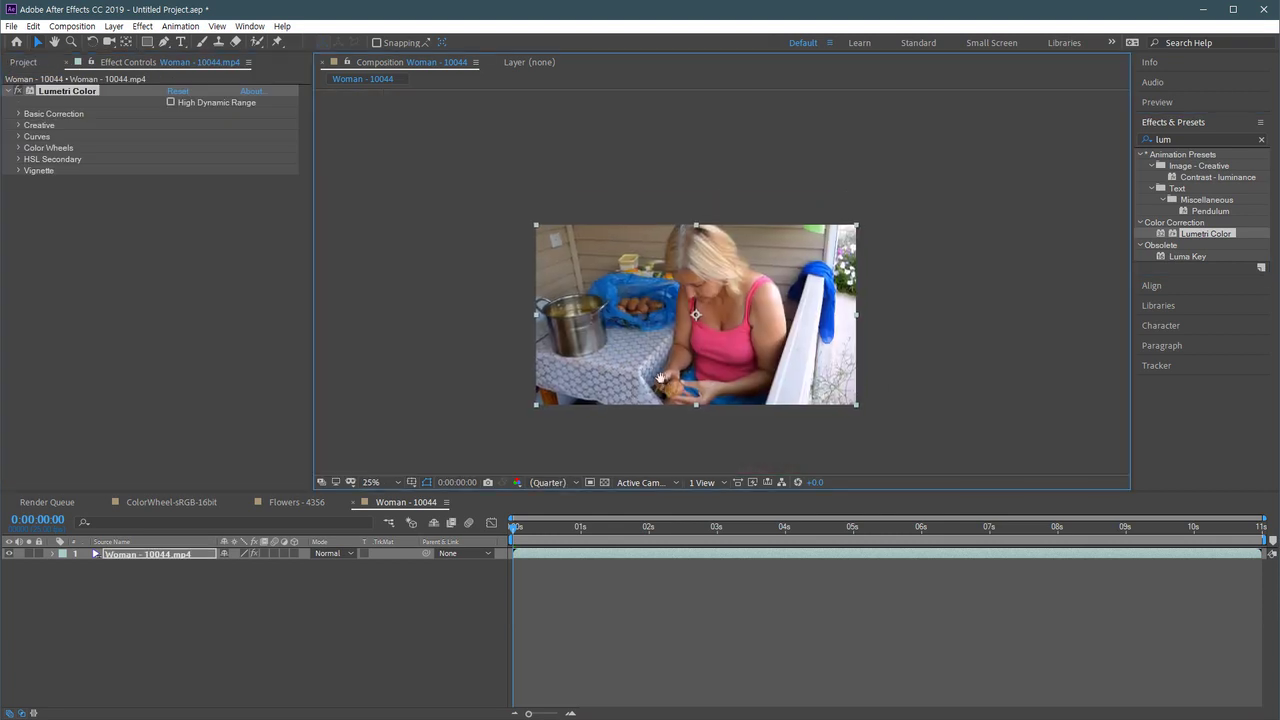
scroll(663, 377, up, 2)
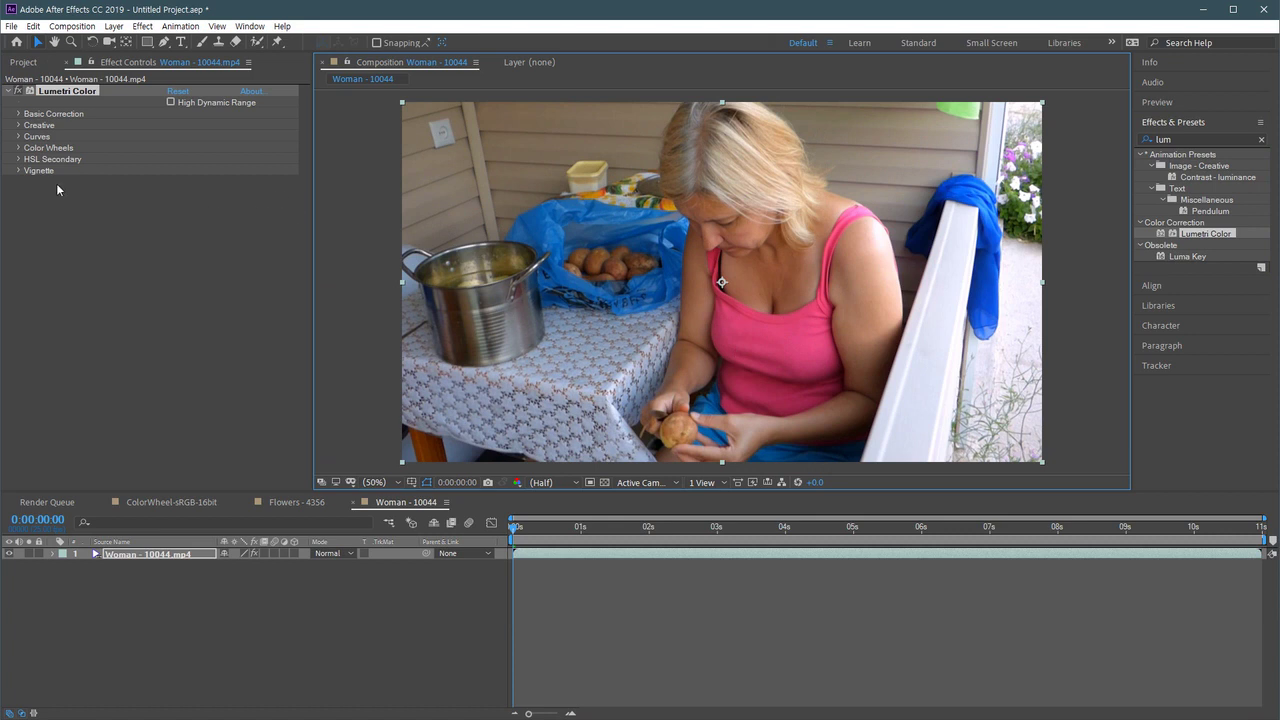
Expand Lumetri Curves and key the Hue vs Hue selector to the woman's pink top.
click(18, 136)
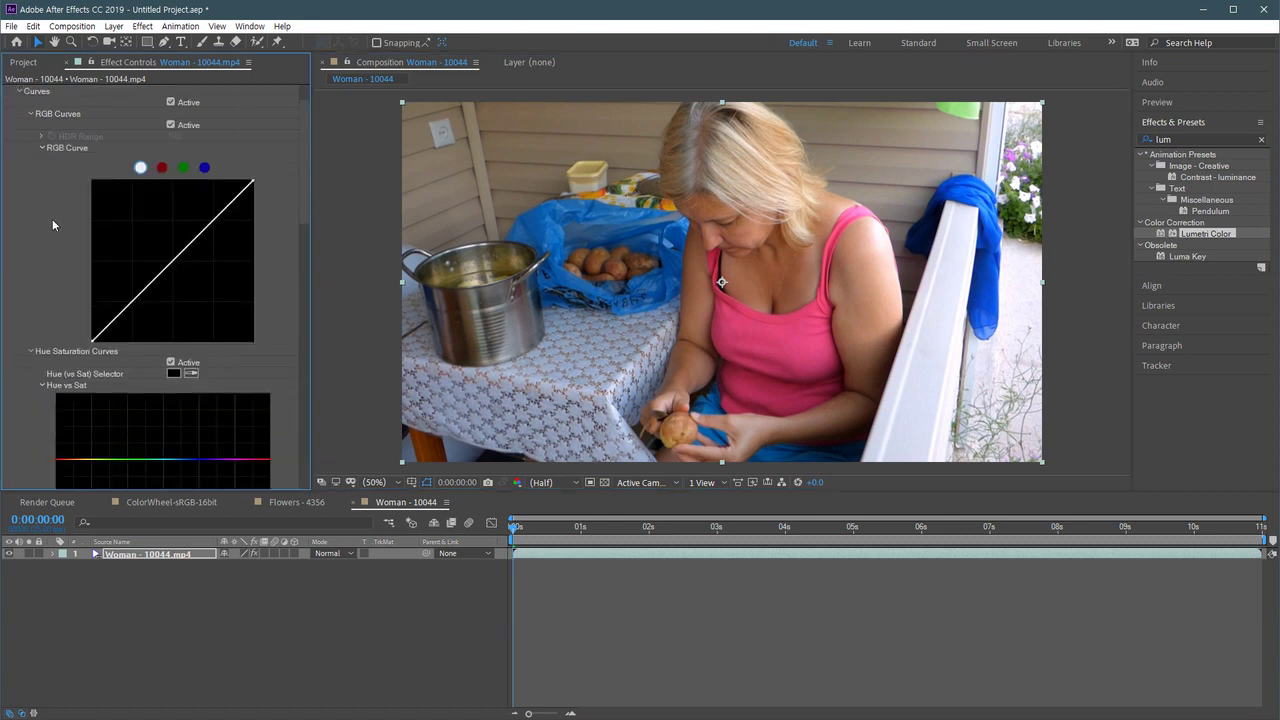
scroll(43, 270, down, 2)
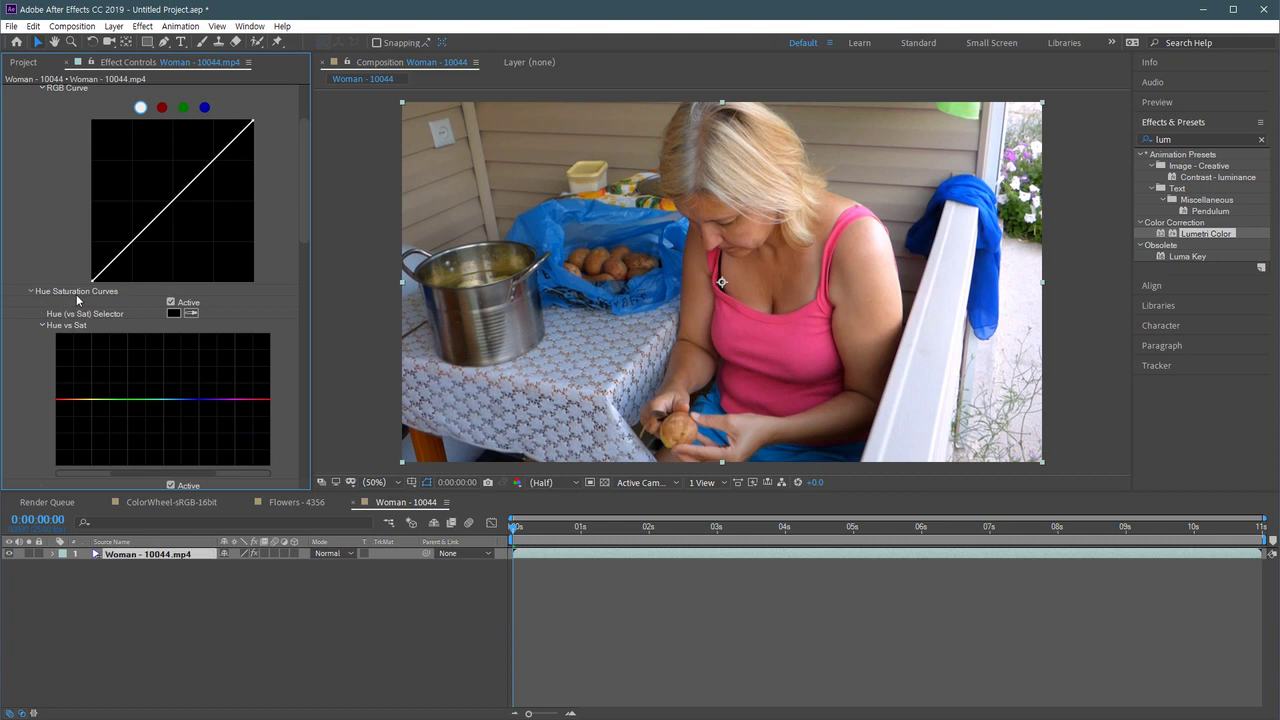
scroll(305, 250, down, 1)
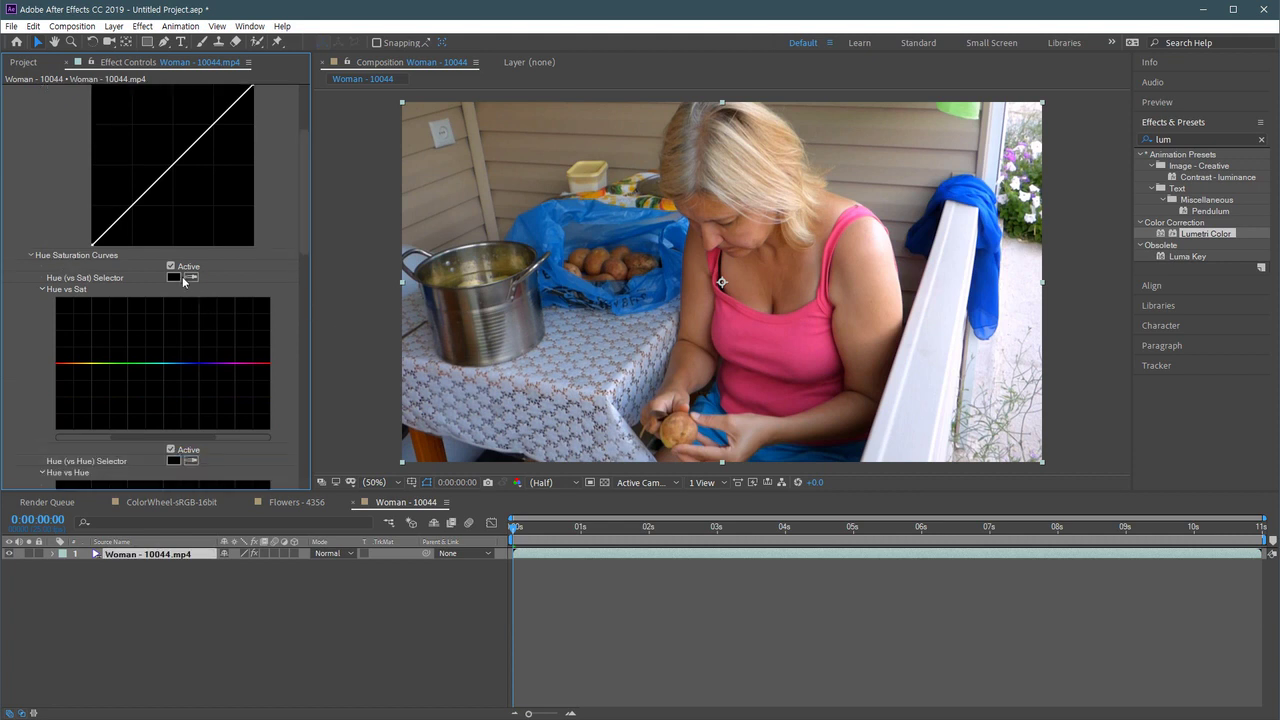
scroll(304, 262, down, 5)
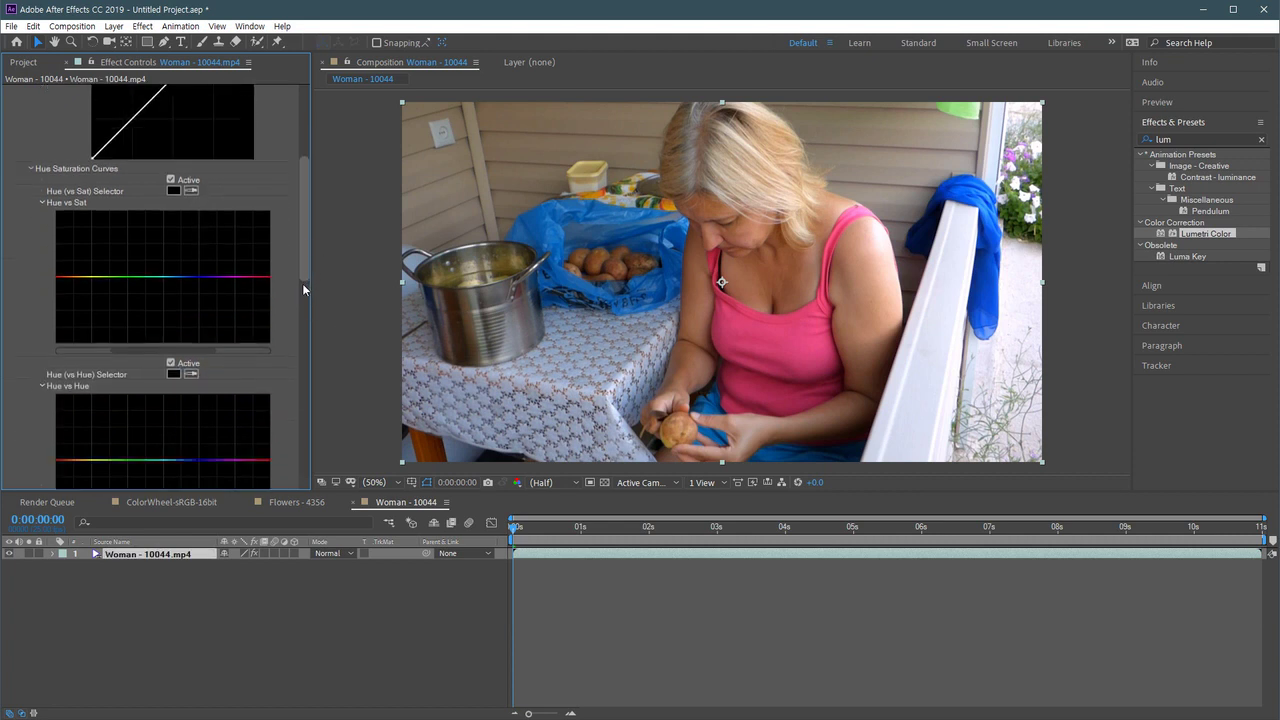
click(191, 290)
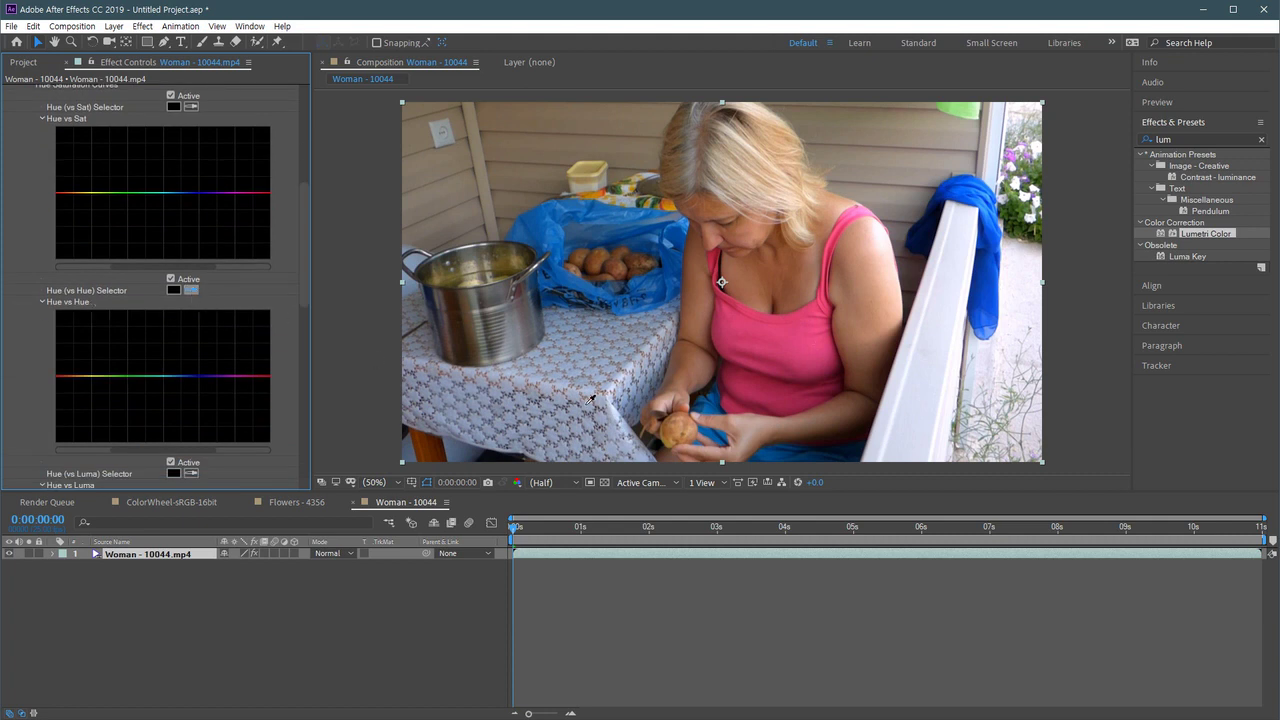
click(741, 328)
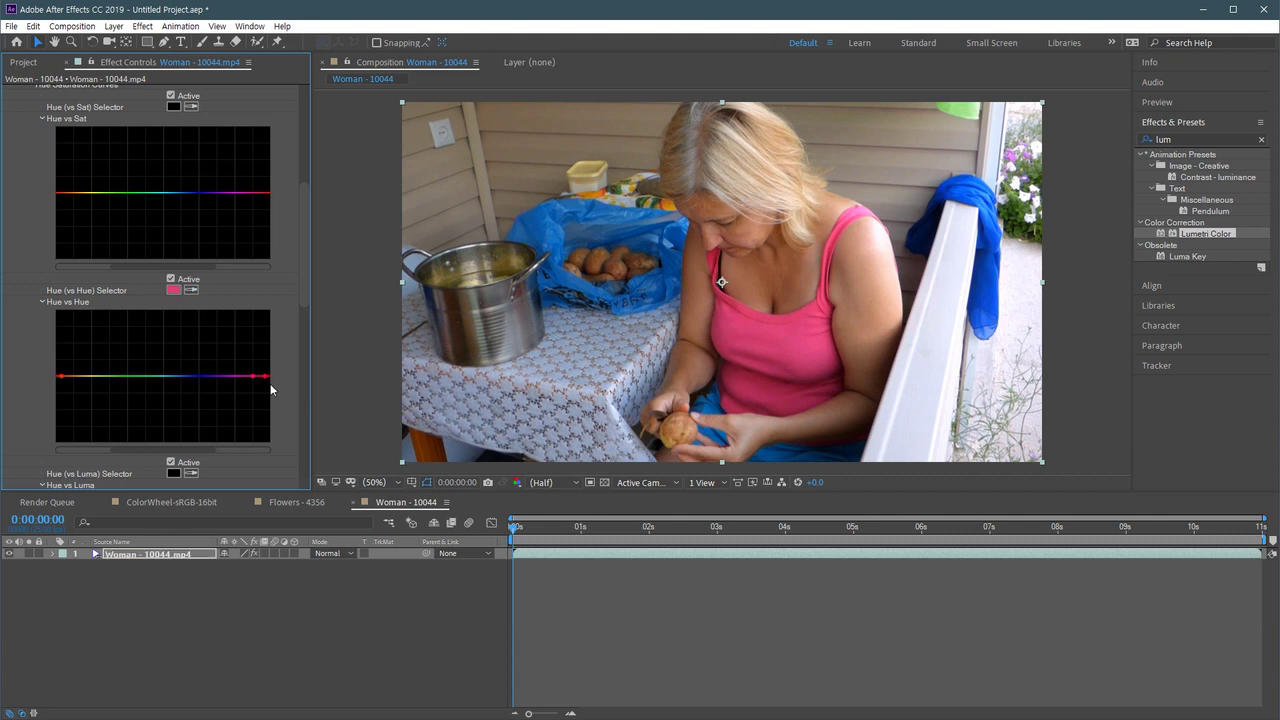
Drag the Hue vs Hue curve point down until the pink top turns green.
drag(265, 378, 274, 435)
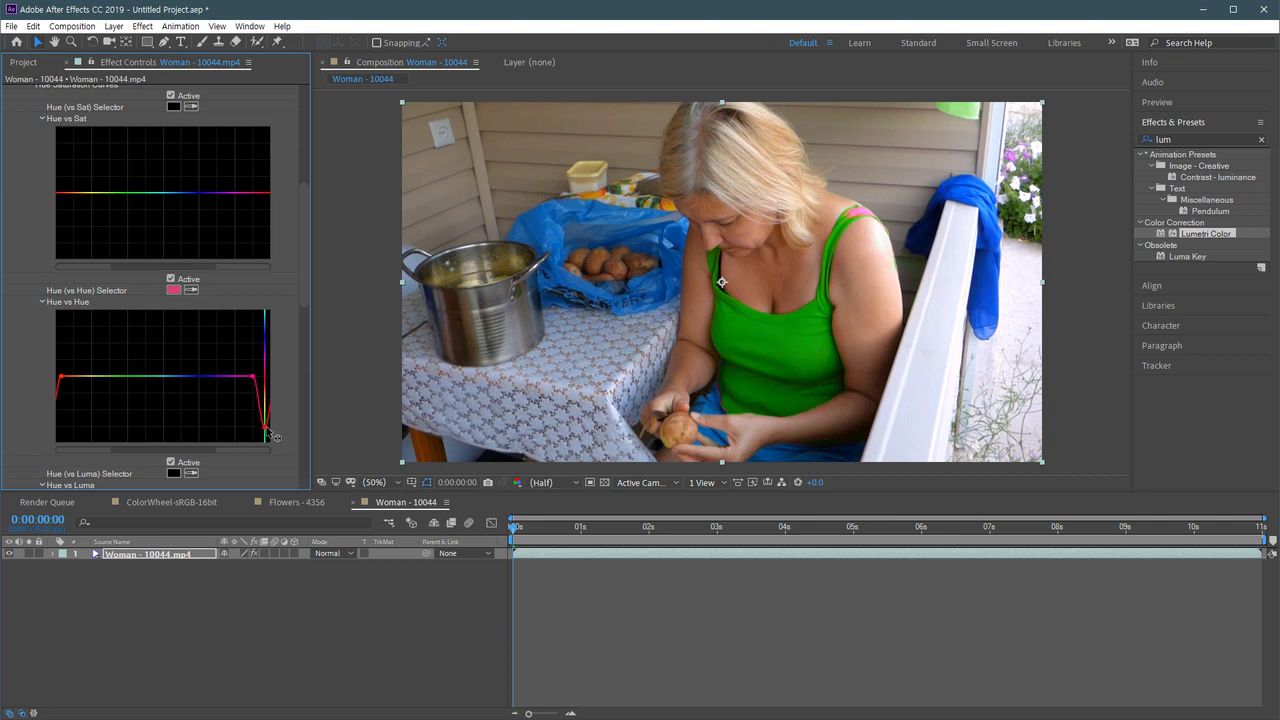
drag(272, 436, 273, 351)
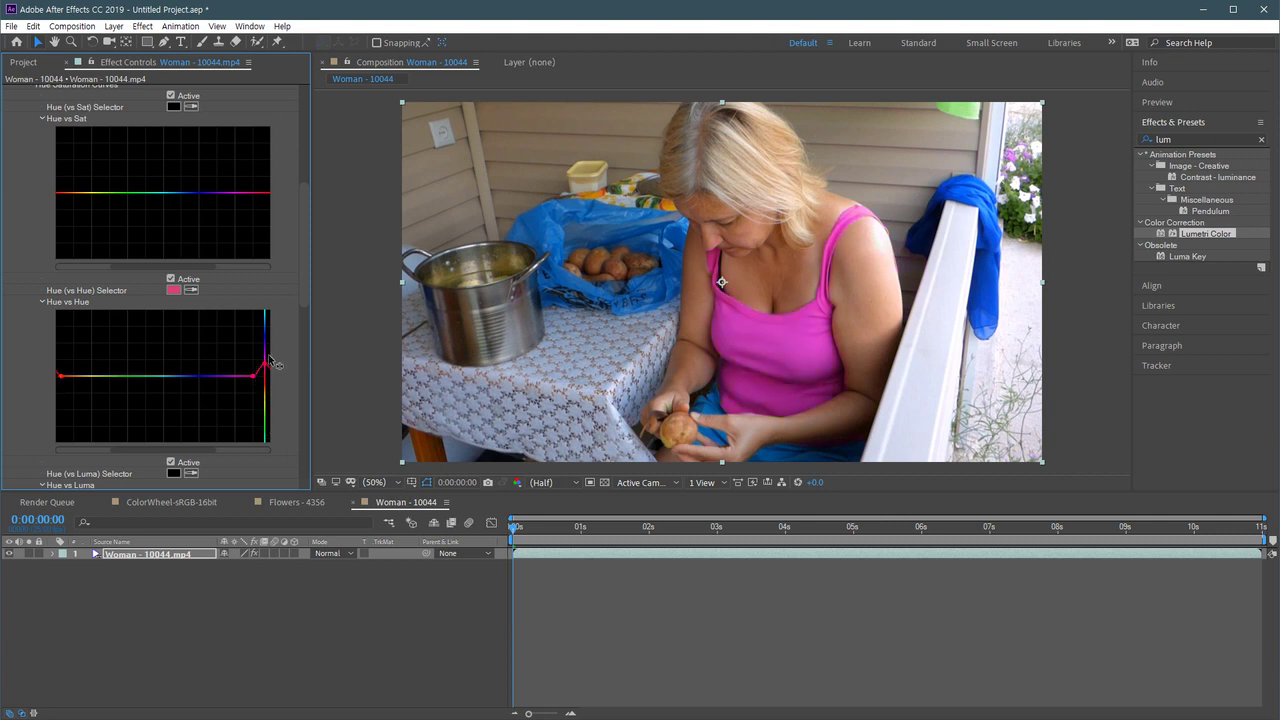
drag(273, 351, 274, 425)
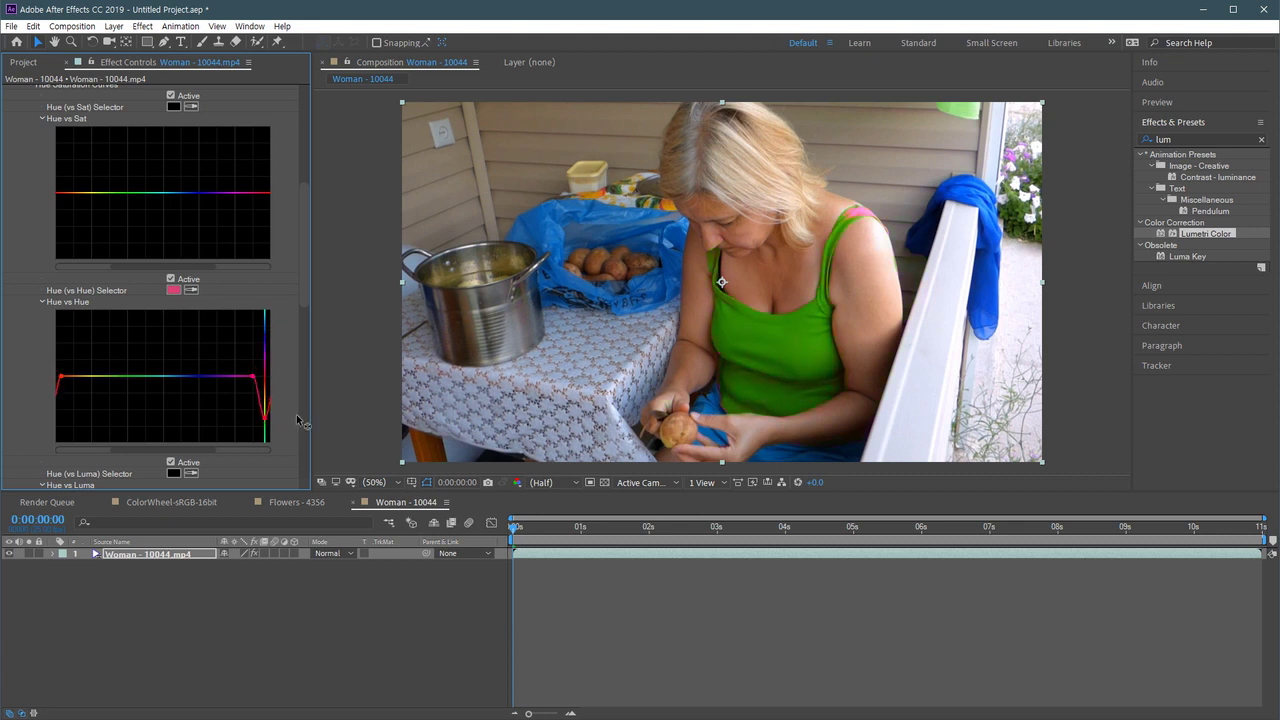
key(h)
drag(839, 290, 762, 312)
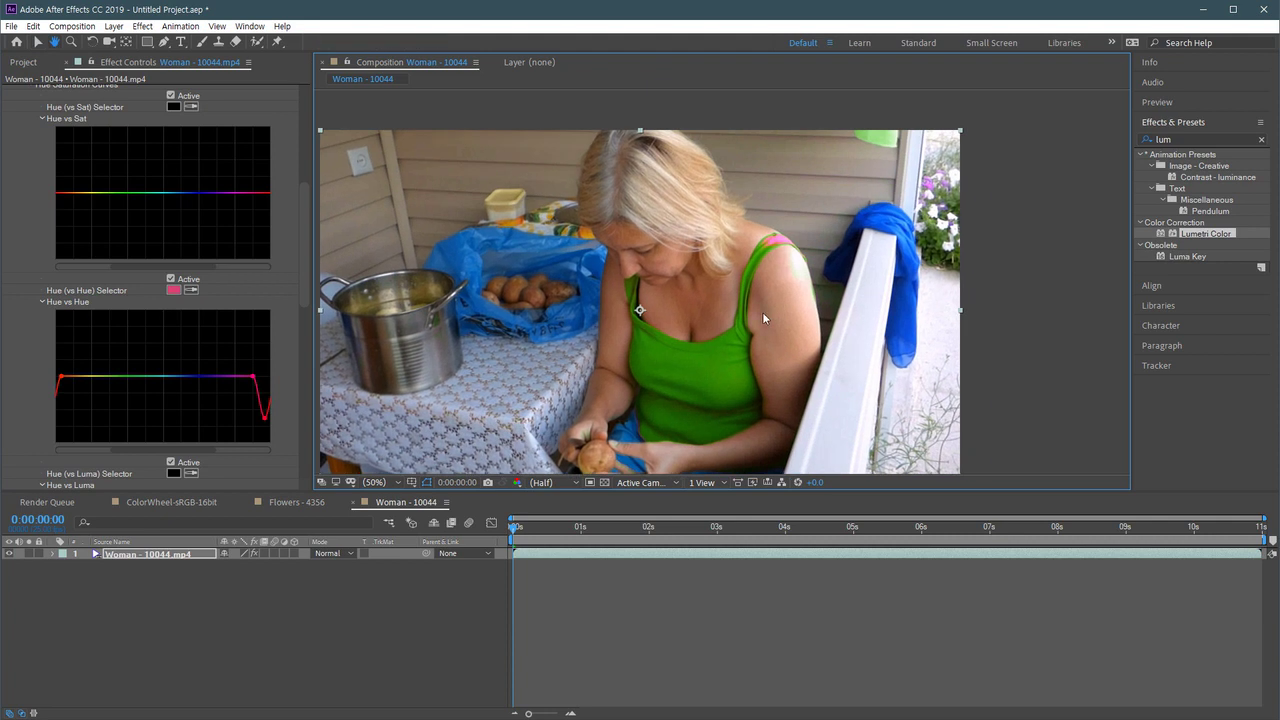
scroll(762, 312, up, 2)
key(v)
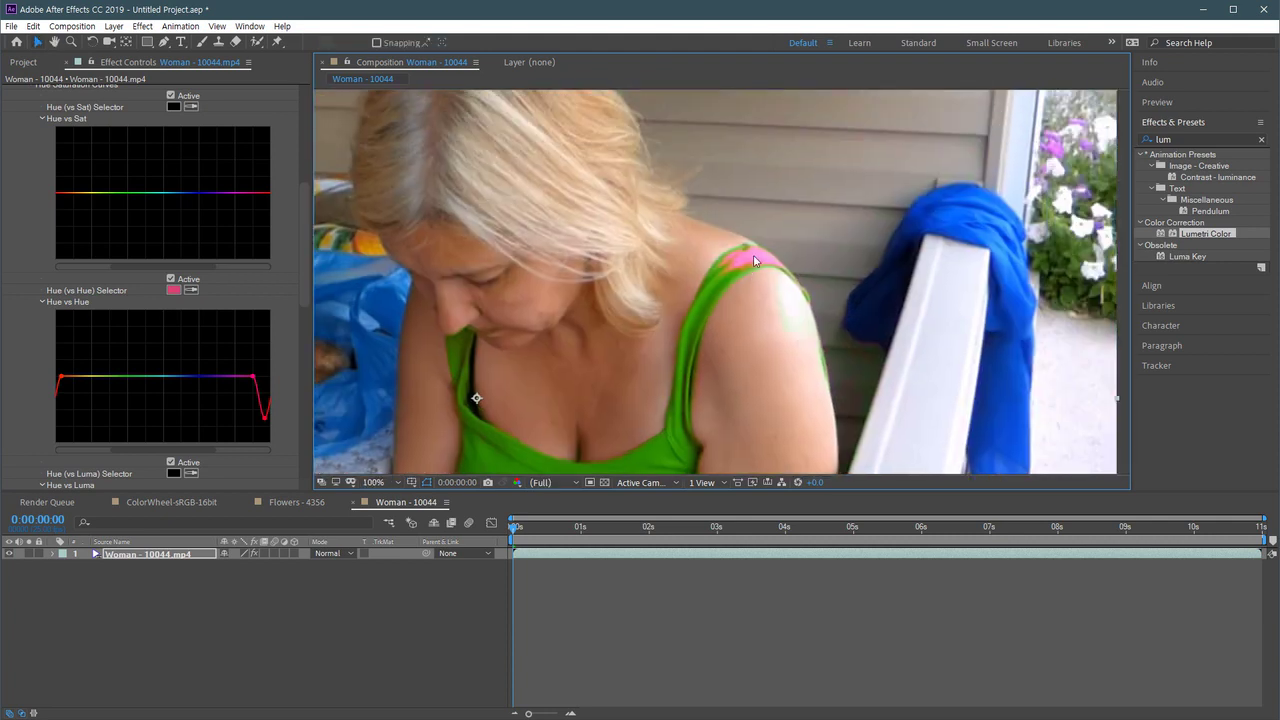
drag(743, 330, 749, 266)
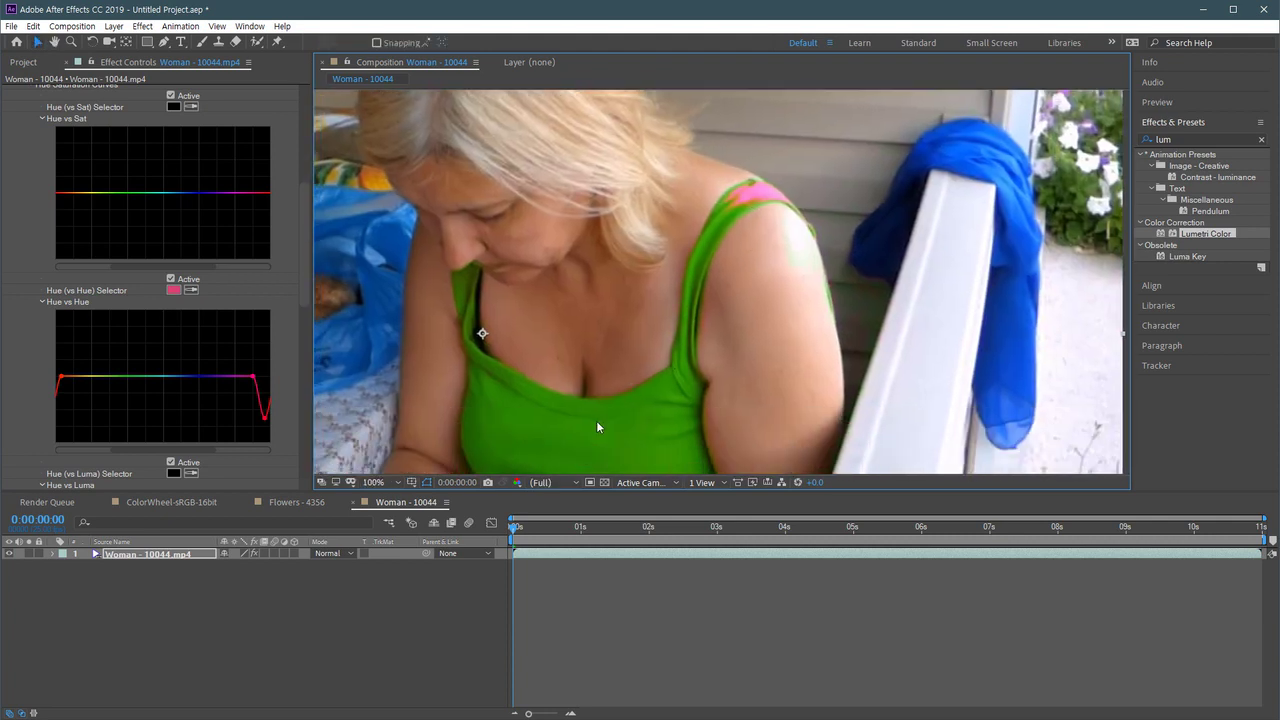
Compare the top's original pink with the green by switching Hue vs Hue off and on.
click(170, 279)
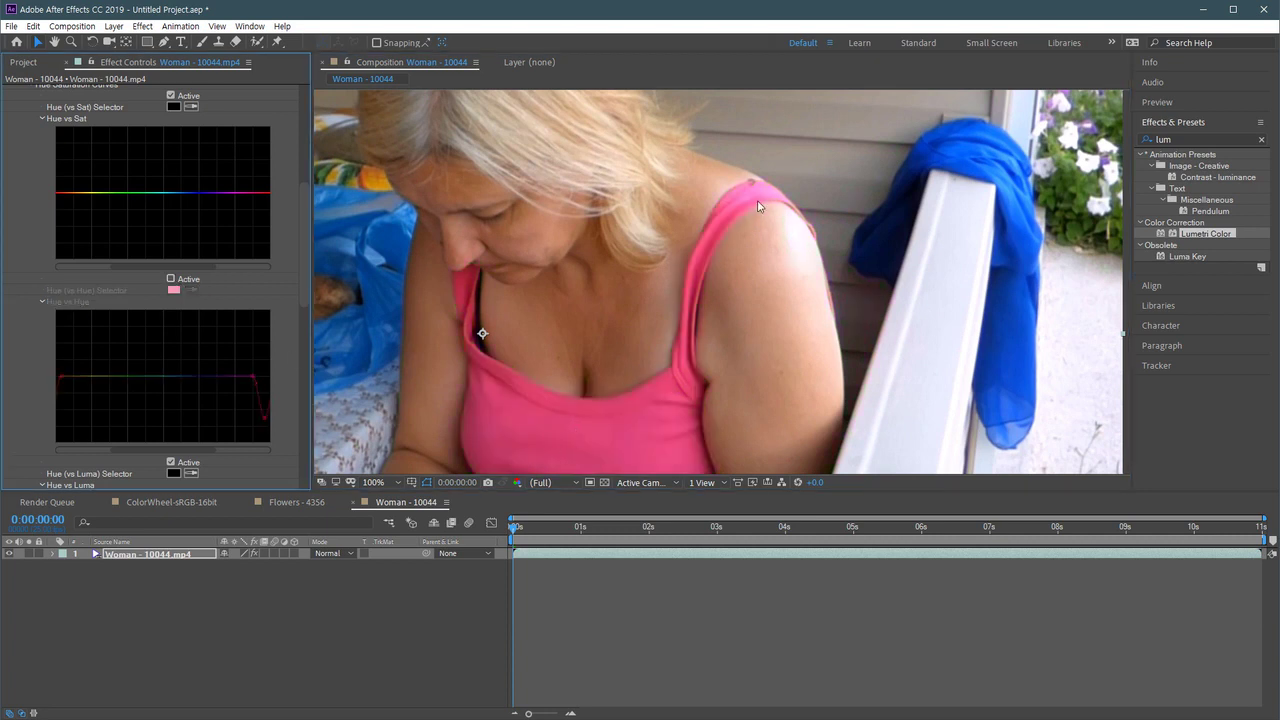
scroll(692, 322, up, 1)
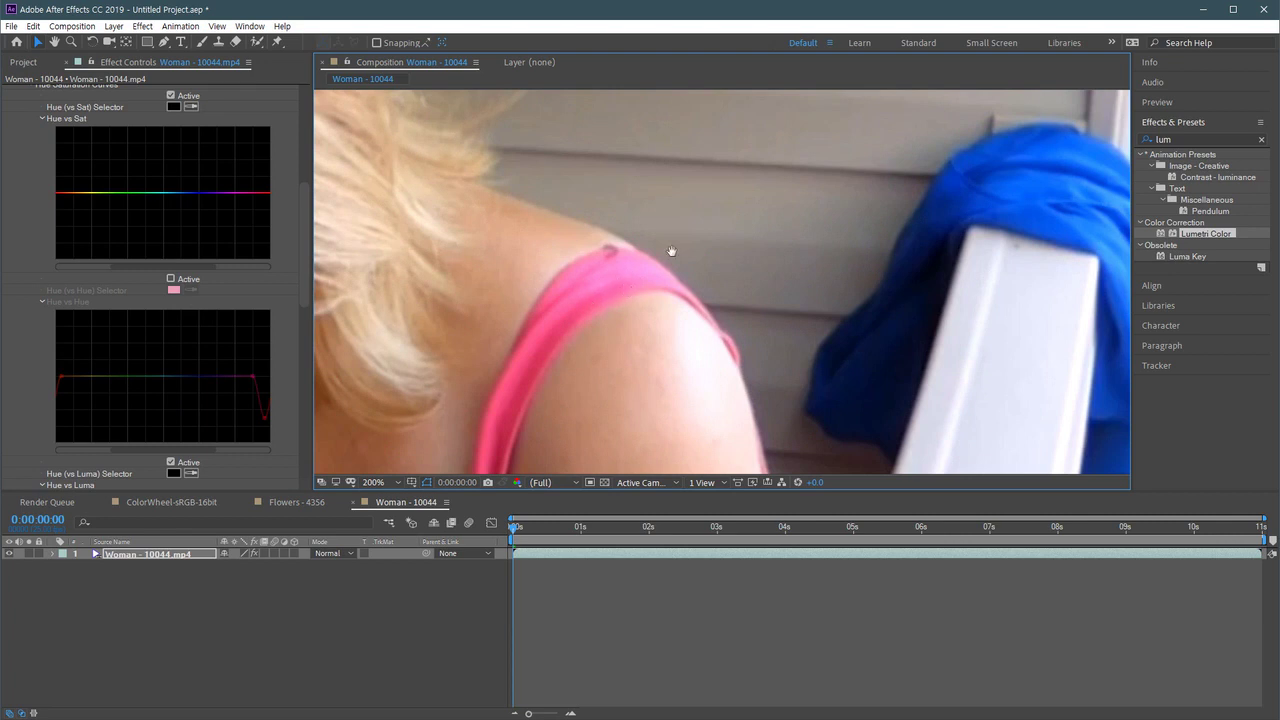
scroll(692, 265, down, 1)
click(169, 279)
drag(540, 377, 574, 333)
key(v)
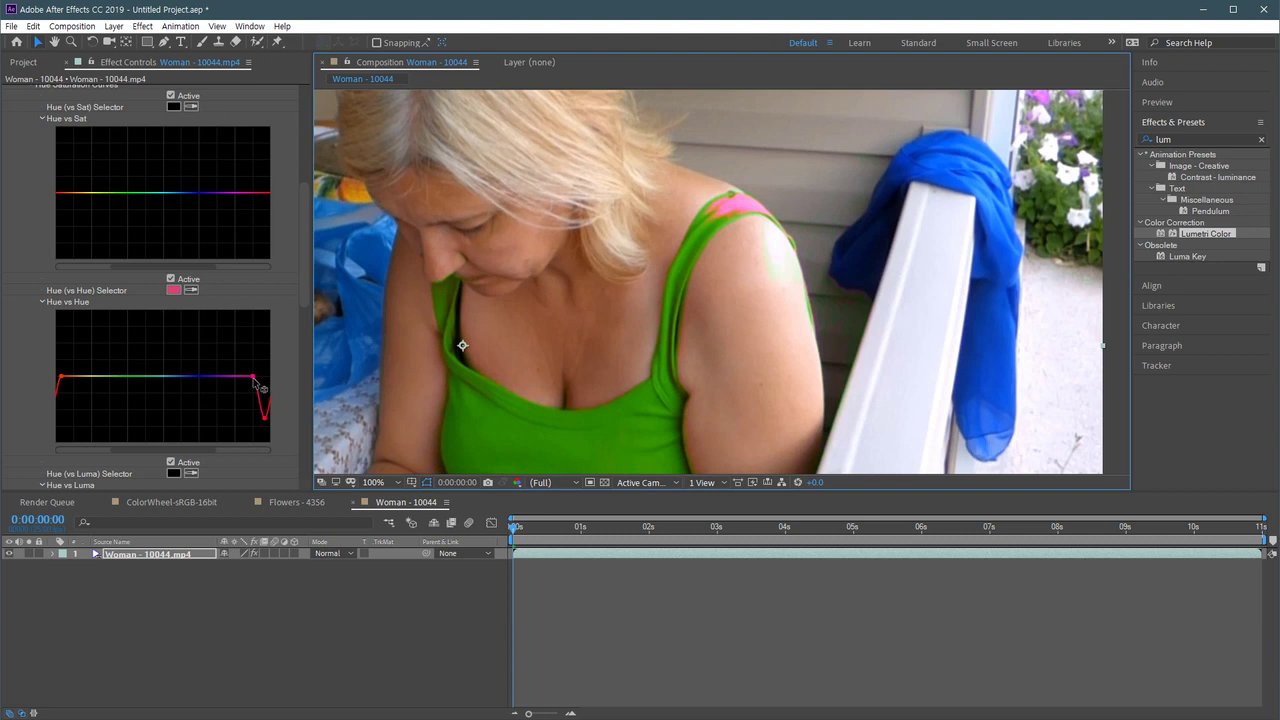
Pull the Hue vs Hue curve's right end down, test the left end, then restore it for natural skin.
drag(254, 382, 199, 377)
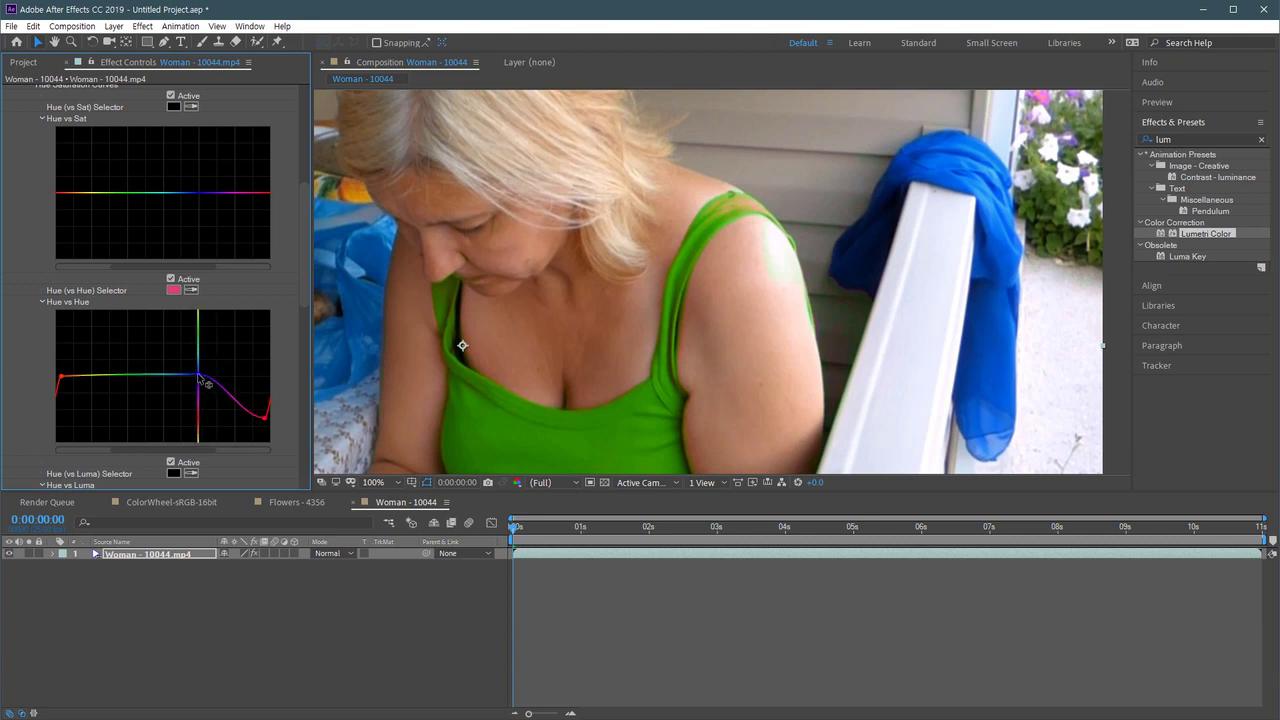
drag(199, 377, 205, 383)
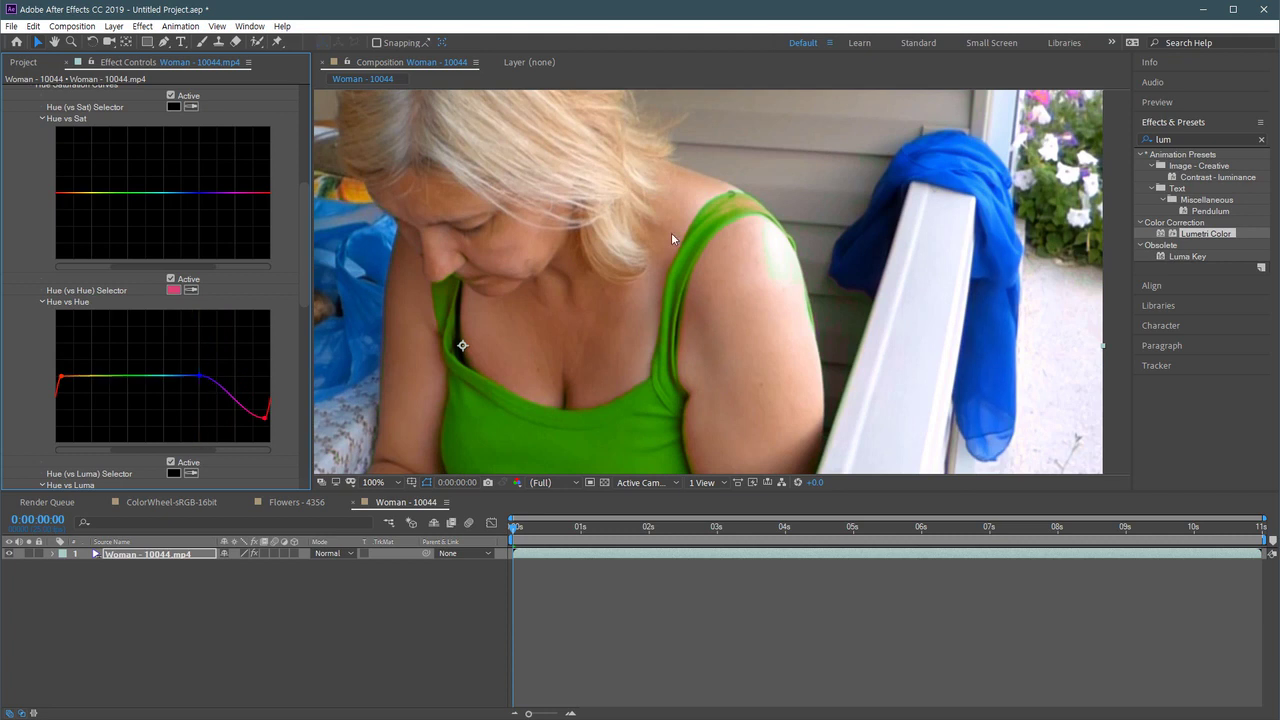
scroll(661, 290, down, 4)
scroll(686, 319, up, 2)
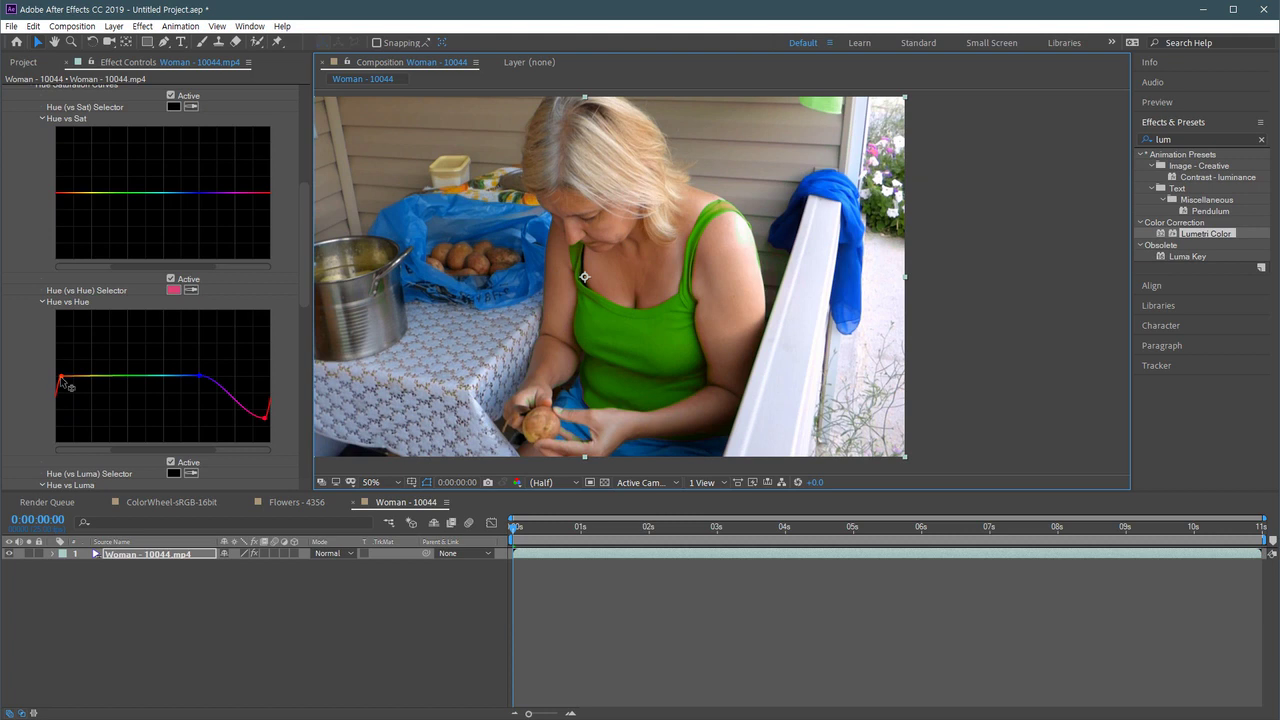
drag(62, 378, 87, 383)
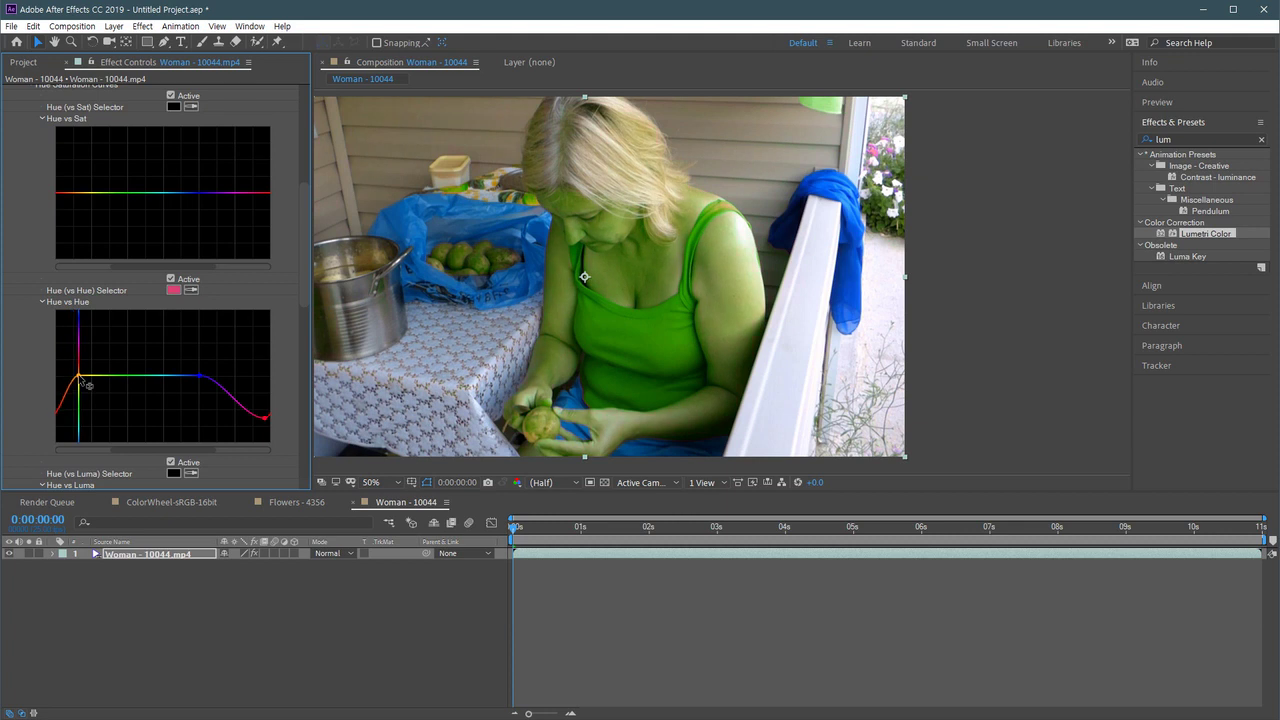
drag(88, 385, 70, 386)
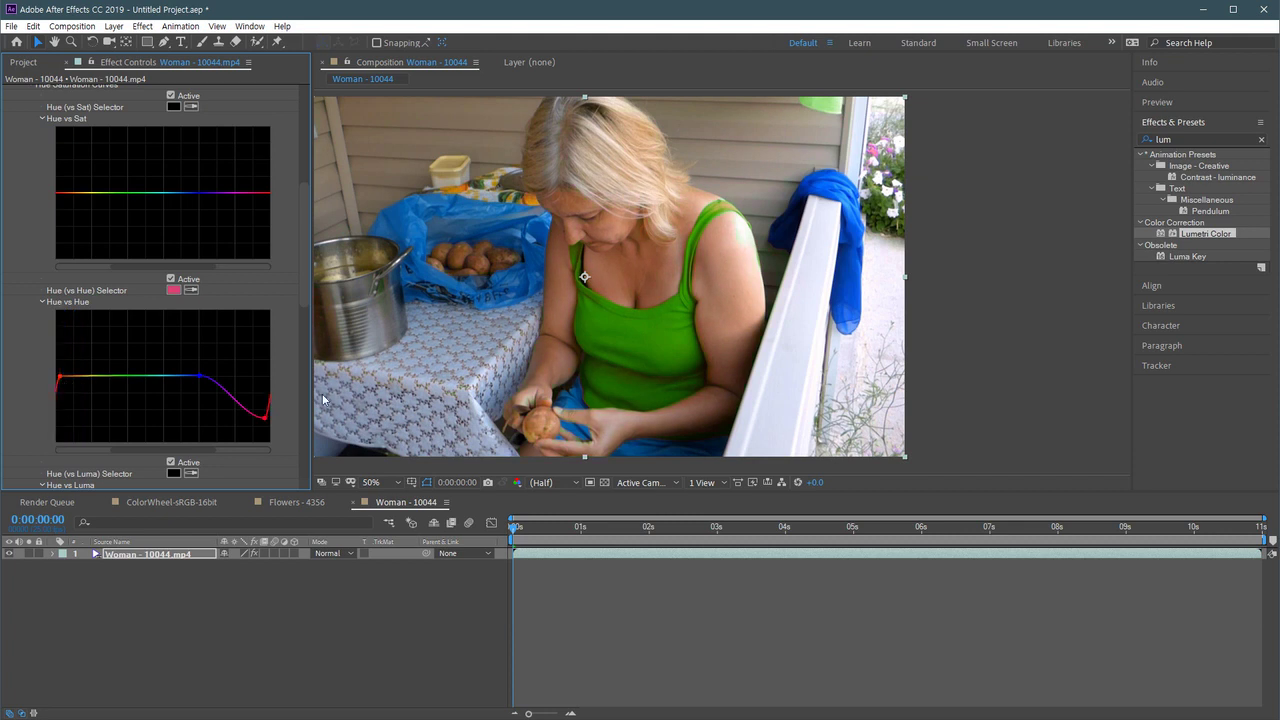
Move to a later frame and play a preview of the graded footage.
click(533, 532)
key(space)
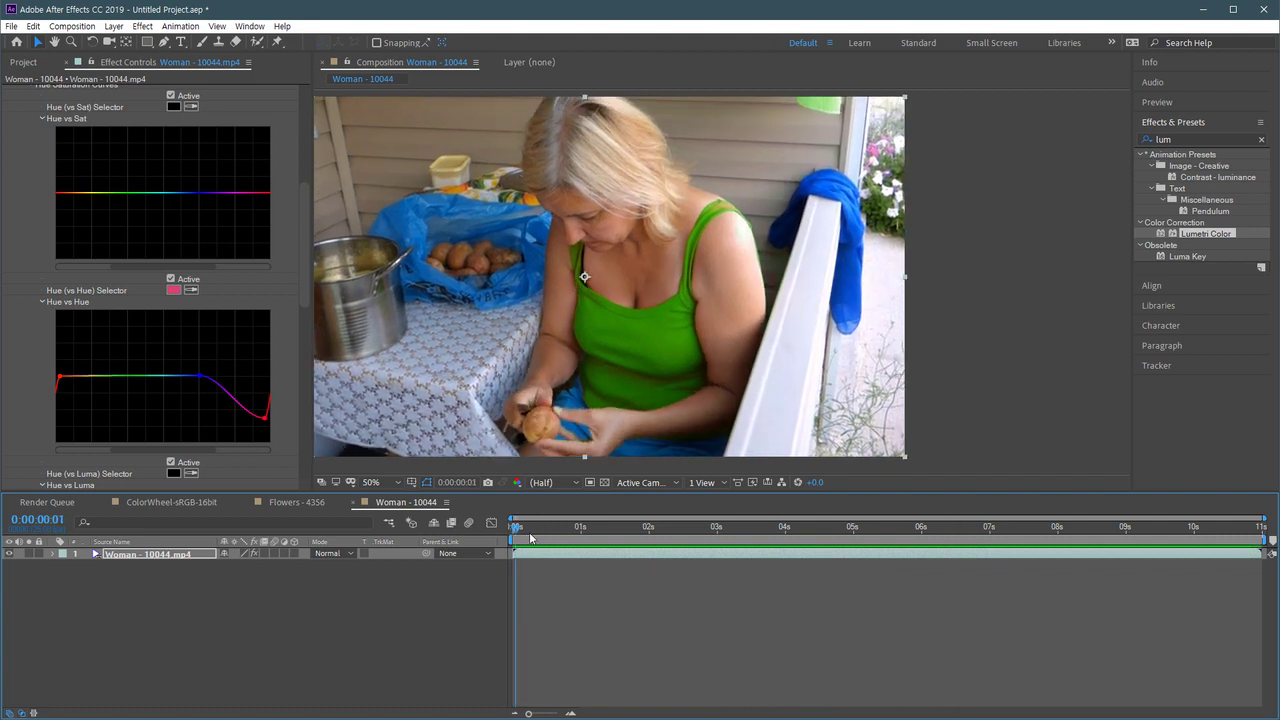
key(space)
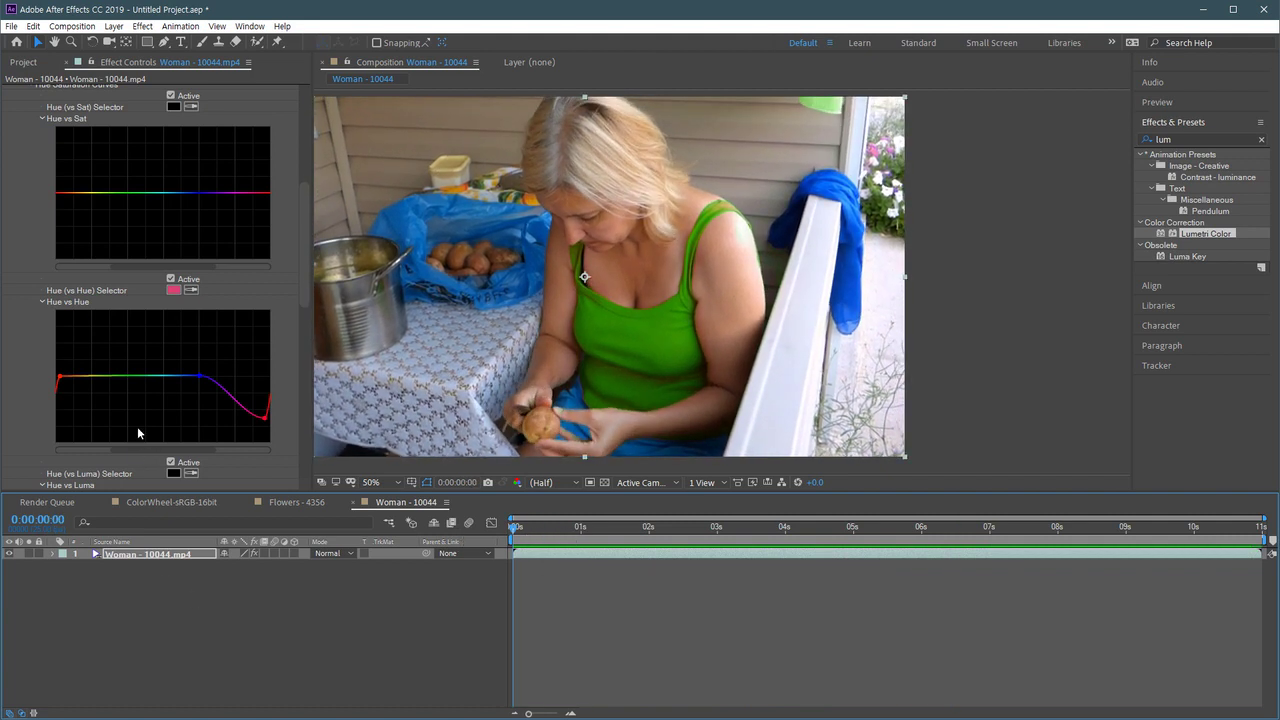
Reset the Hue vs Hue curve, sample the blue scarf, and bend that hue toward teal.
double_click(204, 379)
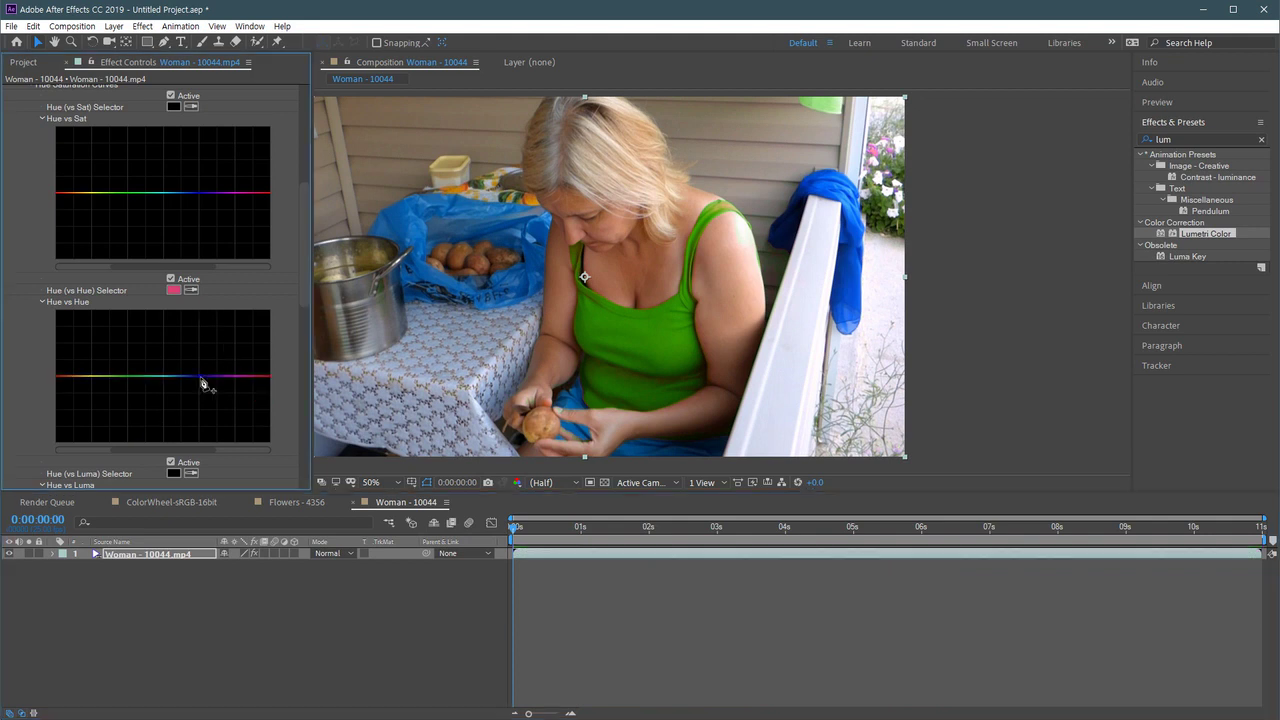
click(193, 292)
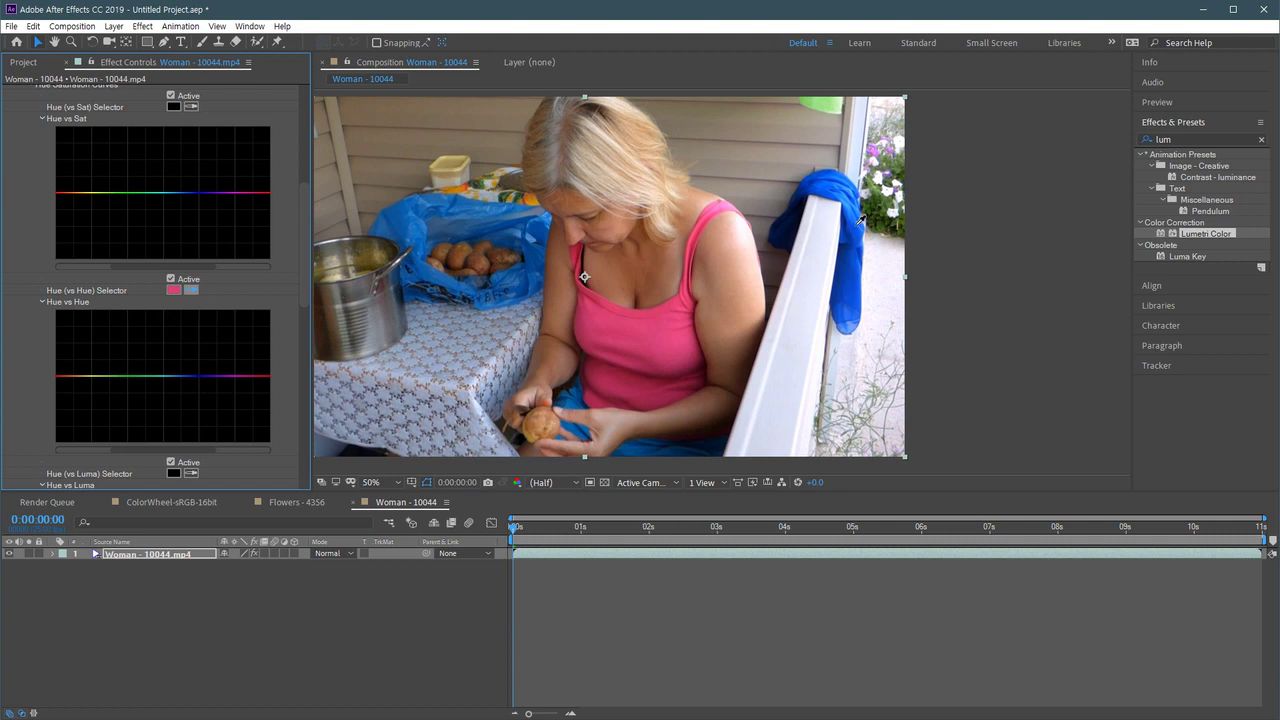
click(860, 268)
mouse_move(196, 379)
mouse_down()
mouse_move(196, 399)
mouse_move(200, 373)
mouse_up()
scroll(815, 328, up, 2)
drag(965, 290, 815, 328)
Add and reposition Hue vs Hue curve points to widen the scarf's teal shift.
key(v)
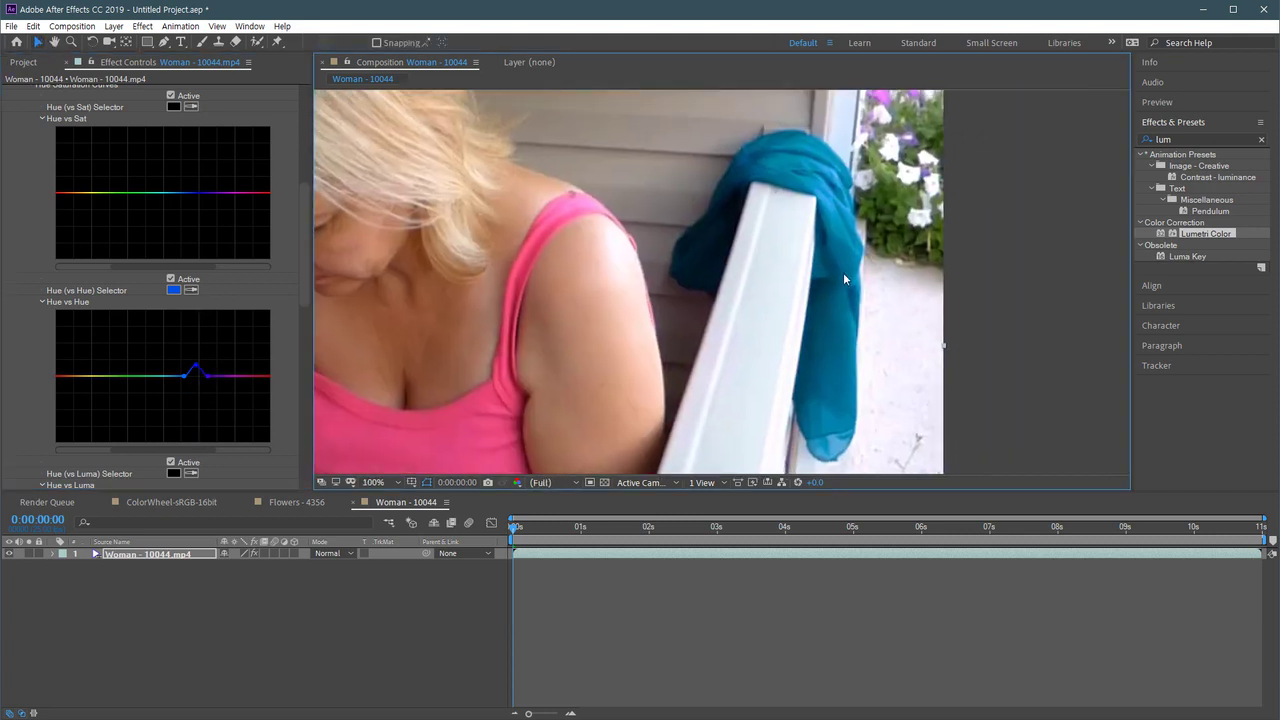
click(183, 377)
drag(181, 378, 186, 381)
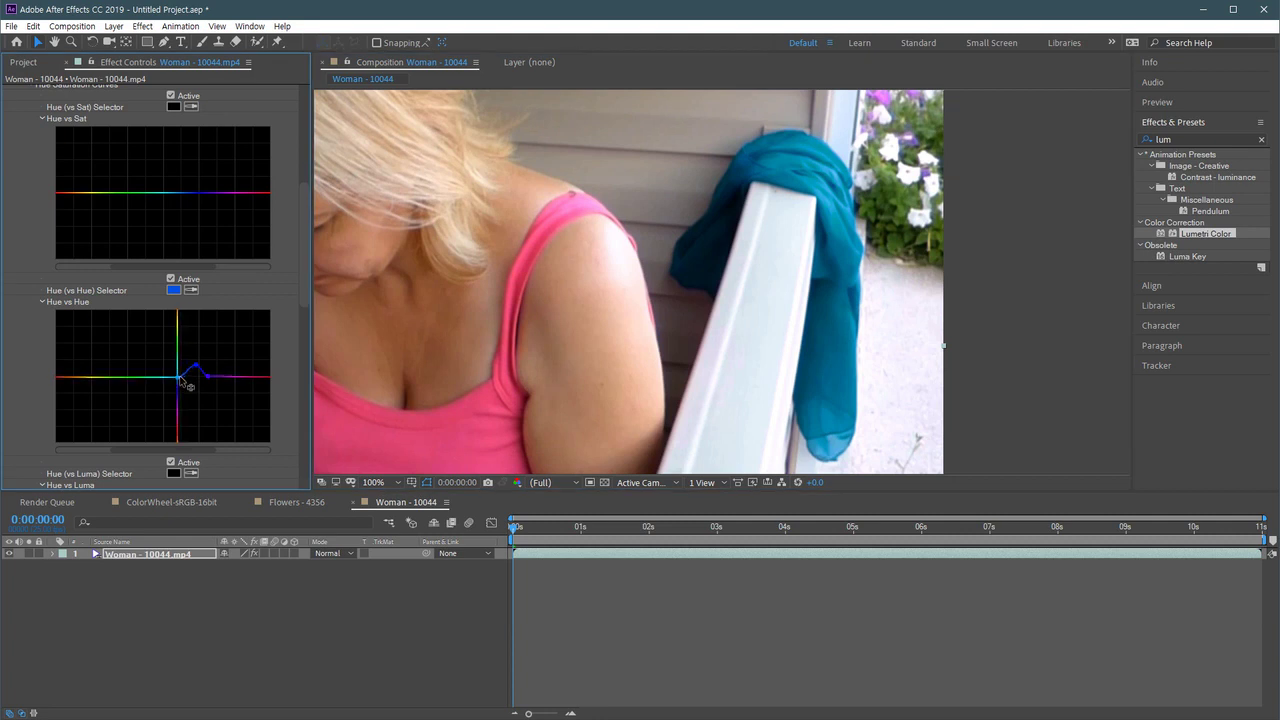
drag(186, 381, 168, 377)
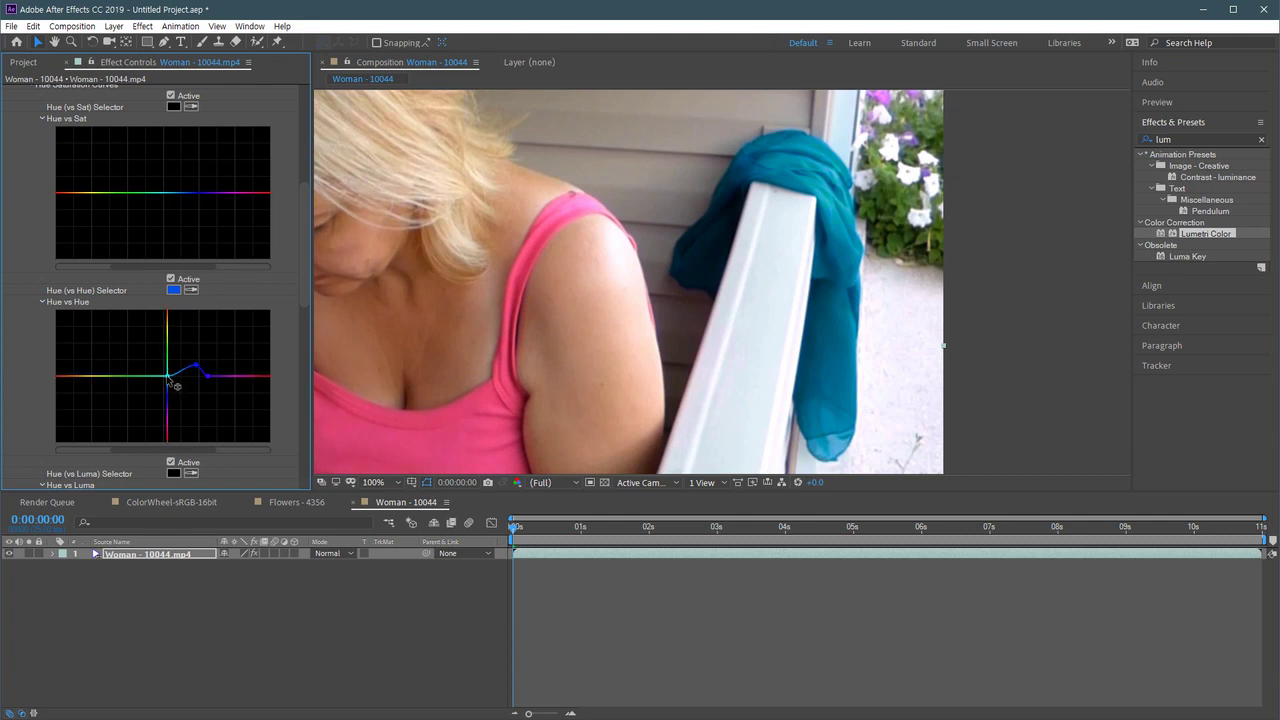
key(h)
drag(844, 298, 866, 294)
key(v)
drag(197, 367, 202, 362)
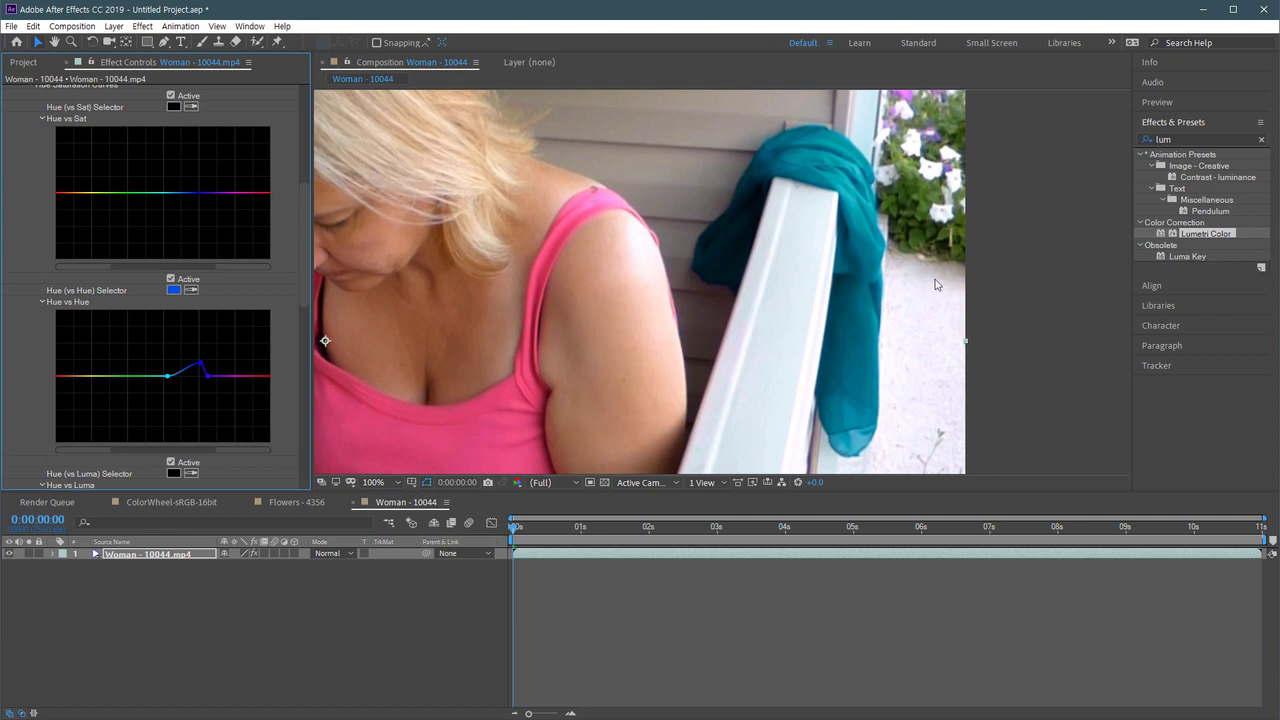
scroll(855, 268, down, 2)
scroll(855, 268, up, 2)
scroll(817, 286, down, 2)
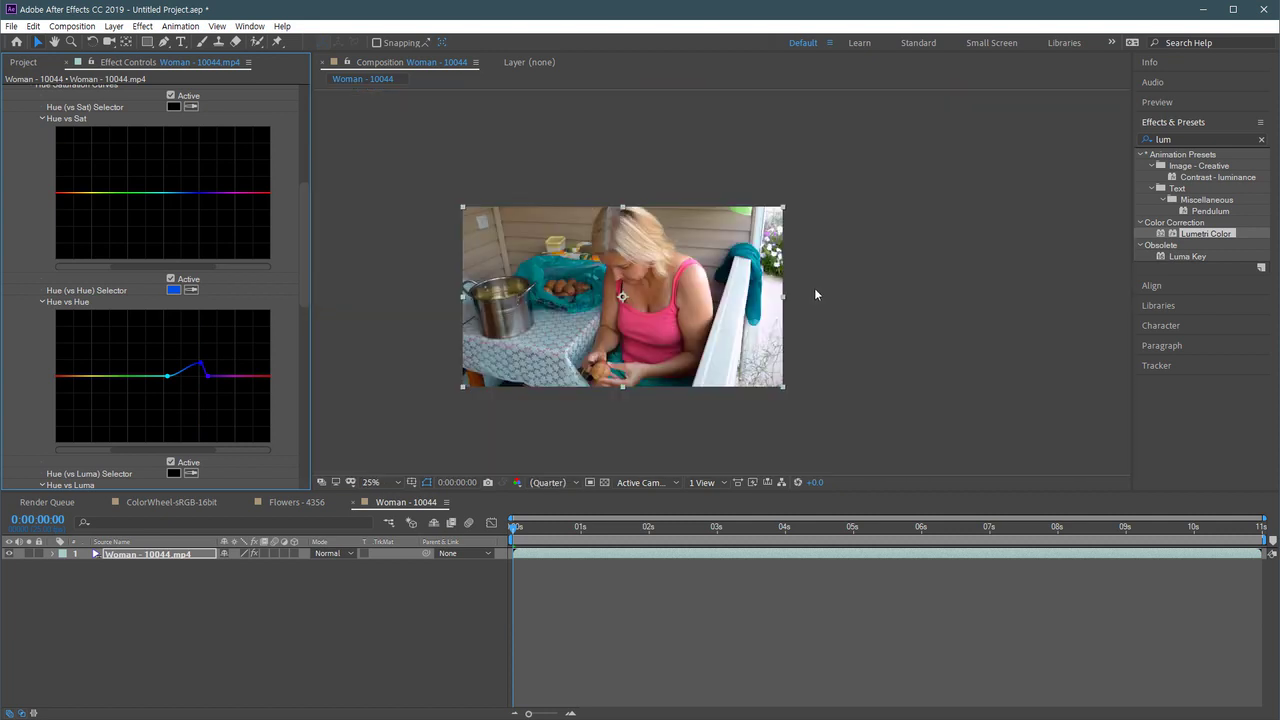
scroll(814, 287, up, 2)
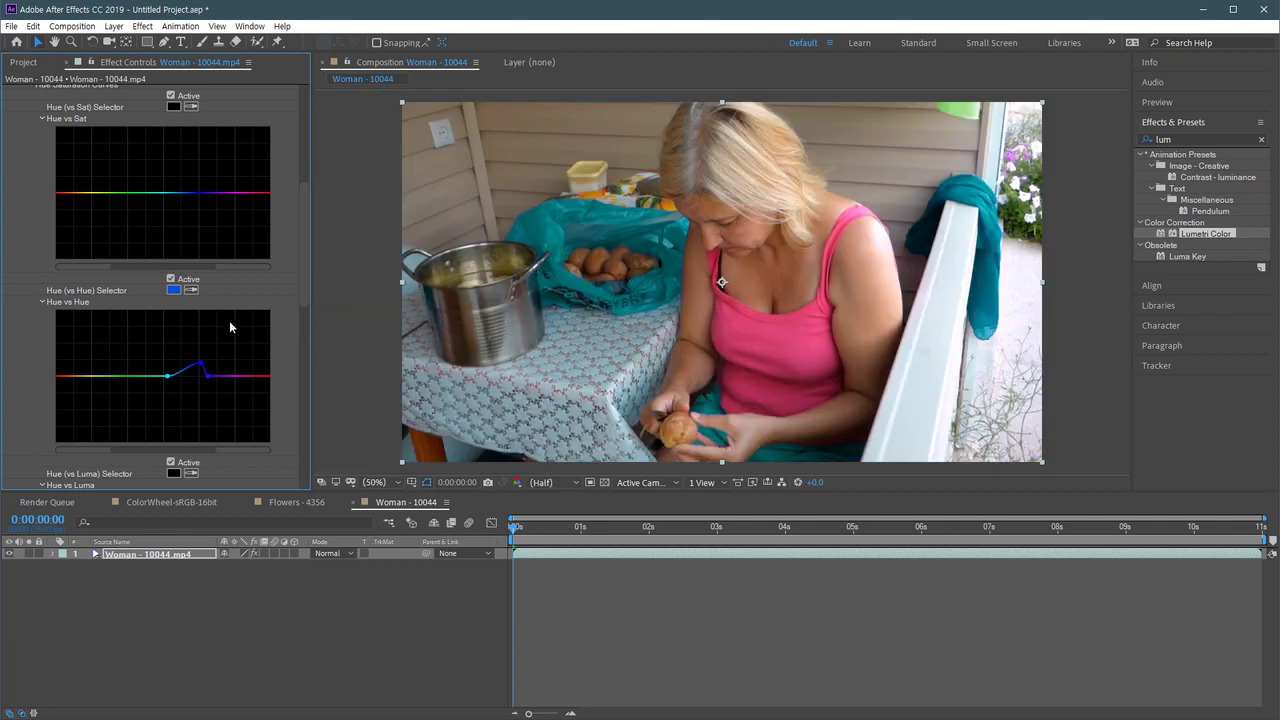
Toggle the Hue vs Hue adjustment off and on to compare before and after.
click(172, 280)
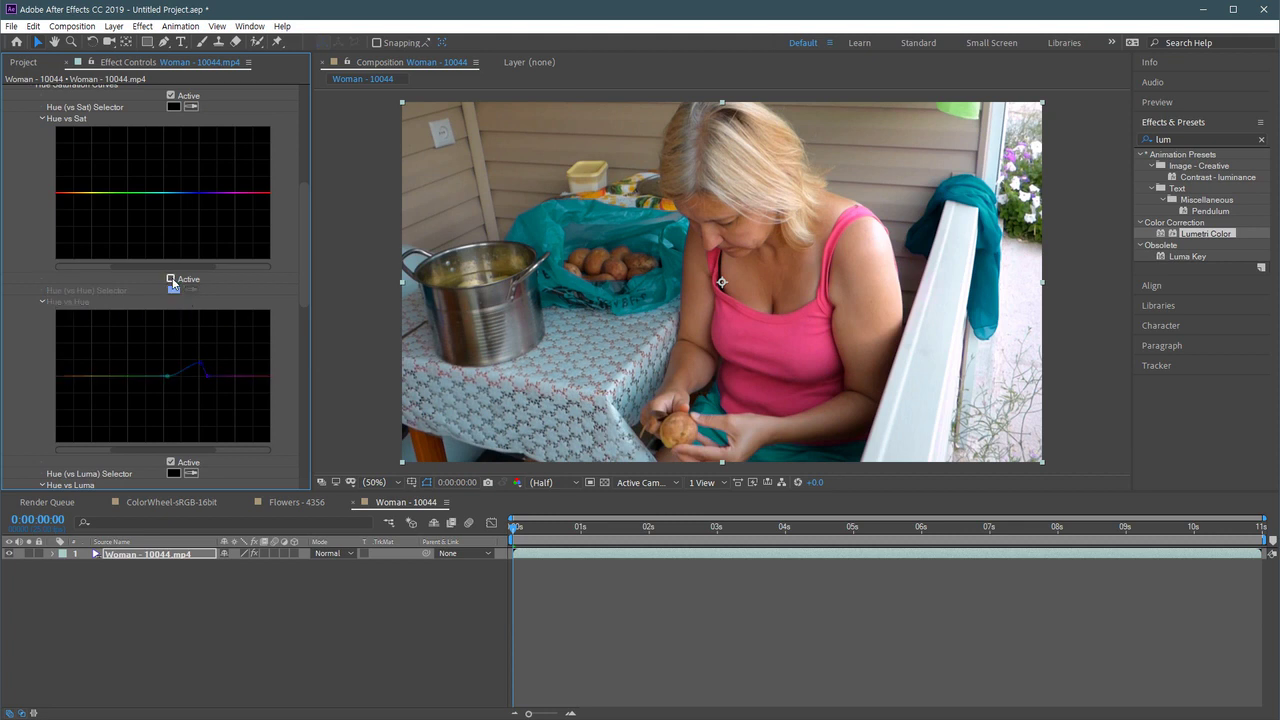
click(171, 279)
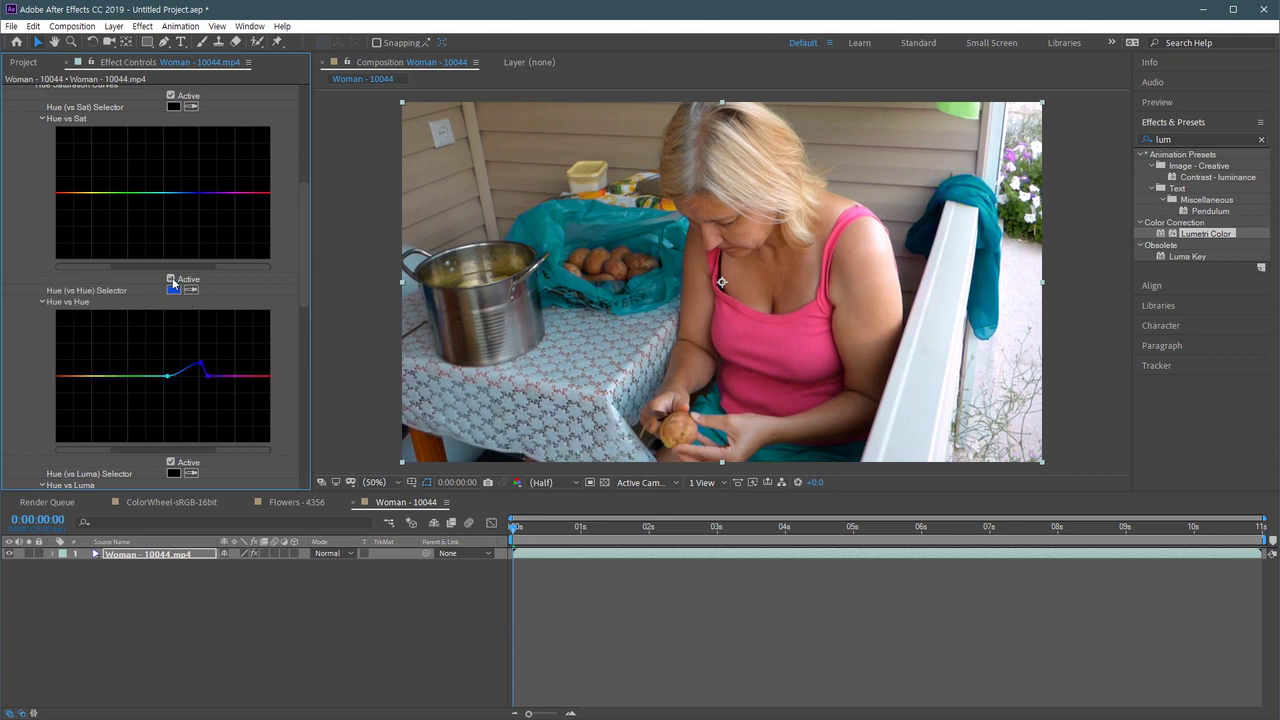
click(172, 280)
click(172, 280)
Select the Woman - 10044.mp4 layer and switch to the Pen tool.
scroll(700, 345, right, 5)
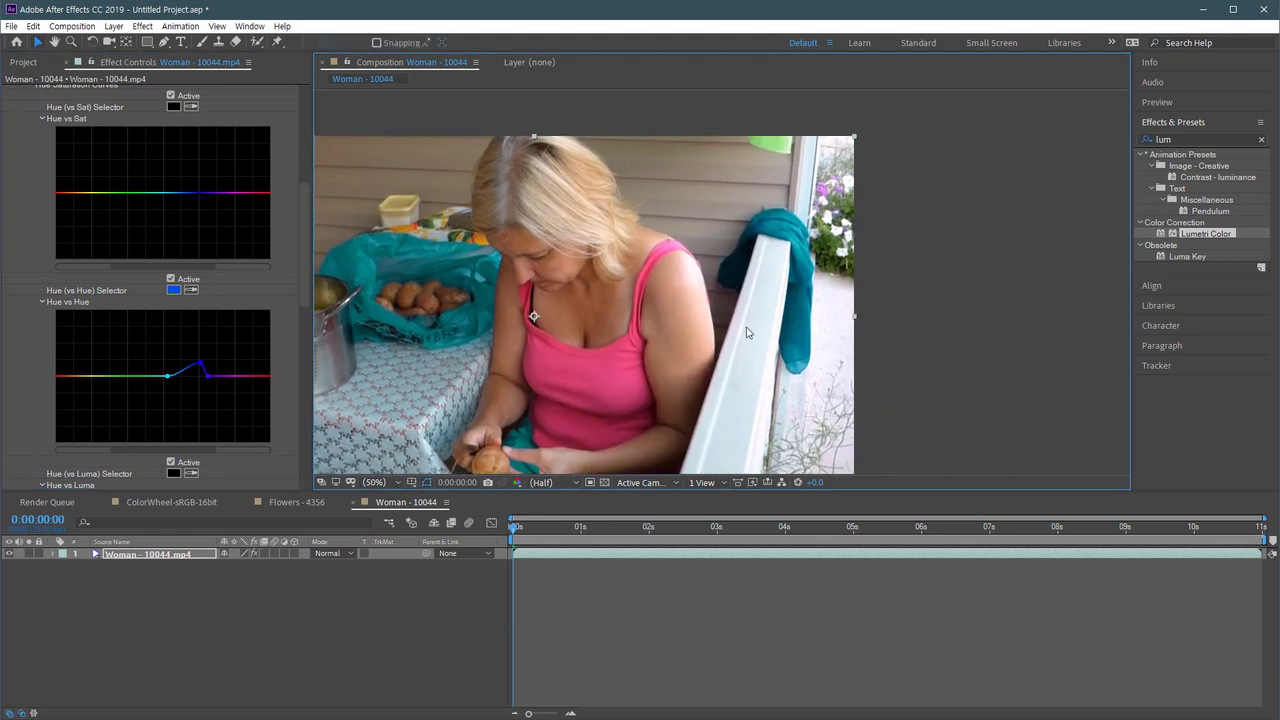
click(522, 535)
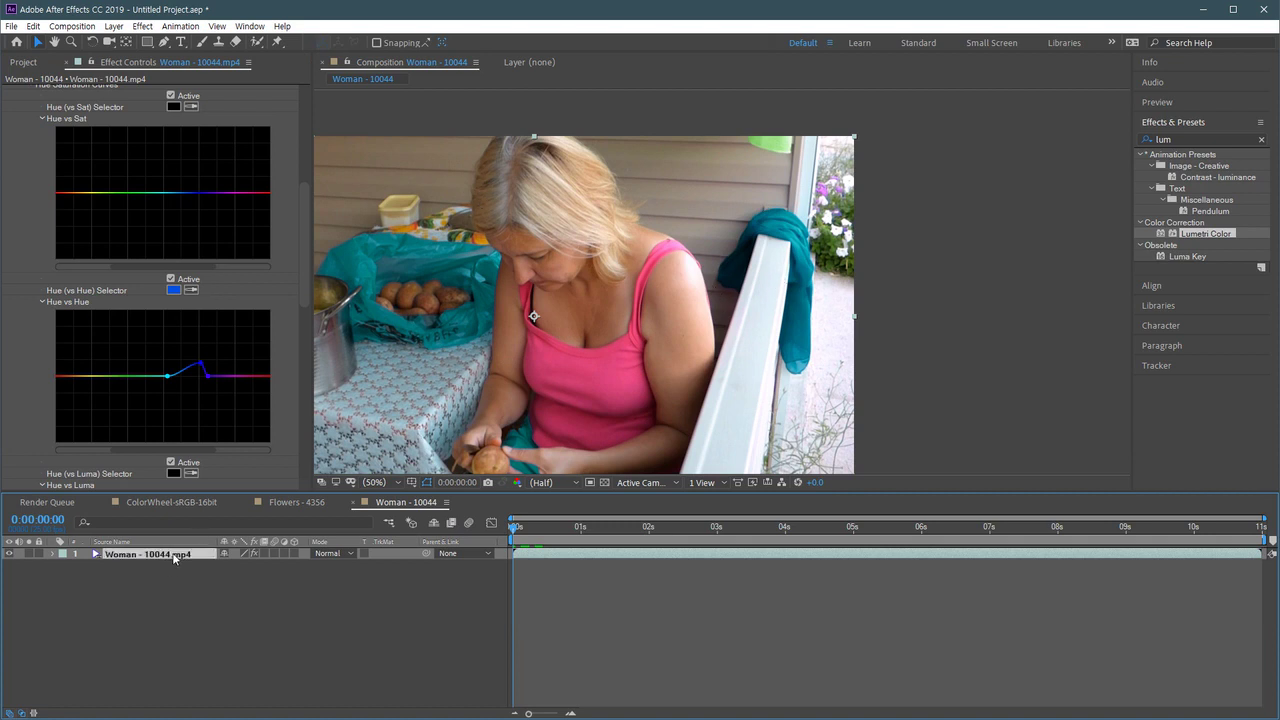
click(165, 43)
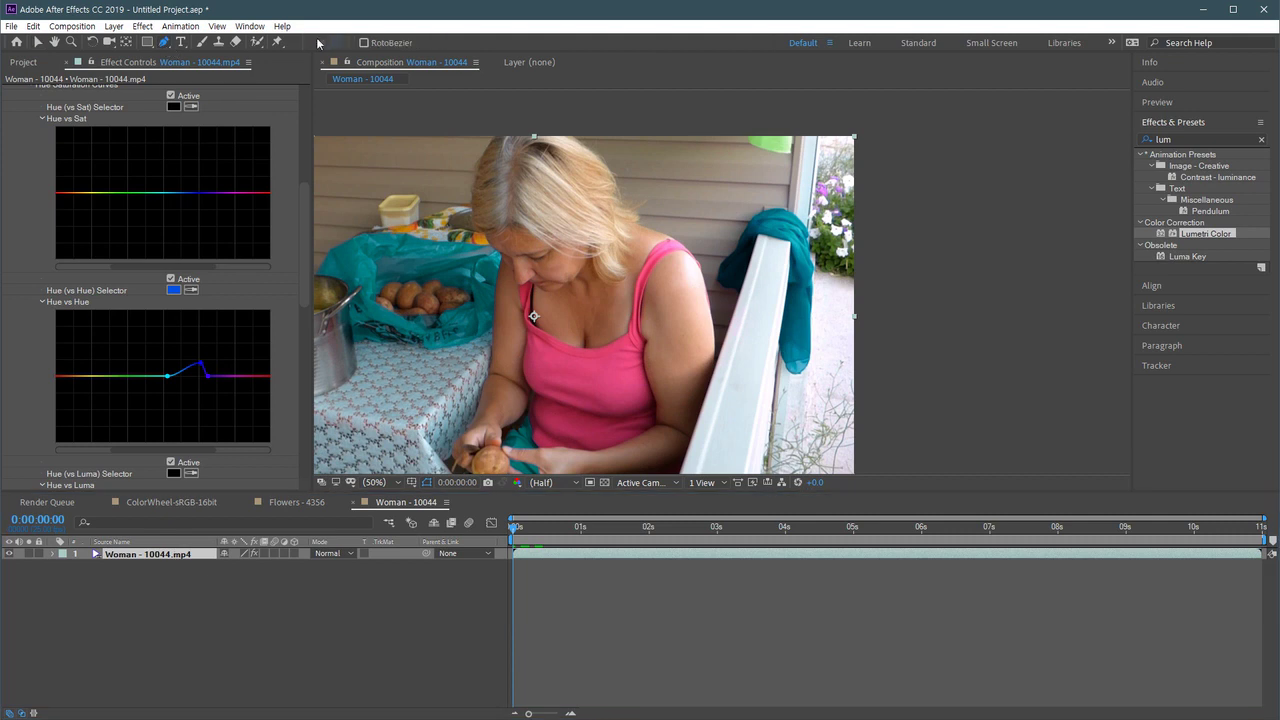
At 100% zoom, place mask points down the scarf's left edge and along the railing.
key(period)
key(period)
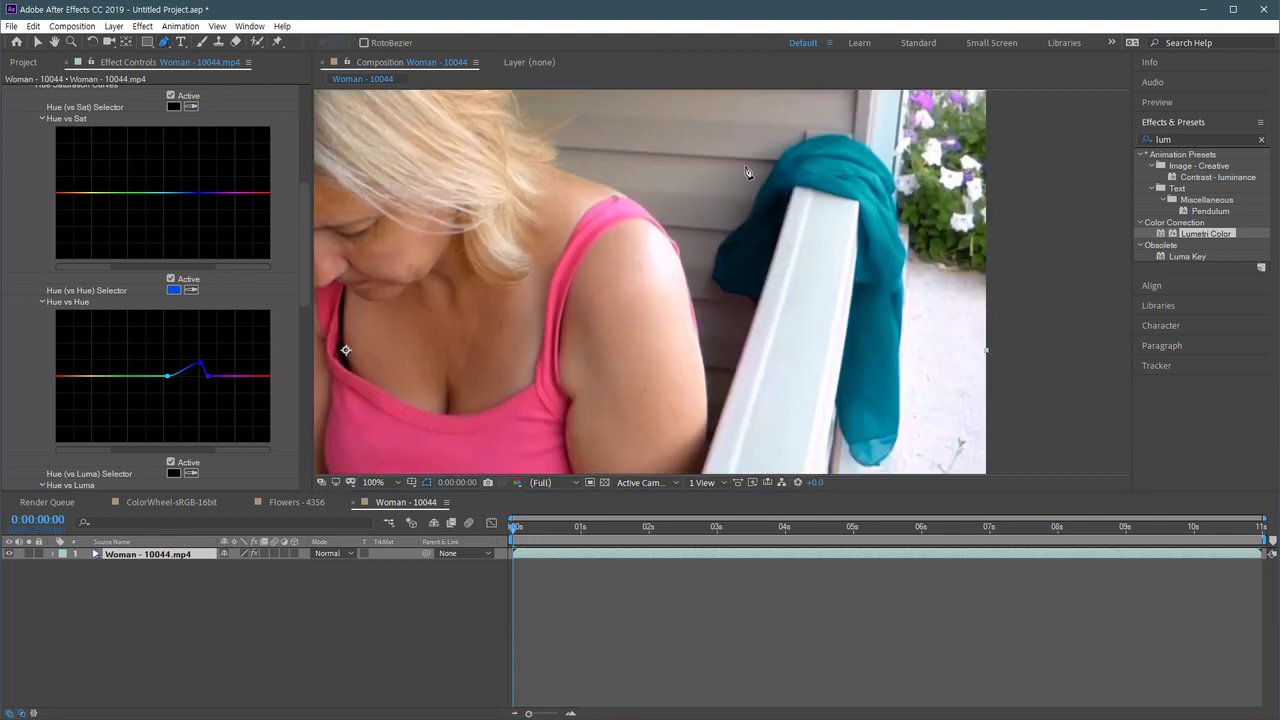
click(782, 148)
click(750, 193)
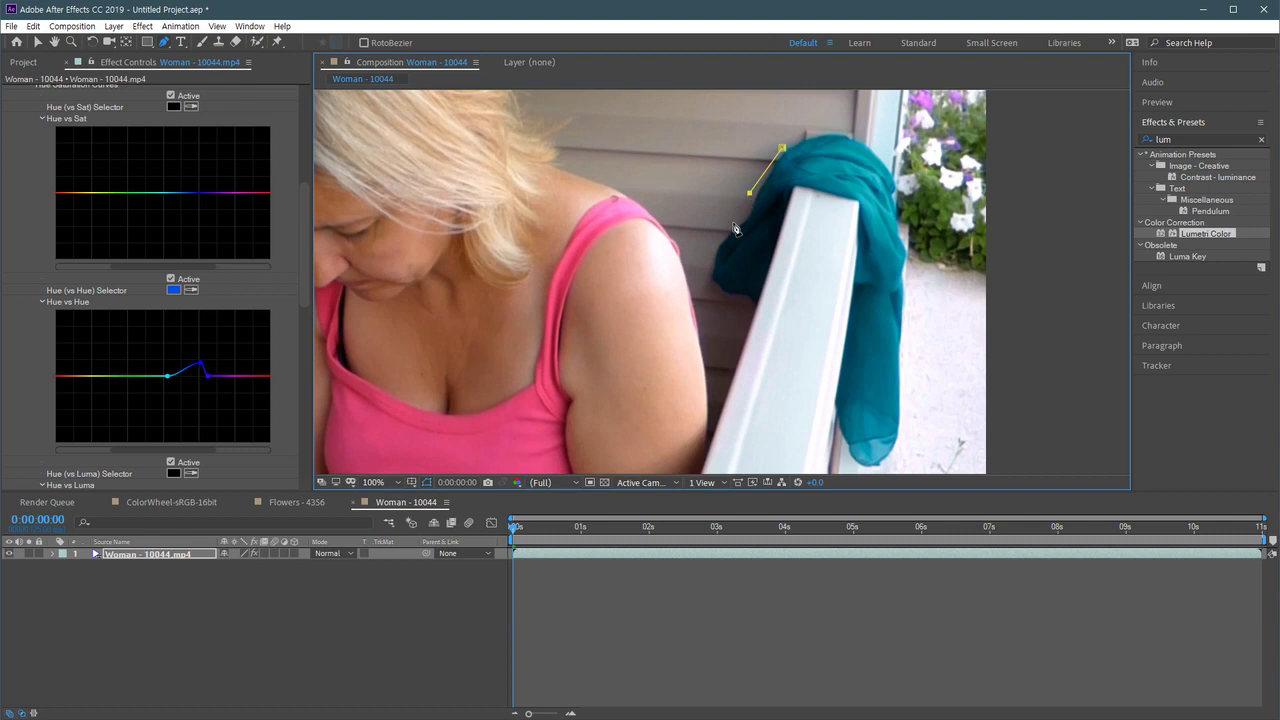
click(733, 224)
click(708, 251)
click(708, 290)
click(756, 309)
click(795, 189)
click(853, 282)
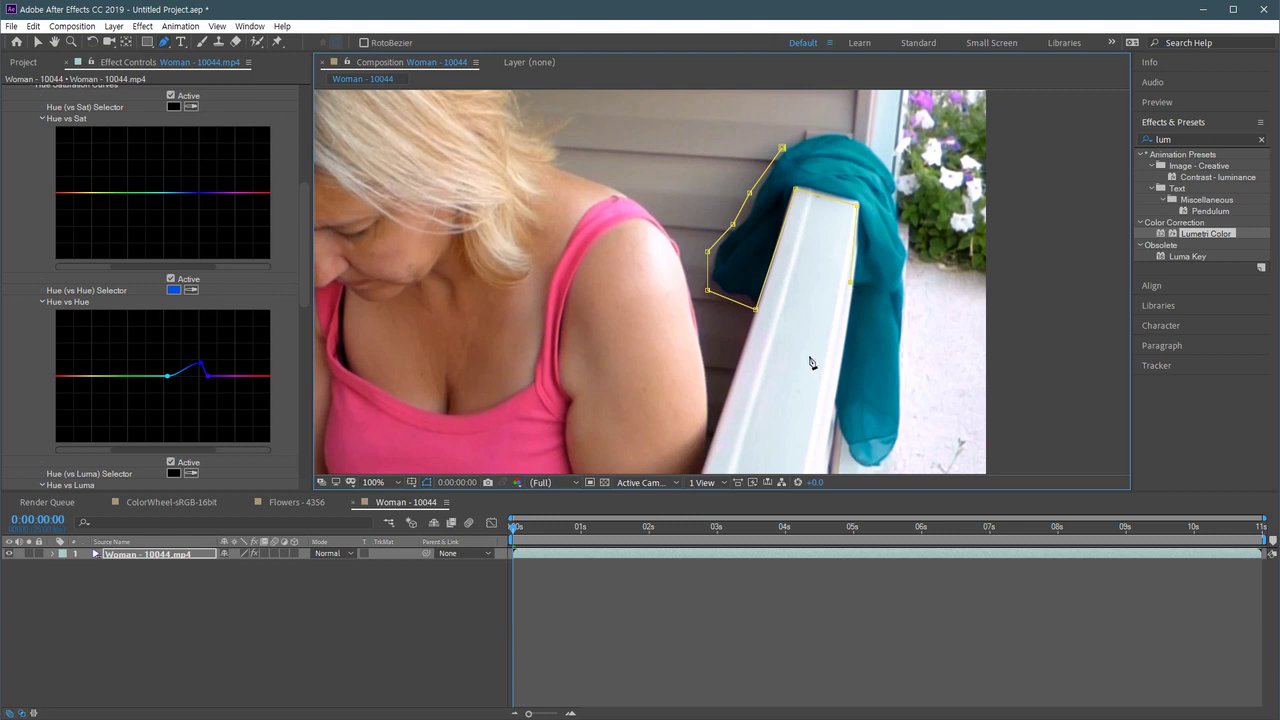
scroll(814, 364, down, 2)
click(828, 332)
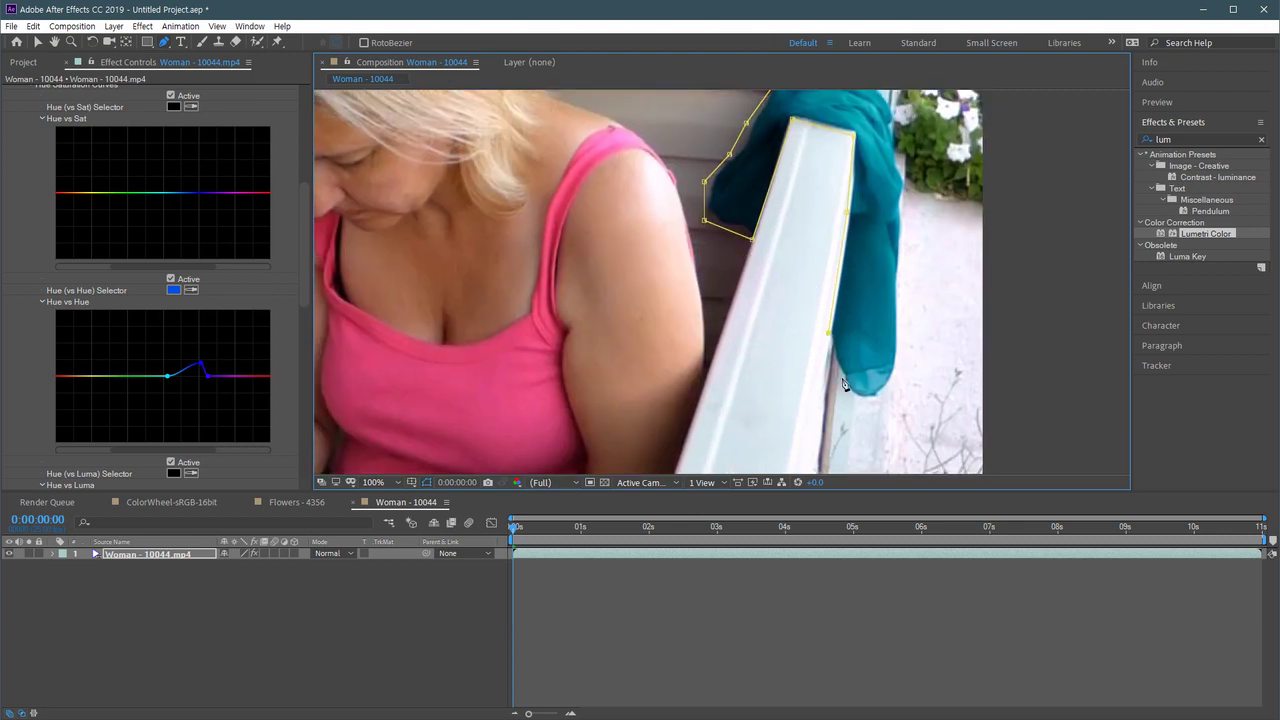
Trace the mask around the scarf's bottom, right edge and top, closing it on the first point.
click(859, 400)
click(894, 386)
click(898, 281)
click(901, 161)
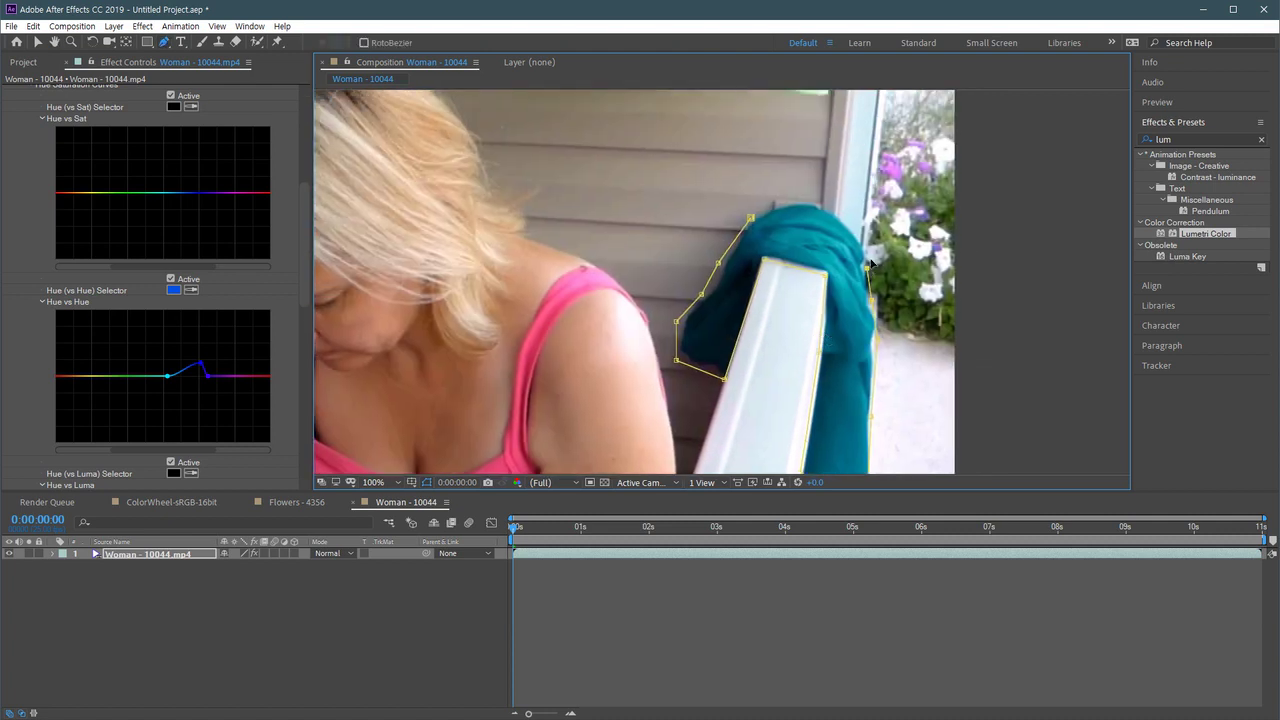
click(840, 210)
click(805, 198)
click(804, 198)
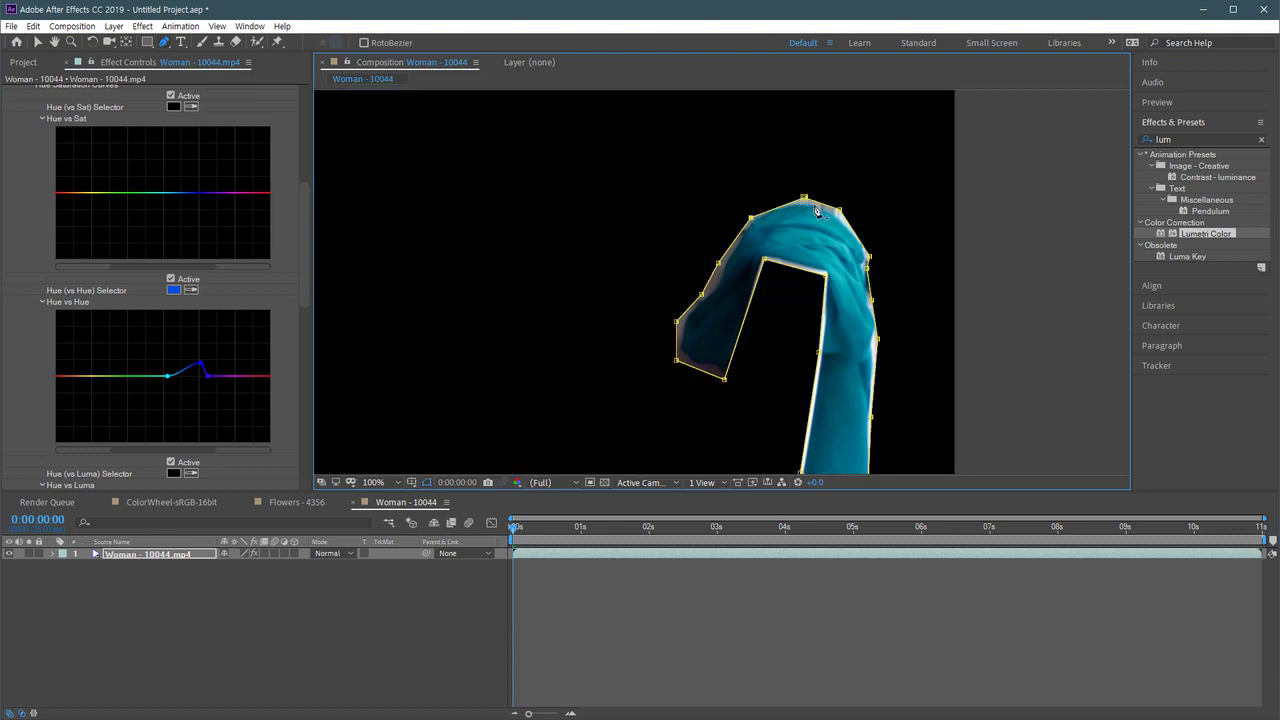
Nudge the top mask vertex to fit the scarf, then recentre and zoom out to 50%.
drag(804, 198, 799, 197)
key(h)
drag(808, 388, 909, 366)
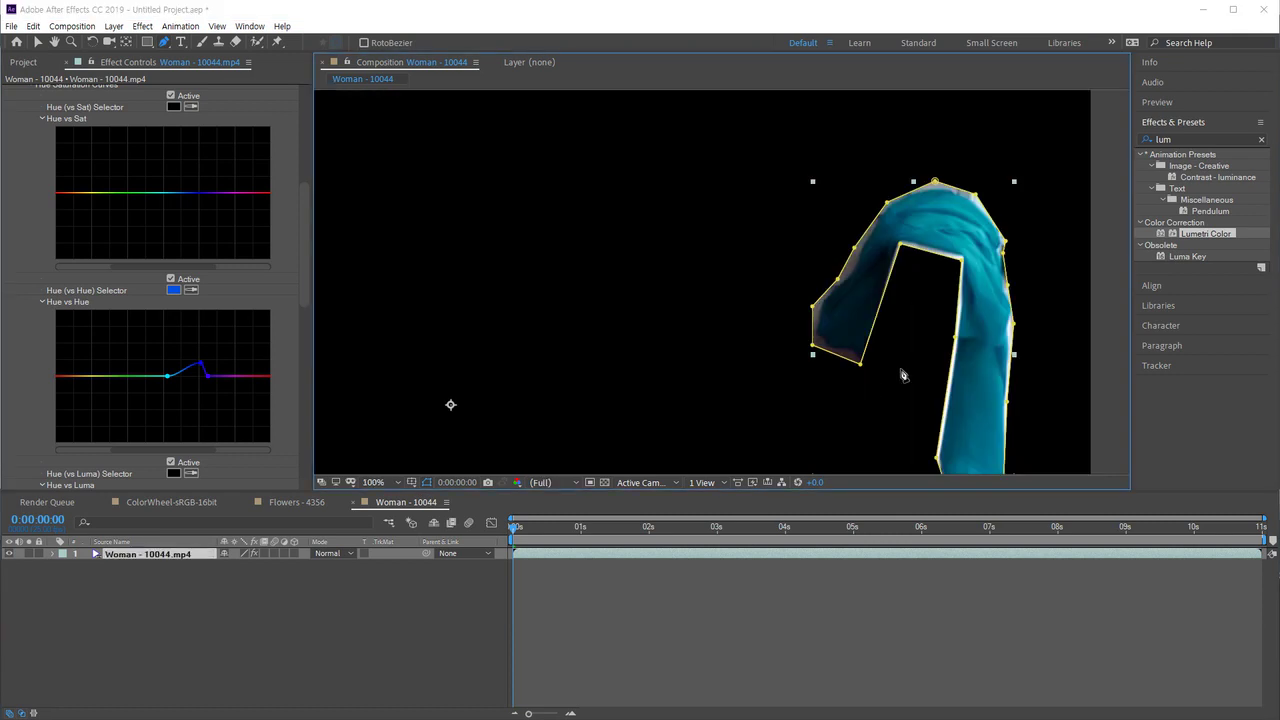
key(g)
scroll(690, 366, down, 2)
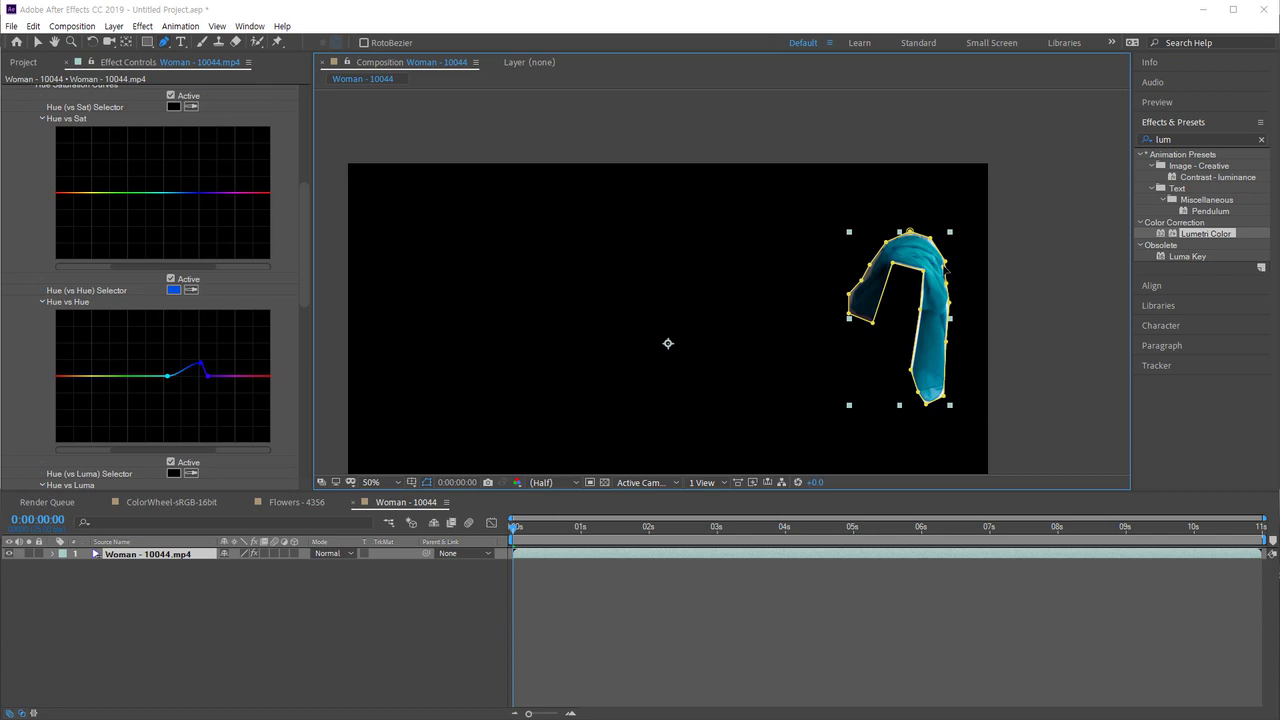
mouse_move(306, 238)
mouse_down()
mouse_move(313, 135)
mouse_move(305, 234)
mouse_up()
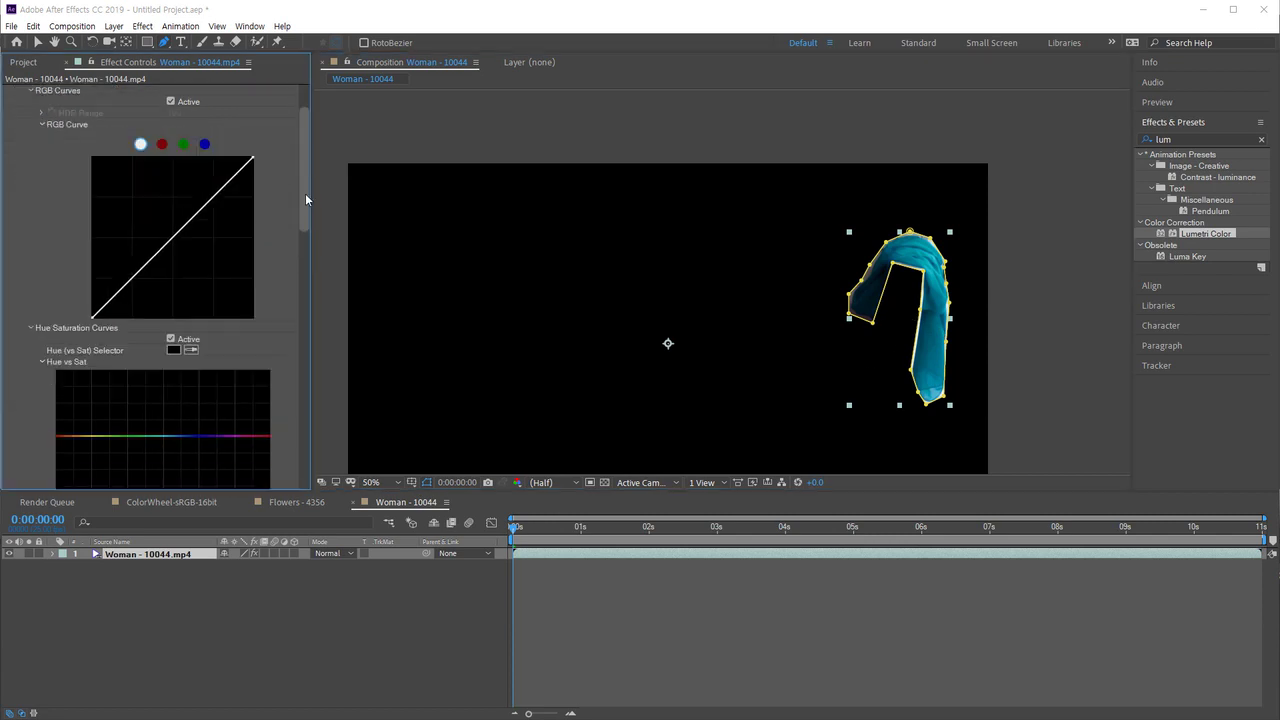
Add Mask Reference 1 under Lumetri Color's Compositing Options and set it to Mask 1.
click(67, 570)
click(52, 553)
click(66, 634)
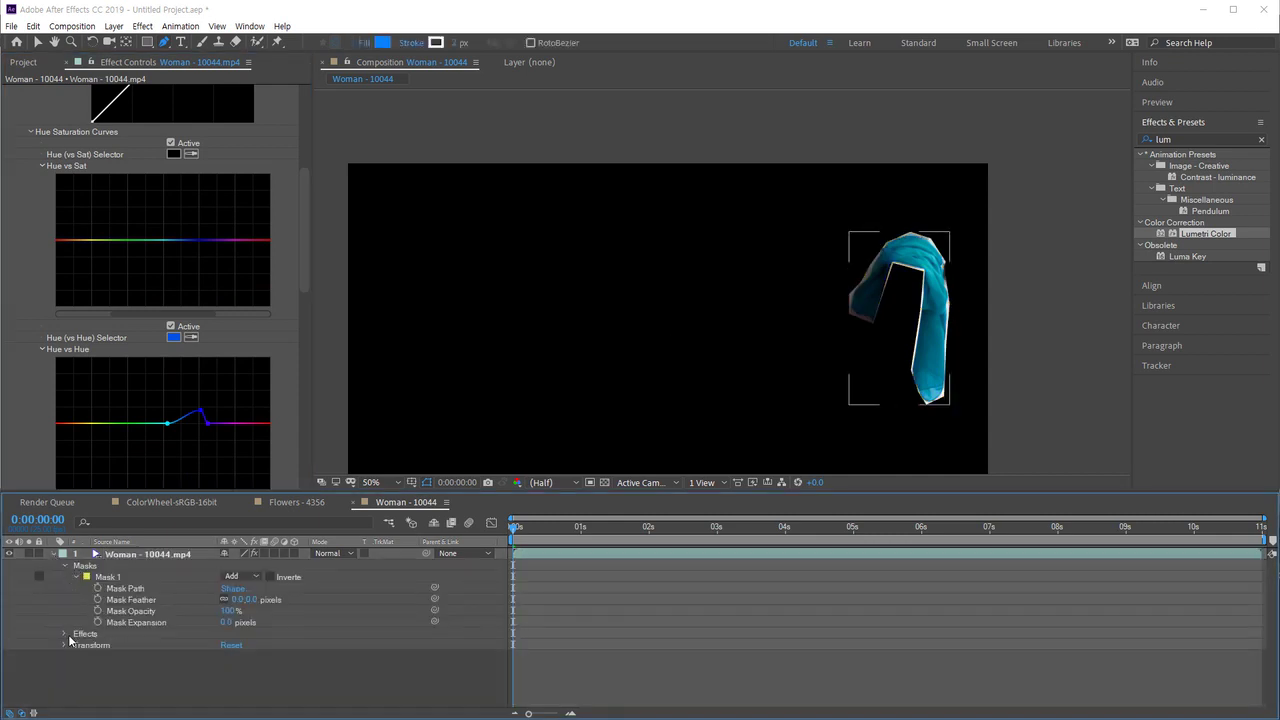
click(110, 589)
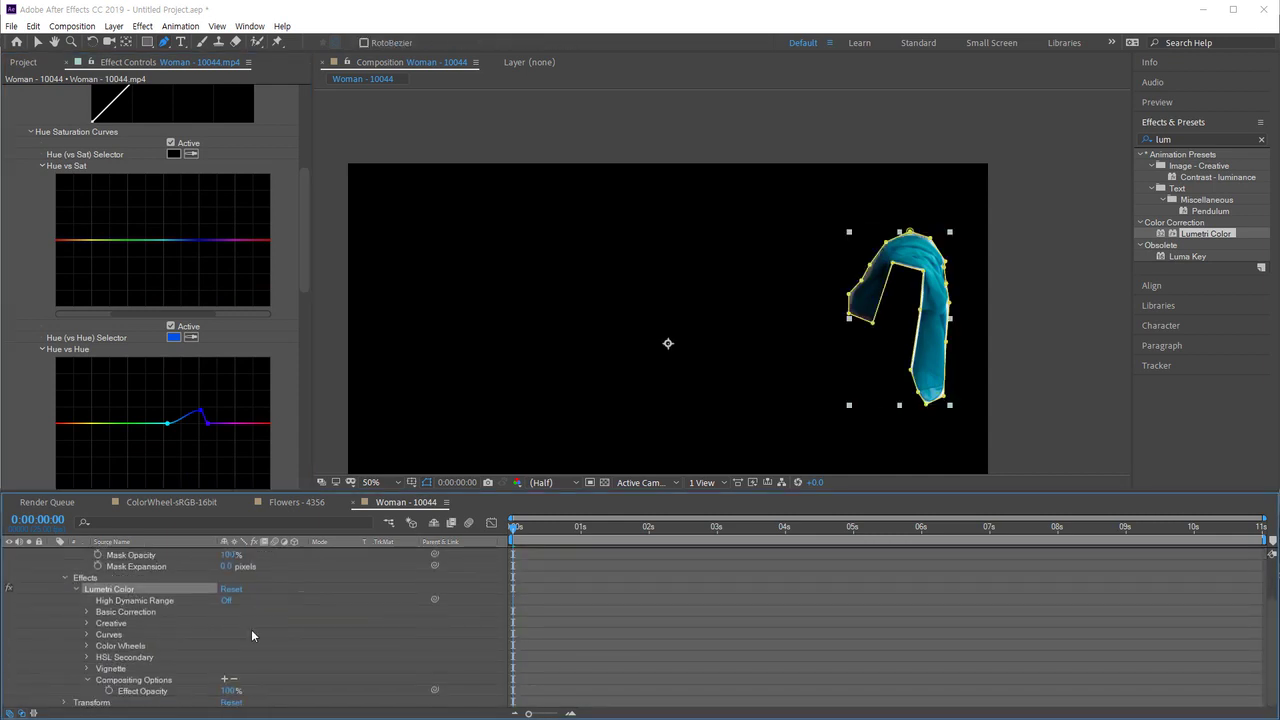
click(135, 681)
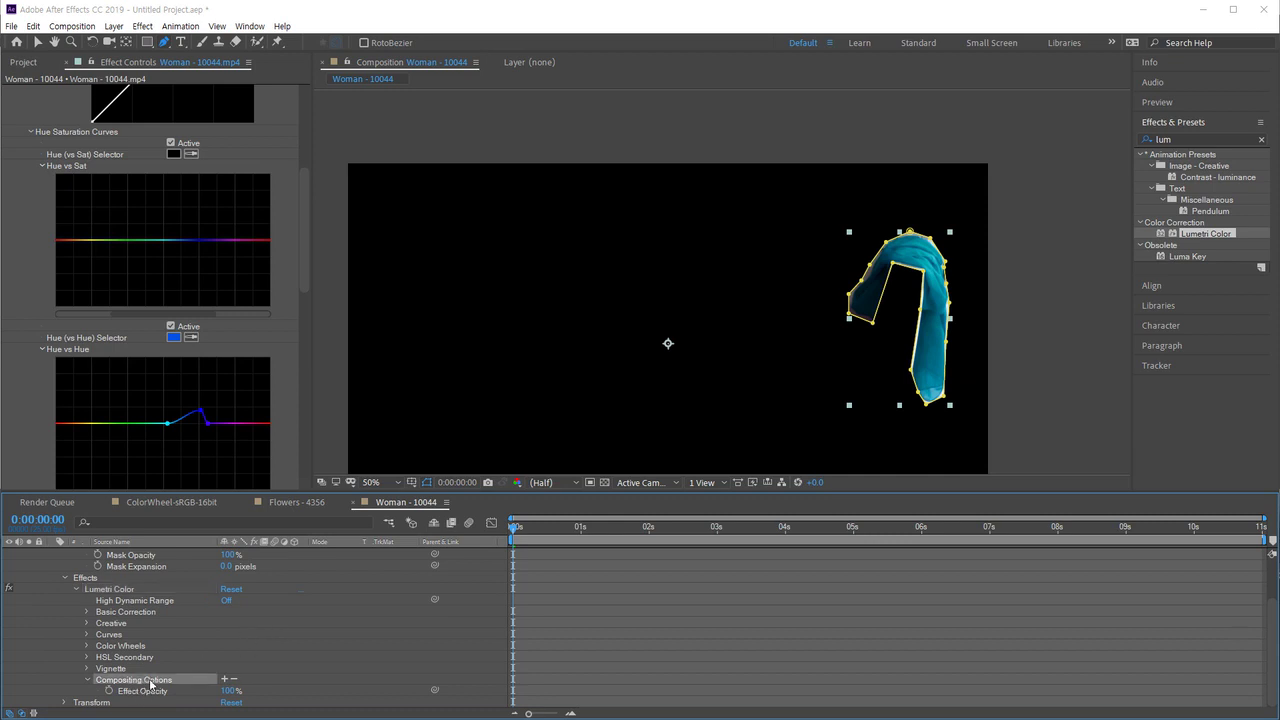
click(225, 679)
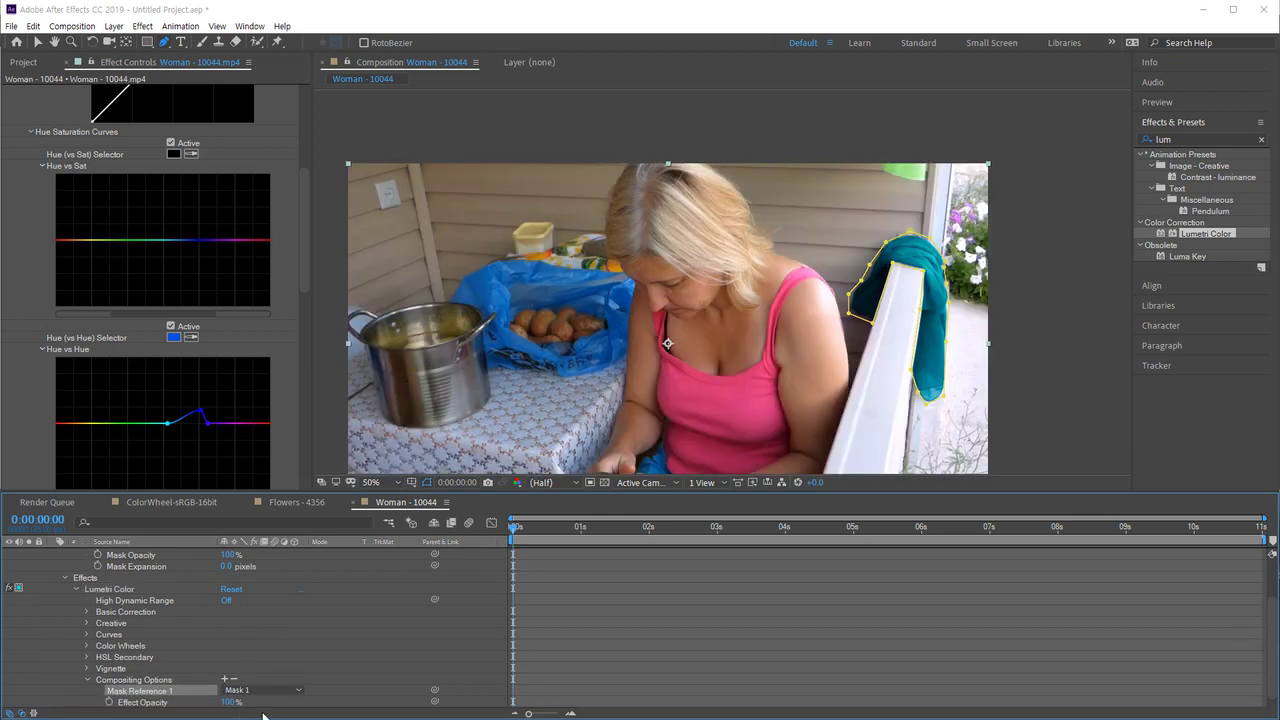
scroll(297, 689, down, 1)
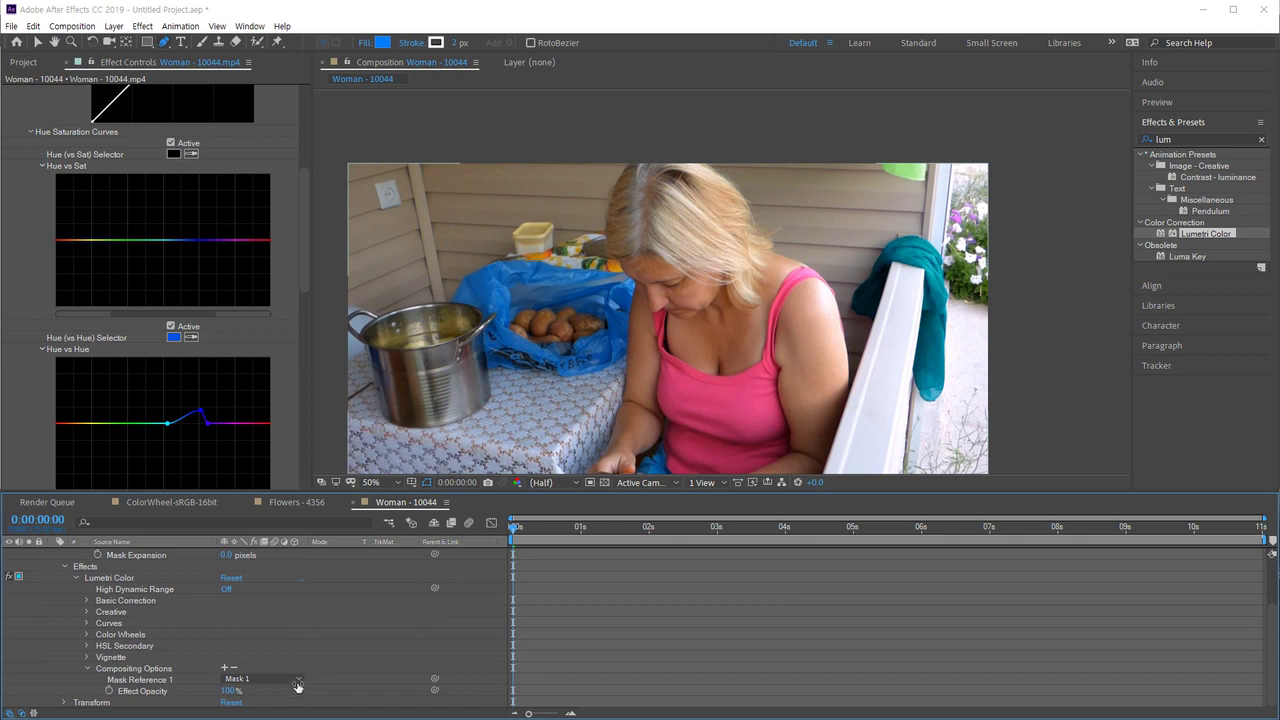
click(291, 680)
click(259, 713)
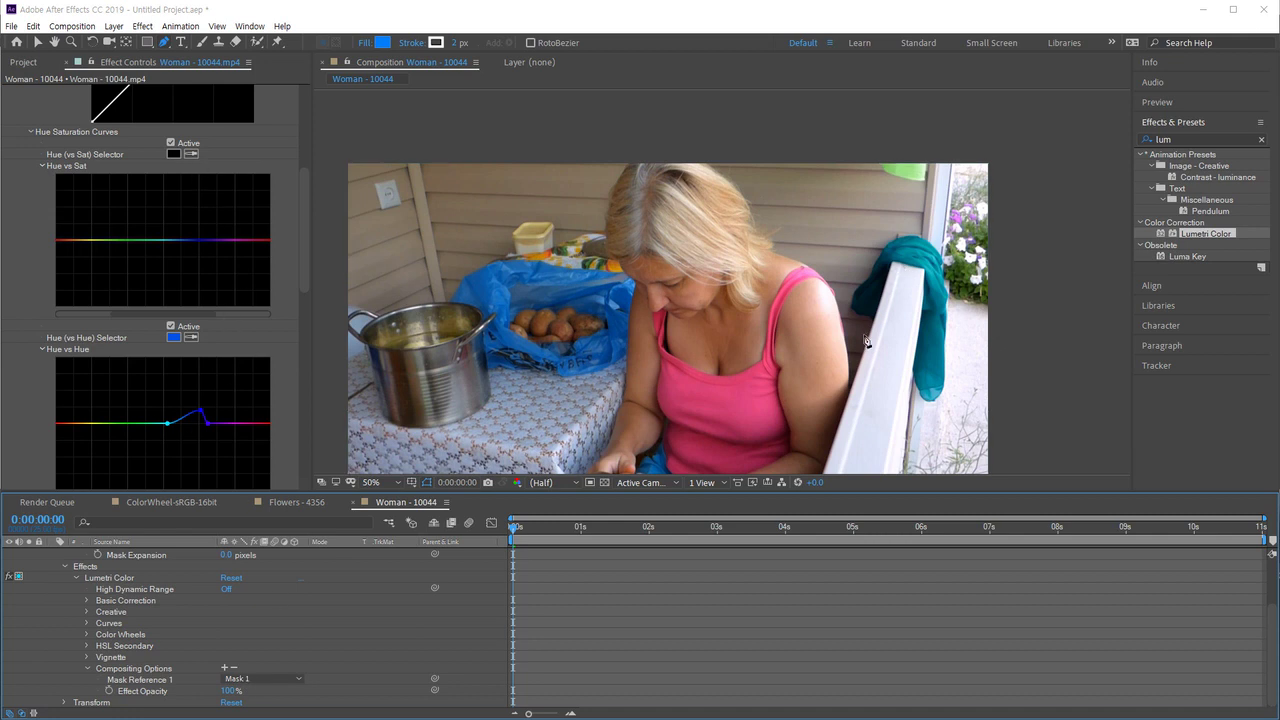
scroll(201, 597, up, 3)
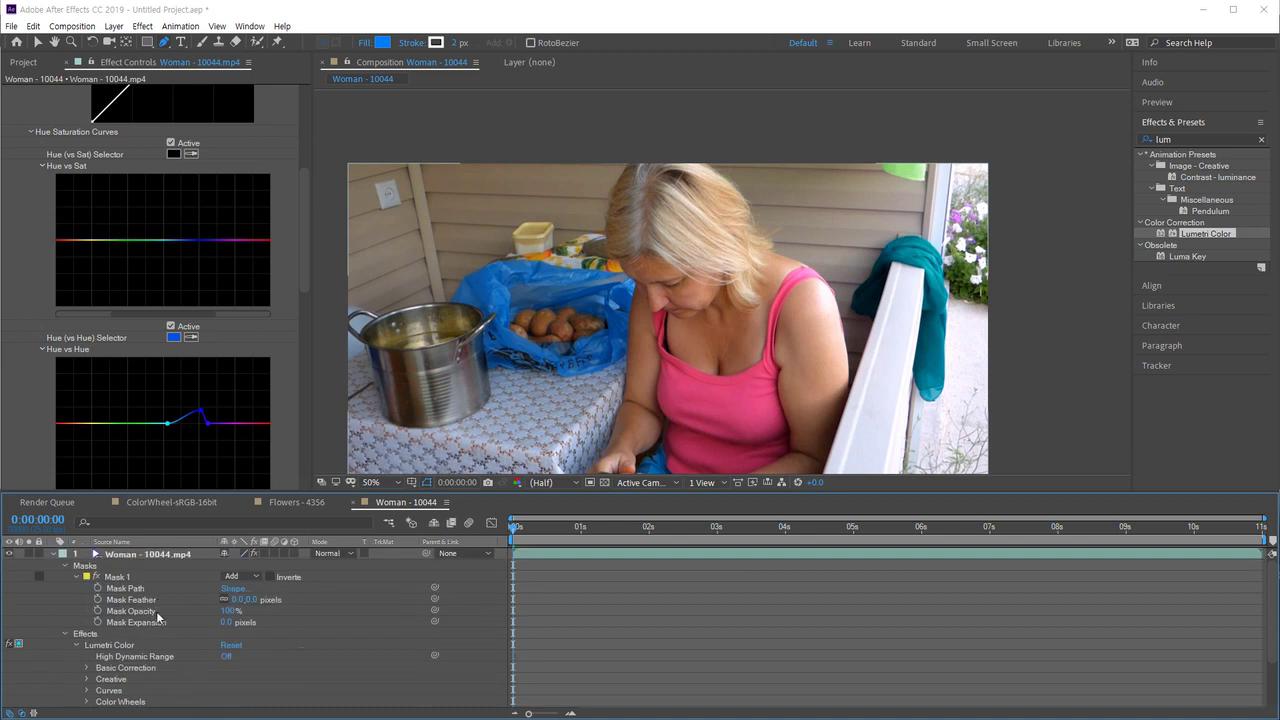
Set Mask 1's Mask Feather to 5 pixels, briefly trying 0 before returning to 5.
click(150, 600)
click(250, 599)
text(5)
key(Return)
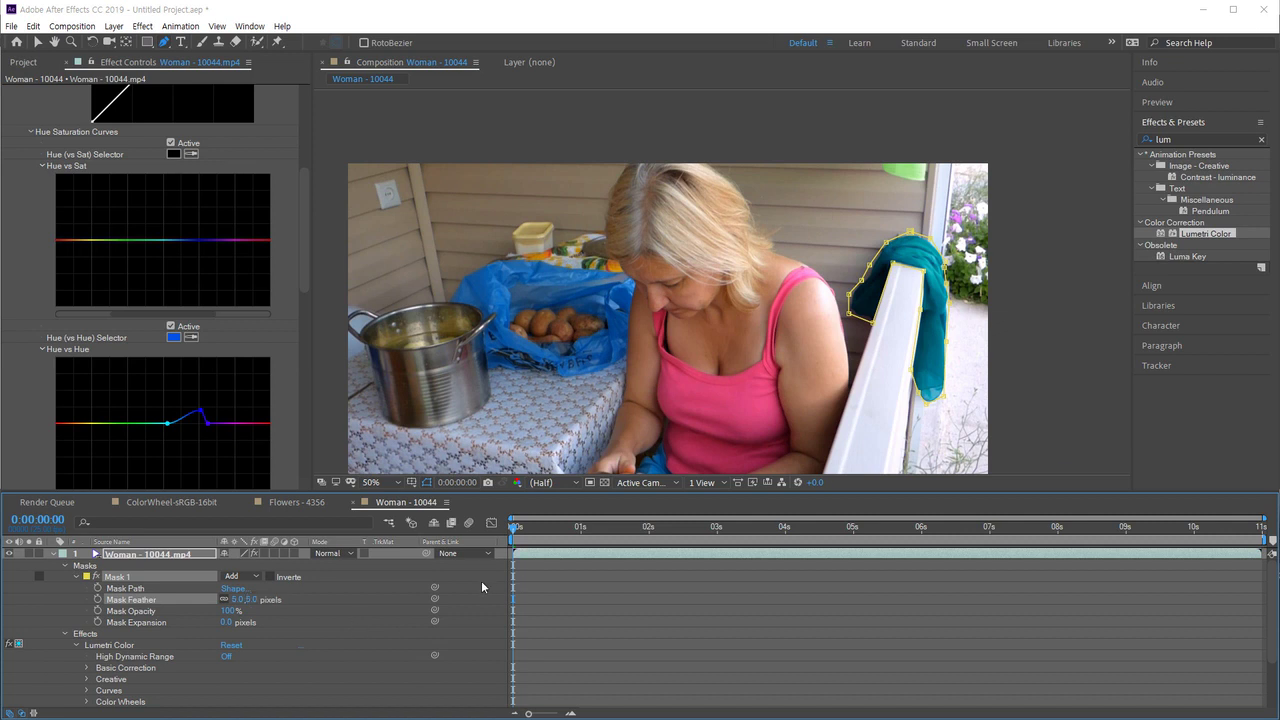
click(253, 600)
text(0)
key(Return)
click(253, 600)
text(5)
key(Return)
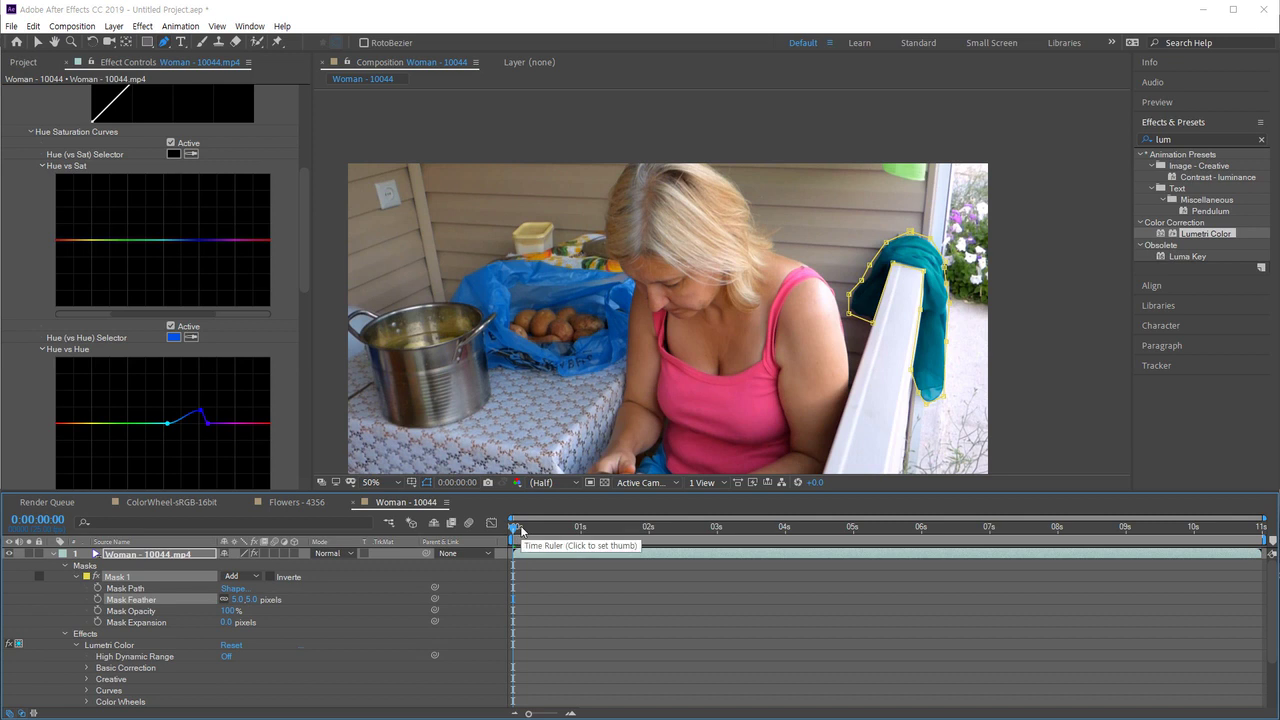
Preview the masked grade, pan toward the scarf, and return to the first frame.
click(572, 576)
key(space)
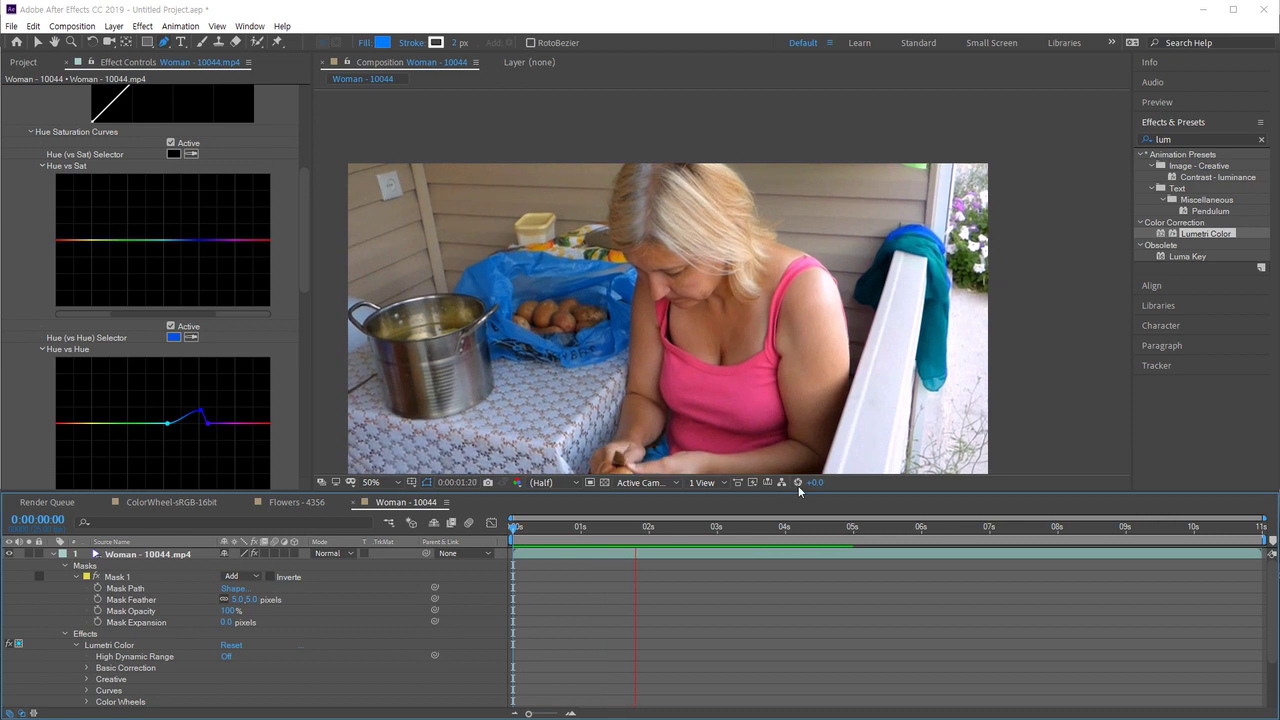
scroll(555, 430, up, 2)
click(125, 588)
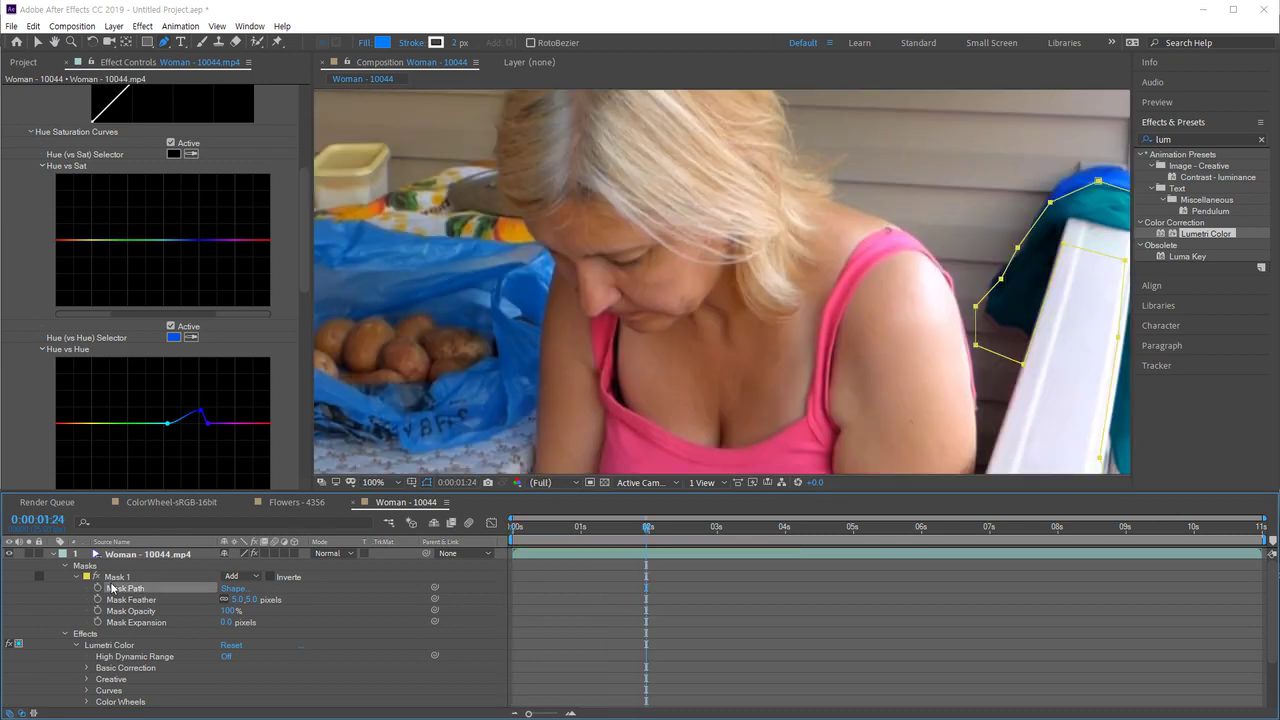
drag(763, 449, 440, 476)
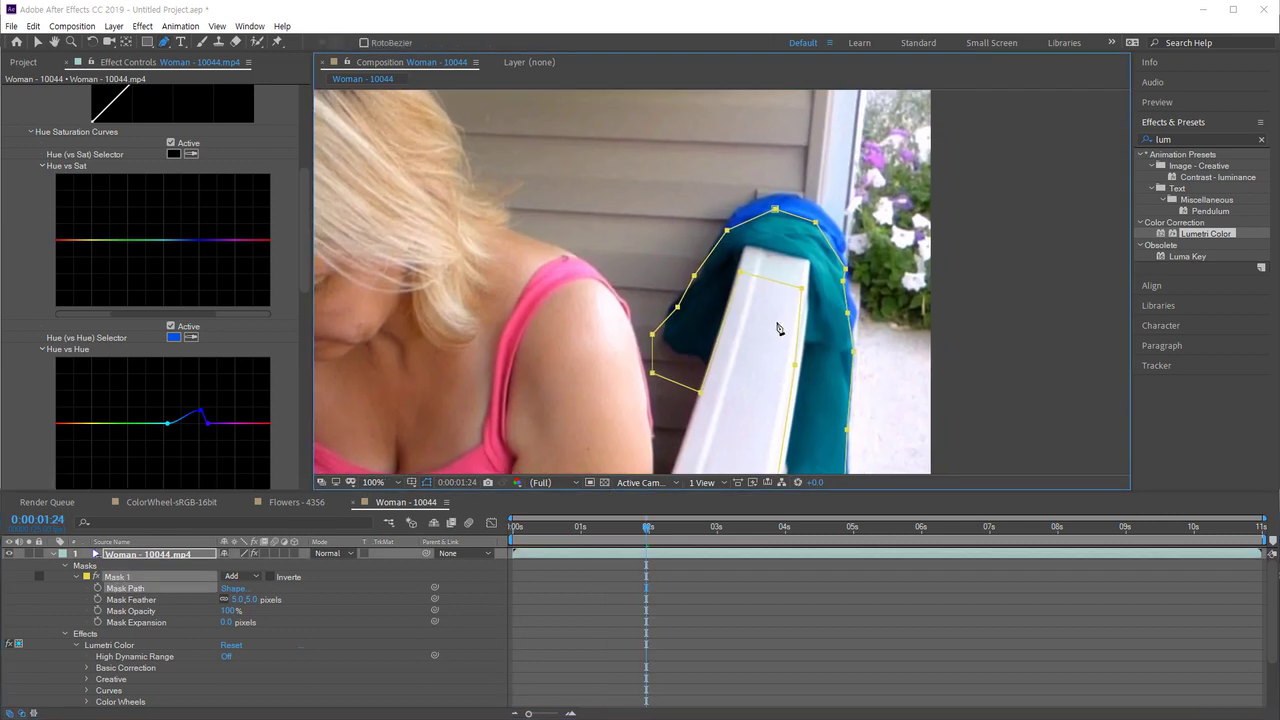
drag(602, 530, 519, 539)
key(space)
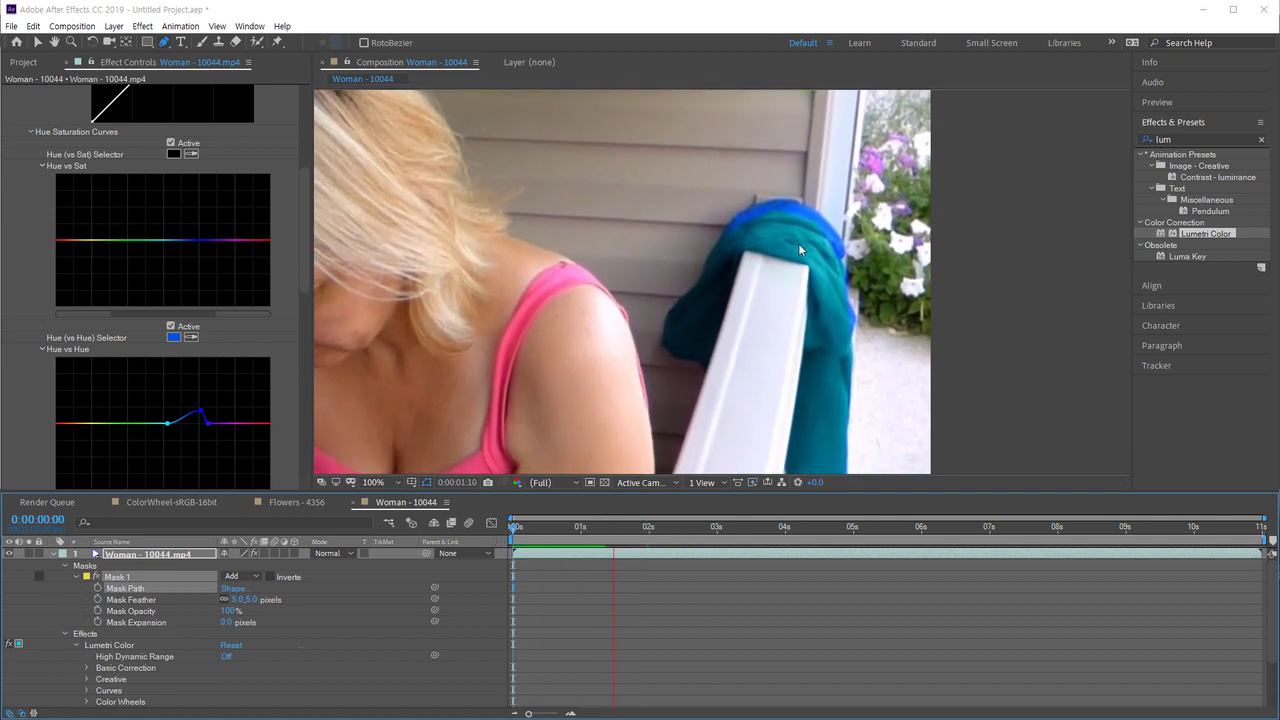
key(space)
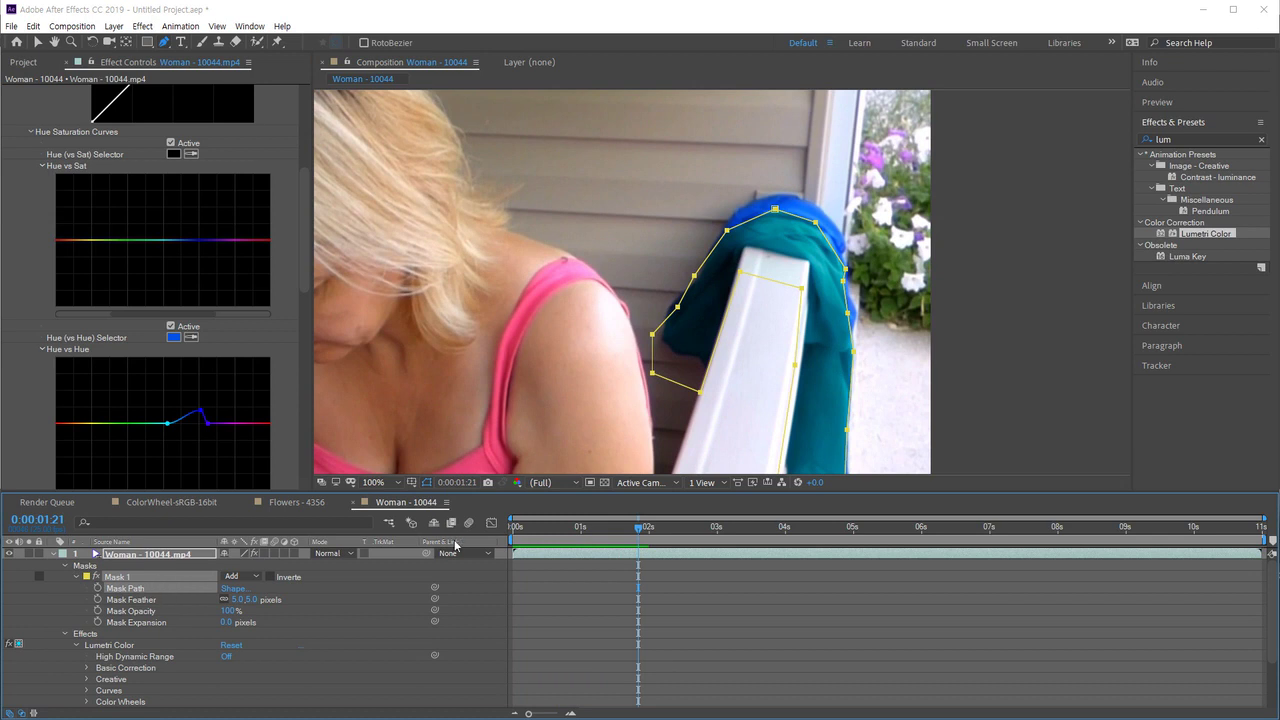
key(Home)
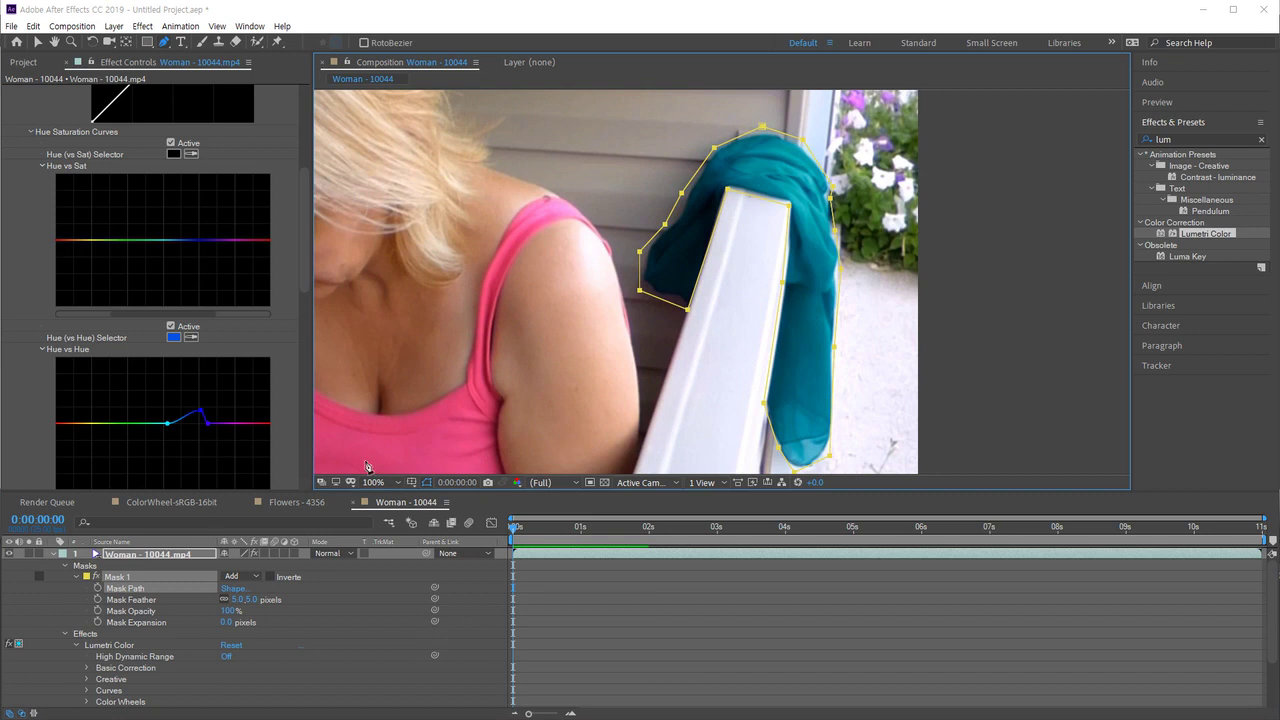
Apply Track Mask to Mask 1 and scrub the clip to check the tracked mask.
right_click(127, 579)
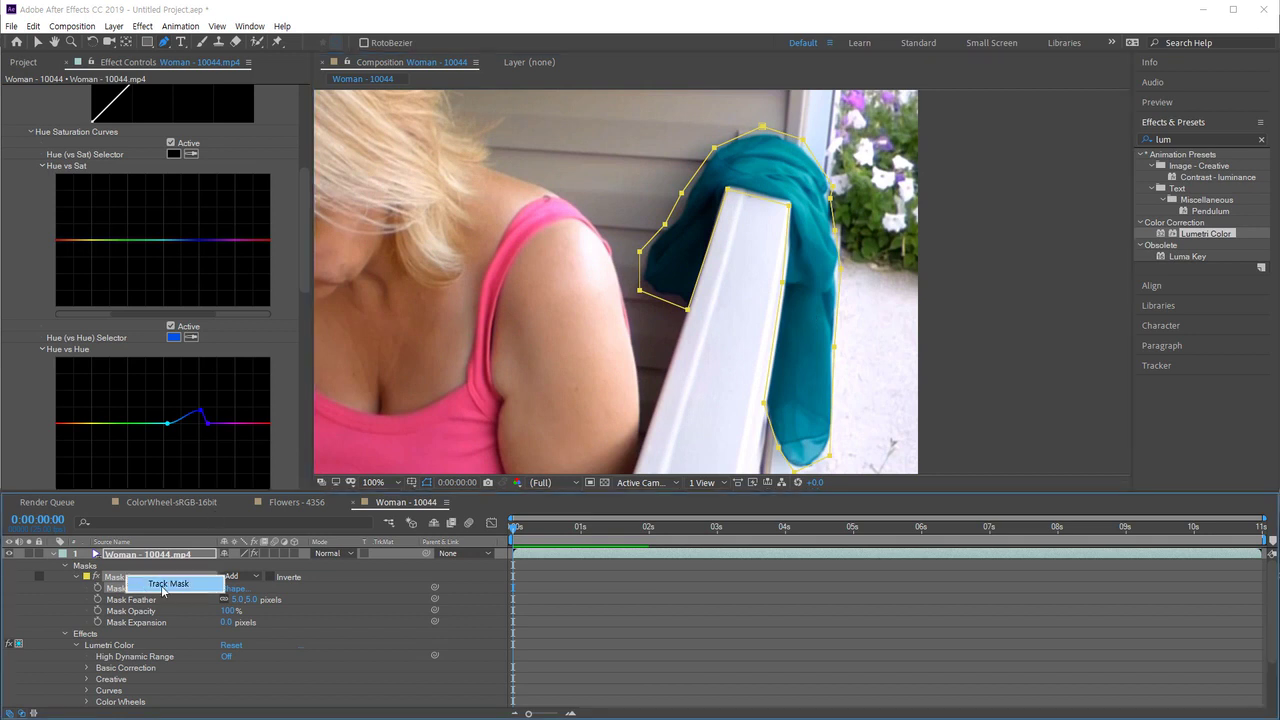
click(184, 585)
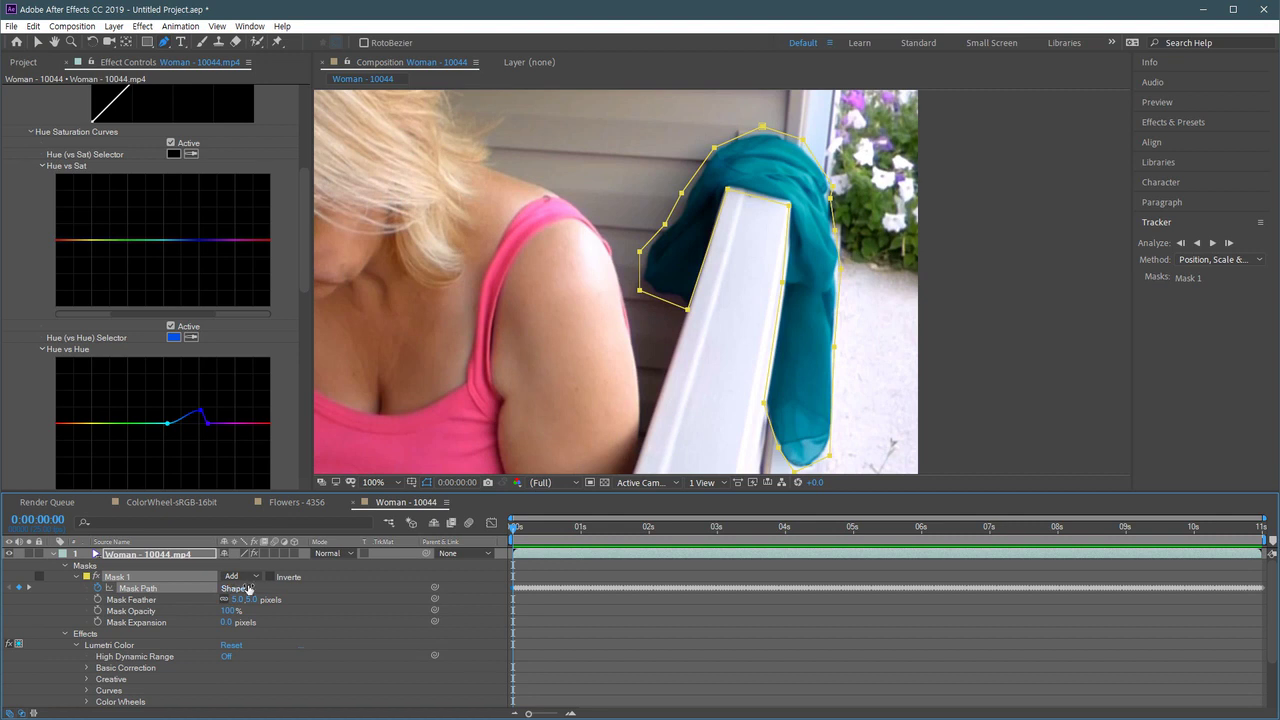
drag(551, 538, 1055, 545)
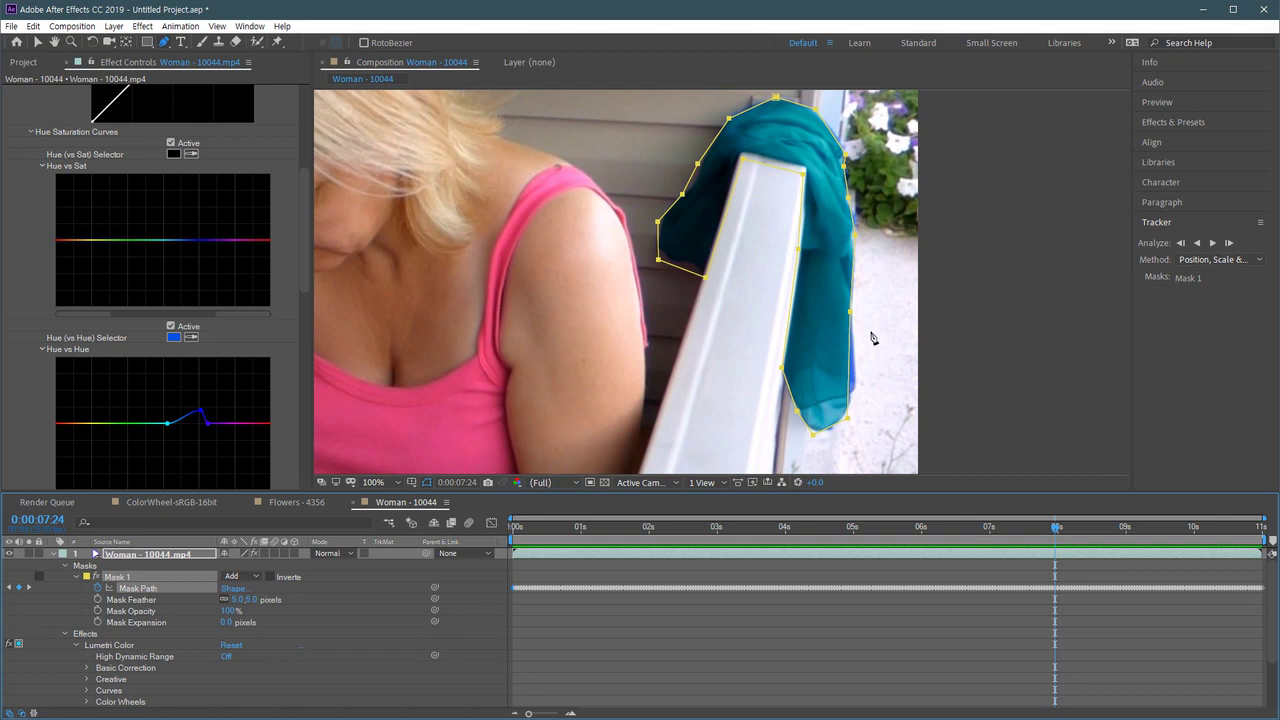
Set Mask 1's Mask Expansion to 40 pixels.
drag(1054, 530, 415, 525)
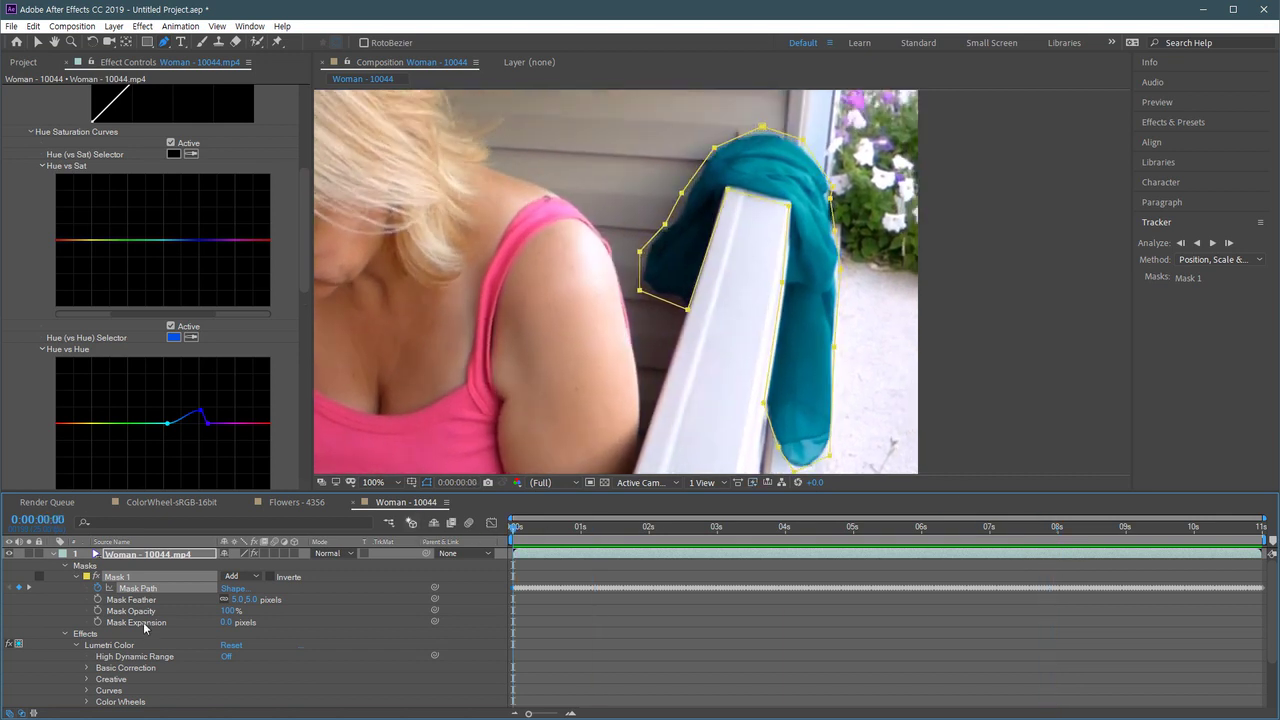
drag(225, 622, 242, 622)
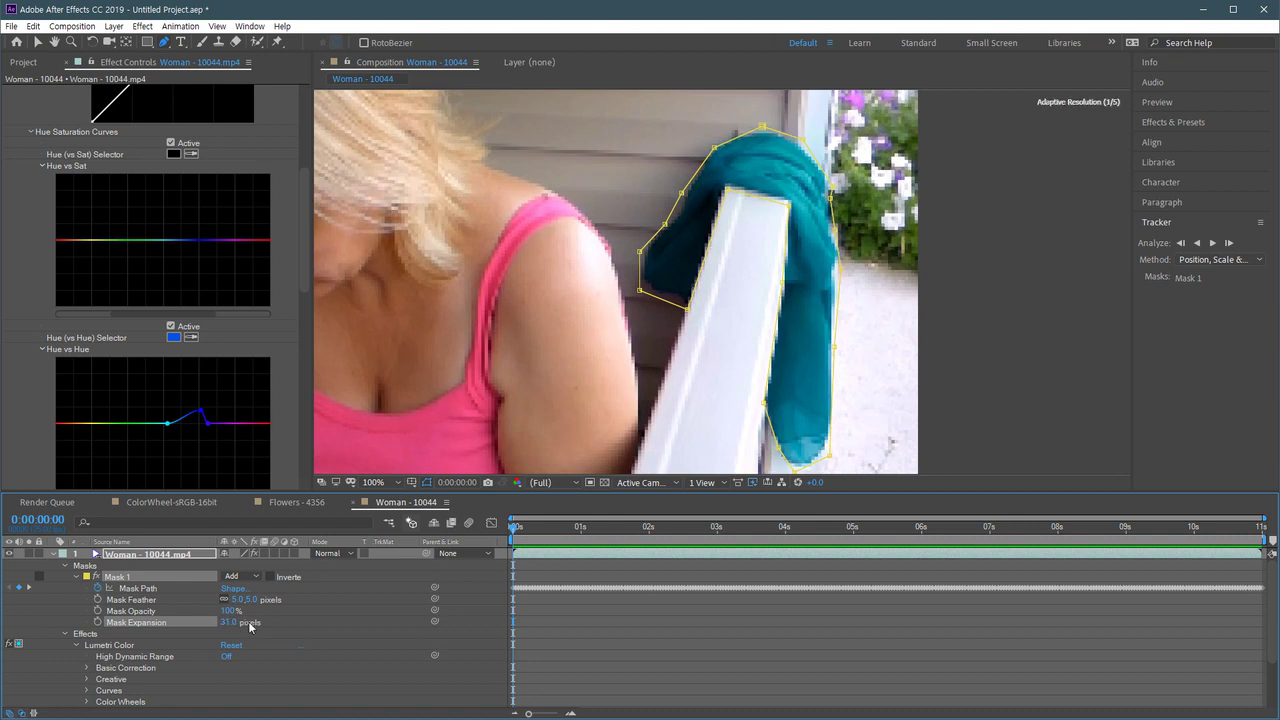
click(230, 622)
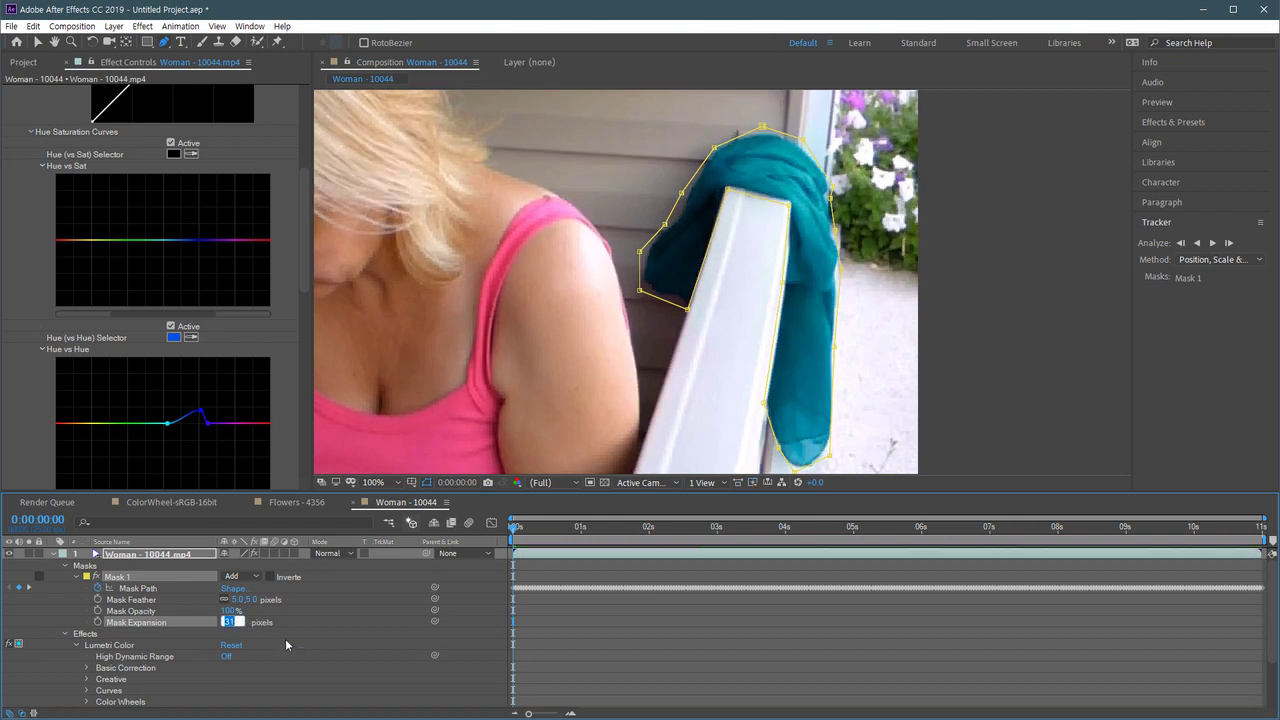
text(40)
key(Return)
Scrub to about 4s, 0:00:06:16 and 0:00:07:15 to check the scarf coverage.
click(783, 528)
drag(843, 533, 965, 530)
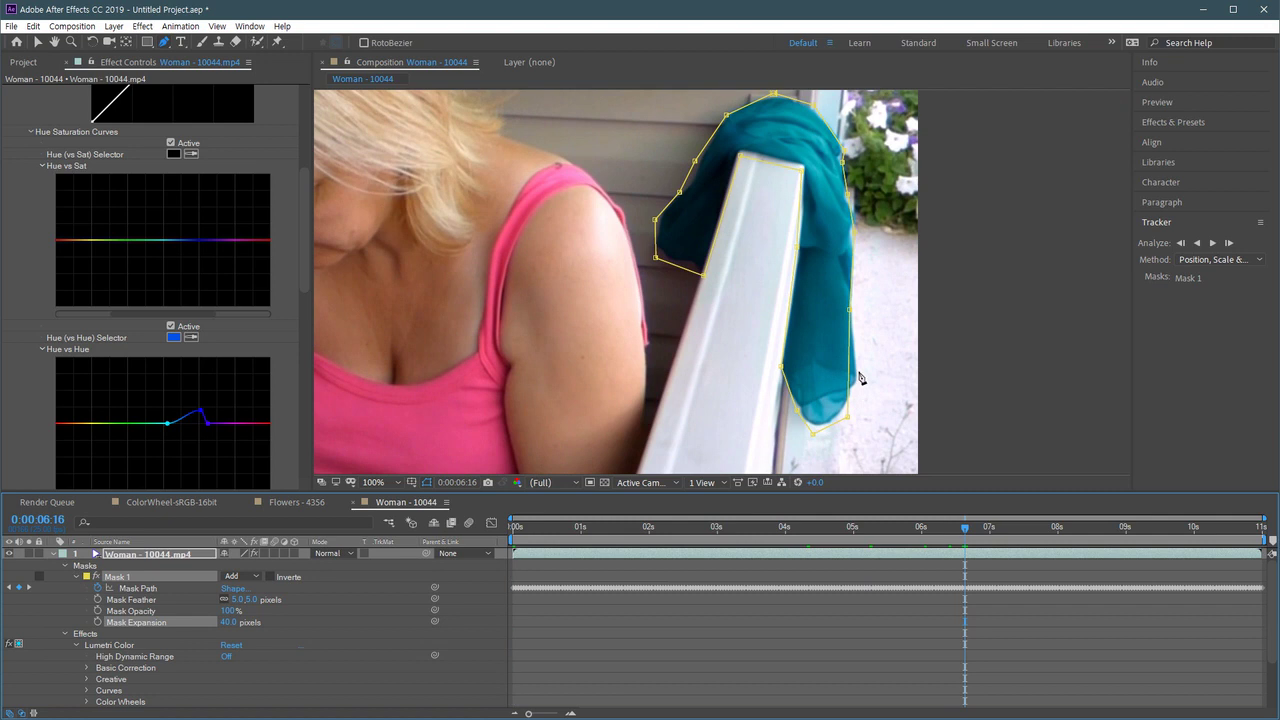
mouse_move(995, 533)
mouse_down()
mouse_move(1031, 533)
mouse_move(357, 553)
mouse_up()
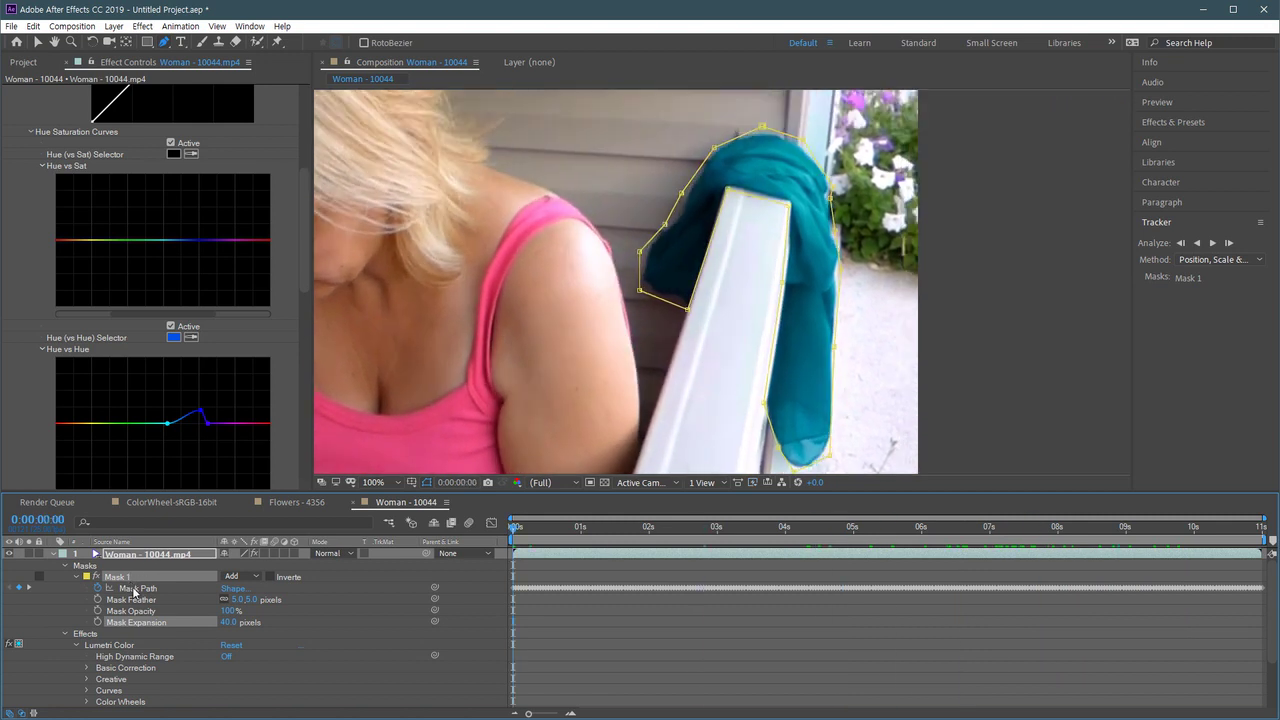
Play the tracked mask back to about eight seconds and scroll Effect Controls to Hue vs Luma.
click(305, 279)
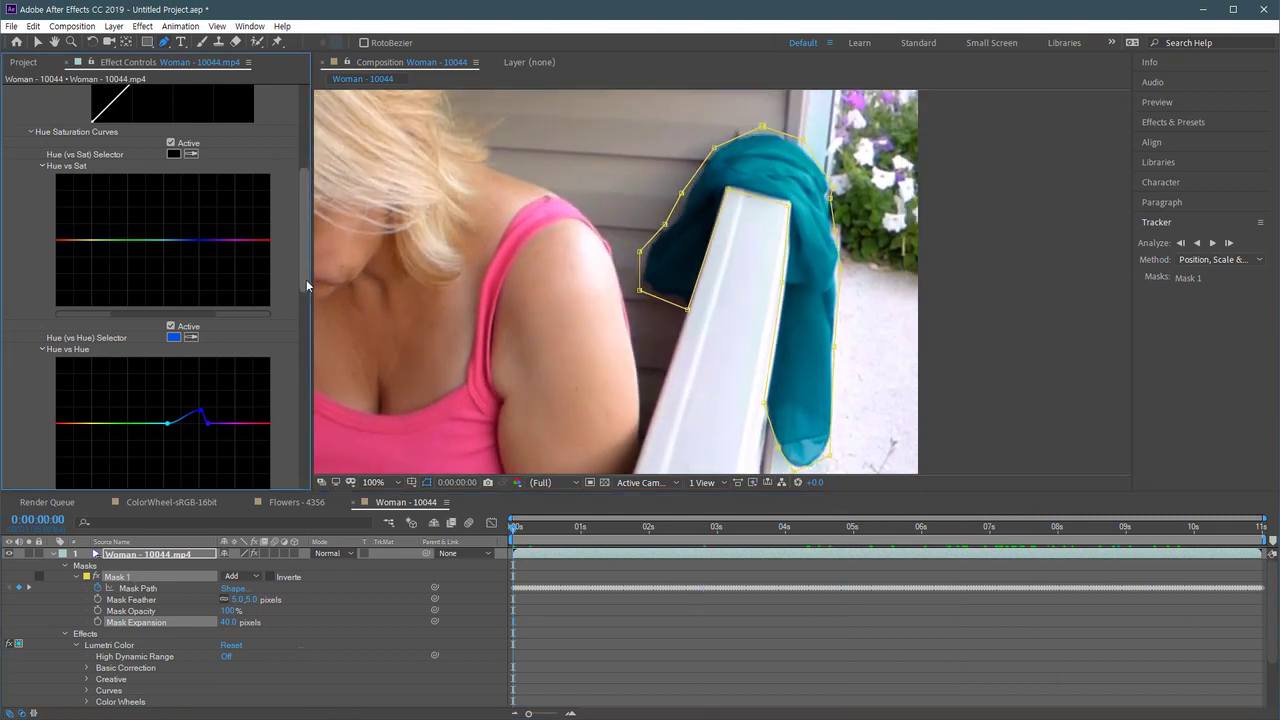
scroll(975, 352, down, 1)
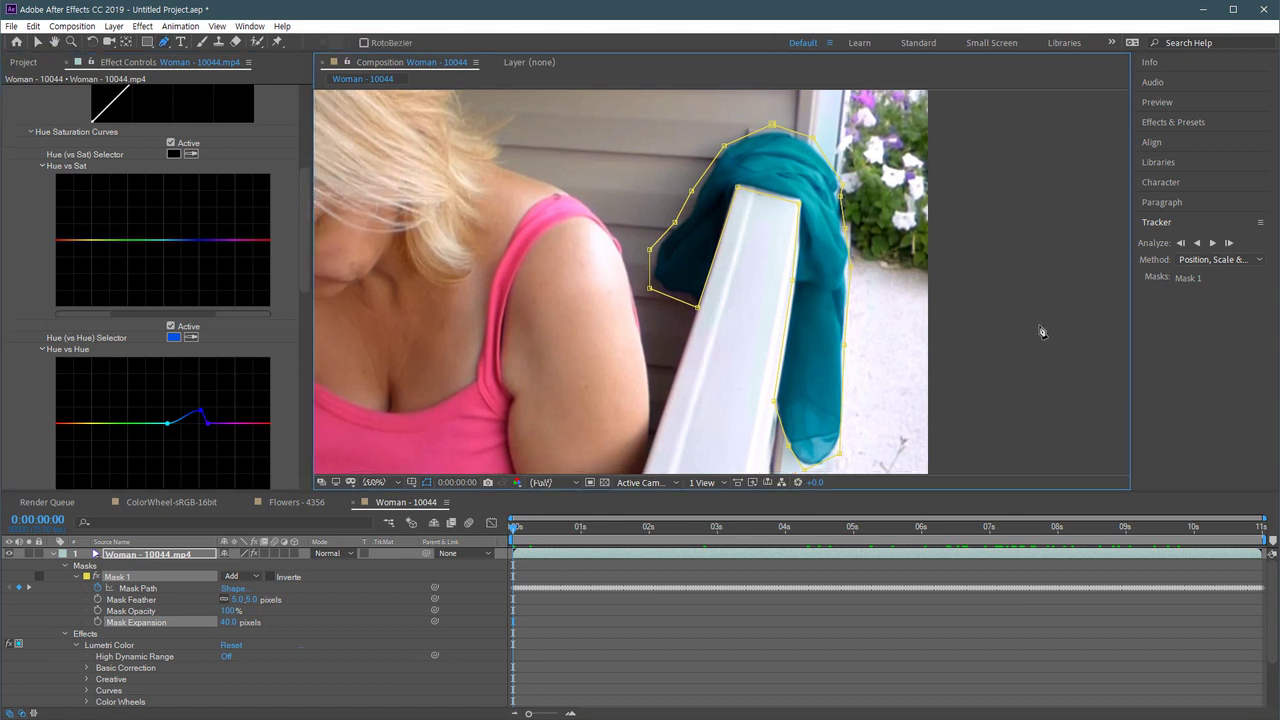
scroll(998, 342, down, 1)
key(v)
click(584, 639)
key(space)
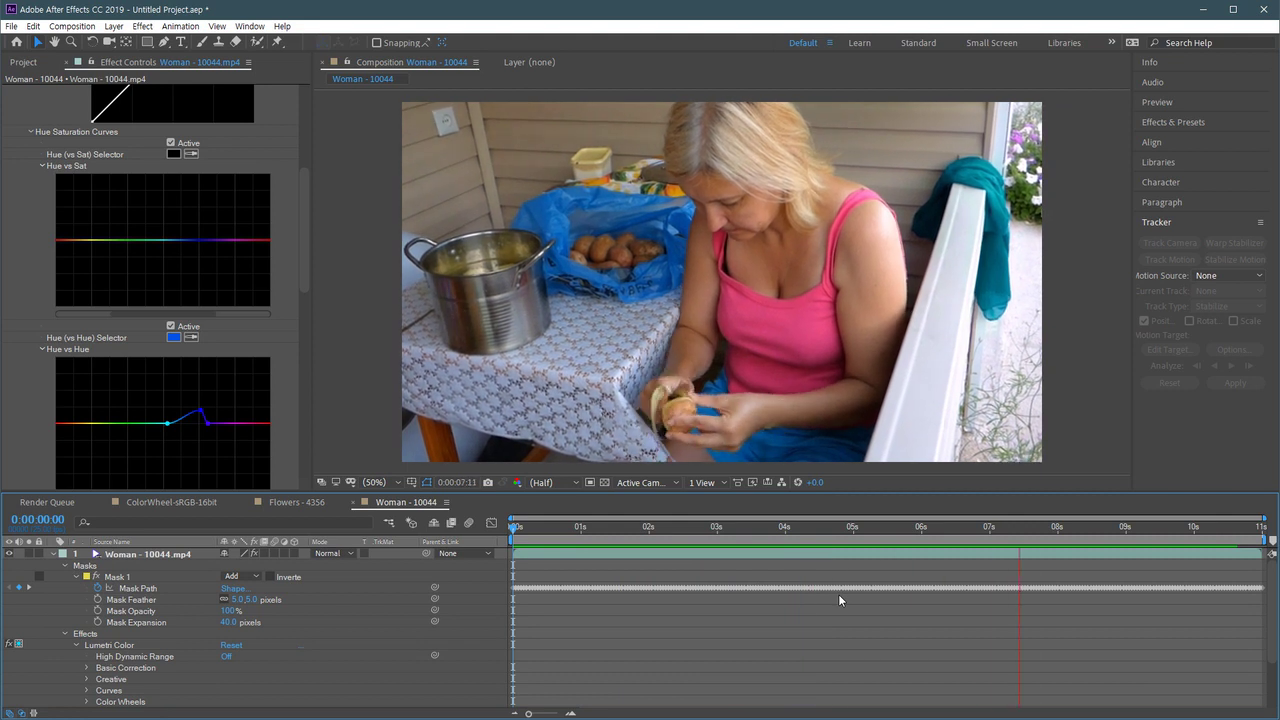
key(space)
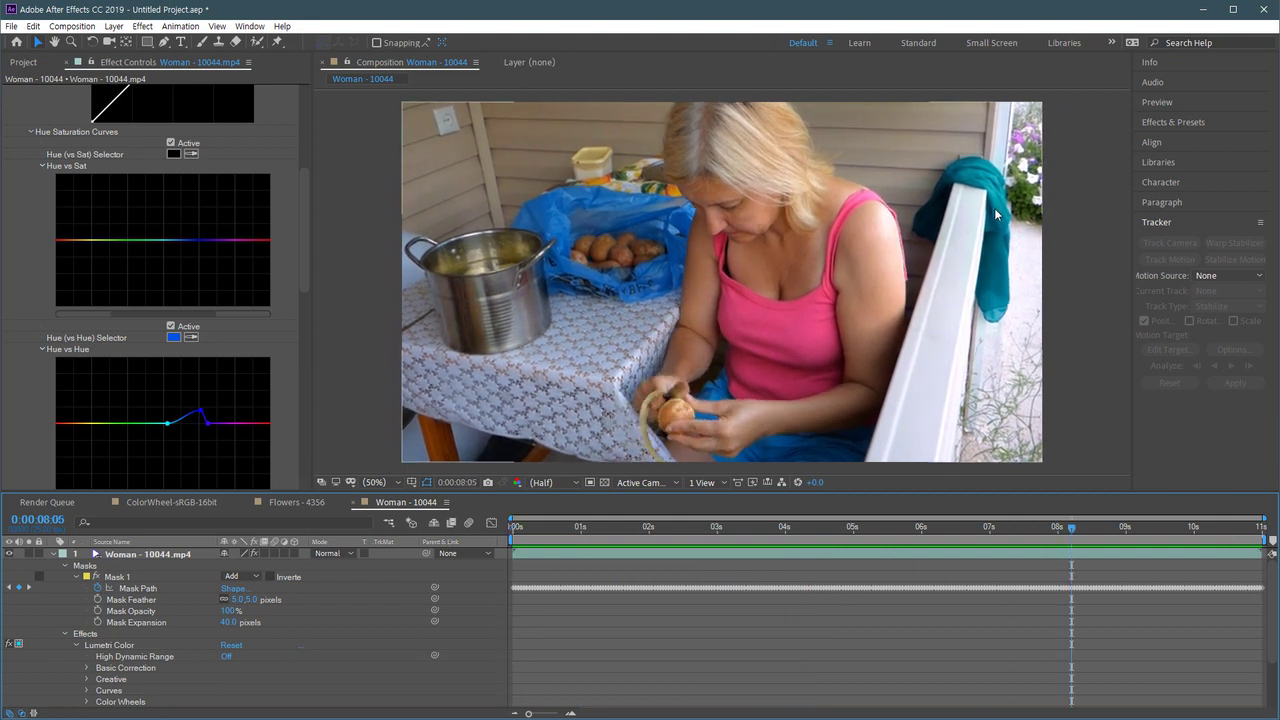
drag(302, 259, 303, 339)
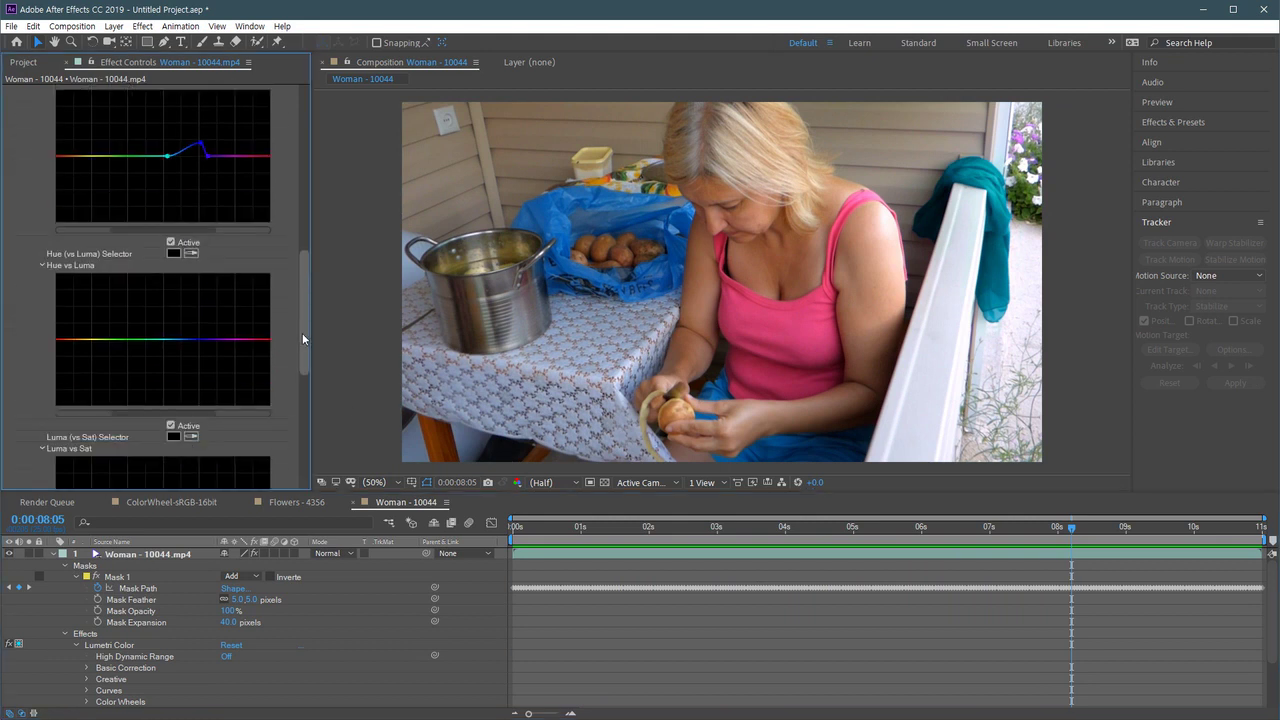
Sample the blue hue for the Hue vs Luma curve and drag its point down to darken it.
drag(302, 333, 303, 308)
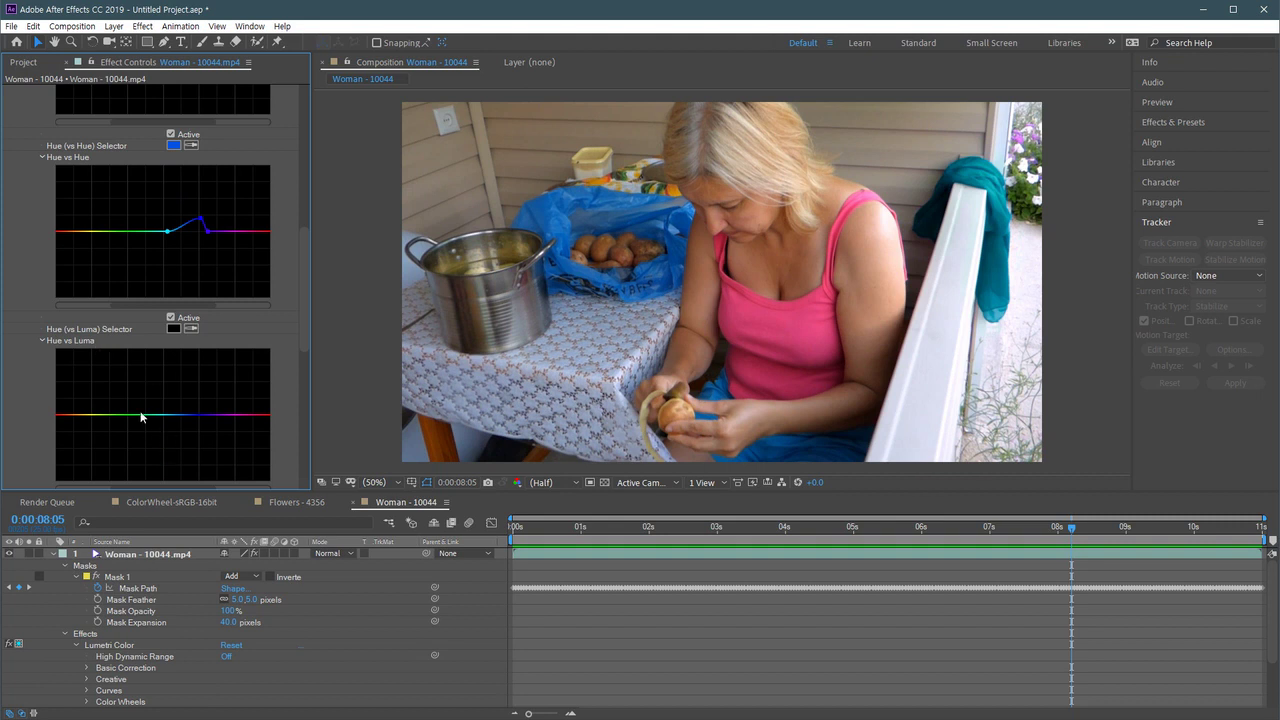
click(196, 331)
click(175, 145)
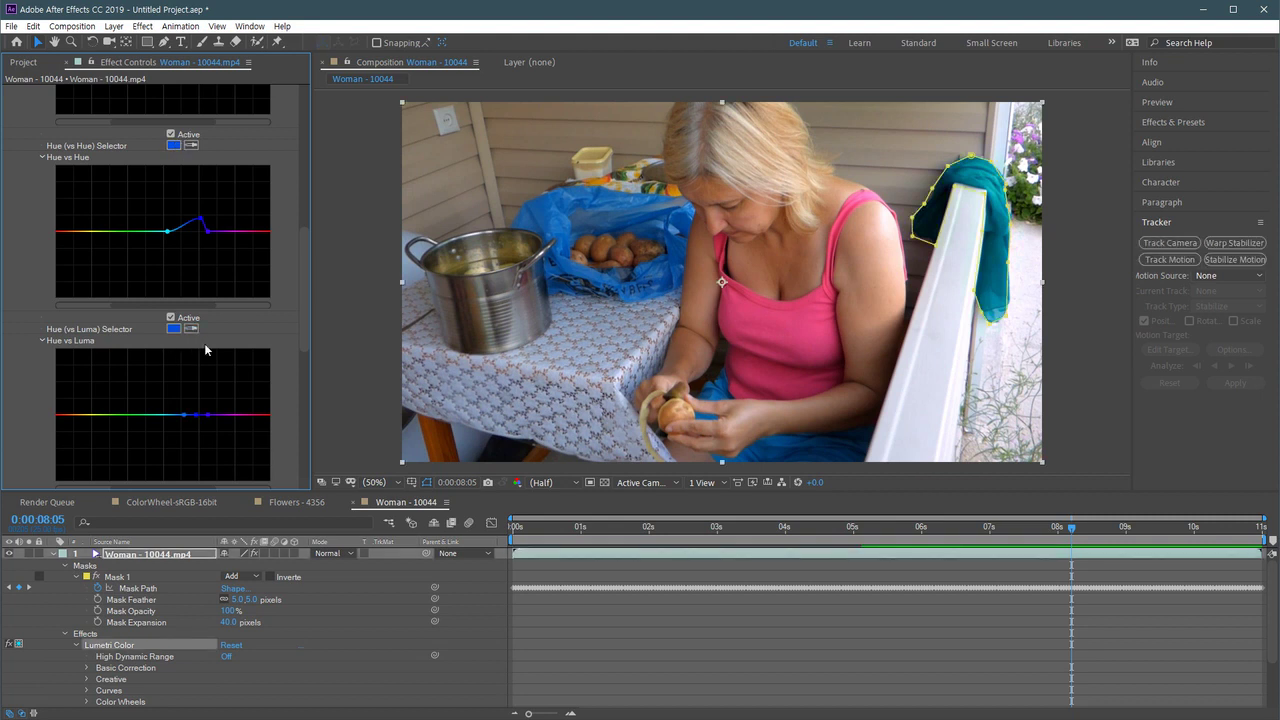
scroll(304, 333, down, 1)
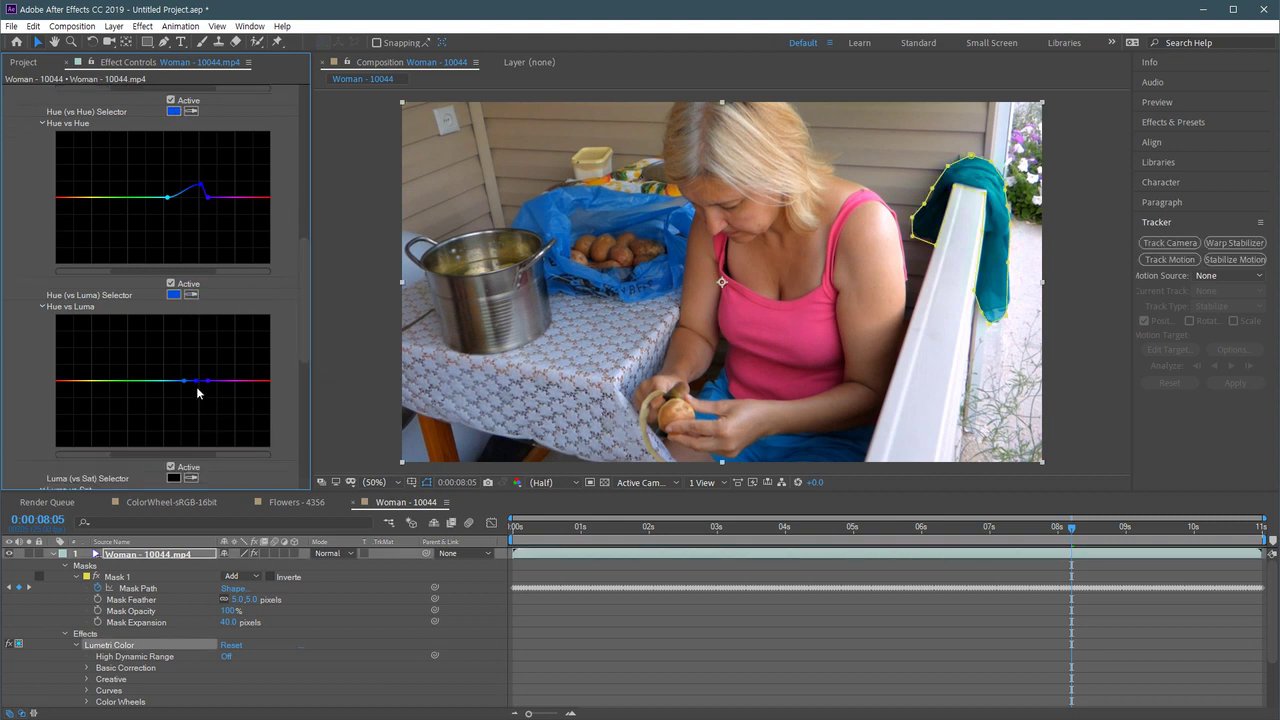
mouse_move(198, 385)
mouse_down()
mouse_move(198, 414)
mouse_move(203, 372)
mouse_move(205, 392)
mouse_up()
Zoom to 100% and 200% and pan to inspect the darkened scarf on the railing.
key(slash)
key(h)
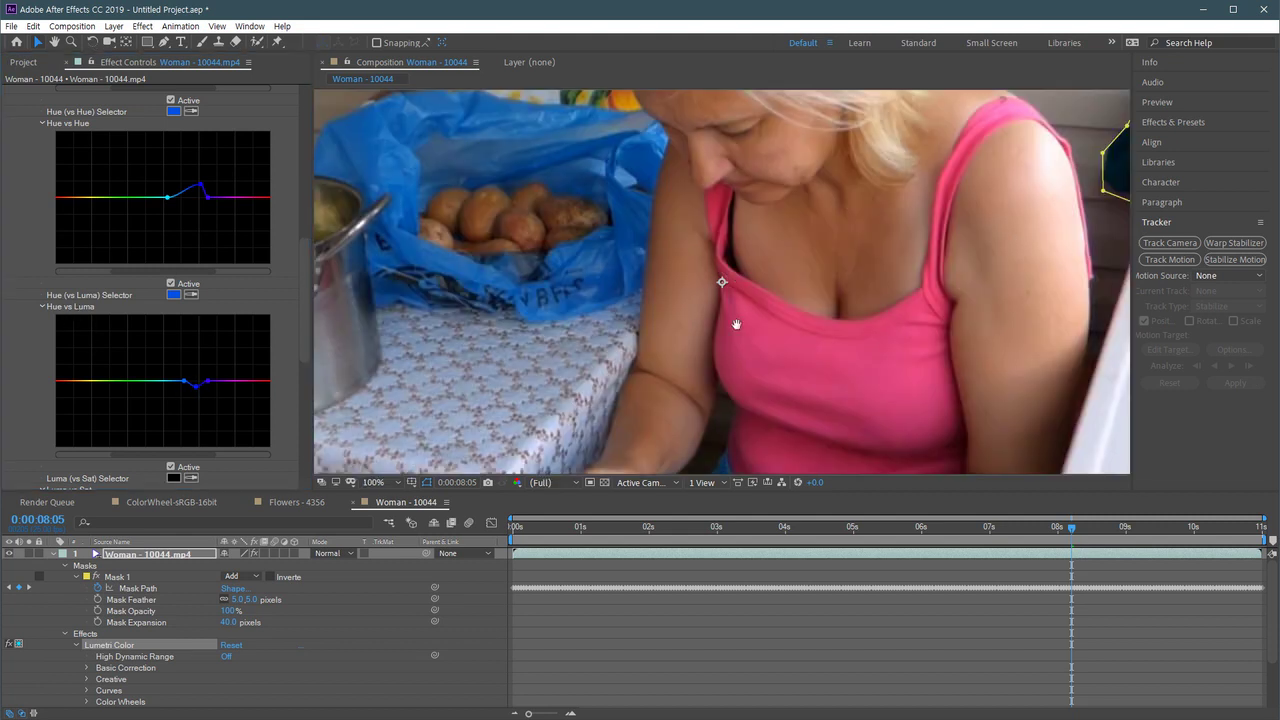
drag(729, 323, 340, 343)
key(v)
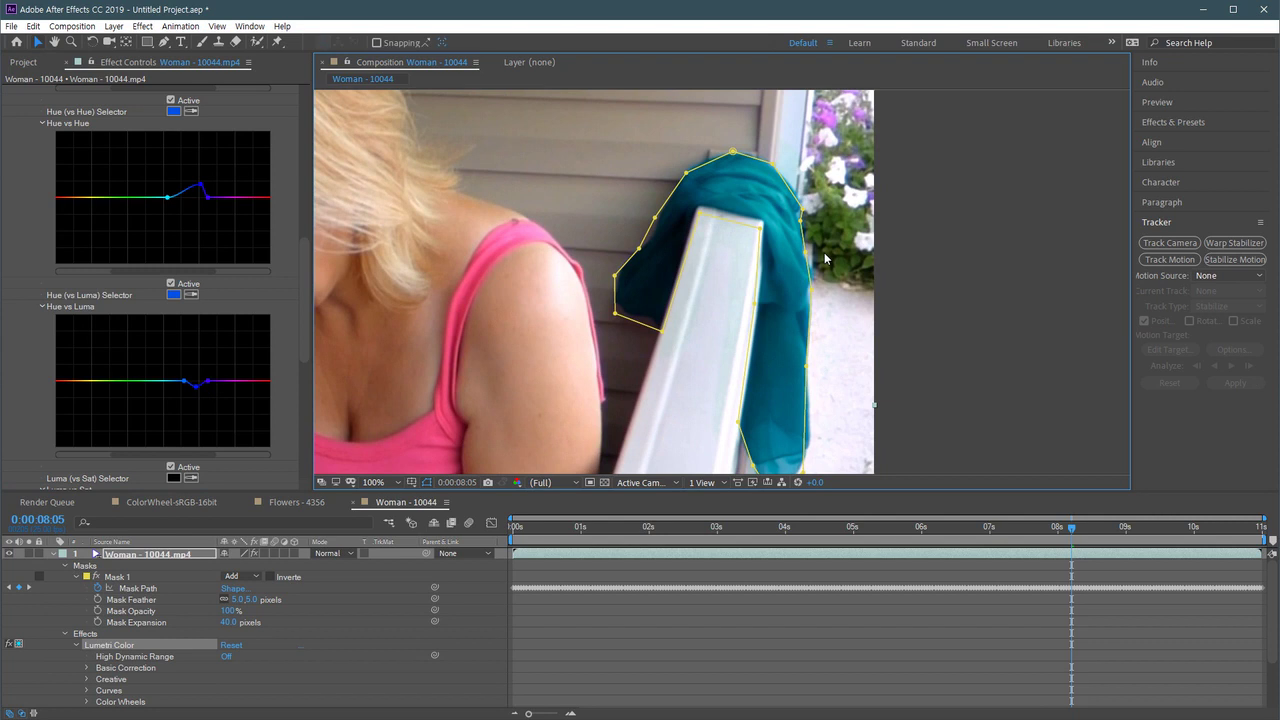
key(period)
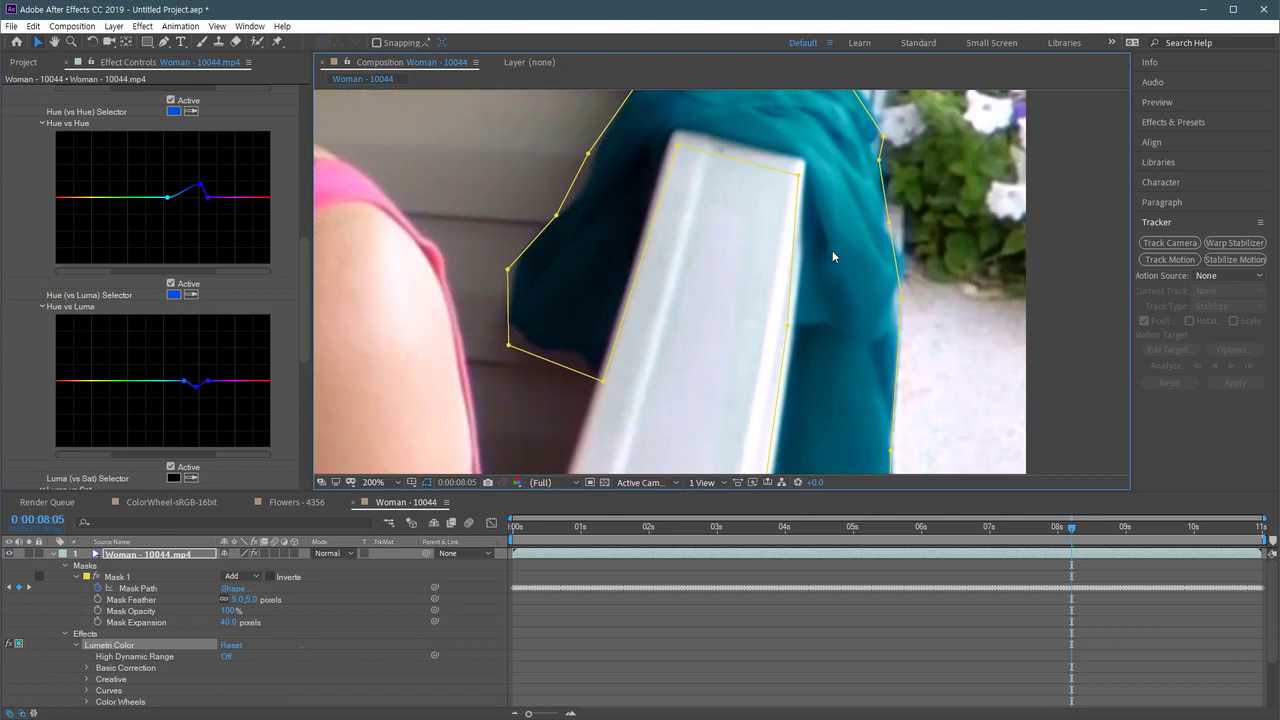
key(comma)
key(h)
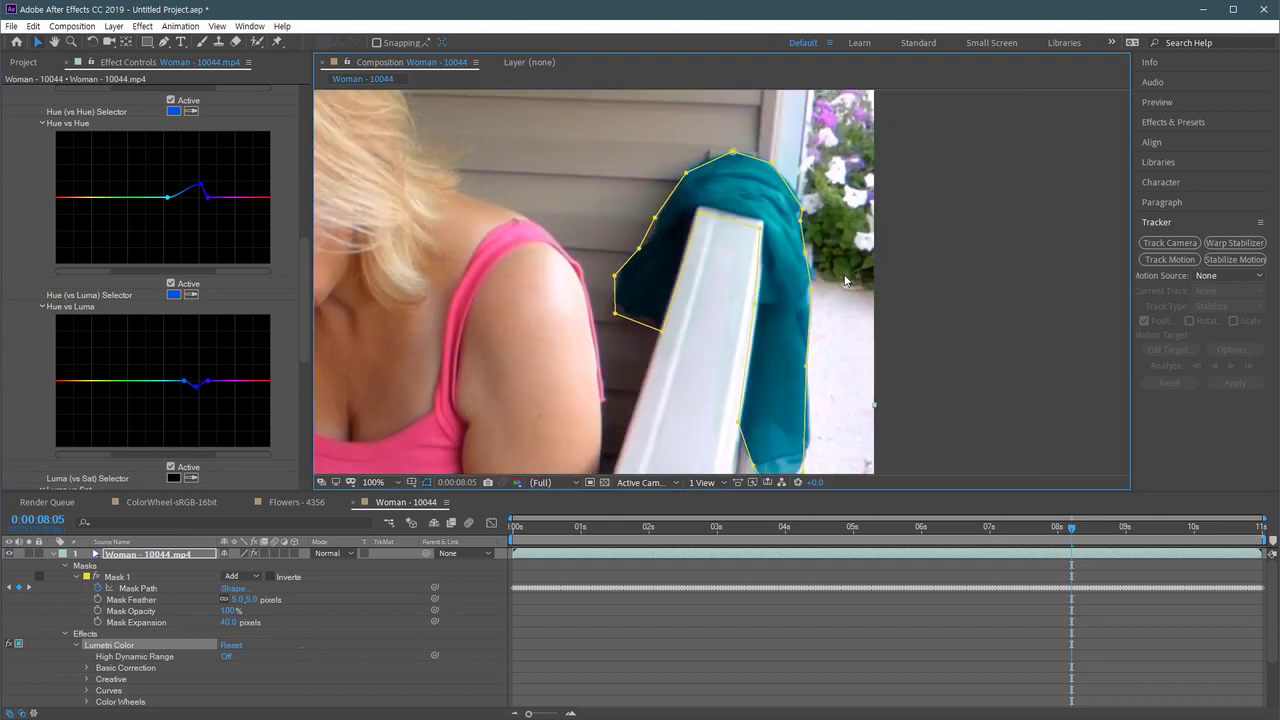
drag(585, 465, 538, 358)
key(v)
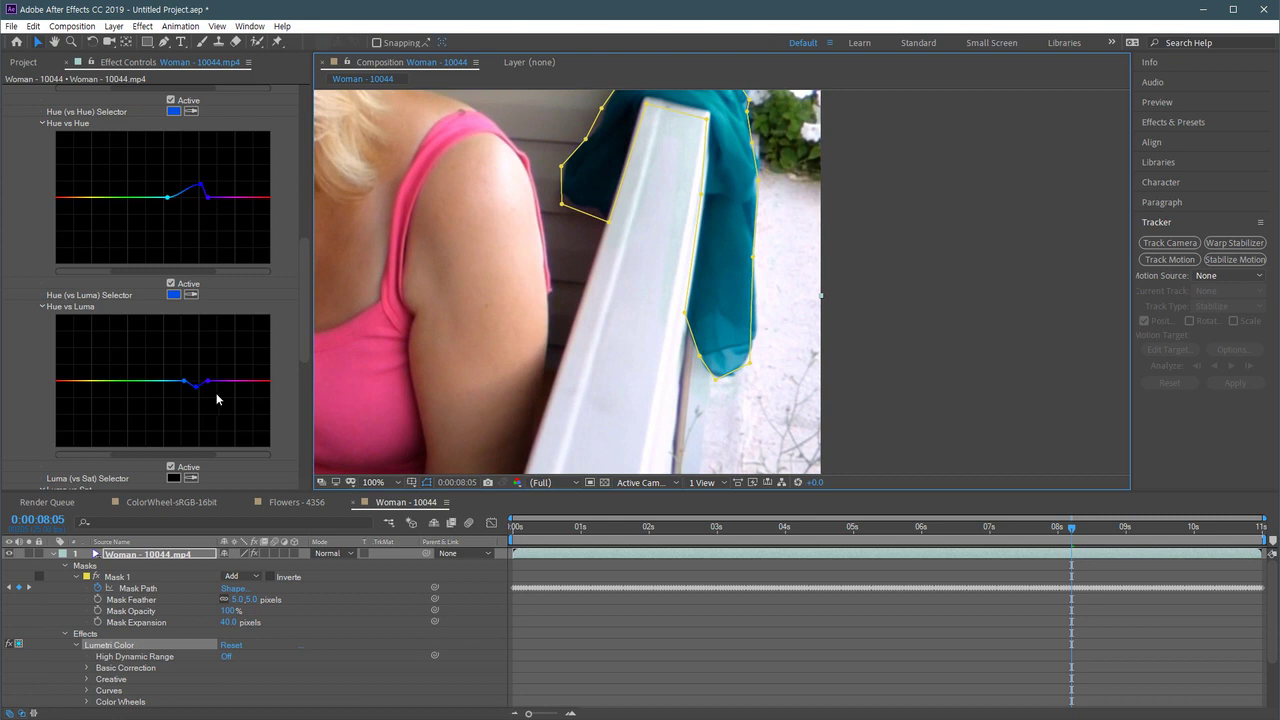
Deepen the Hue vs Luma dip to darken the scarf further, and recentre it in view.
drag(197, 391, 197, 421)
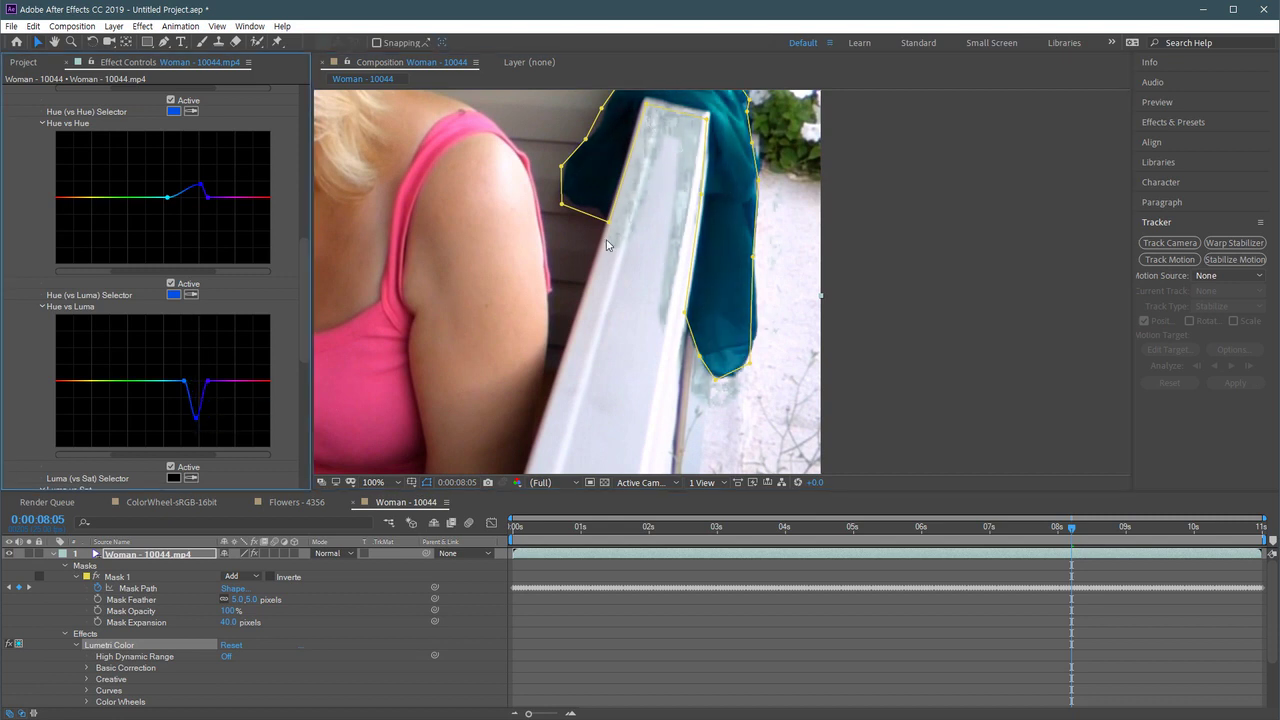
drag(644, 272, 739, 310)
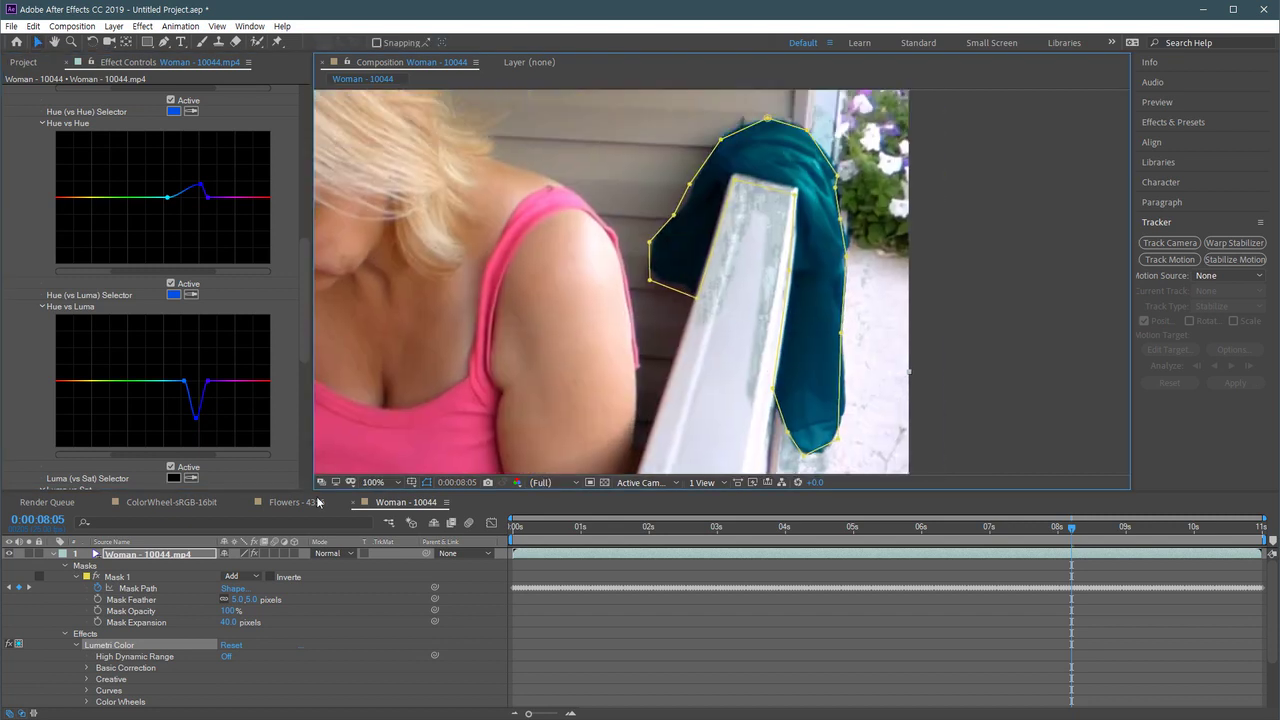
click(232, 623)
click(229, 622)
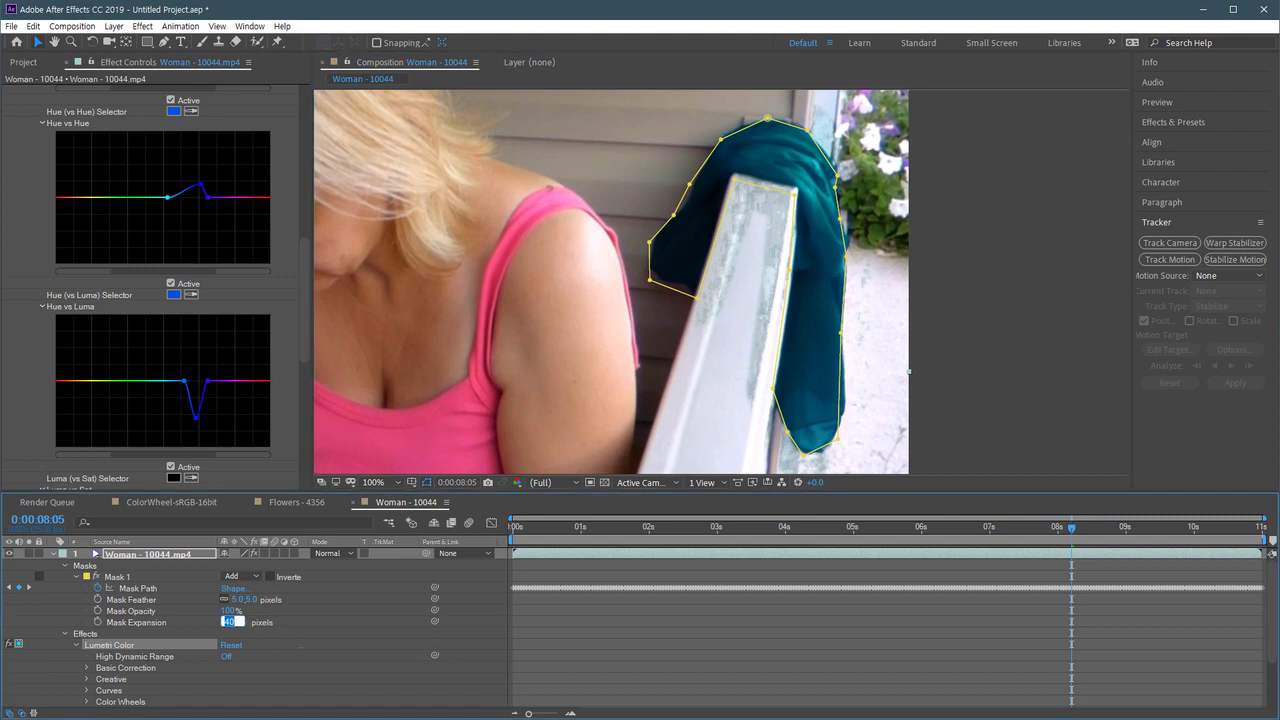
Set Mask 1's Mask Expansion to 0, then change it to 15 pixels.
text(0)
key(Return)
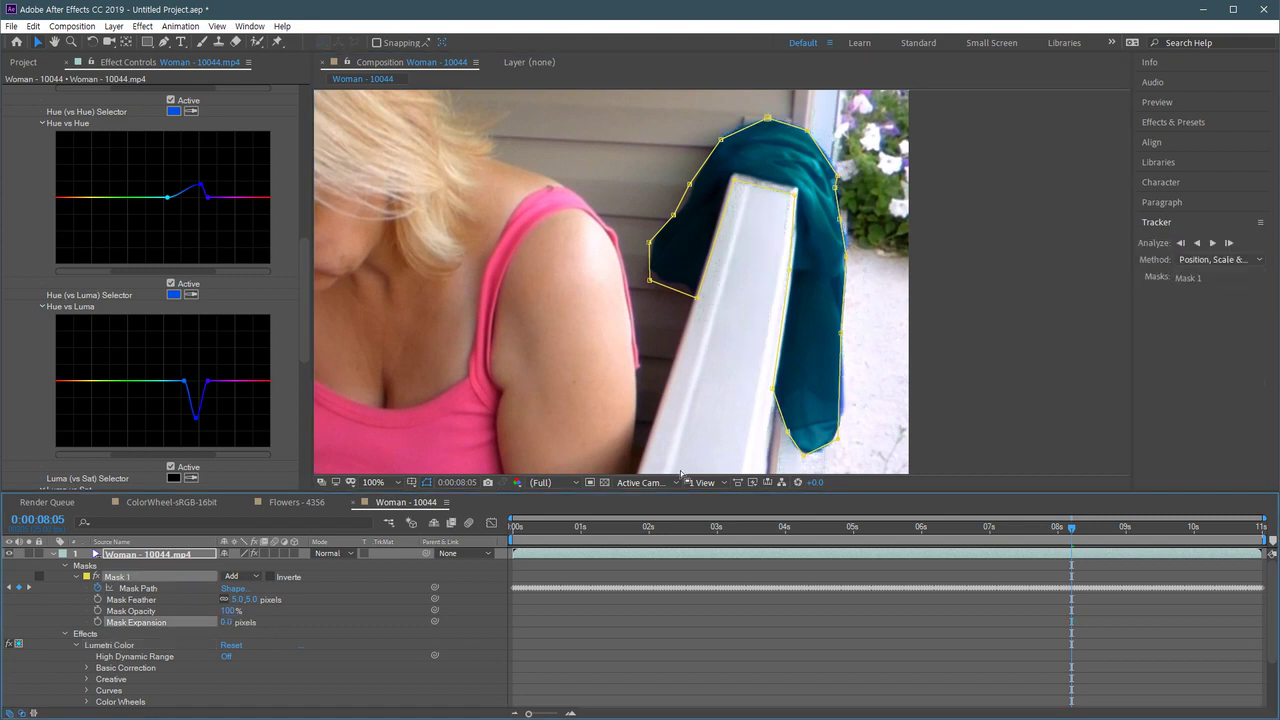
click(226, 622)
text(15)
key(Return)
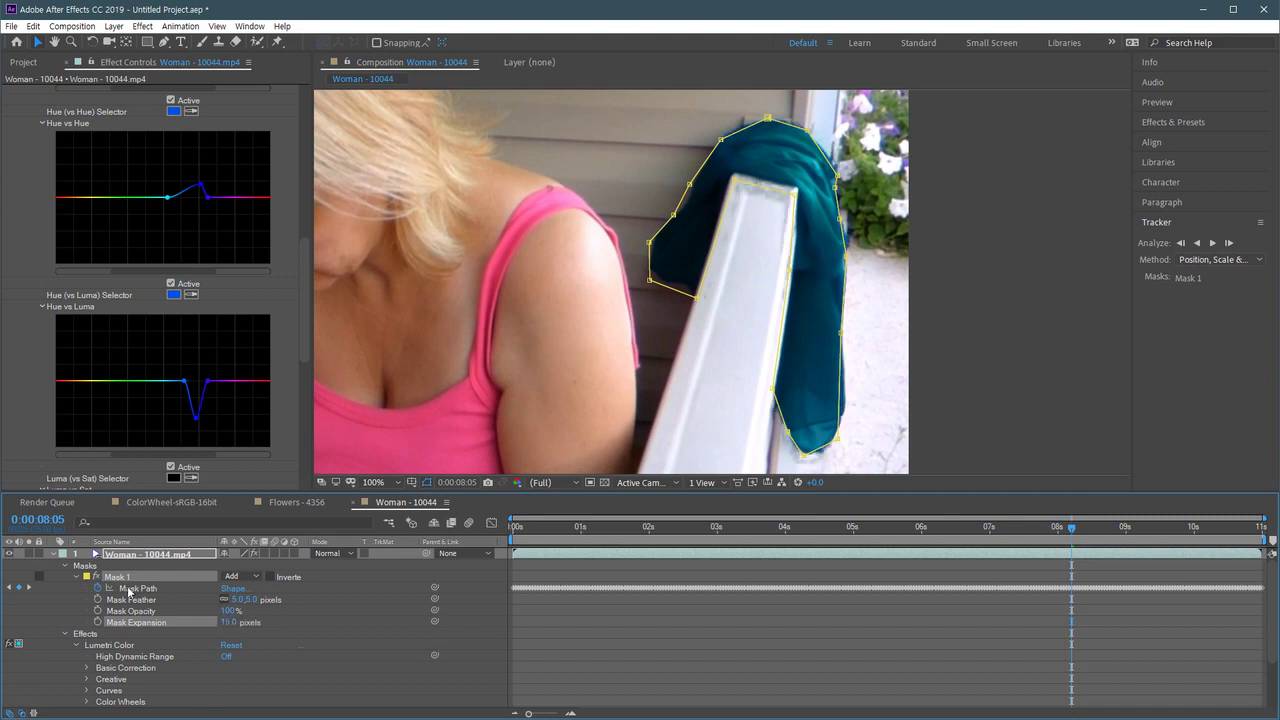
Raise the Hue vs Luma curve point, then nudge it slightly down so the scarf darkens only a little.
drag(196, 418, 201, 374)
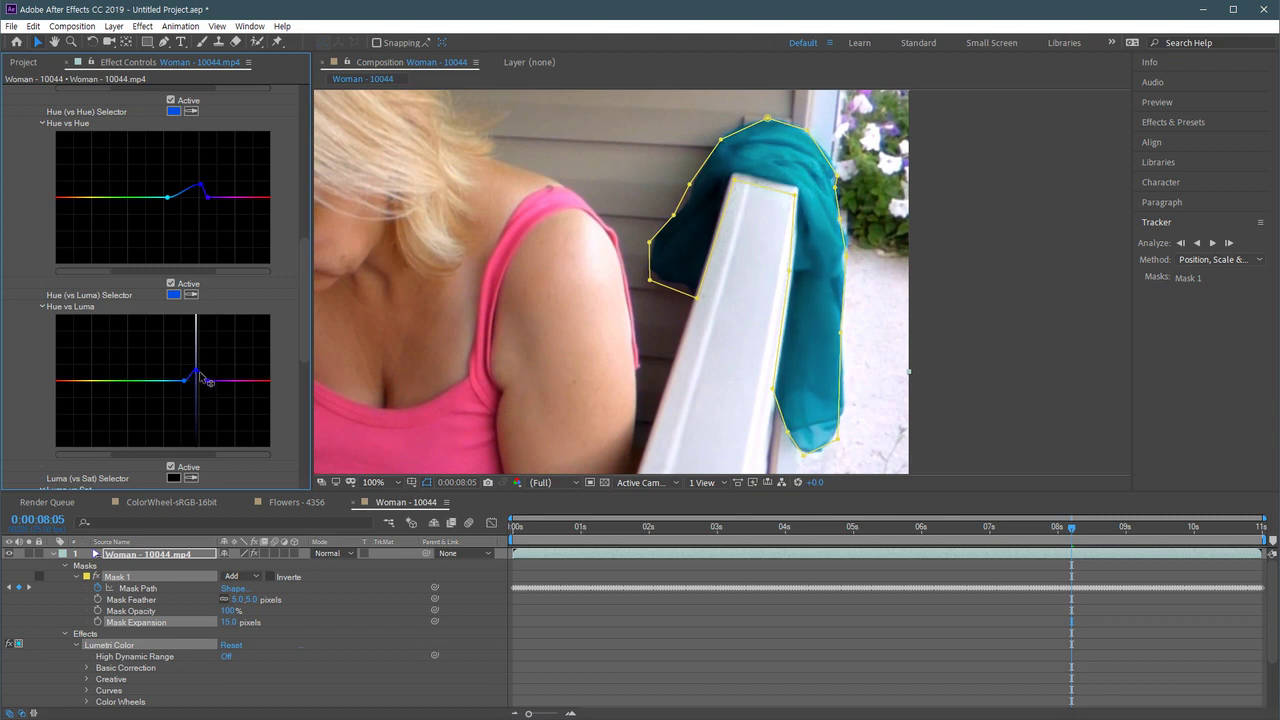
mouse_move(201, 376)
mouse_down()
mouse_move(203, 397)
mouse_move(203, 377)
mouse_up()
scroll(303, 355, down, 2)
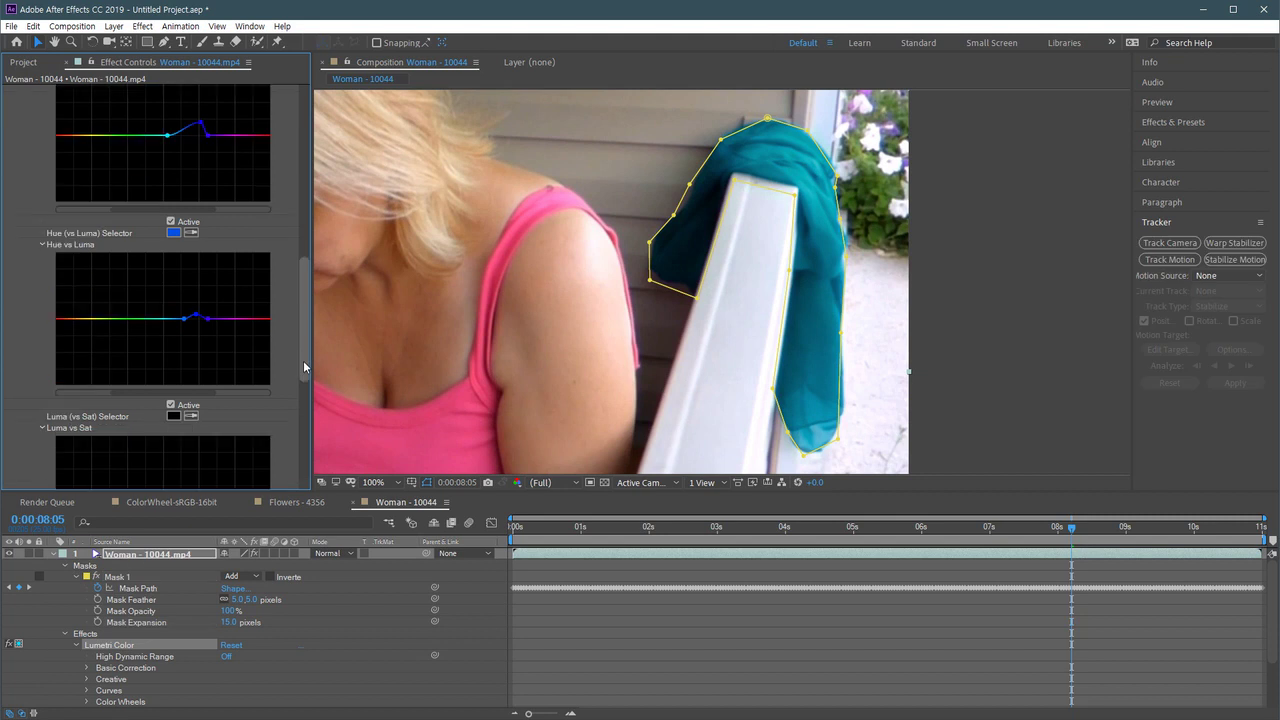
click(966, 632)
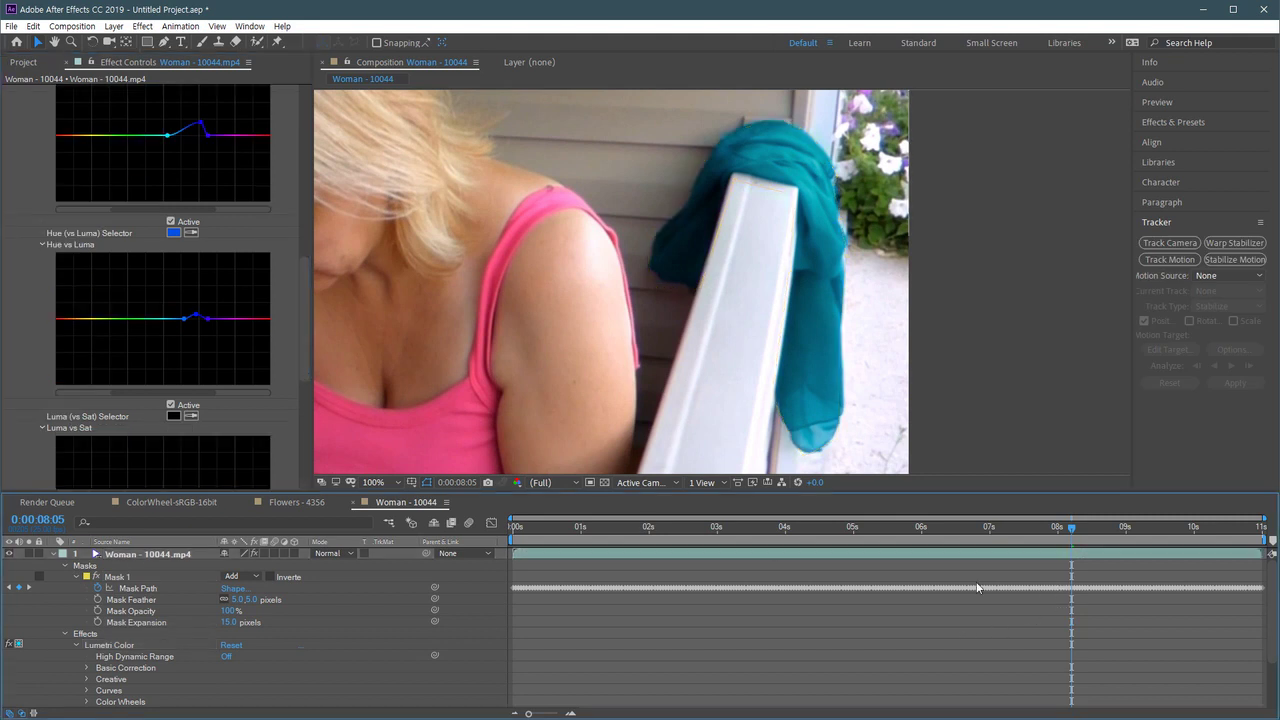
click(1012, 528)
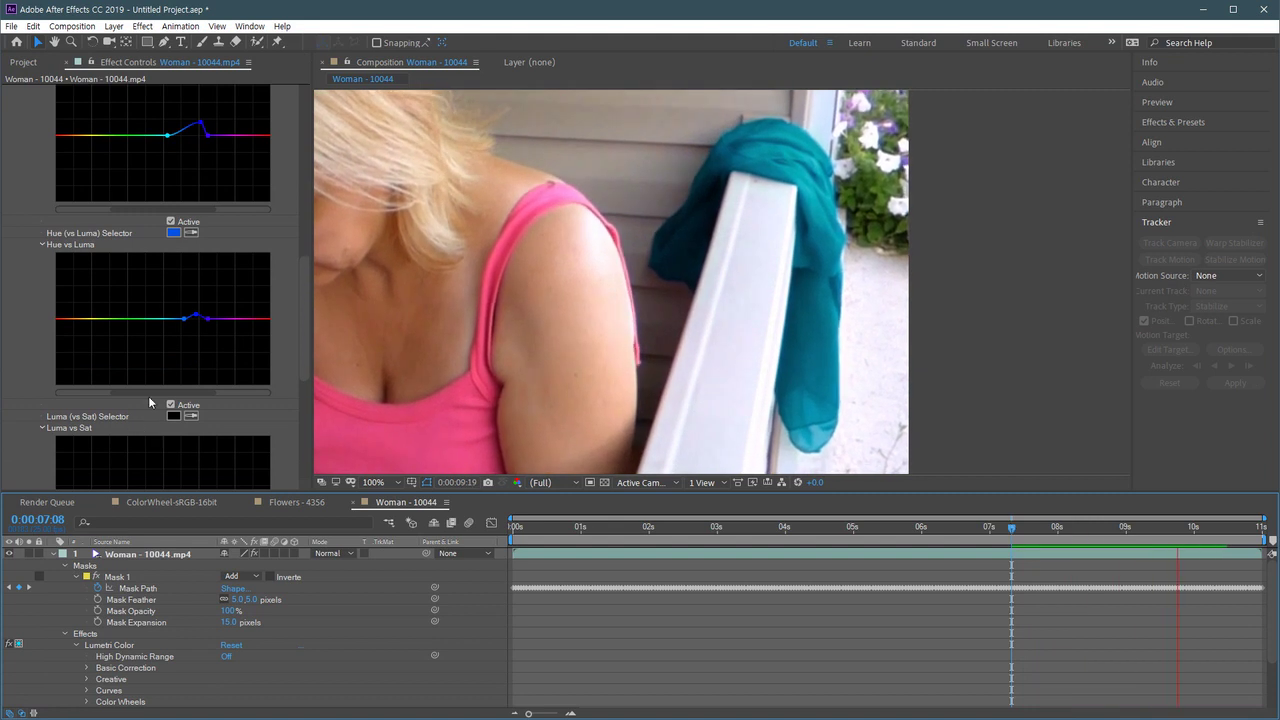
key(space)
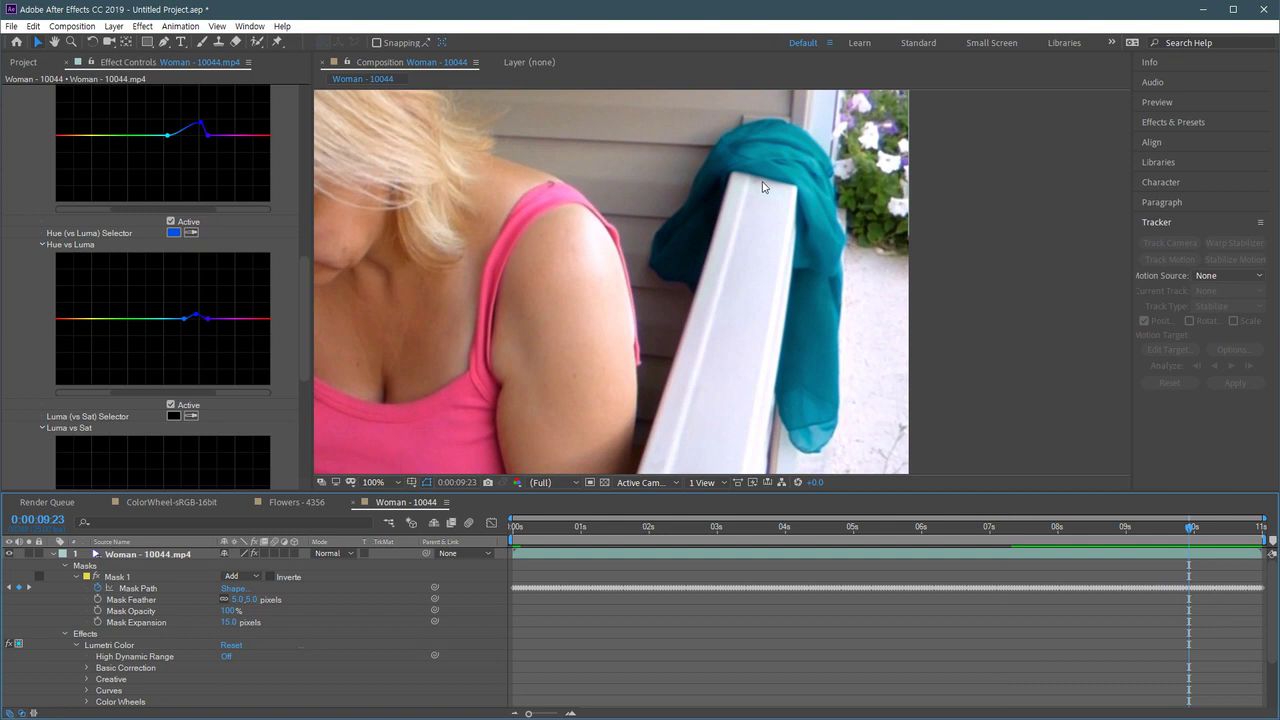
click(1040, 532)
key(space)
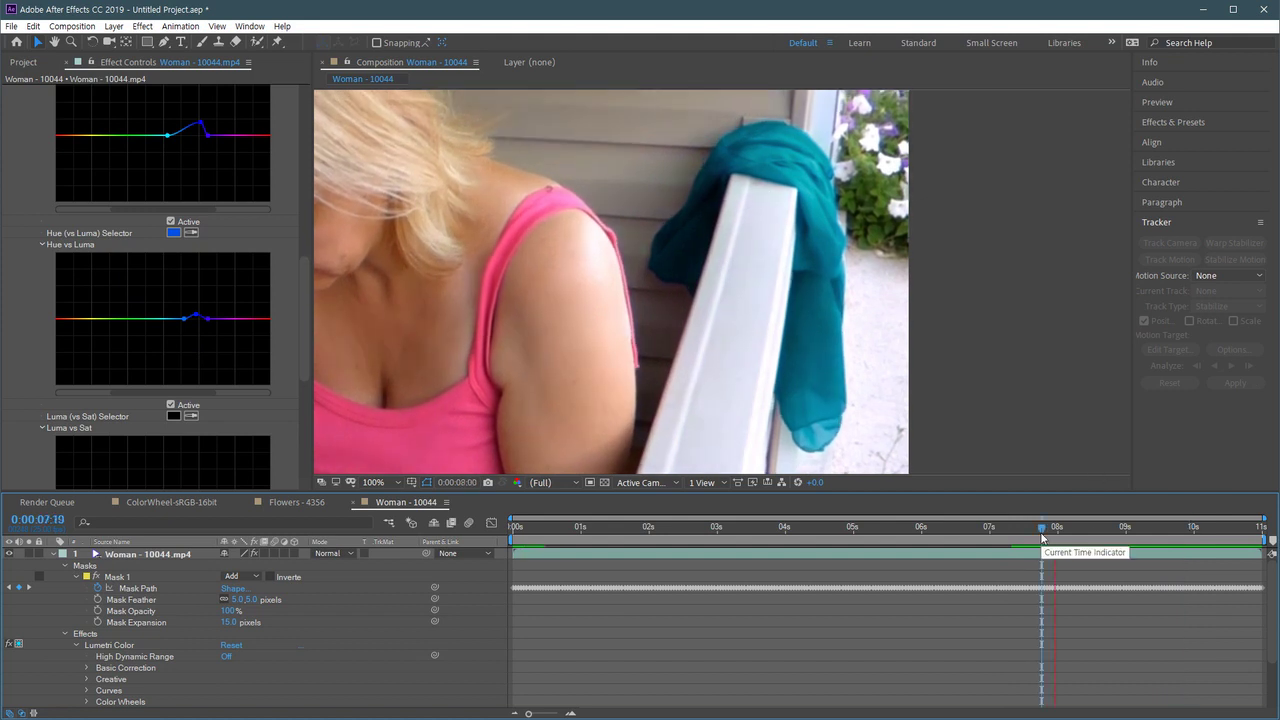
click(980, 310)
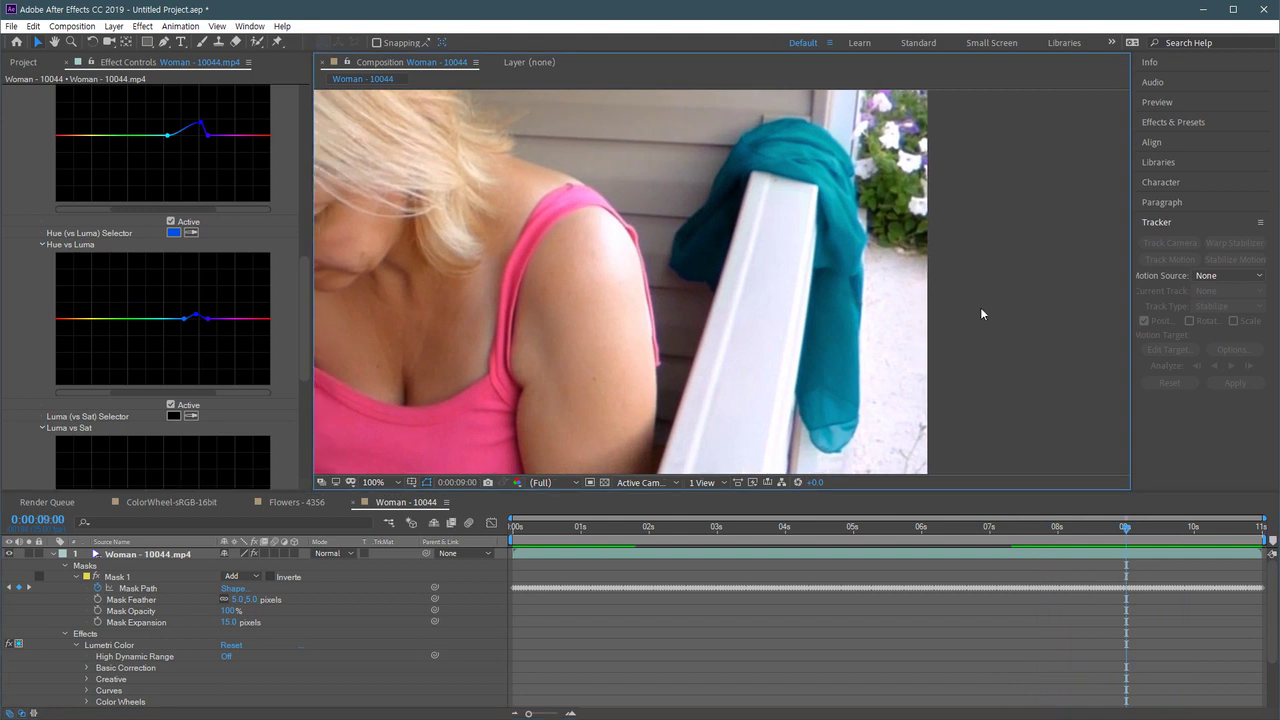
scroll(980, 313, down, 2)
click(1097, 534)
key(space)
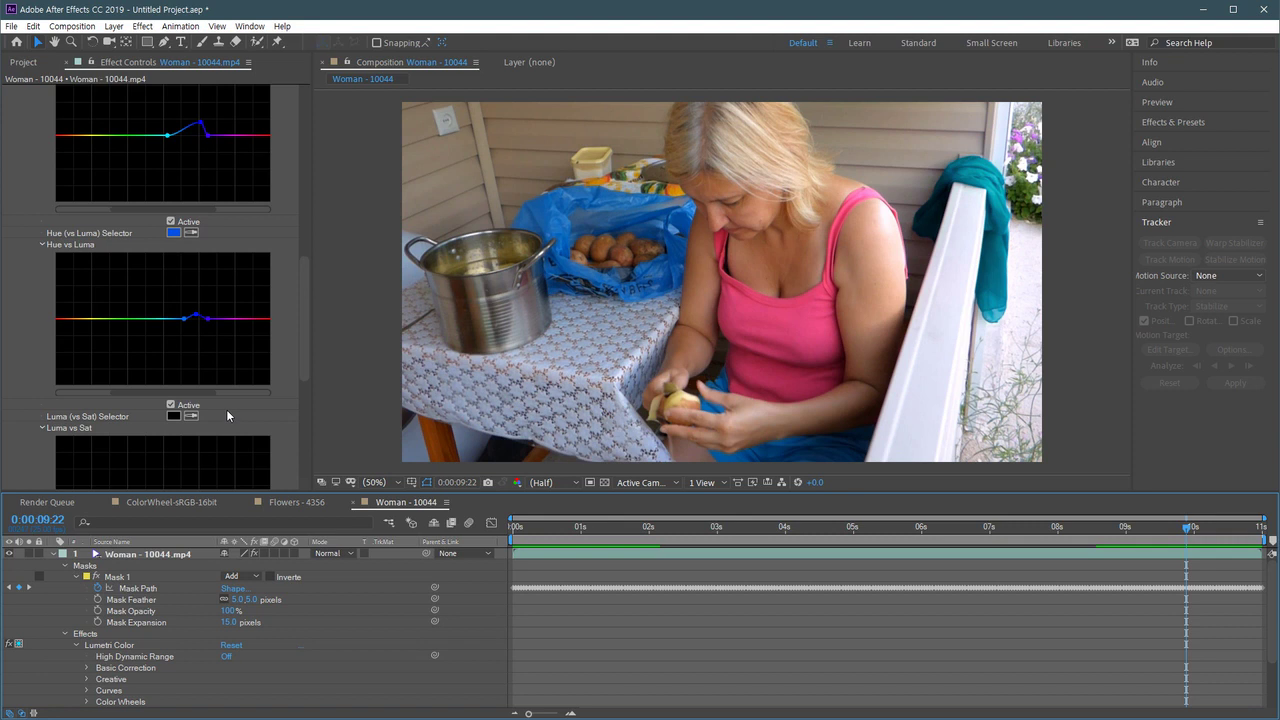
click(1120, 528)
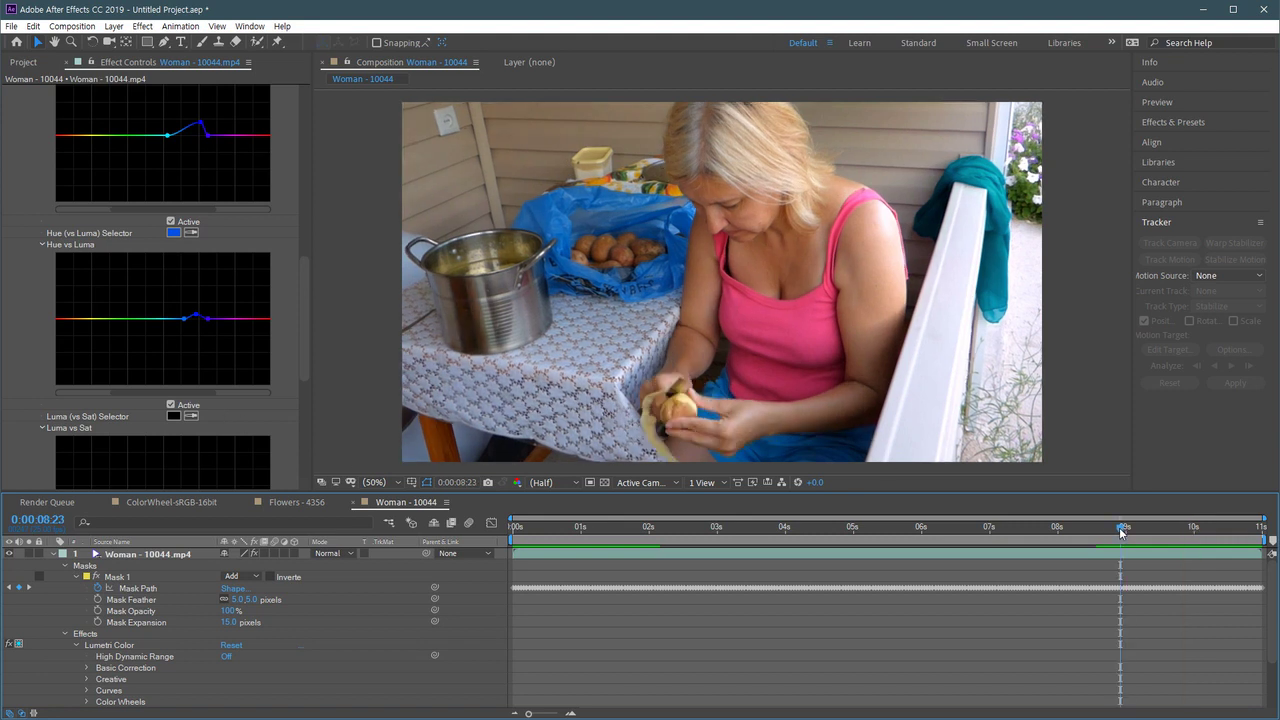
key(space)
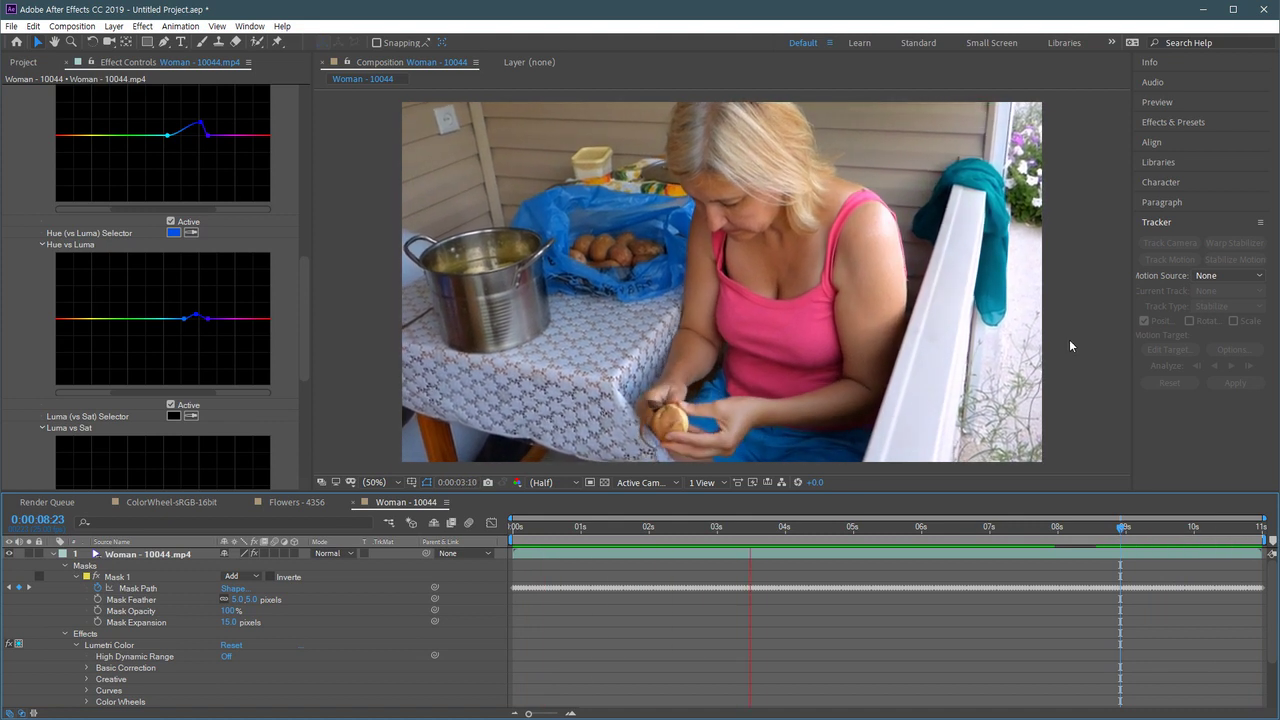
key(space)
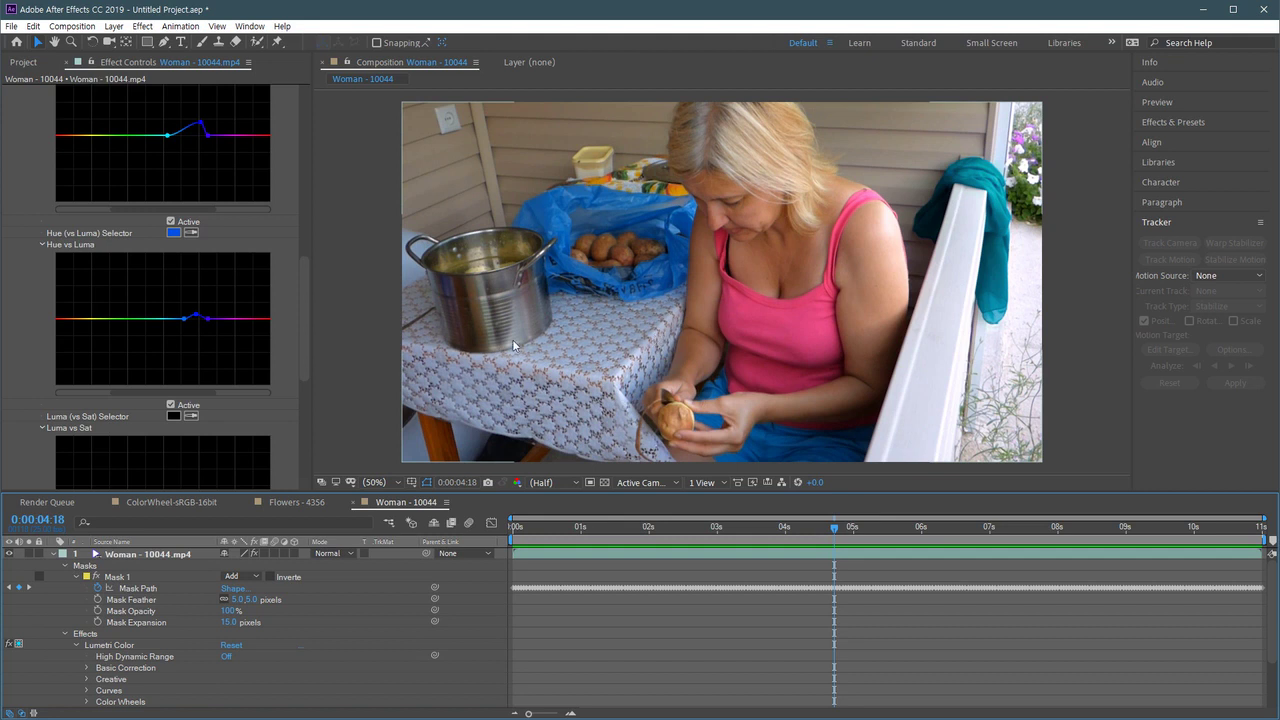
click(316, 503)
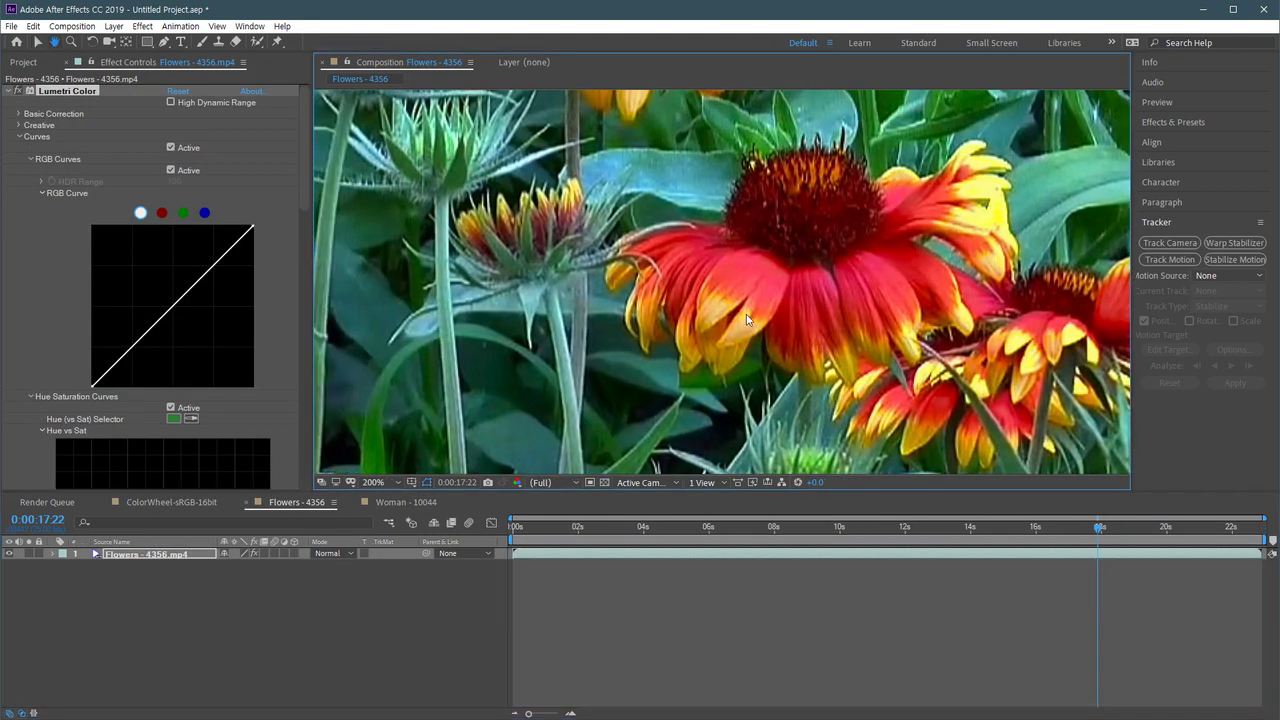
scroll(614, 237, down, 4)
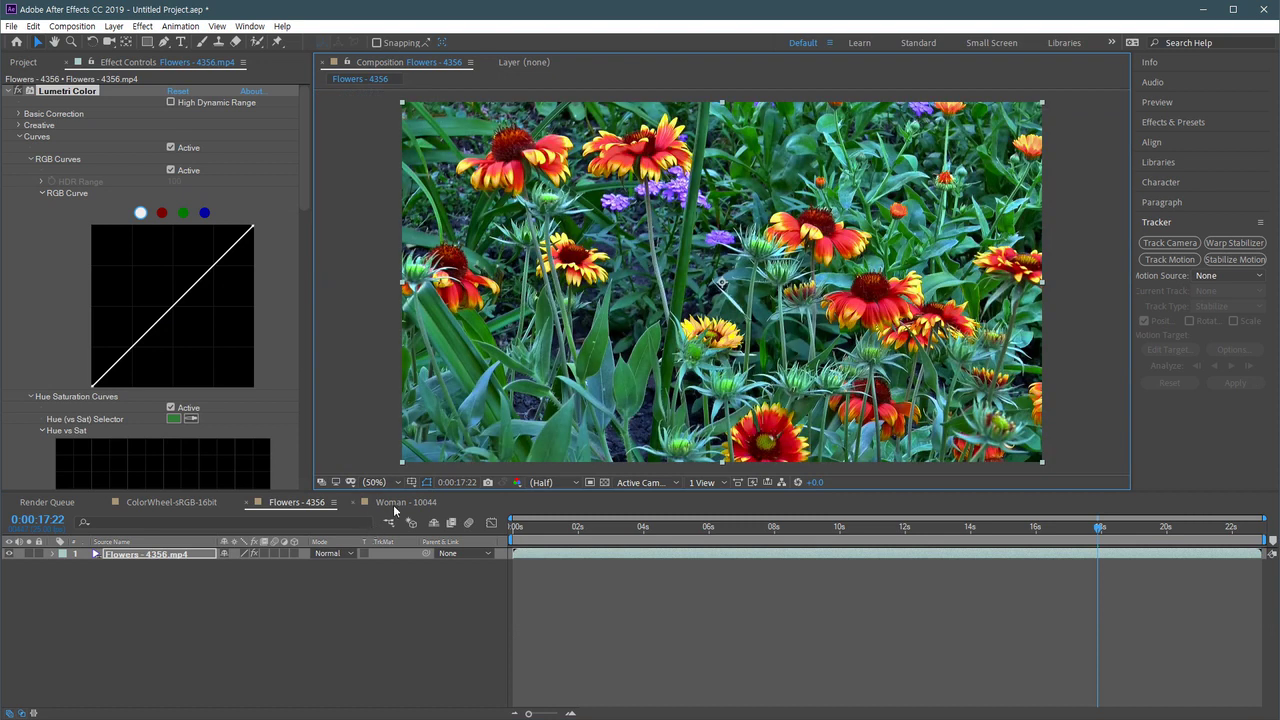
click(394, 504)
key(space)
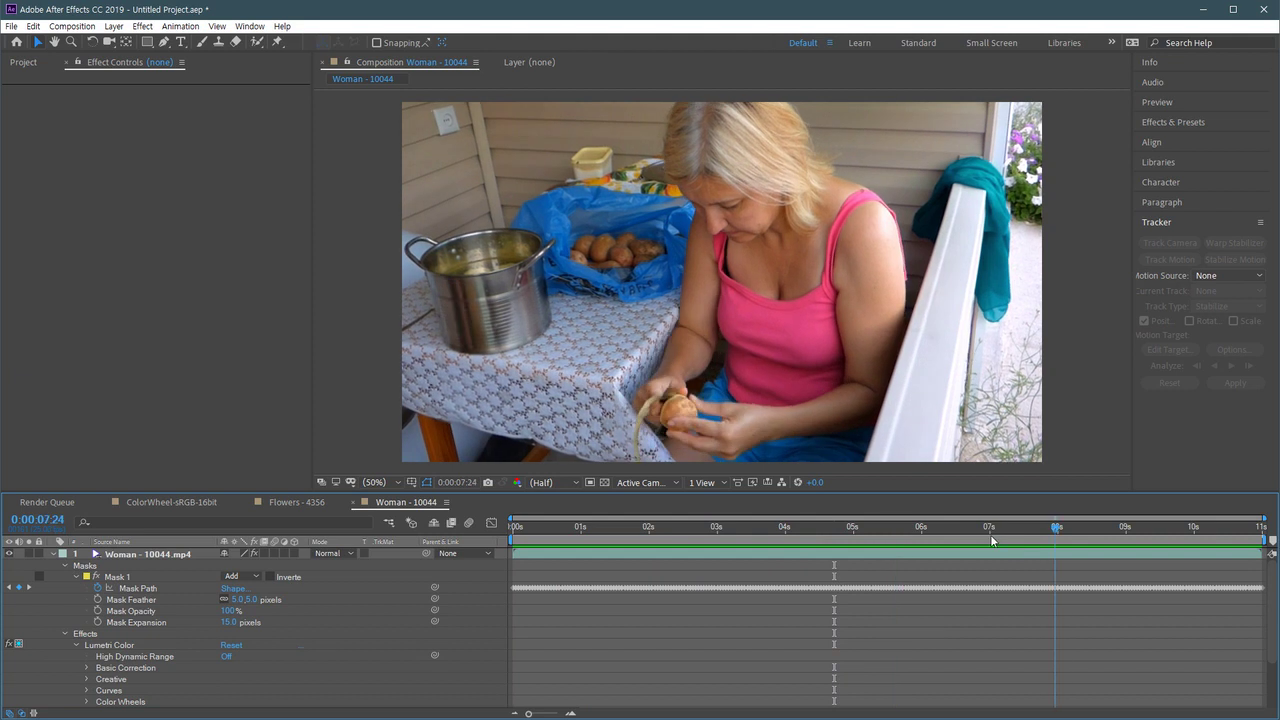
key(Home)
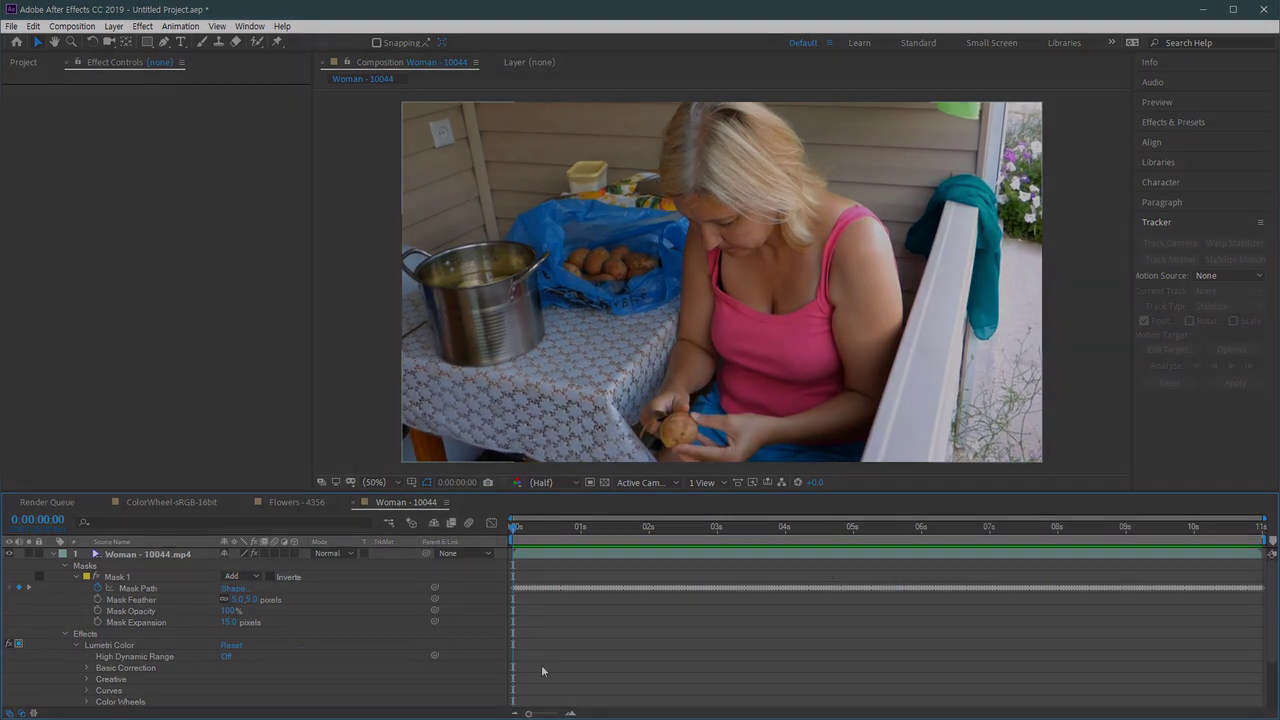